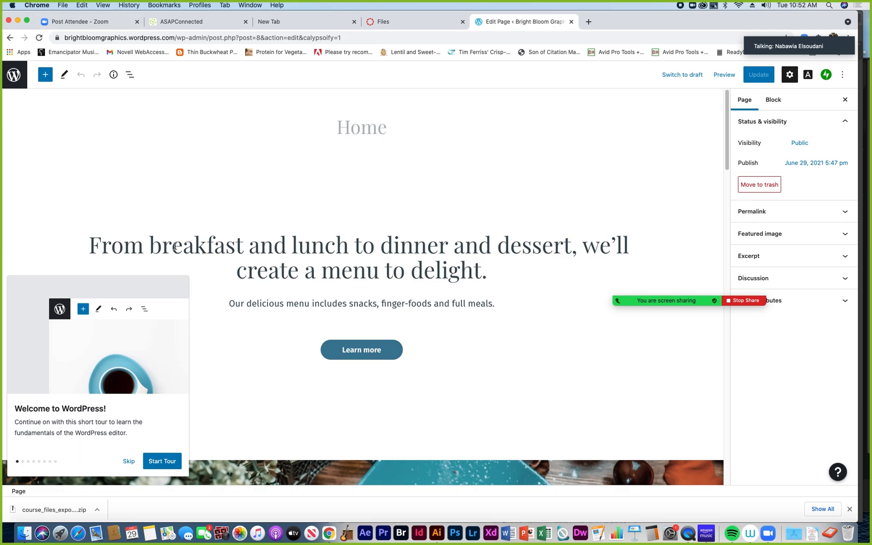
# Step: Look through the Home page content and the first slides of the WordPress welcome tour, and close the tour
pyautogui.scroll(-10, 202, 296)
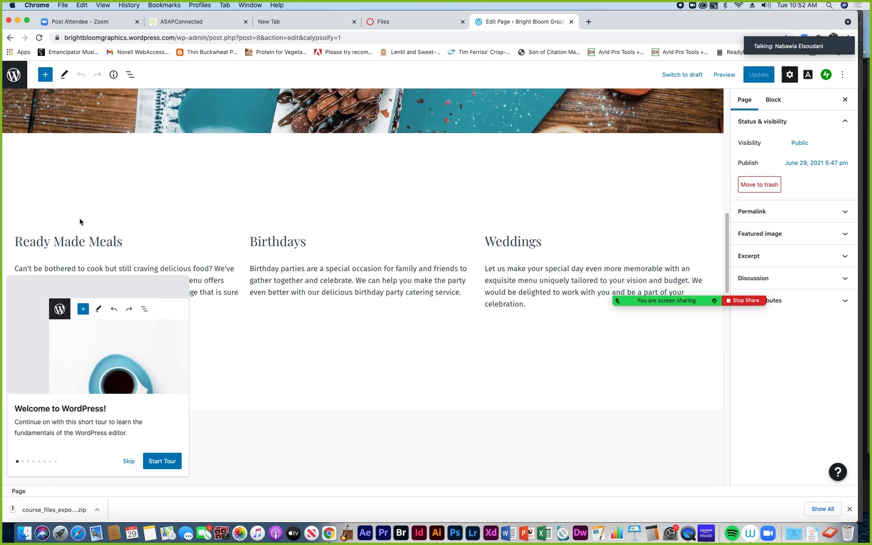
pyautogui.scroll(10, 80, 225)
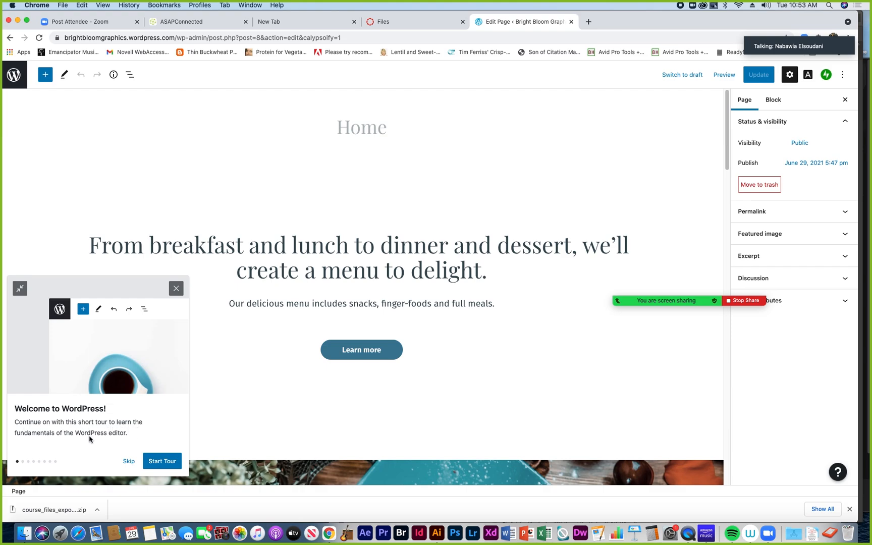
pyautogui.click(164, 464)
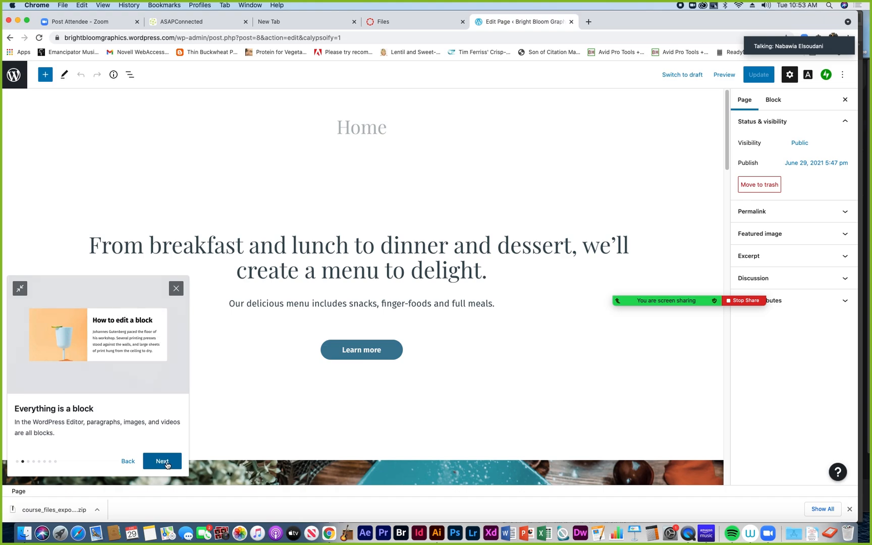
pyautogui.click(167, 463)
pyautogui.click(167, 464)
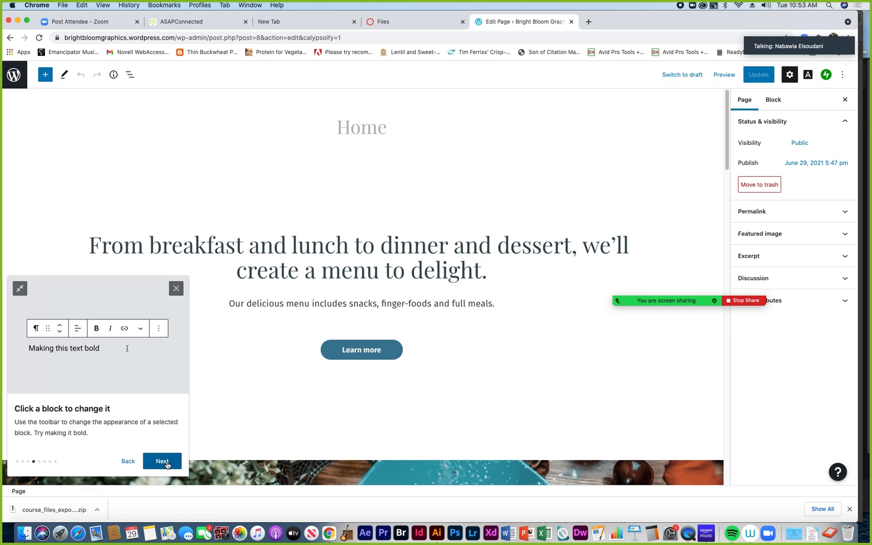
pyautogui.click(176, 288)
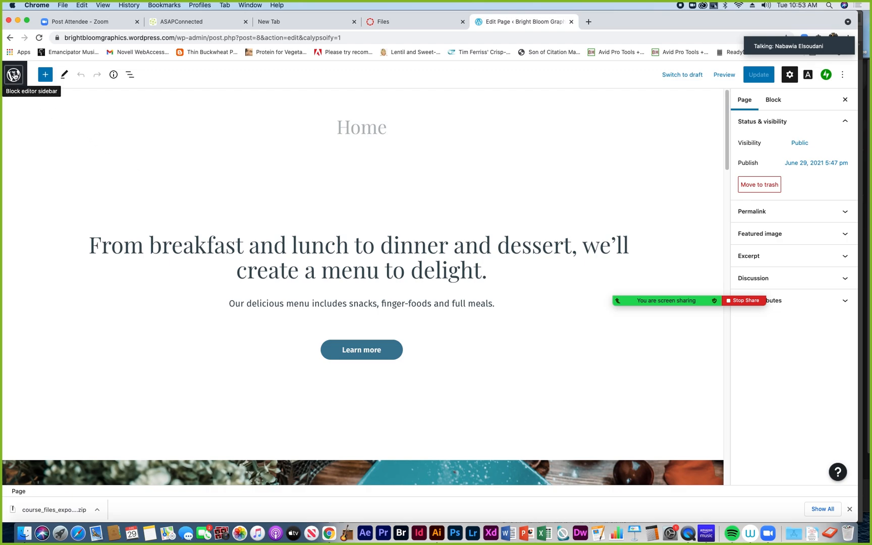
# Step: Leave the Home page editor to view the Bright Bloom Graphics front page and open the site launch's domain selection
pyautogui.click(14, 75)
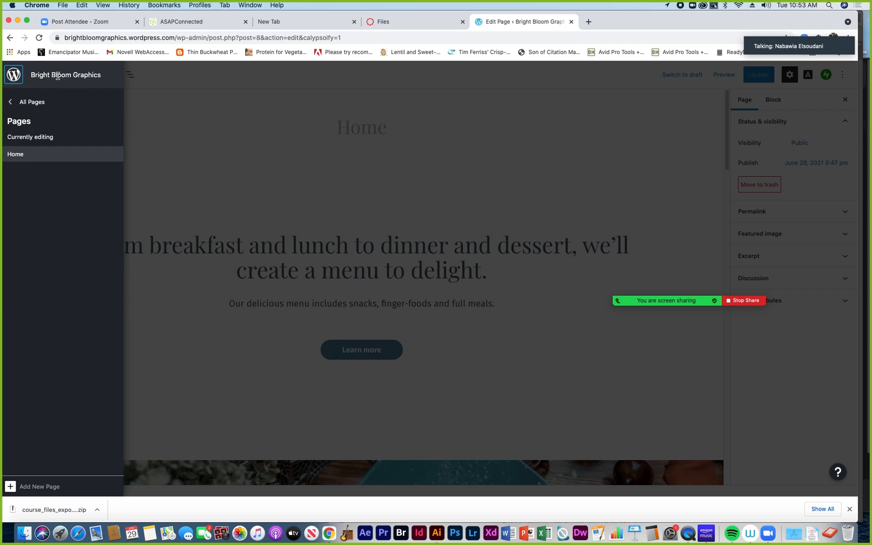
pyautogui.click(17, 104)
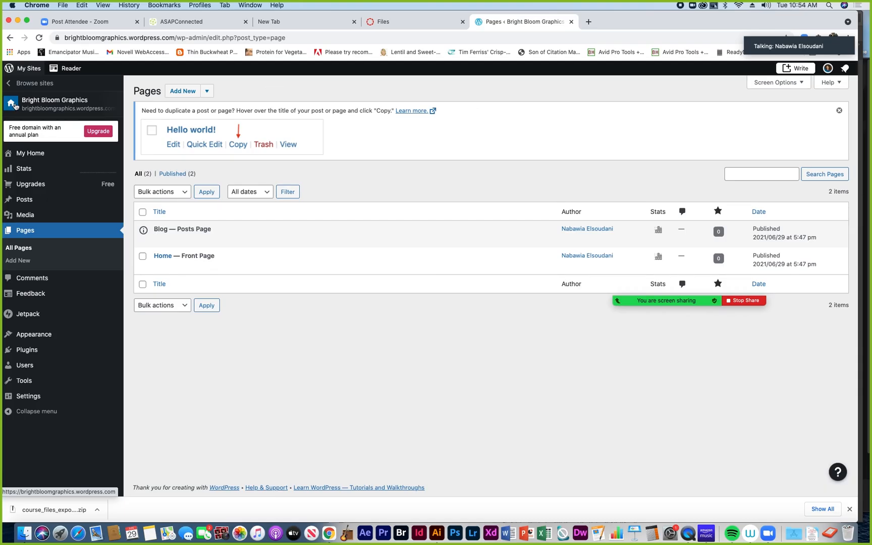
pyautogui.click(15, 105)
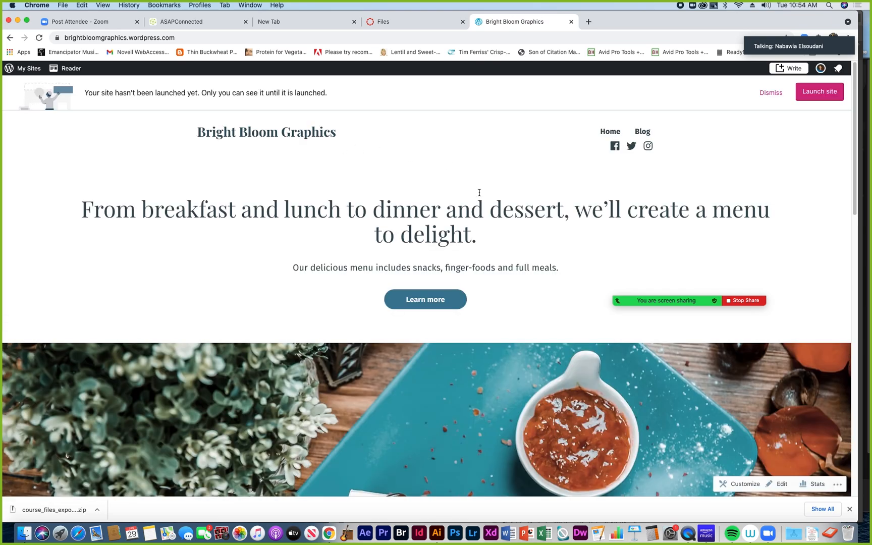
pyautogui.click(814, 96)
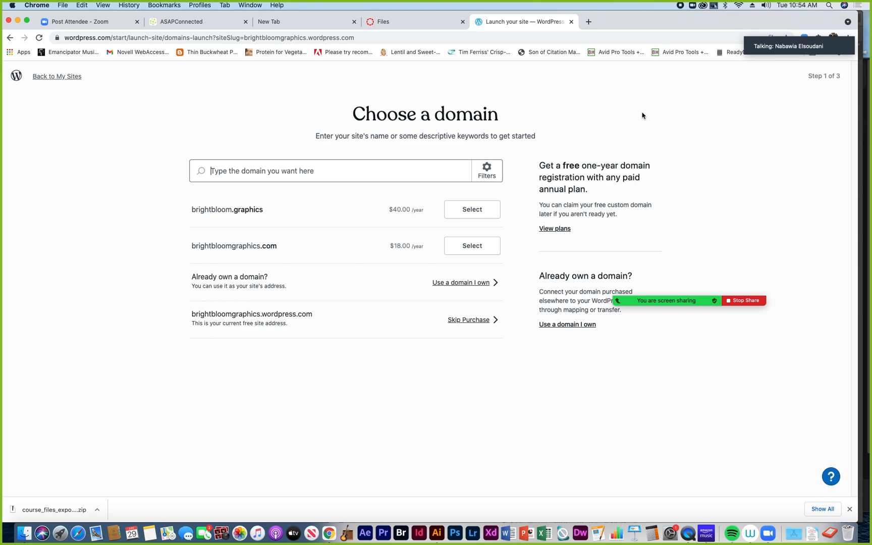
# Step: Leave the launch process for My Sites and open the pages list of the Bright Bloom Graphics site
pyautogui.click(56, 78)
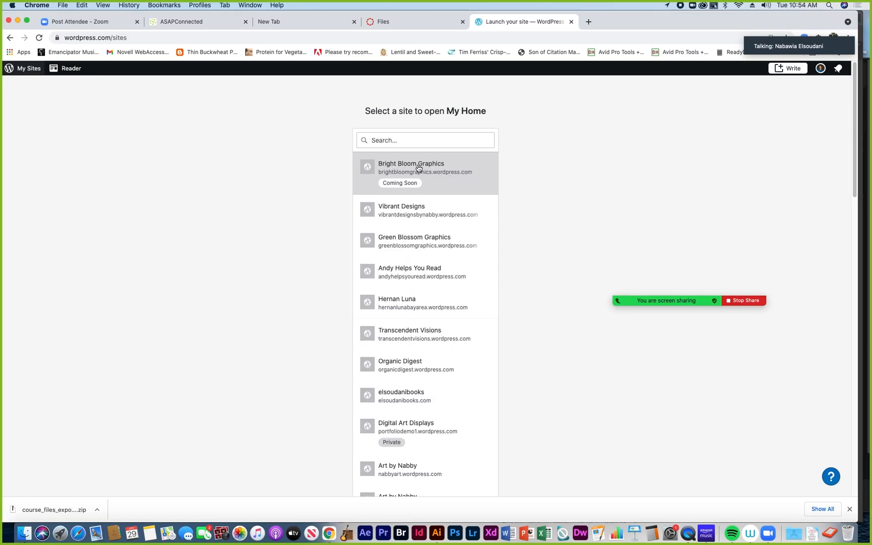
pyautogui.click(418, 168)
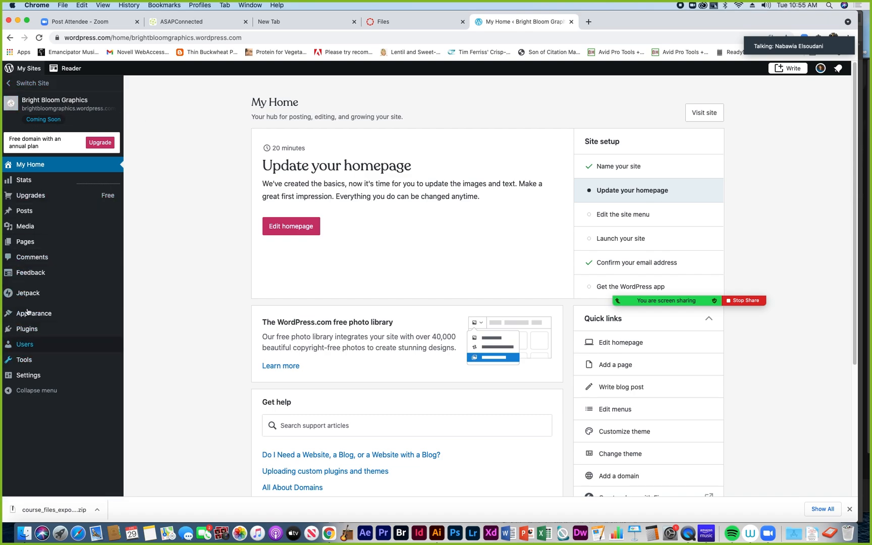
pyautogui.moveTo(50, 212)
pyautogui.moveTo(22, 246)
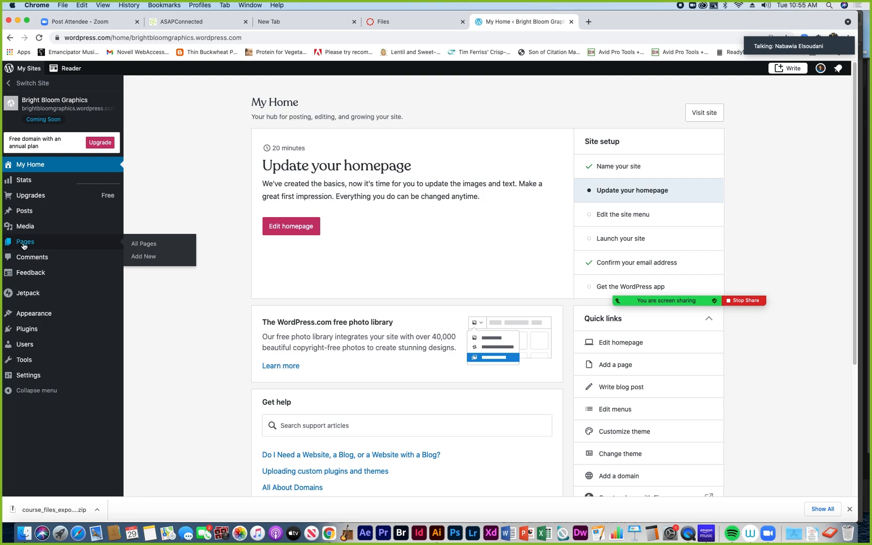
pyautogui.click(23, 243)
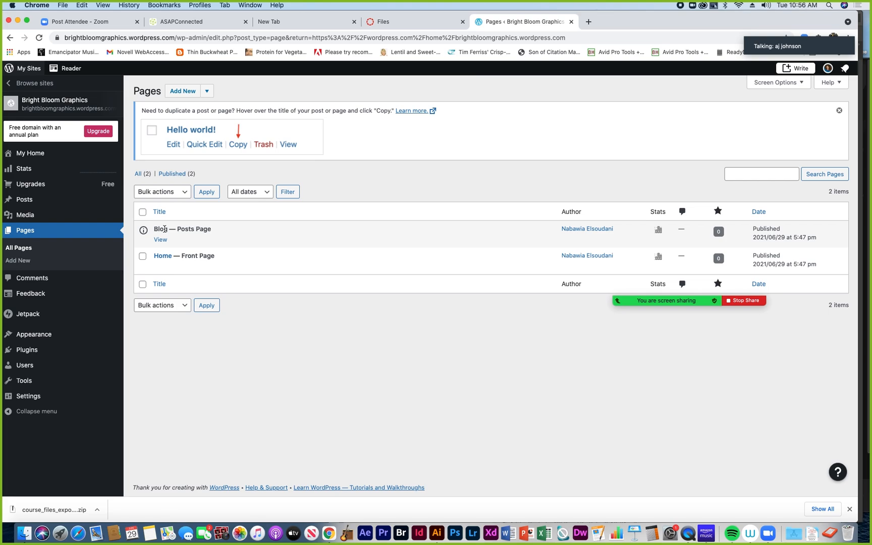
# Step: Expand the Zoom video panel to show the participants, collapse it again and move it clear of the browser's address bar
pyautogui.press('XF86AudioRaiseVolume')
pyautogui.moveTo(765, 24)
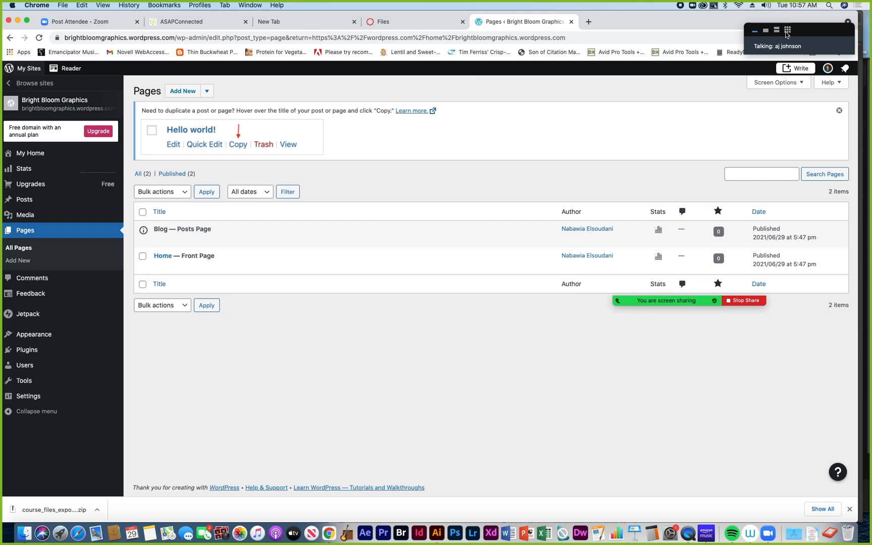
pyautogui.click(777, 31)
pyautogui.moveTo(798, 34); pyautogui.dragTo(662, 54)
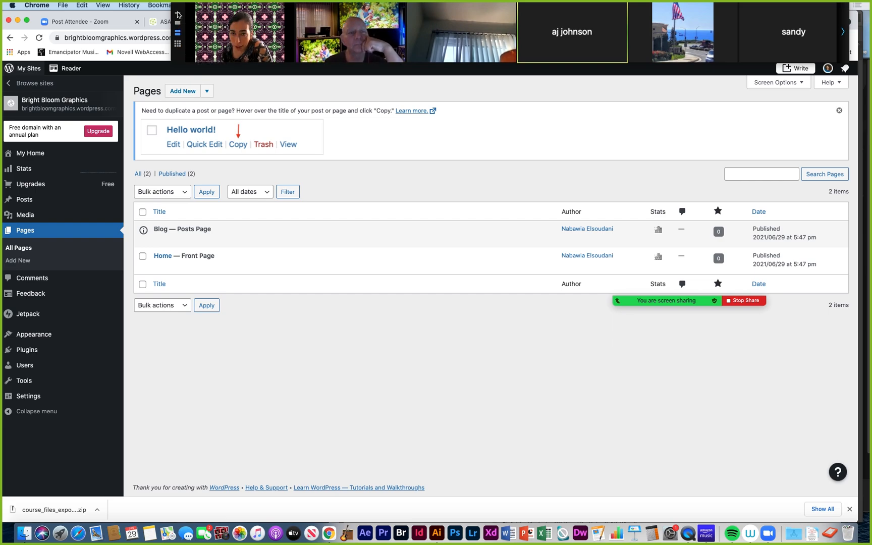
pyautogui.click(177, 22)
pyautogui.moveTo(225, 10); pyautogui.dragTo(550, 73)
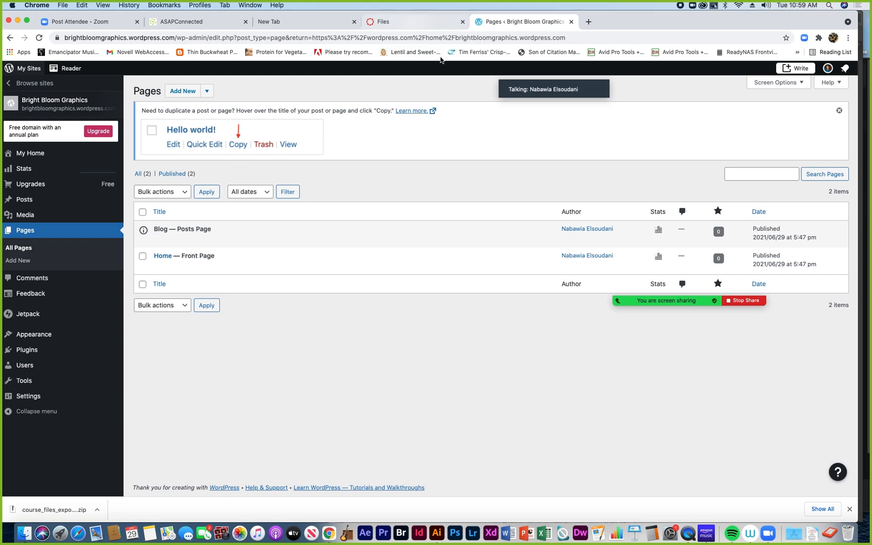
pyautogui.moveTo(501, 76)
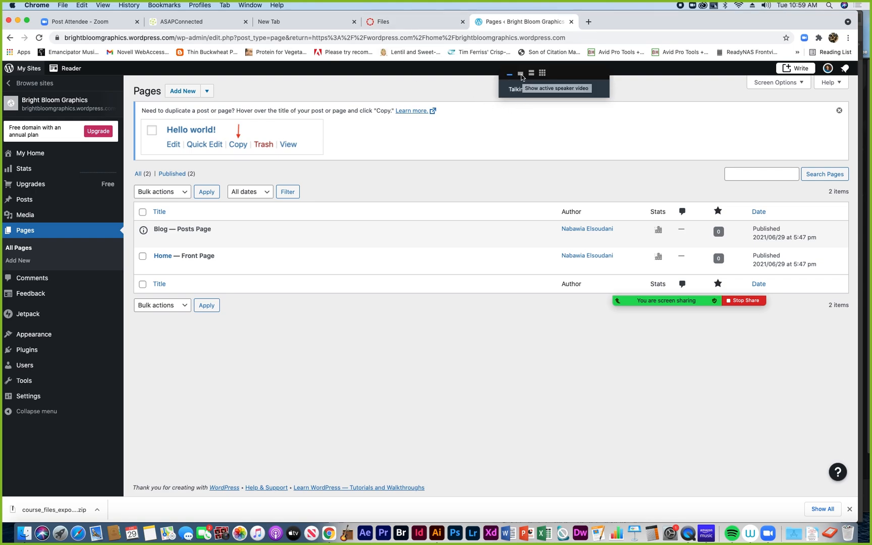
pyautogui.click(522, 77)
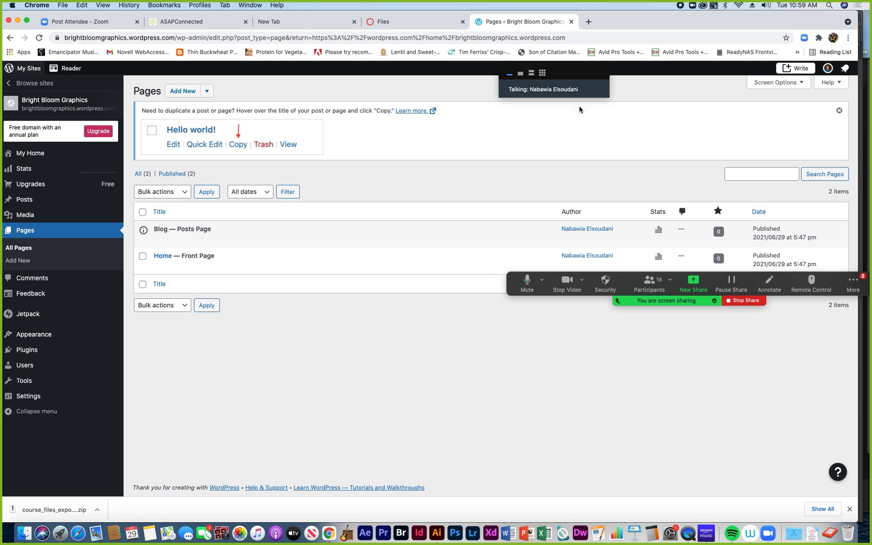
# Step: Open the Zoom meeting chat, arrange its window clear of the meeting controls to read the messages, and close it
pyautogui.click(861, 280)
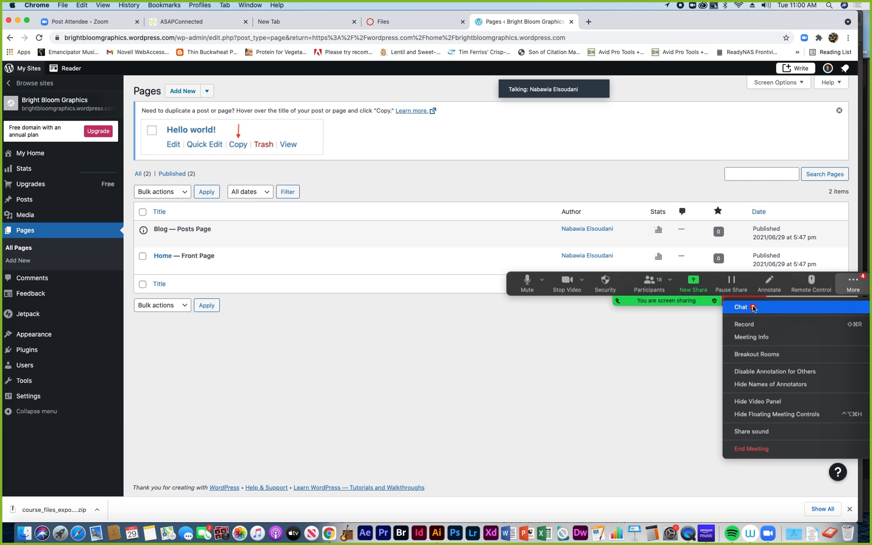
pyautogui.click(752, 312)
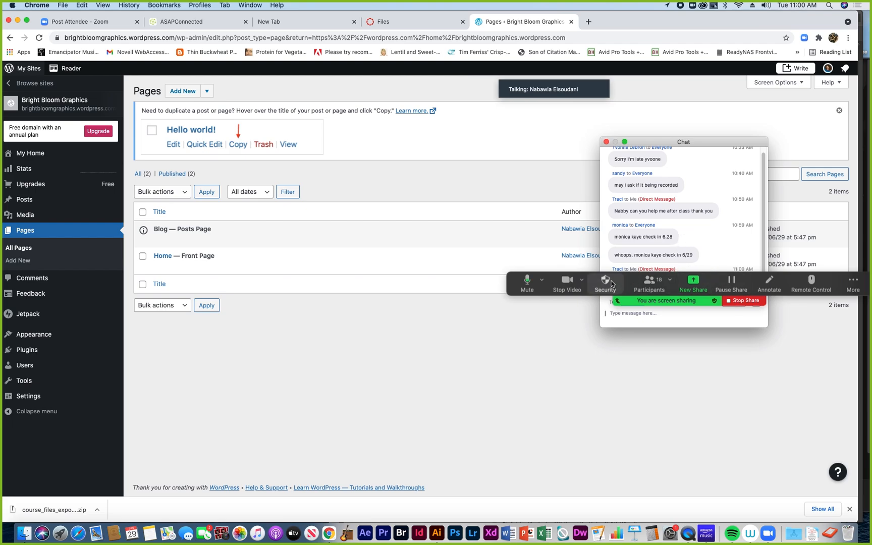
pyautogui.moveTo(518, 282); pyautogui.dragTo(499, 347)
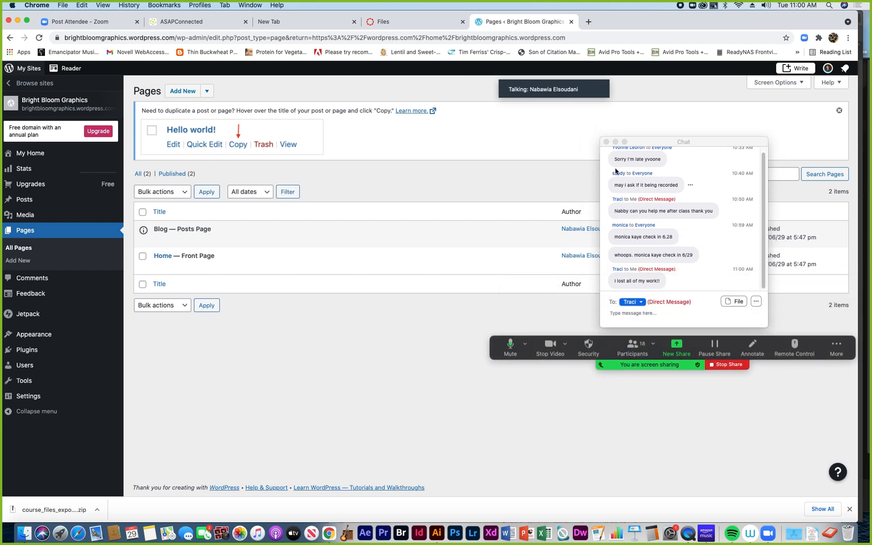
pyautogui.moveTo(657, 143); pyautogui.dragTo(610, 130)
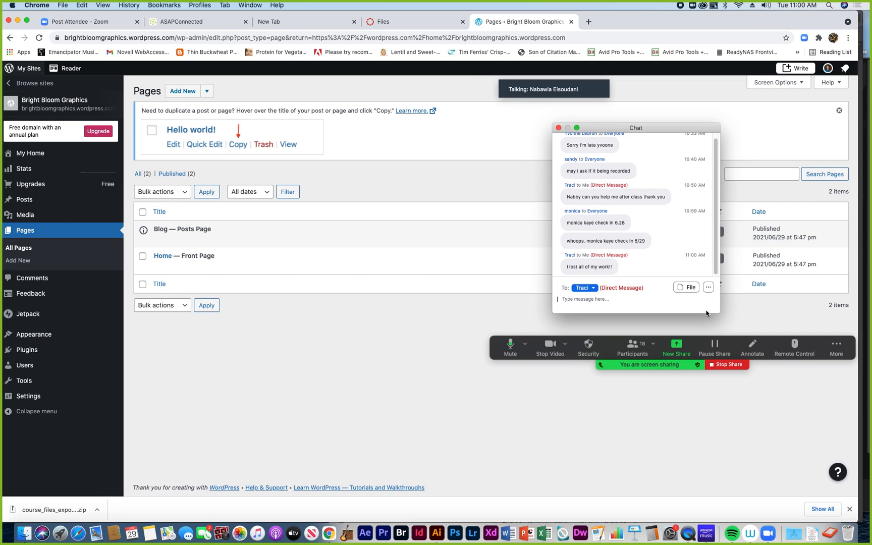
pyautogui.moveTo(719, 313); pyautogui.dragTo(739, 320)
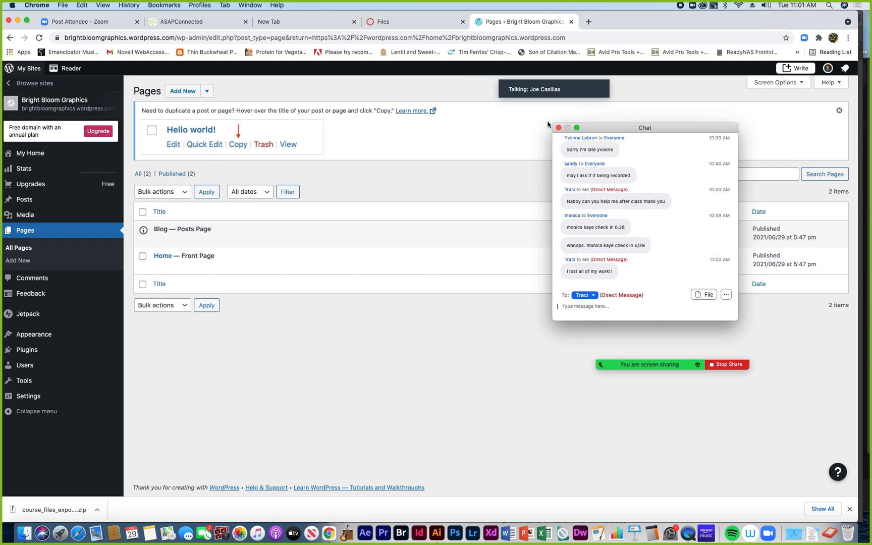
pyautogui.click(559, 127)
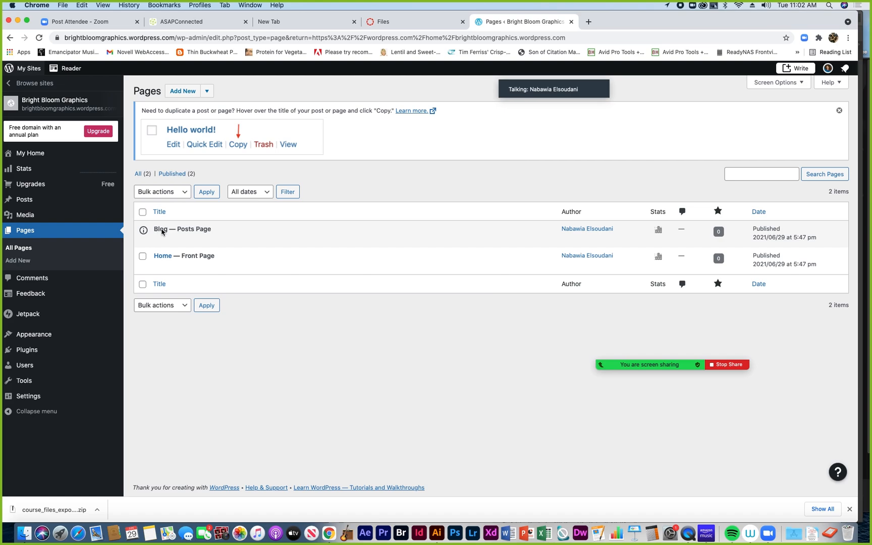
# Step: View the site's Blog page and look over its sample posts
pyautogui.click(161, 241)
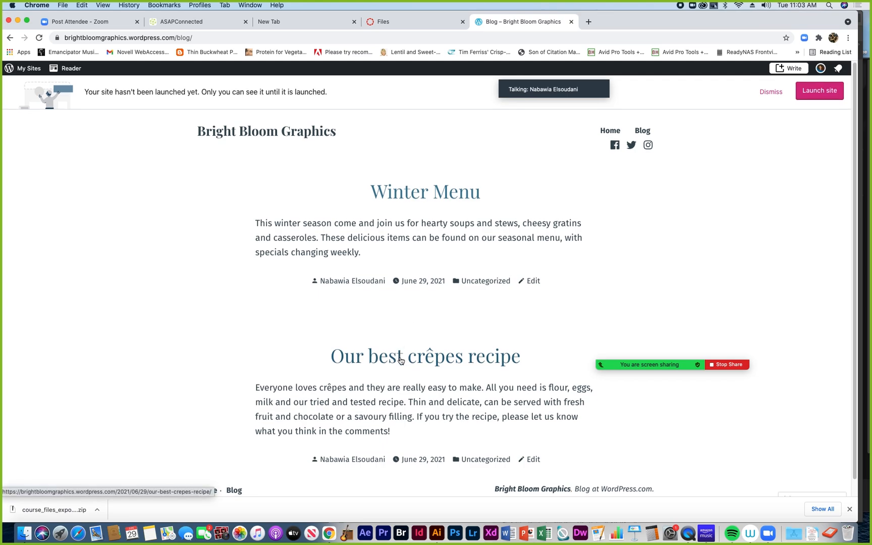
pyautogui.scroll(-1, 401, 358)
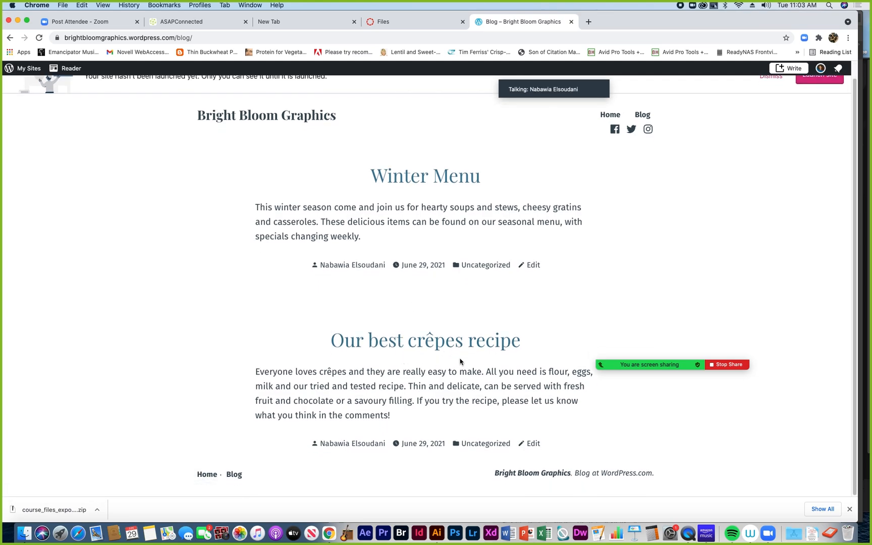
pyautogui.scroll(1, 460, 361)
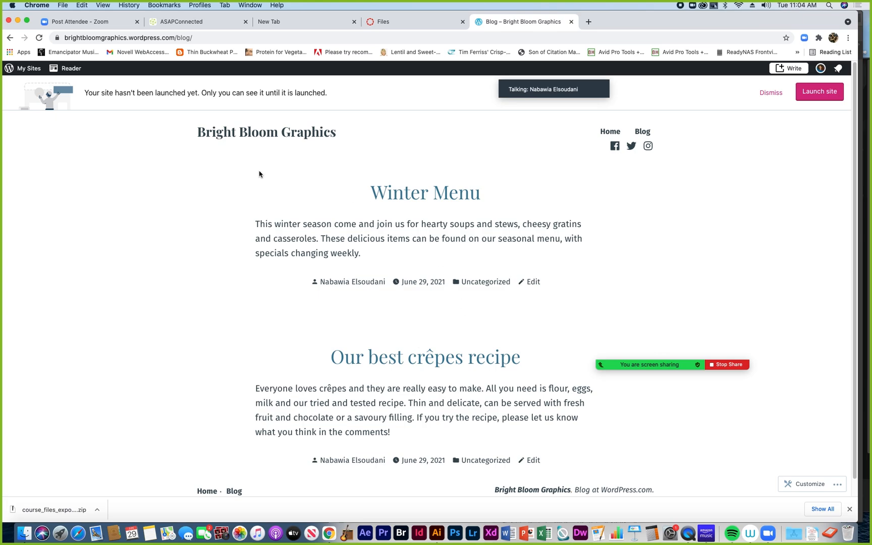
# Step: Go to the posts of all sites and switch to the Bright Bloom Graphics site's own posts
pyautogui.click(28, 70)
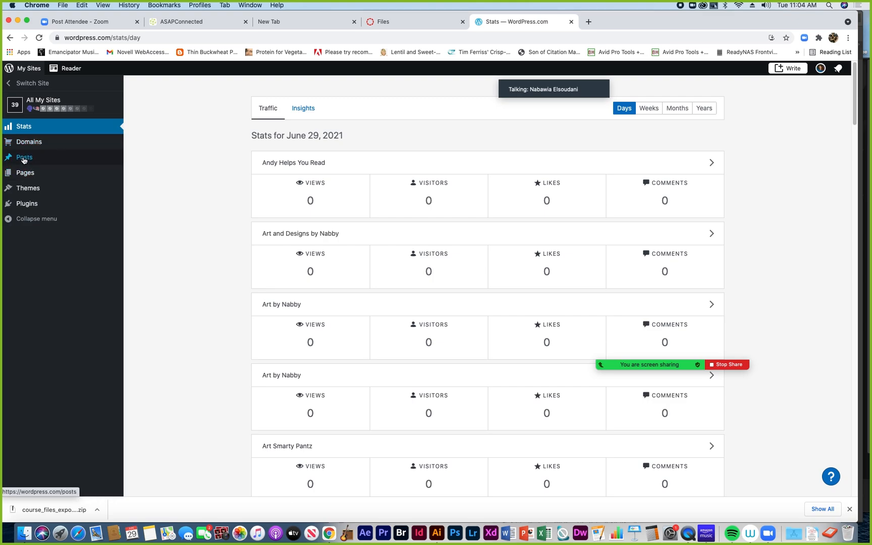
pyautogui.click(22, 158)
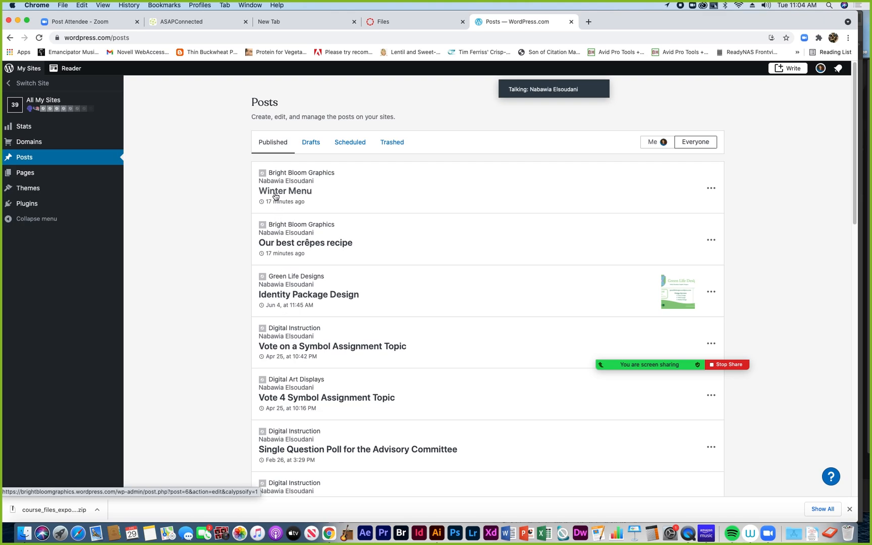
pyautogui.click(18, 85)
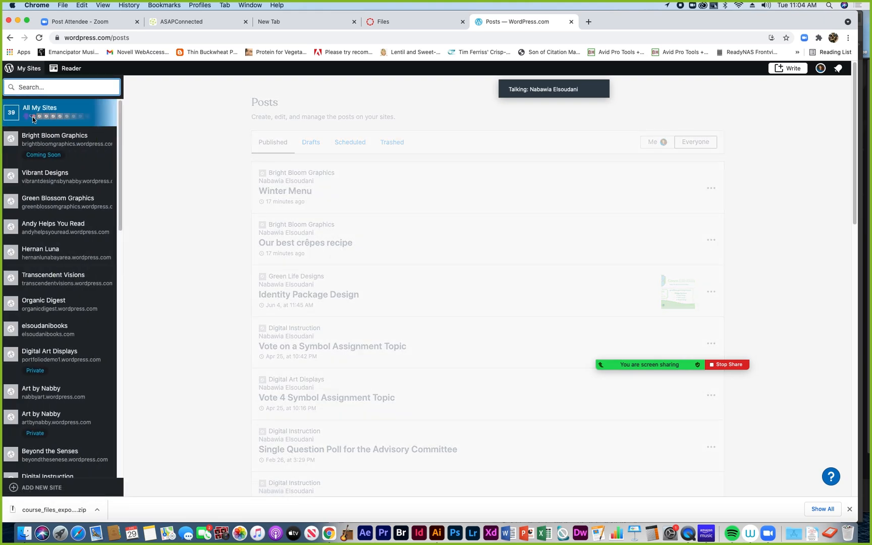
pyautogui.click(43, 146)
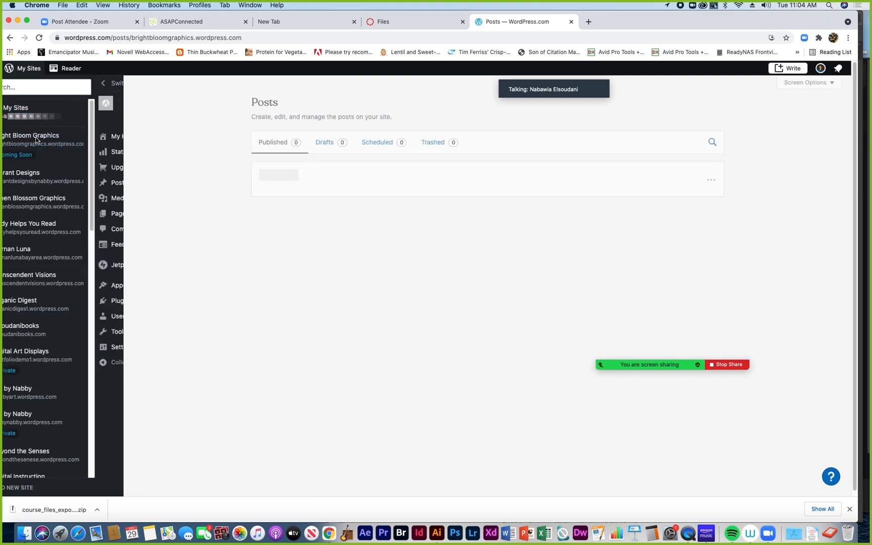
# Step: Move the Winter Menu post to the trash from the site's full posts list and open the "Our best crêpes recipe" post for editing
pyautogui.moveTo(24, 213)
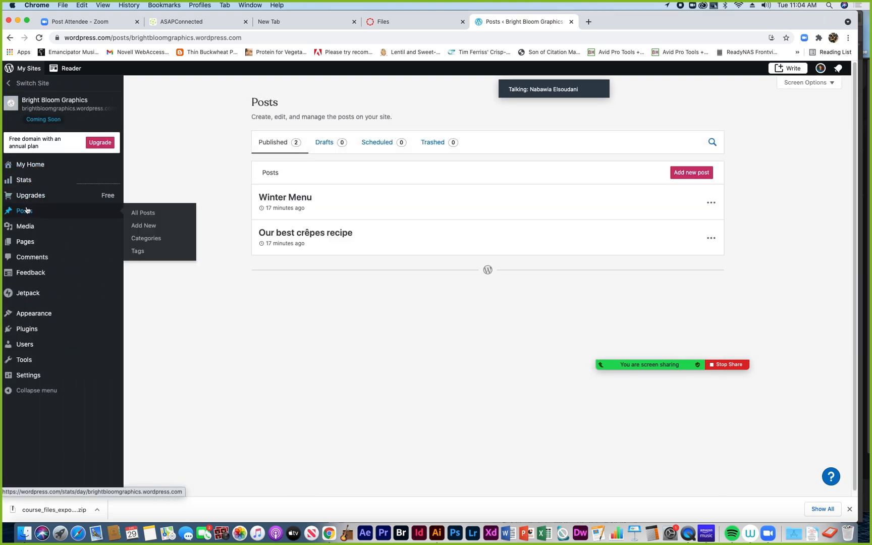
pyautogui.click(24, 212)
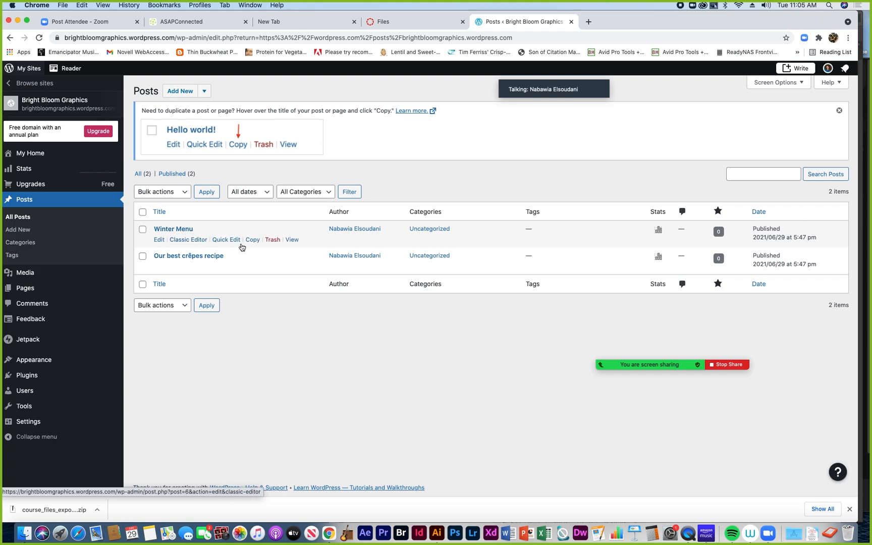
pyautogui.click(272, 241)
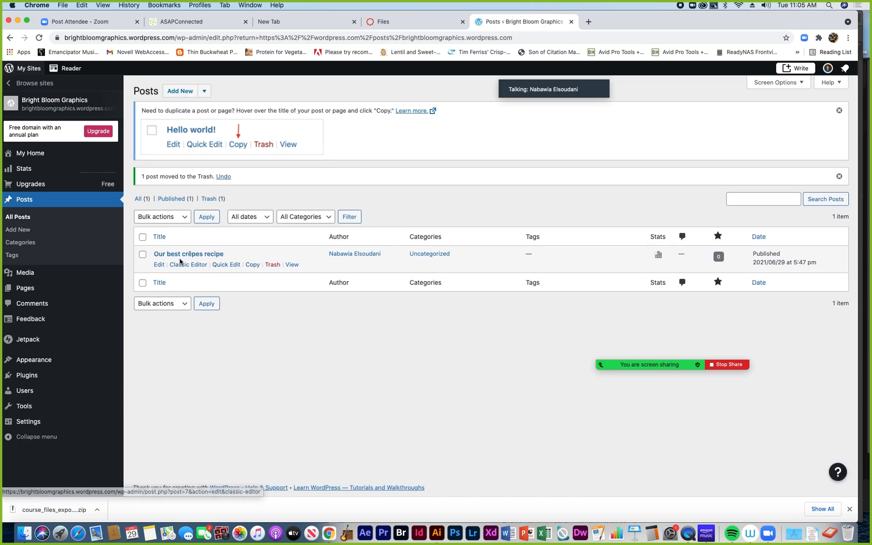
pyautogui.click(171, 258)
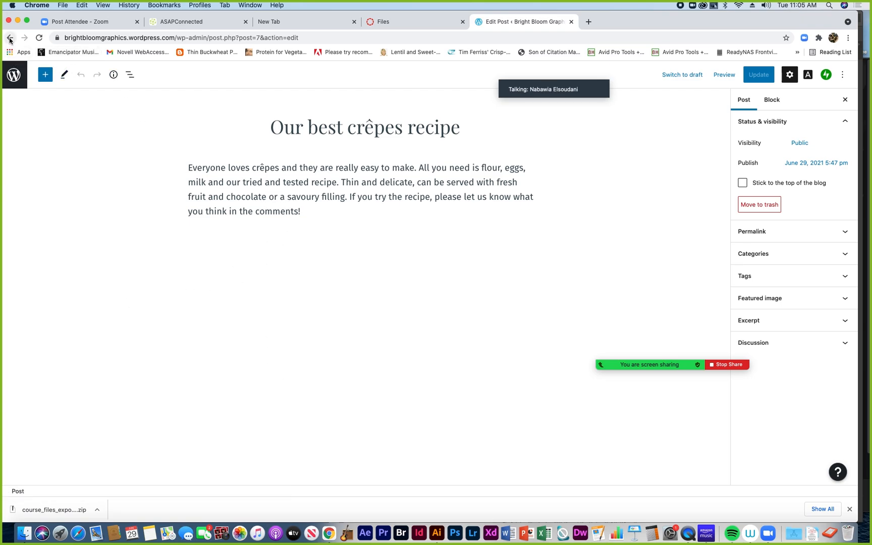
# Step: Go back to the site's full posts list and move the "Our best crêpes recipe" post to the trash
pyautogui.click(15, 75)
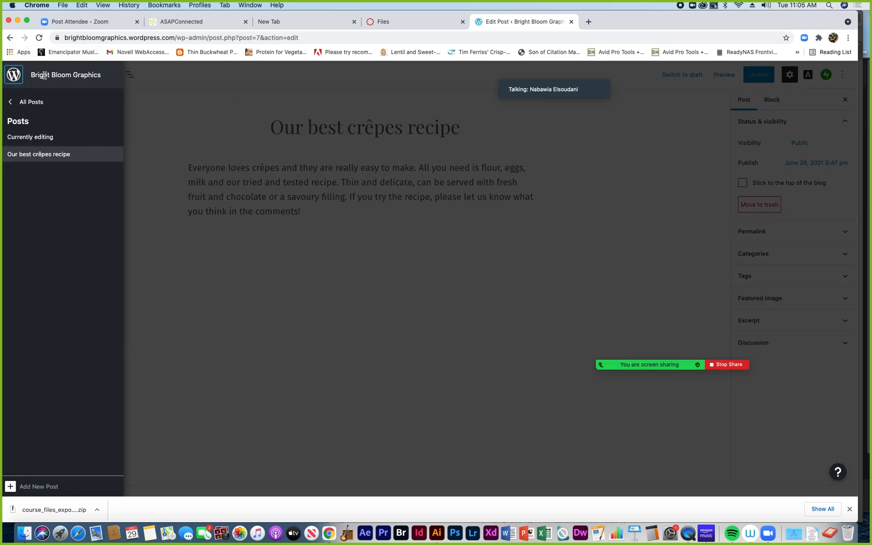
pyautogui.click(11, 104)
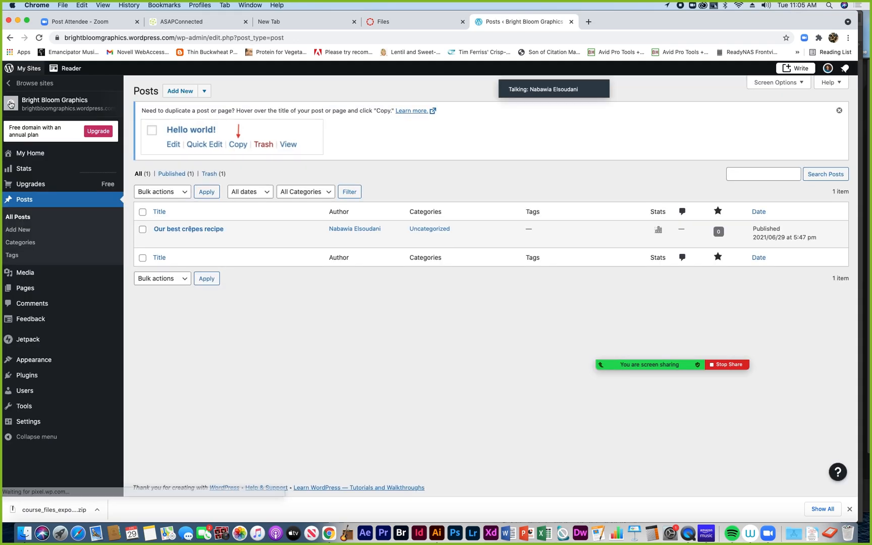
pyautogui.moveTo(194, 238)
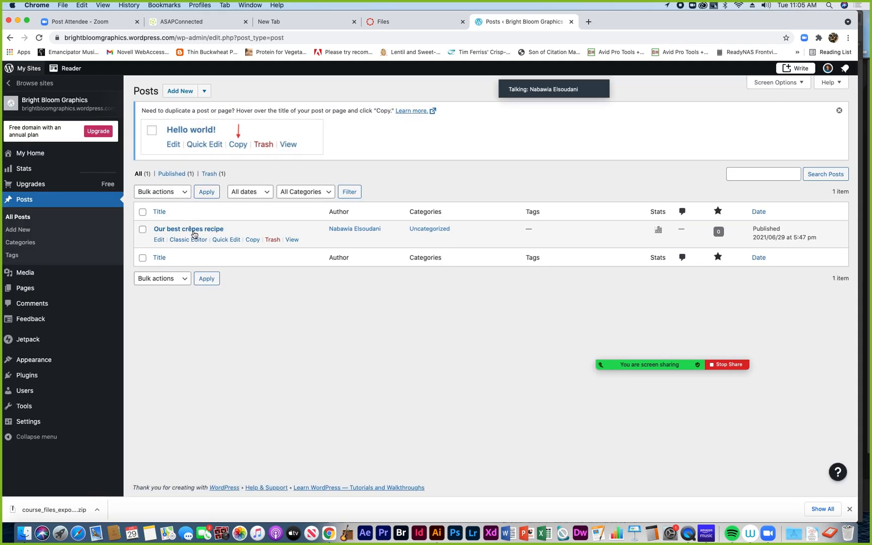
pyautogui.click(273, 240)
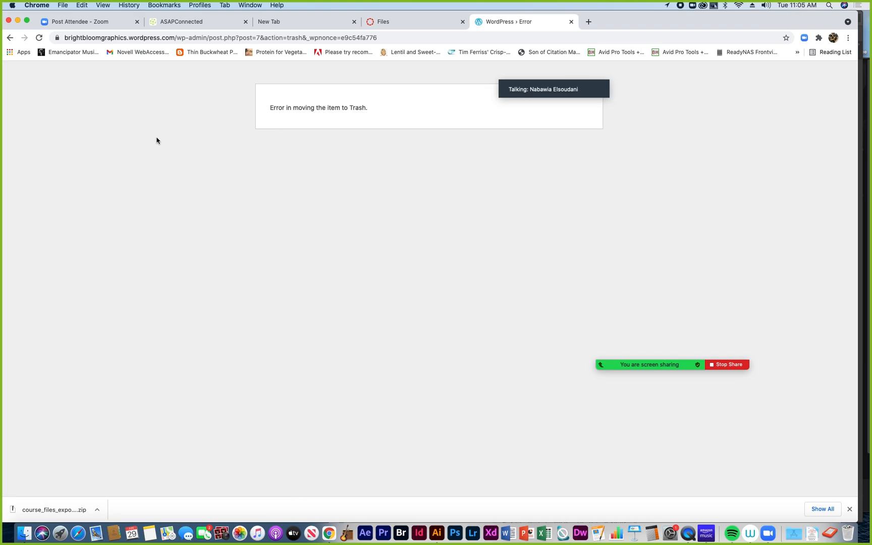
pyautogui.click(10, 37)
pyautogui.moveTo(182, 247)
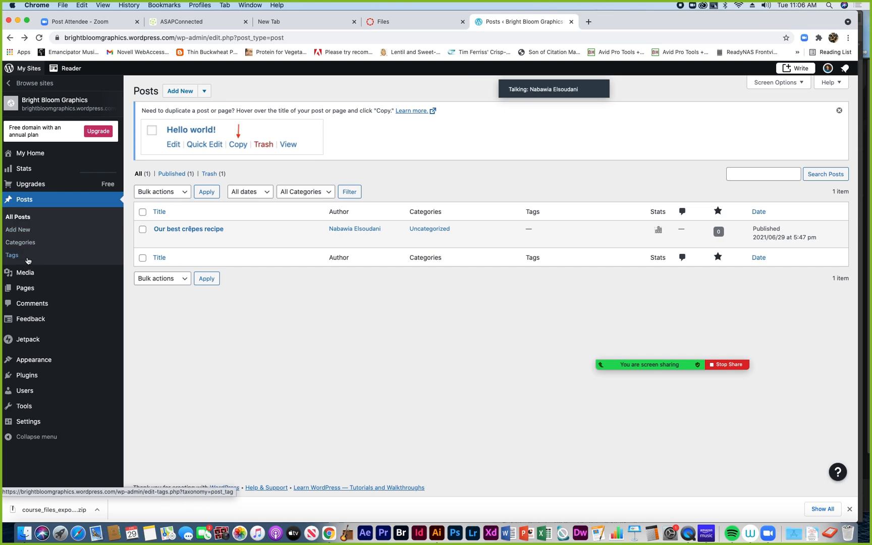
# Step: Go to the site's pages list and view the Blog posts page to check for remaining posts
pyautogui.click(16, 292)
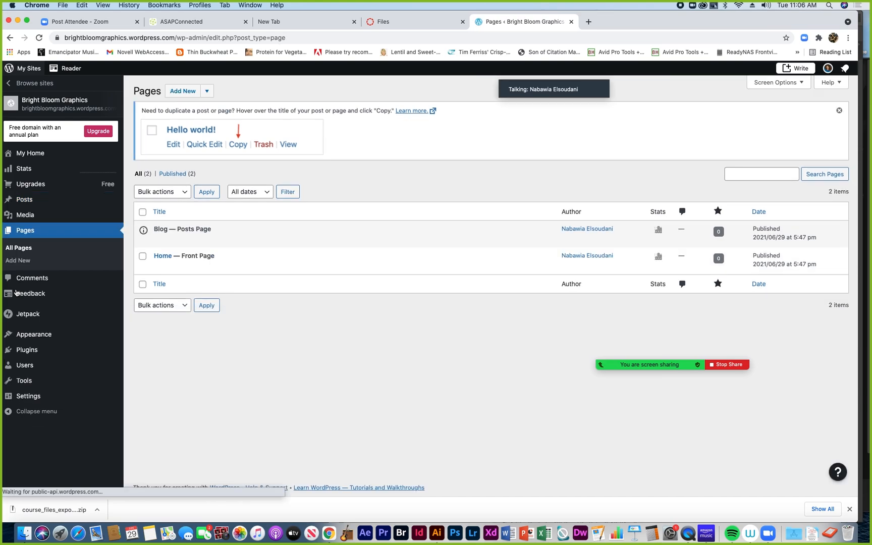
pyautogui.moveTo(162, 249)
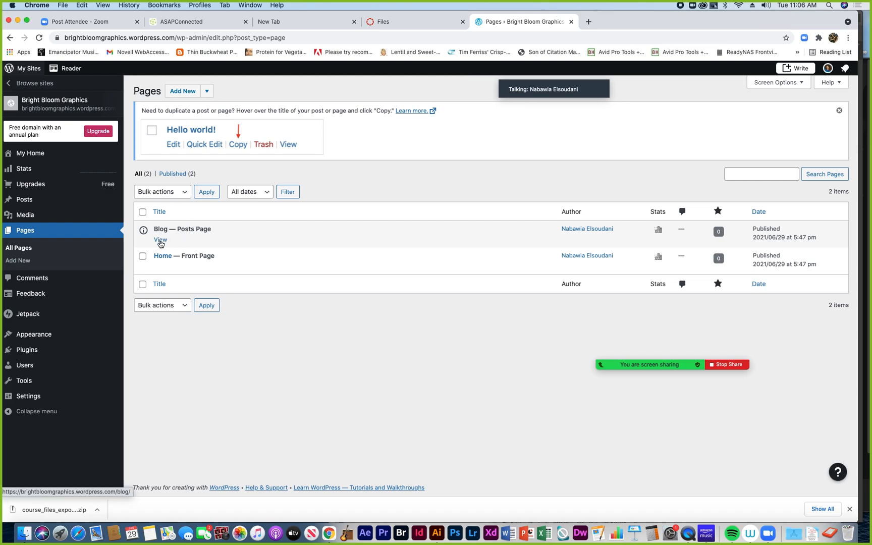
pyautogui.click(160, 240)
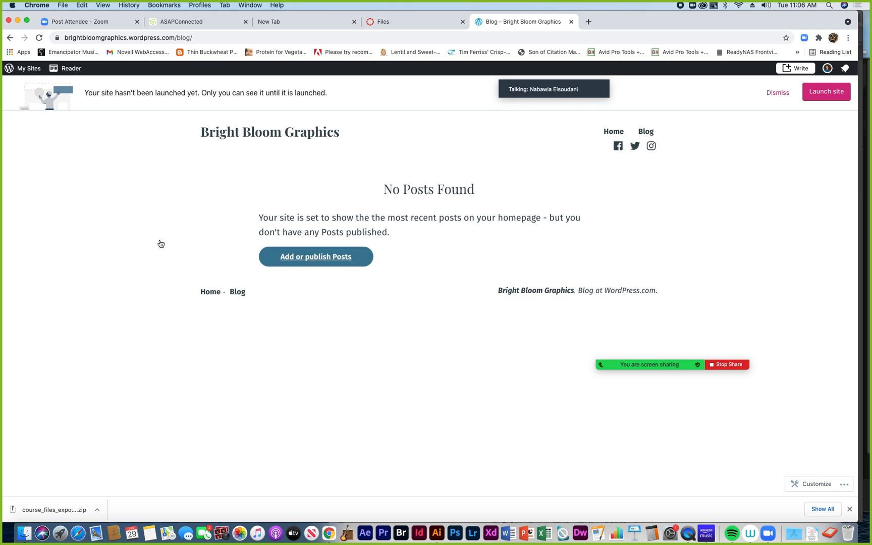
# Step: Switch back to the Bright Bloom Graphics site's pages list and move the Home and Blog pages to the trash
pyautogui.click(23, 70)
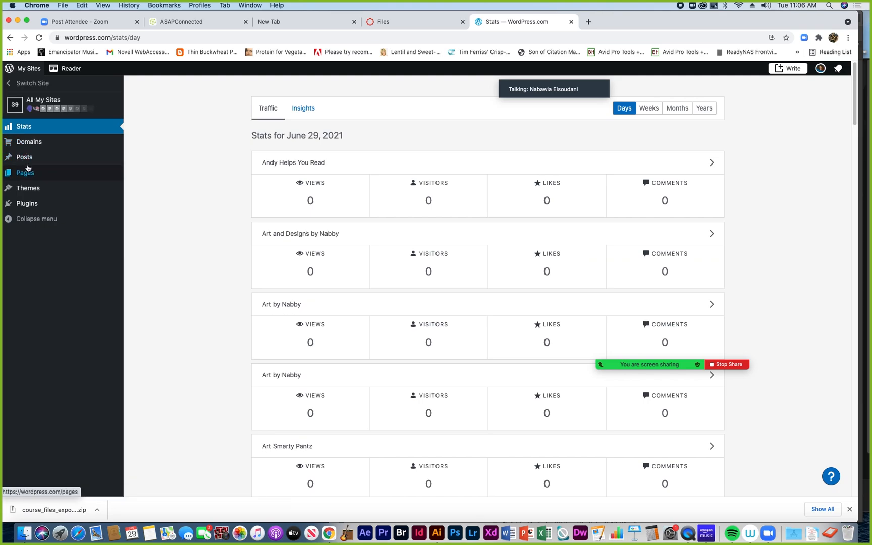
pyautogui.click(31, 83)
pyautogui.click(39, 142)
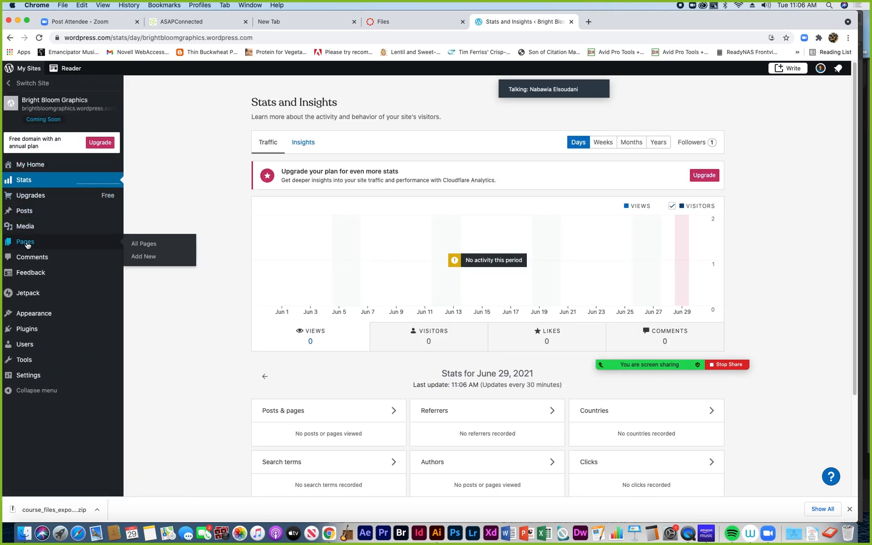
pyautogui.click(27, 245)
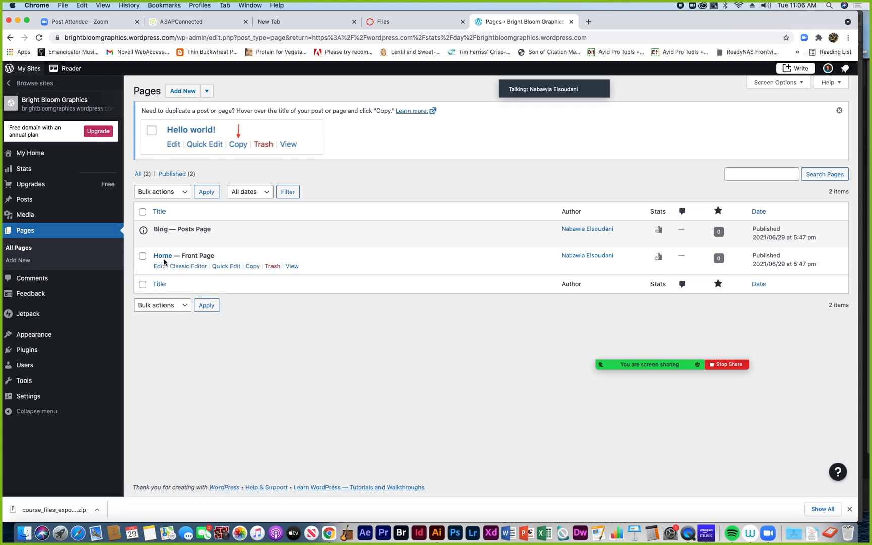
pyautogui.click(274, 268)
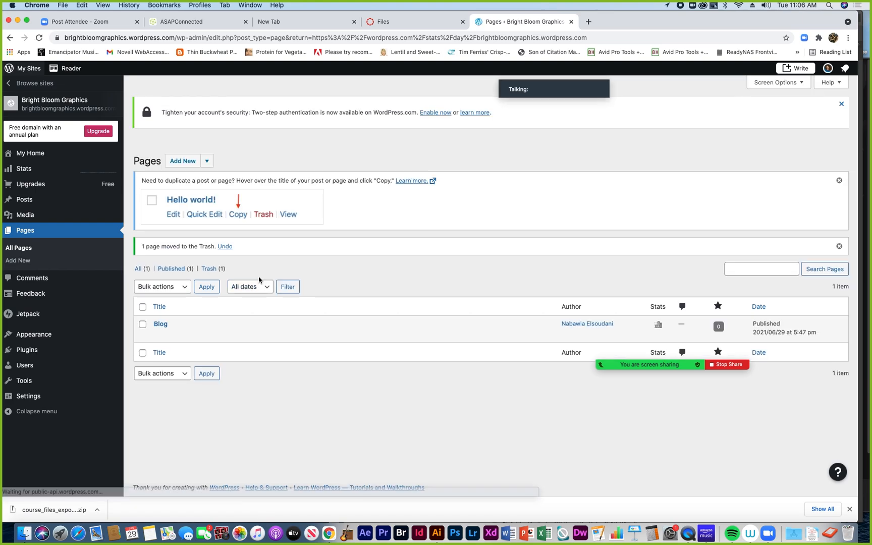
pyautogui.moveTo(180, 323)
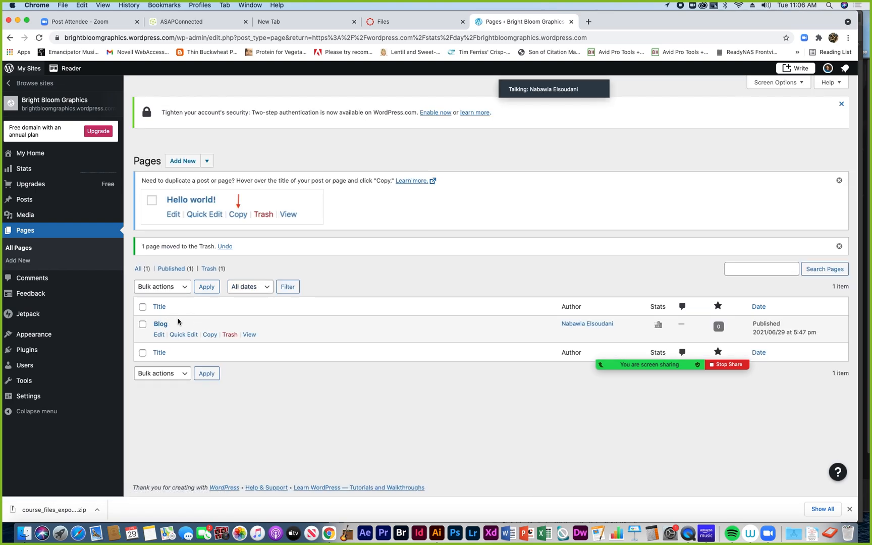
pyautogui.click(231, 335)
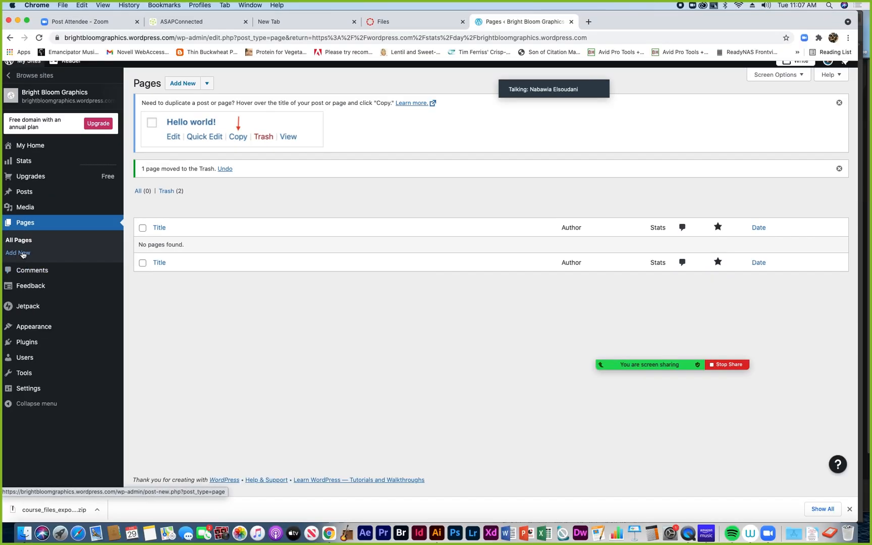
# Step: Add a new page using the featured layout "Modern blog layout with subscription and intro"
pyautogui.click(28, 265)
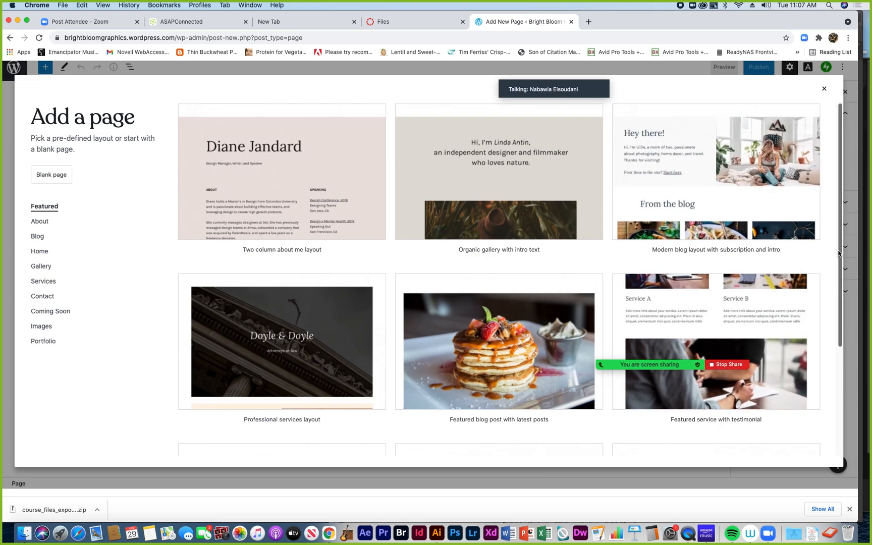
pyautogui.moveTo(839, 253)
pyautogui.mouseDown()
pyautogui.moveTo(839, 351)
pyautogui.moveTo(850, 238)
pyautogui.mouseUp()
pyautogui.scroll(1, 848, 225)
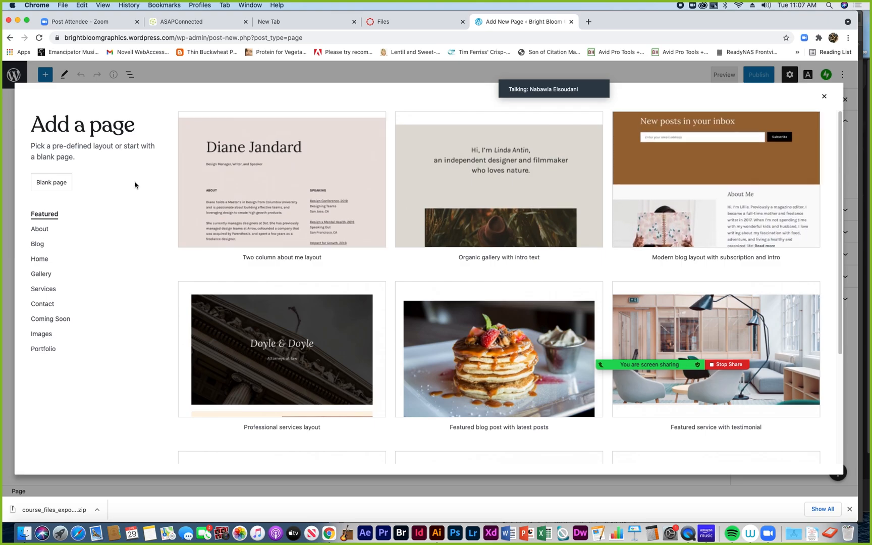
pyautogui.click(701, 189)
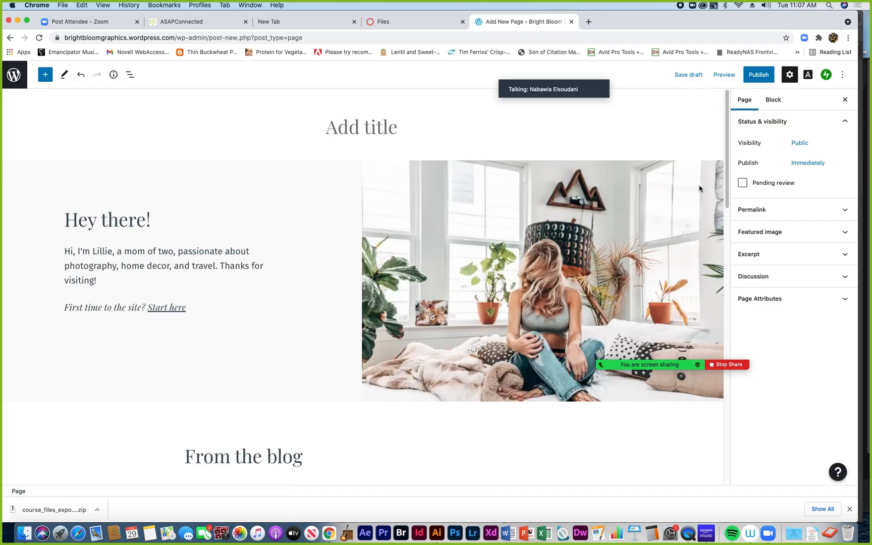
# Step: Examine the new page's image, intro text and title blocks and look through the rest of the layout
pyautogui.click(539, 211)
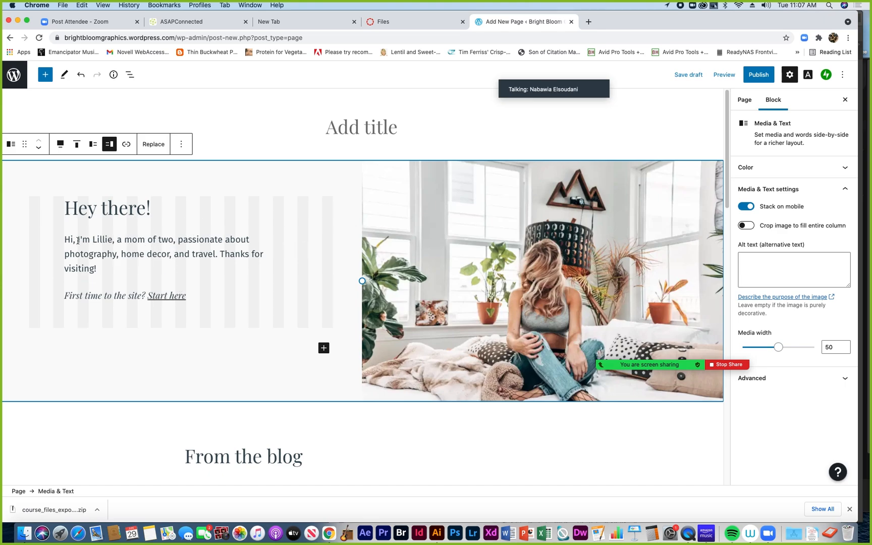
pyautogui.click(159, 257)
pyautogui.click(153, 239)
pyautogui.click(340, 129)
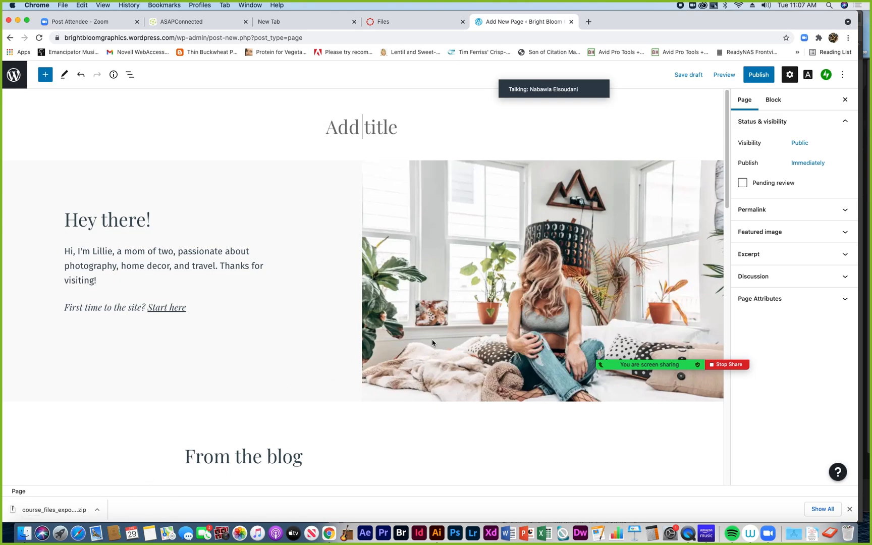
pyautogui.moveTo(728, 177); pyautogui.dragTo(719, 375)
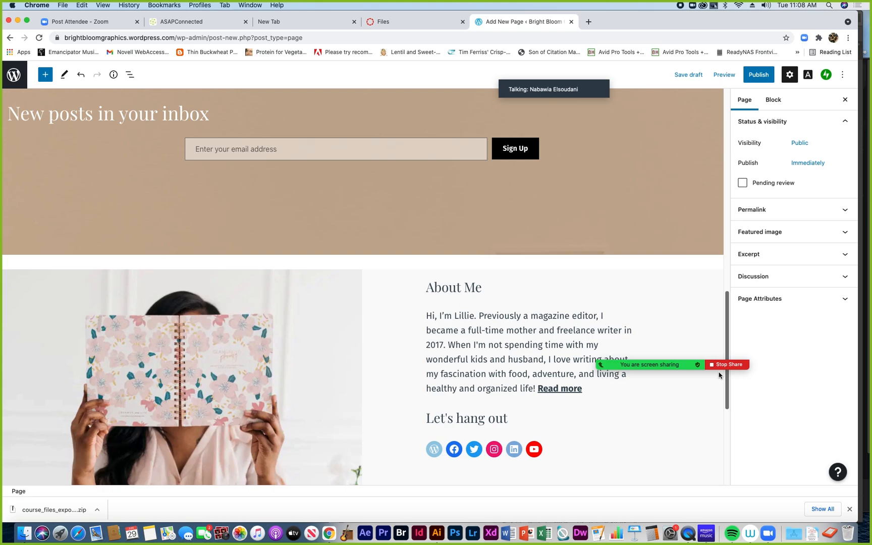
pyautogui.moveTo(720, 375); pyautogui.dragTo(732, 161)
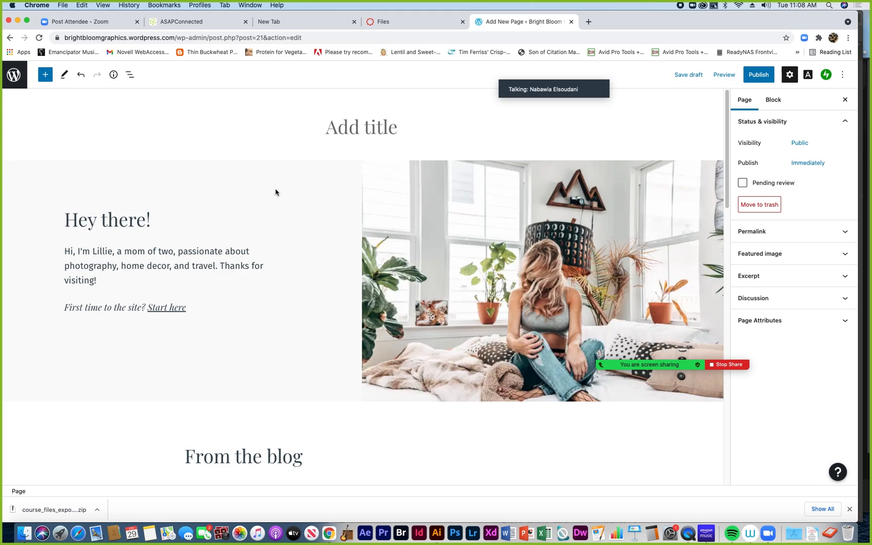
# Step: Move the Zoom speaker panel out of the way and title the new page "Portfolio"
pyautogui.moveTo(568, 81)
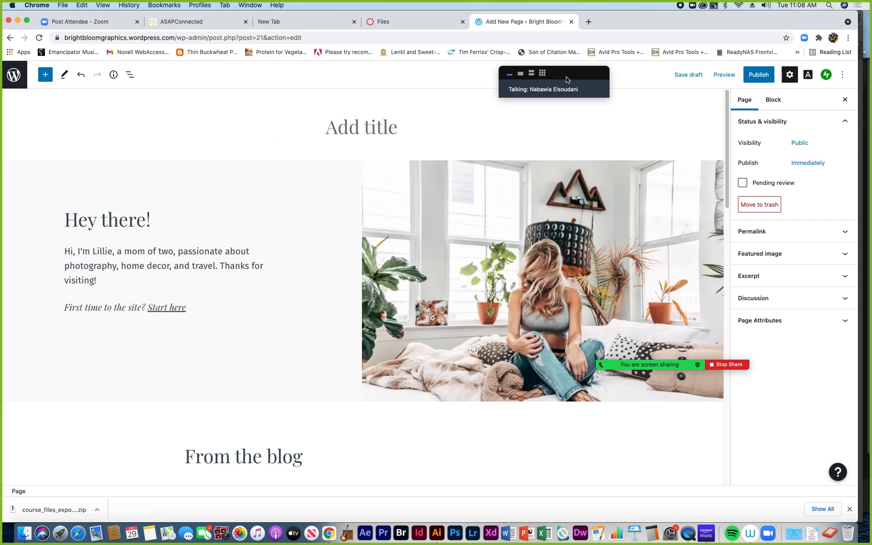
pyautogui.moveTo(558, 75); pyautogui.dragTo(616, 126)
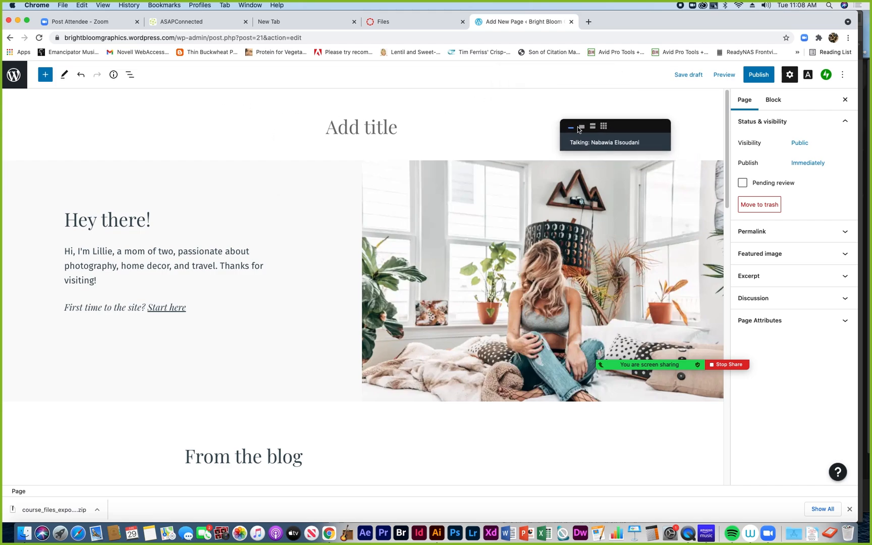
pyautogui.click(363, 131)
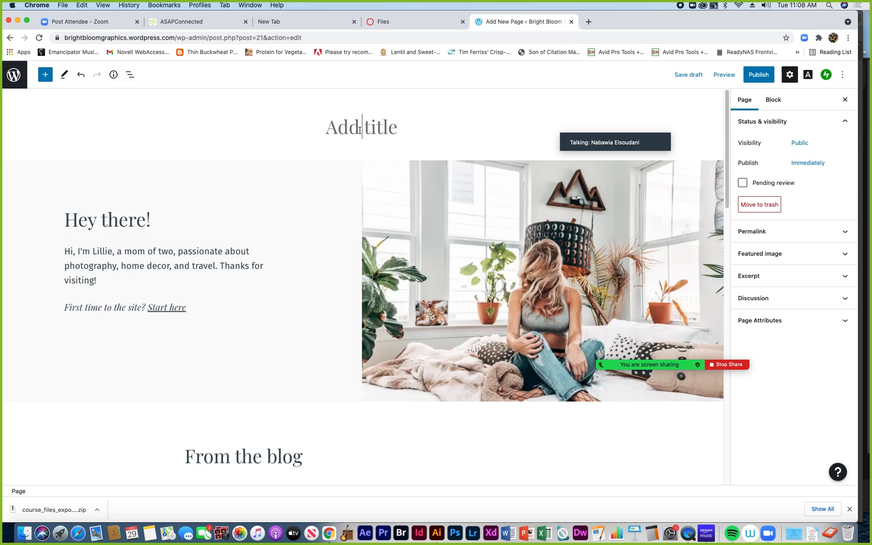
pyautogui.write('P')
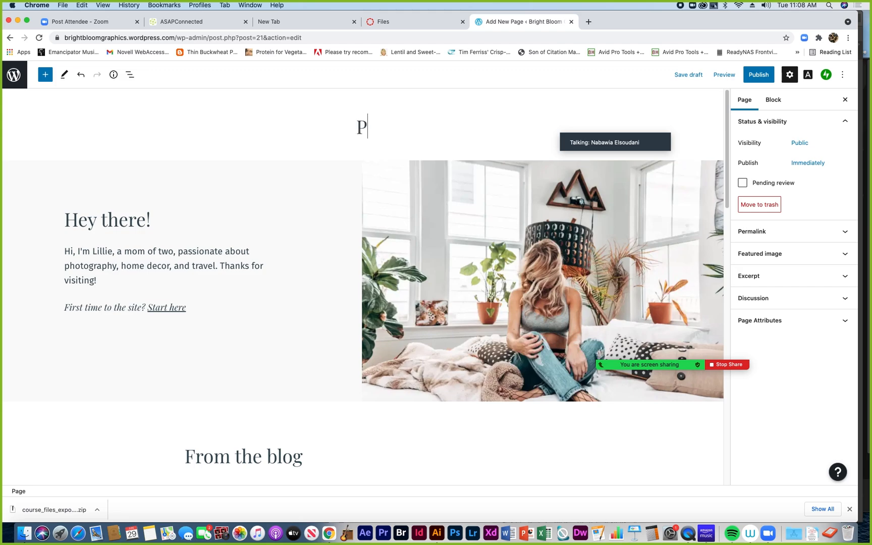
pyautogui.write('ortfolio')
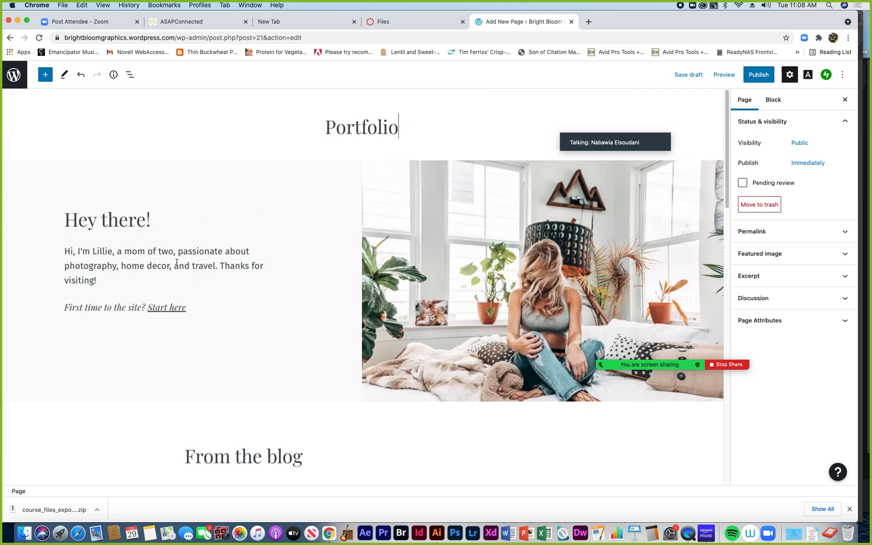
# Step: Replace the introductory paragraph under "Hey there!" with "Welcome to my portfolio."
pyautogui.click(145, 263)
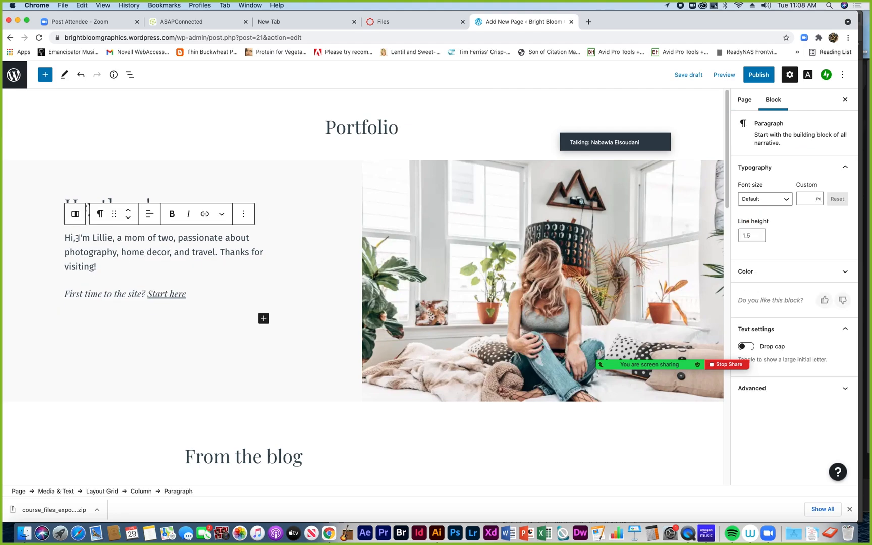
pyautogui.moveTo(65, 237); pyautogui.dragTo(134, 271)
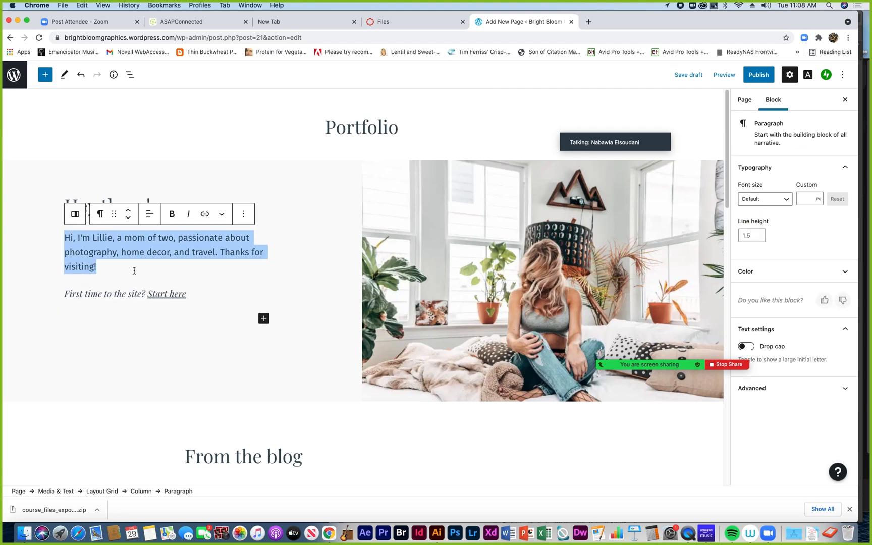
pyautogui.write('Welcome to my portfolio.')
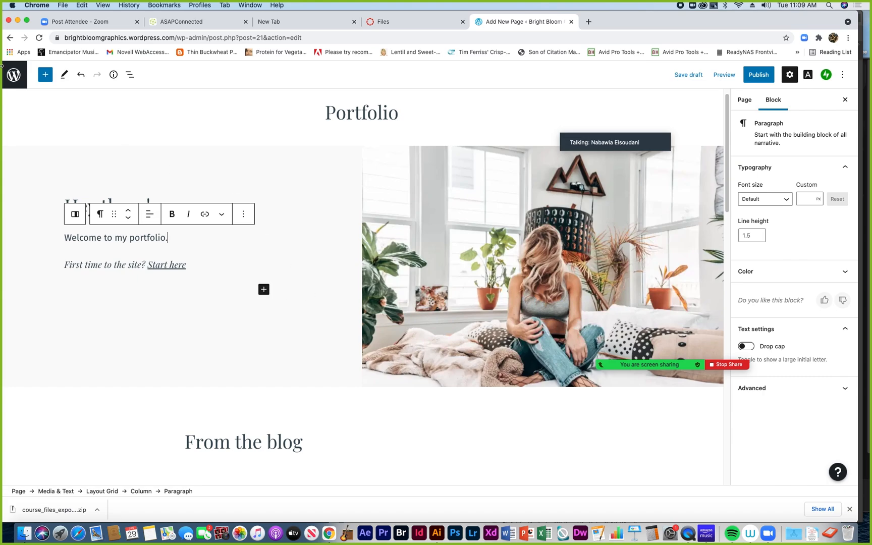
# Step: Narrow the Media & Text block's image to a media width of 43 and replace it by uploading wold map.png from the BBOP-Work folder
pyautogui.click(470, 201)
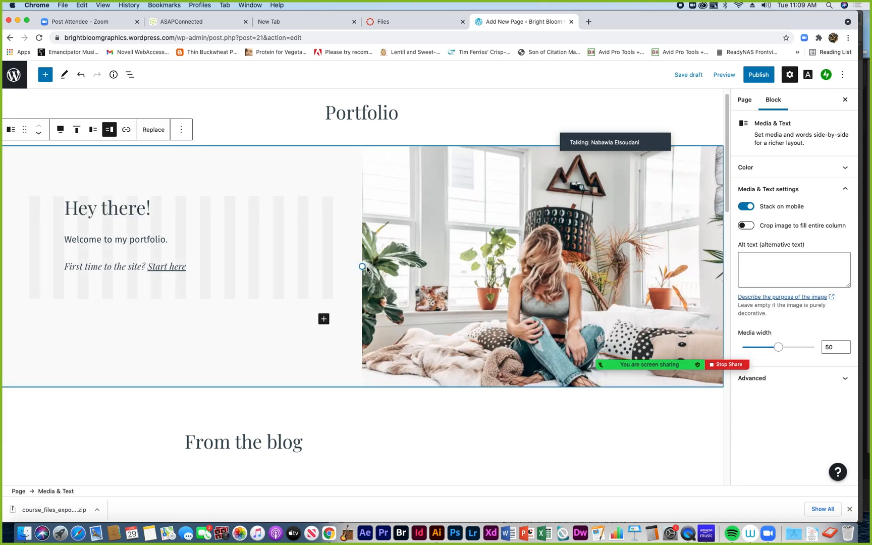
pyautogui.moveTo(364, 267); pyautogui.dragTo(412, 262)
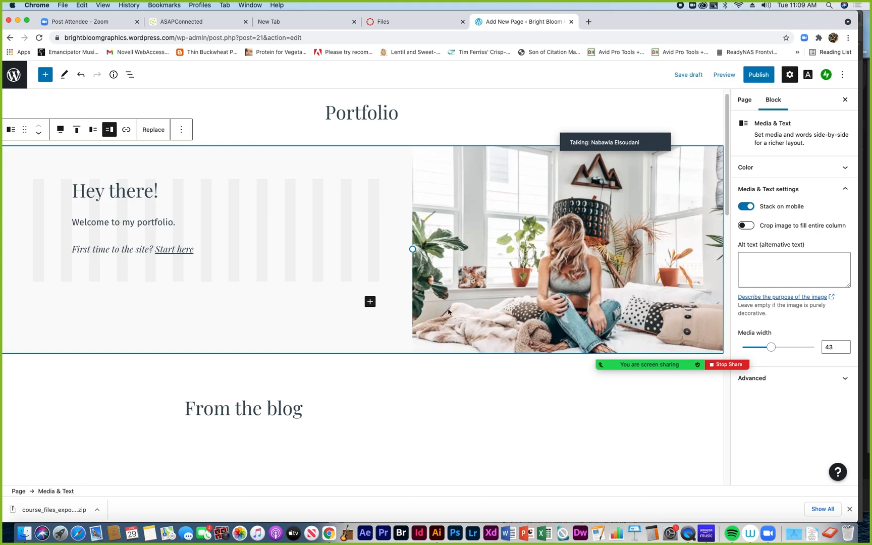
pyautogui.click(152, 130)
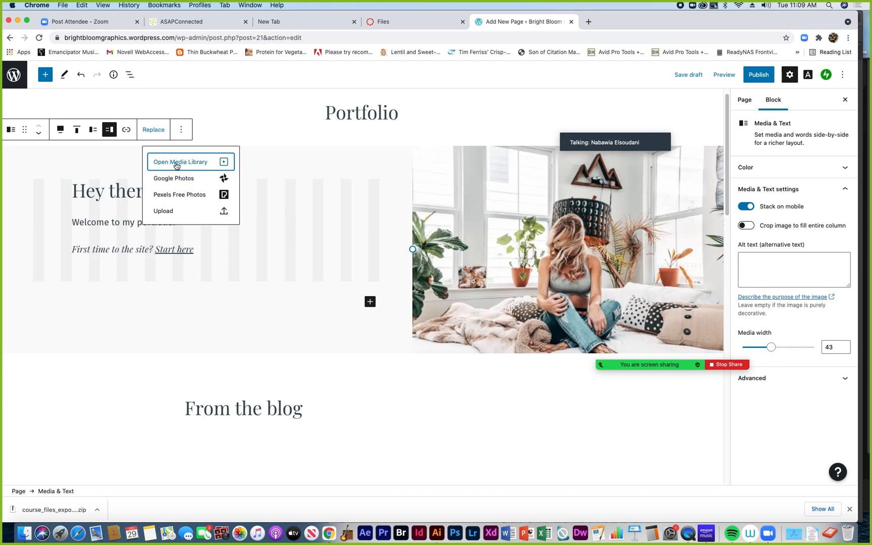
pyautogui.click(165, 214)
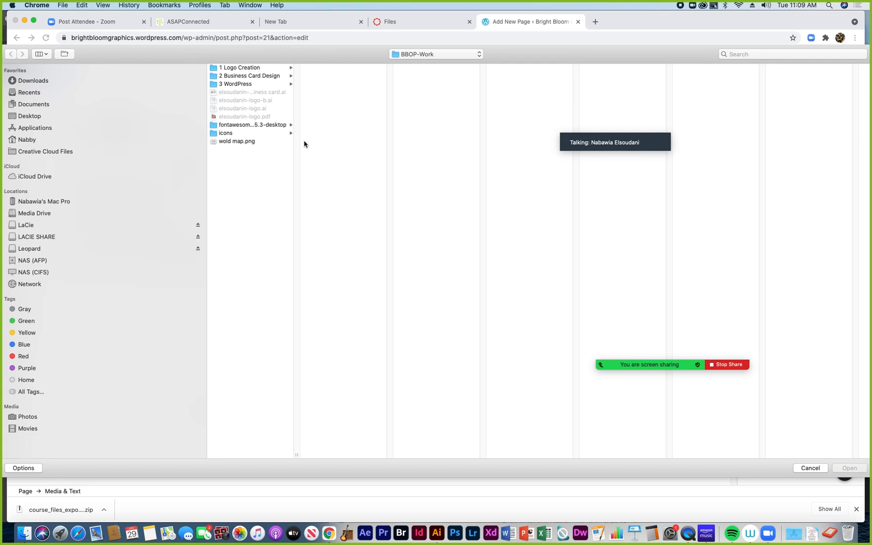
pyautogui.click(240, 143)
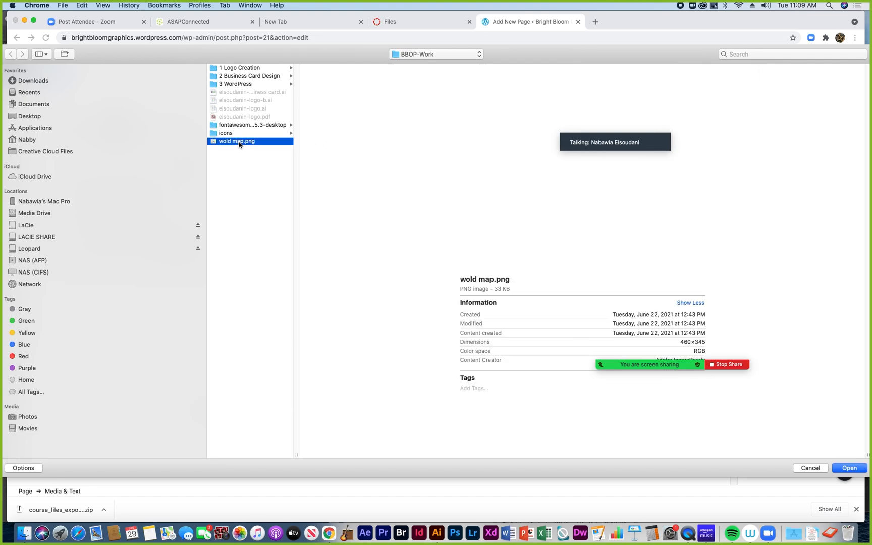
pyautogui.click(846, 468)
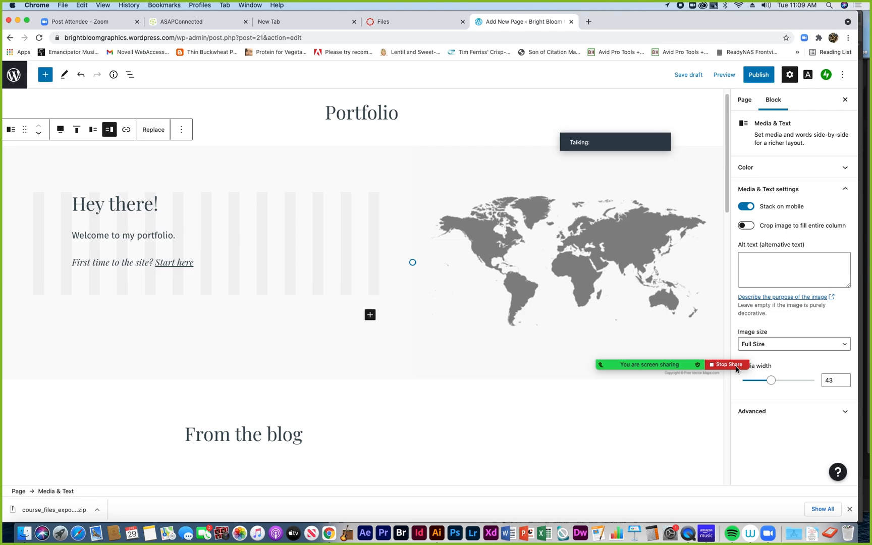
# Step: Publish the Portfolio page and return to the list of all pages
pyautogui.click(759, 74)
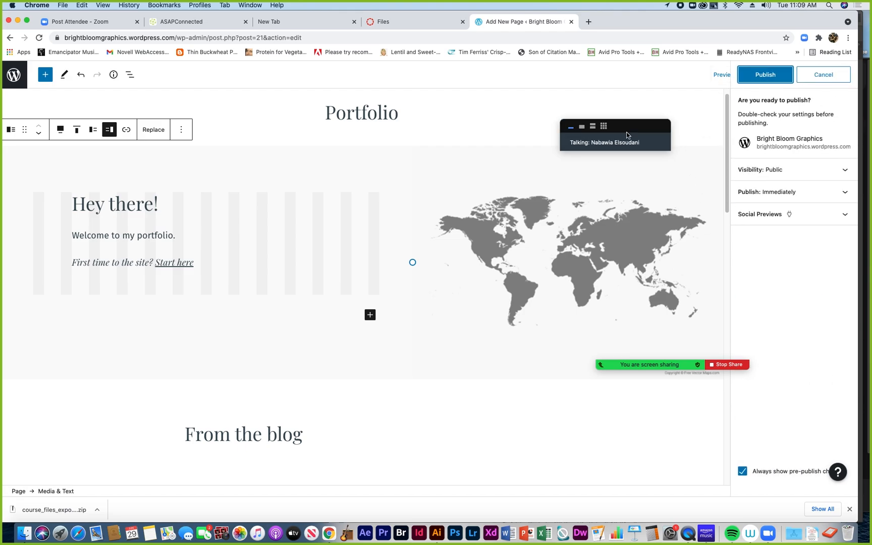
pyautogui.click(765, 74)
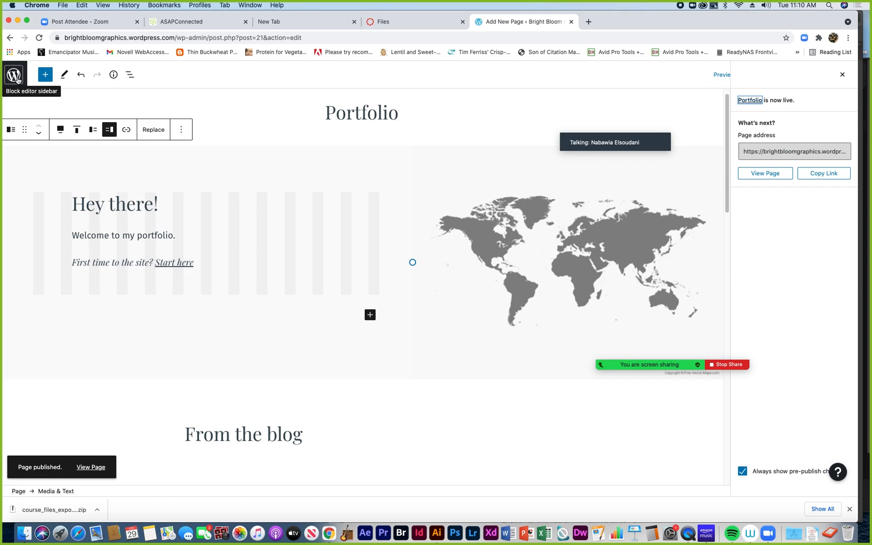
pyautogui.click(14, 77)
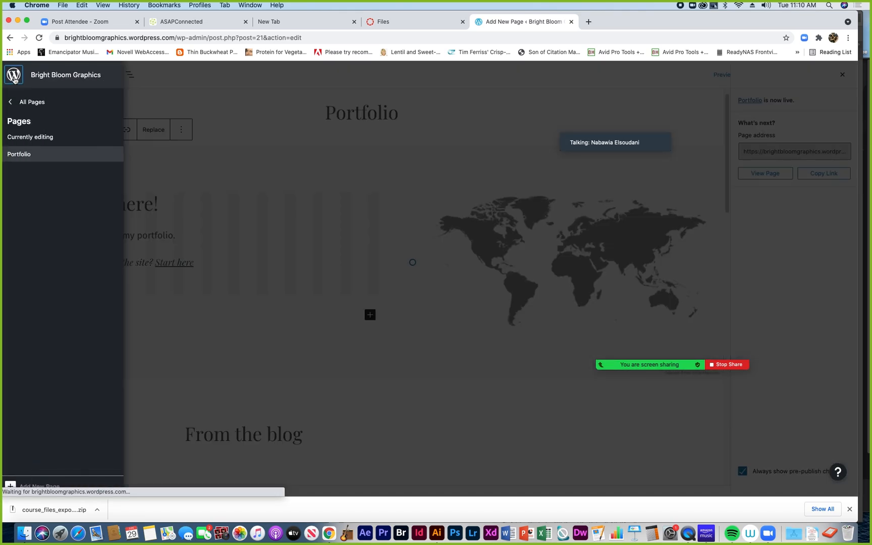
pyautogui.click(12, 103)
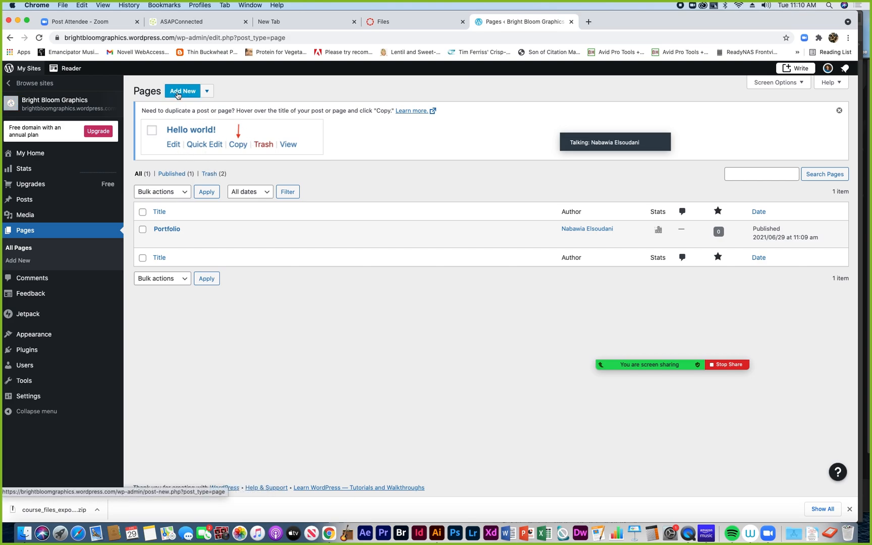
# Step: Add a new page from the blank layout in the block editor and title it "Products"
pyautogui.click(207, 92)
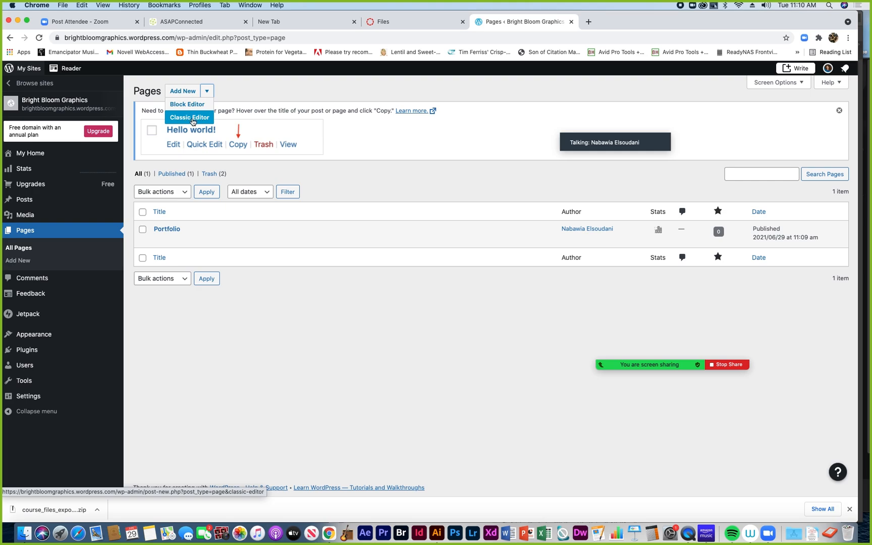
pyautogui.click(181, 93)
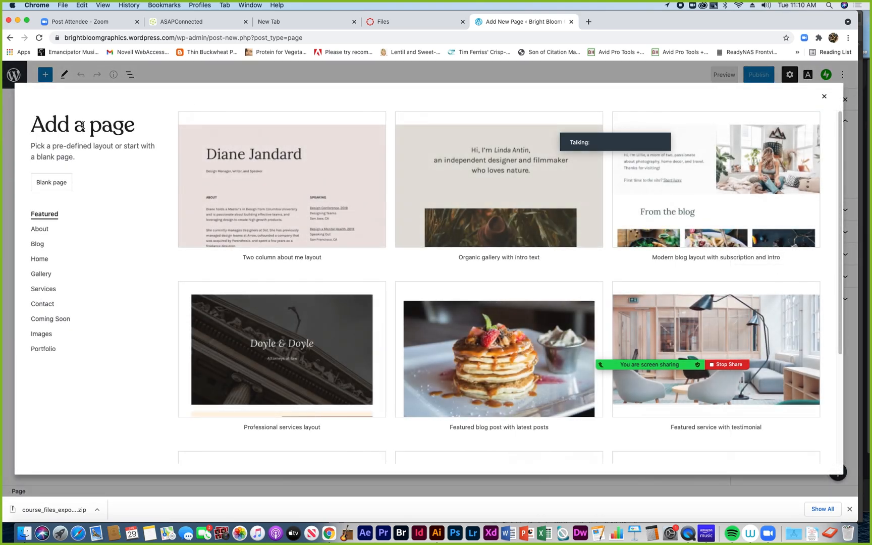
pyautogui.click(48, 189)
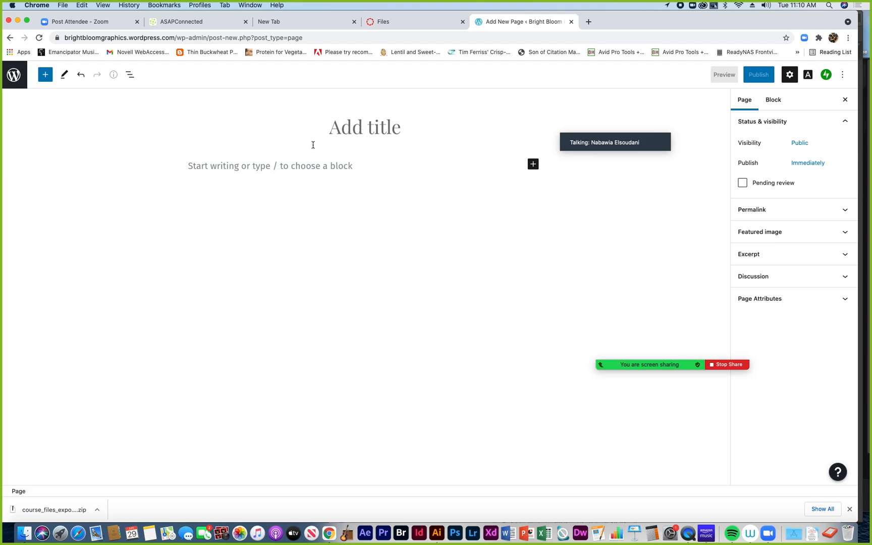
pyautogui.write('Product')
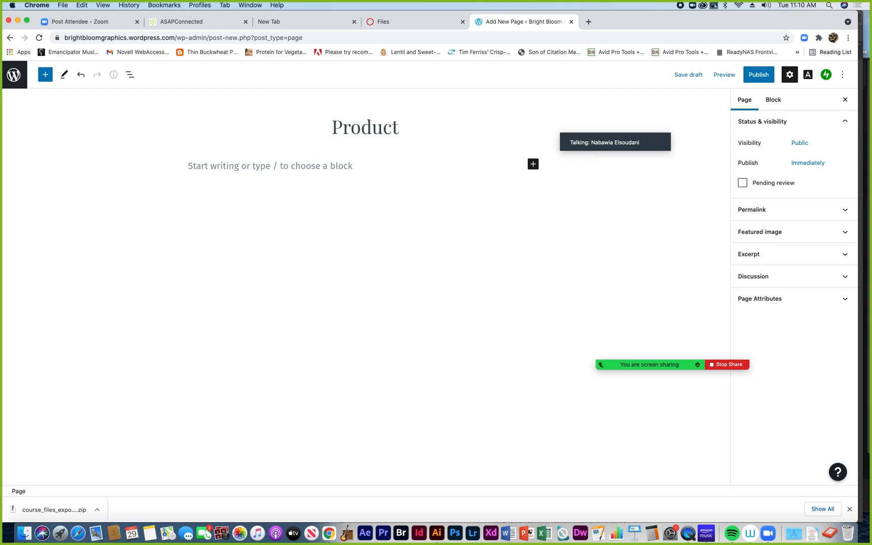
pyautogui.write('s')
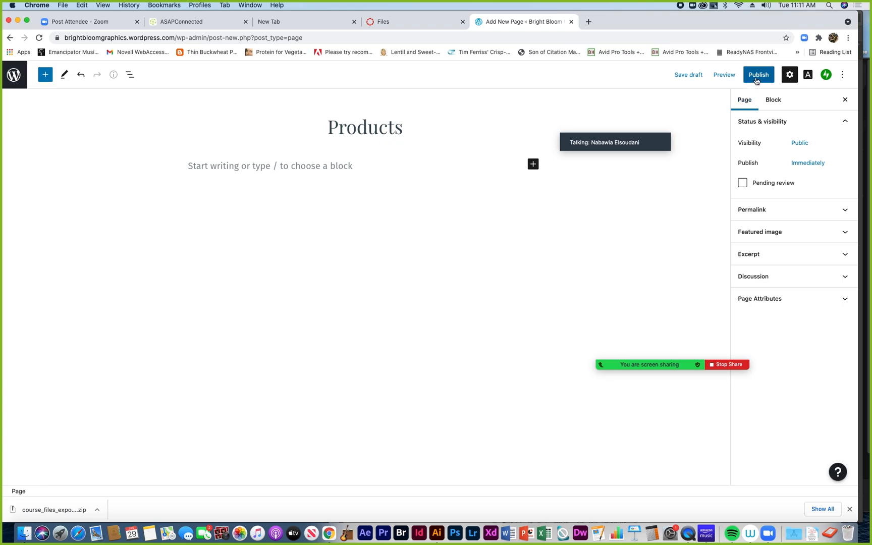
# Step: Publish the Products page with Private visibility and set its visibility back to Public
pyautogui.click(801, 148)
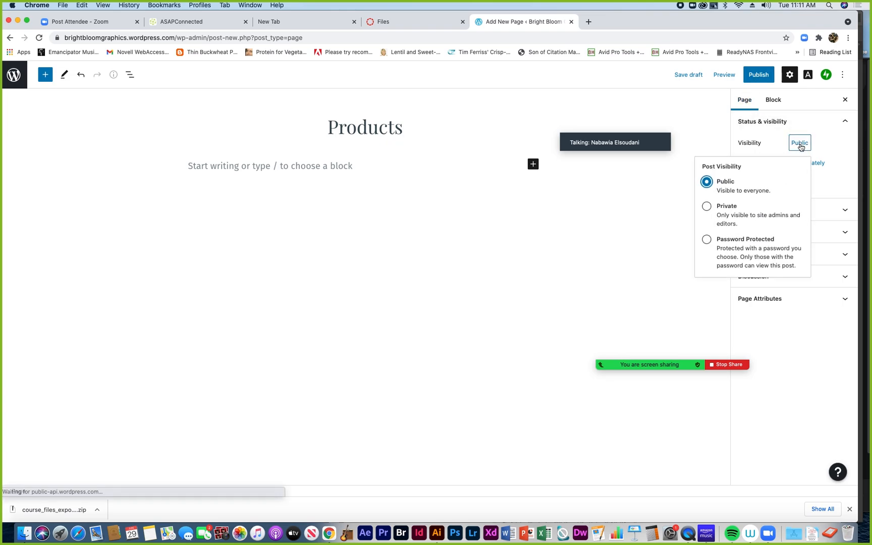
pyautogui.click(706, 207)
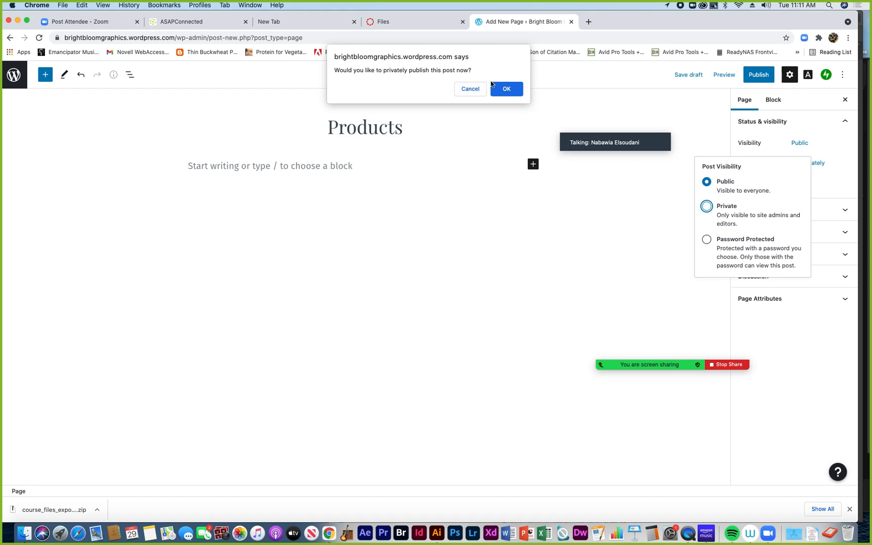
pyautogui.click(507, 89)
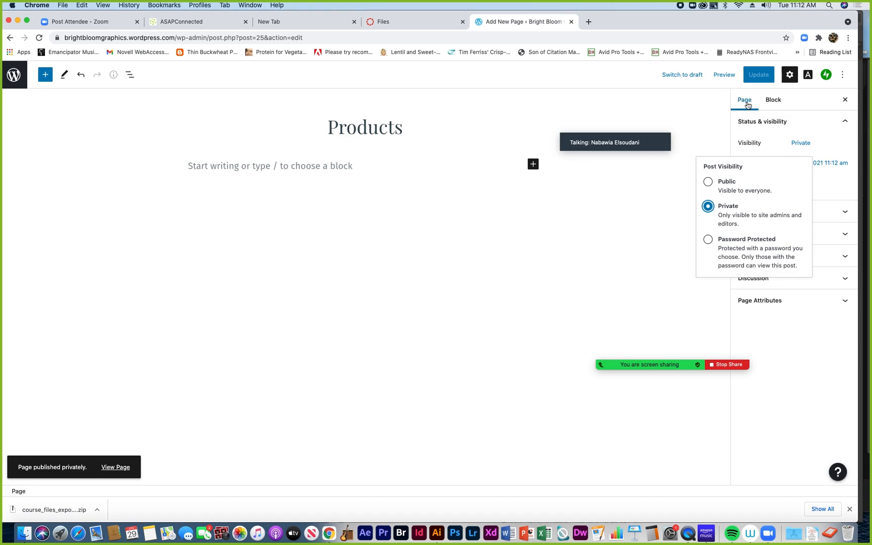
pyautogui.click(707, 182)
pyautogui.click(835, 182)
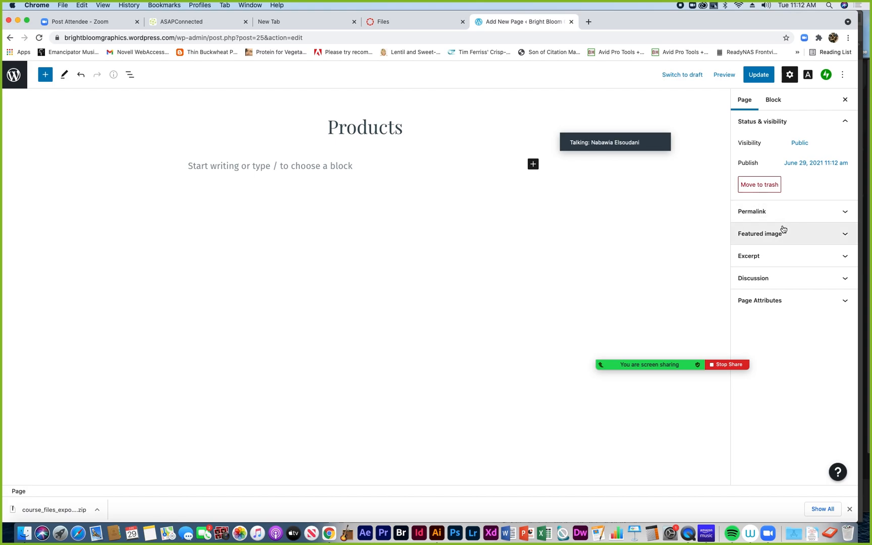
# Step: Examine the page's Featured image, Excerpt, Discussion and Page Attributes settings, moving the Zoom sharing bar out of the way
pyautogui.click(830, 240)
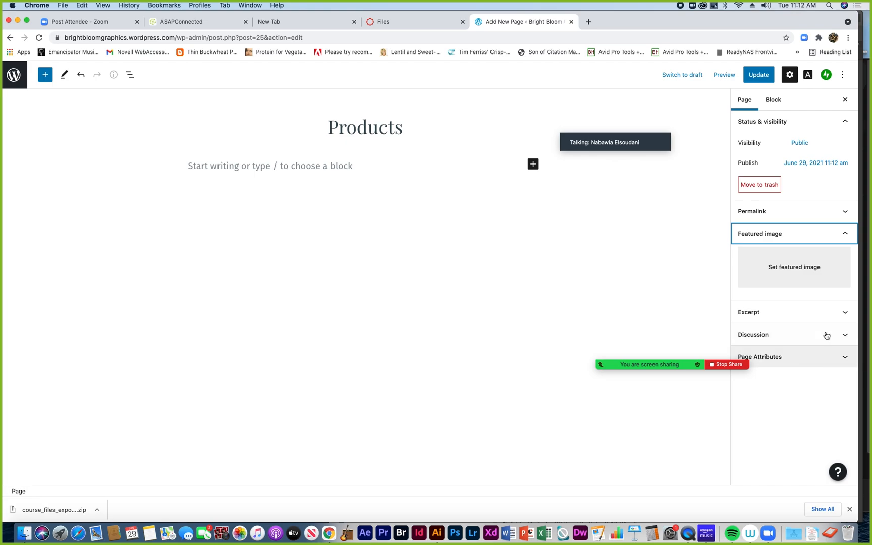
pyautogui.click(836, 315)
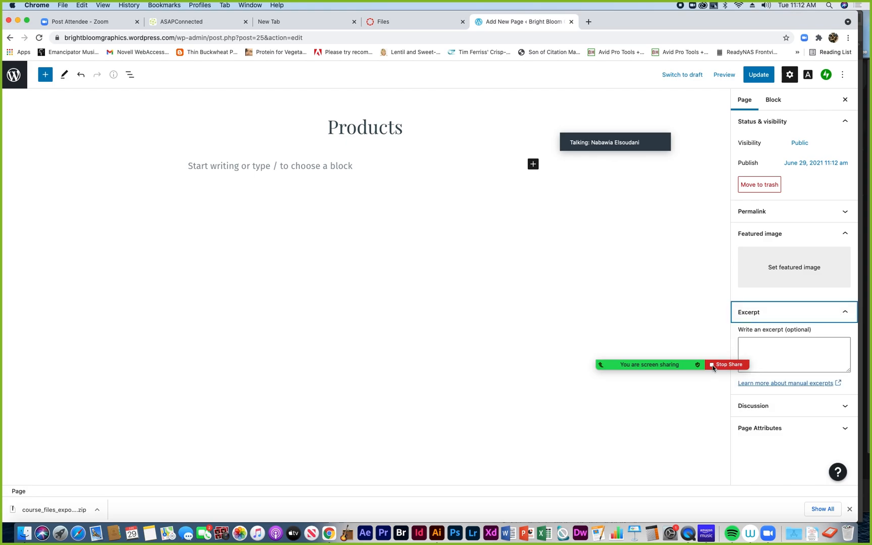
pyautogui.moveTo(668, 364)
pyautogui.moveTo(496, 351); pyautogui.dragTo(241, 392)
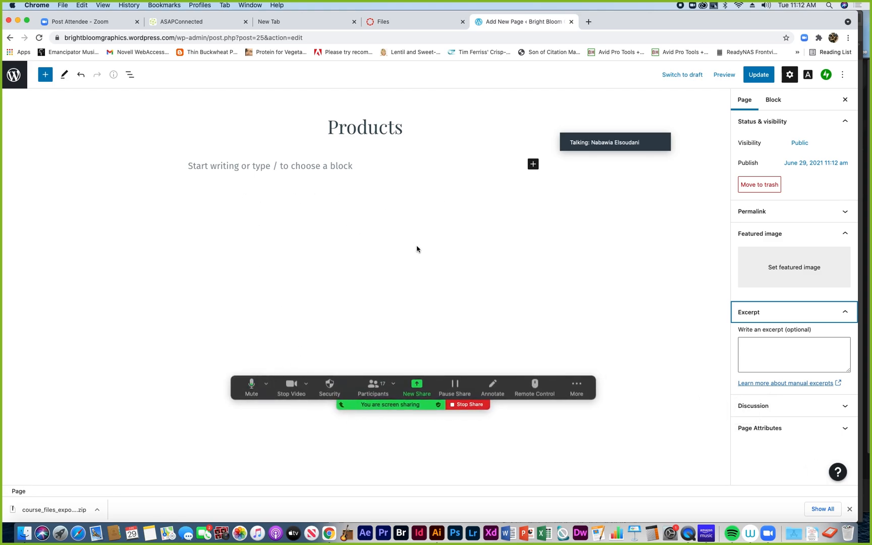
pyautogui.click(843, 411)
pyautogui.click(844, 411)
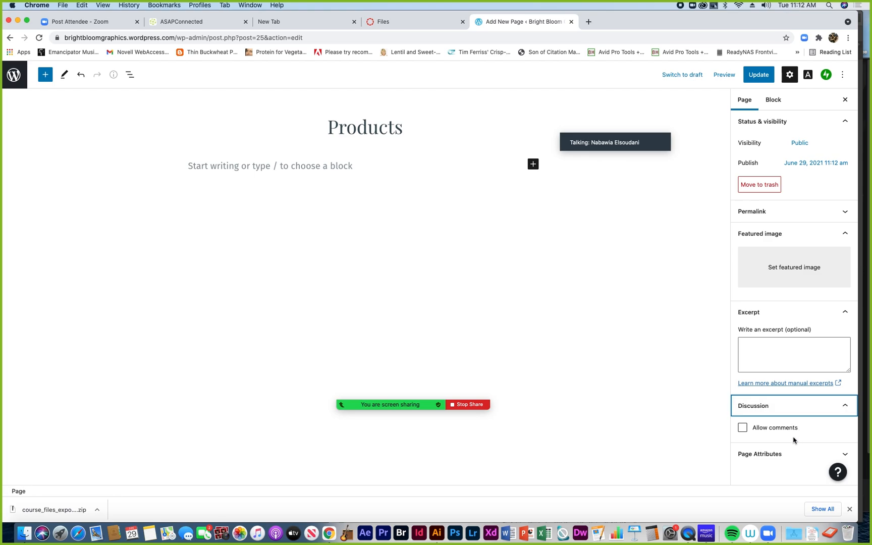
pyautogui.click(845, 413)
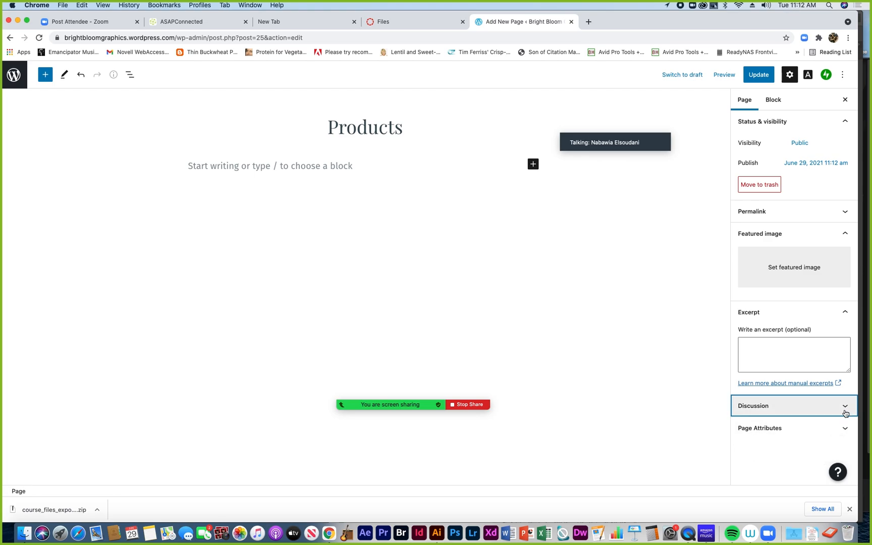
pyautogui.click(840, 435)
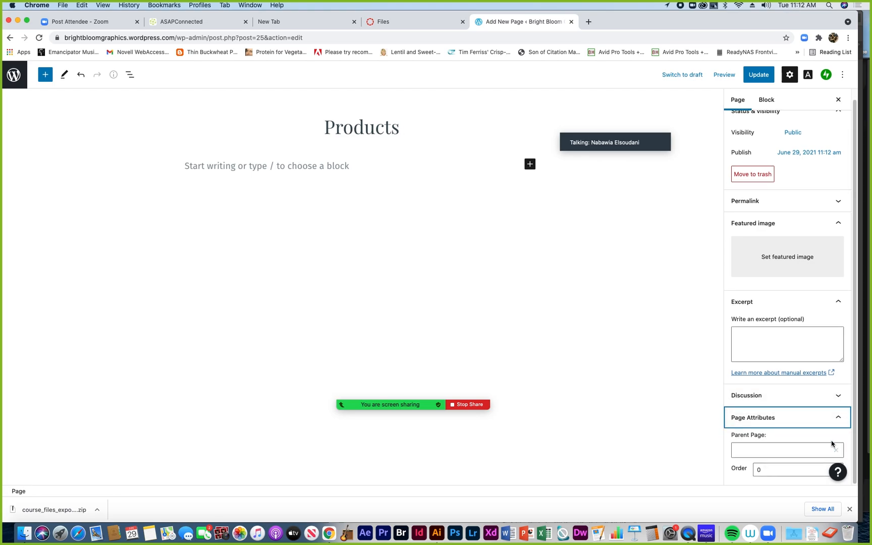
pyautogui.moveTo(854, 388); pyautogui.dragTo(857, 442)
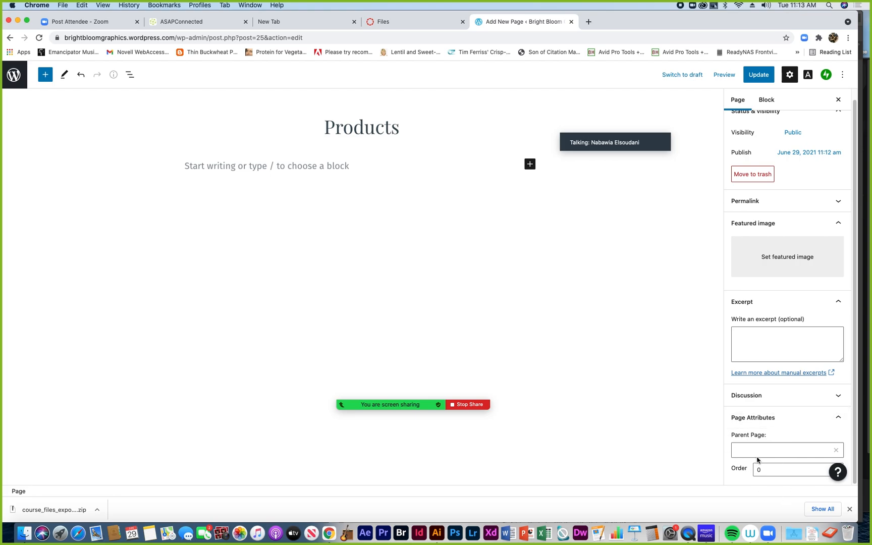
# Step: Collapse the Page Attributes settings and update the Products page to save its public visibility
pyautogui.click(838, 421)
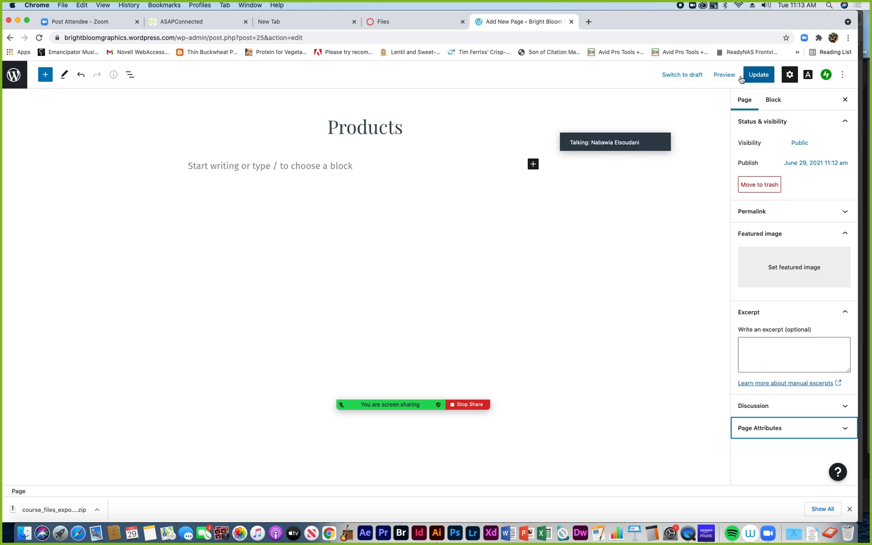
pyautogui.click(773, 76)
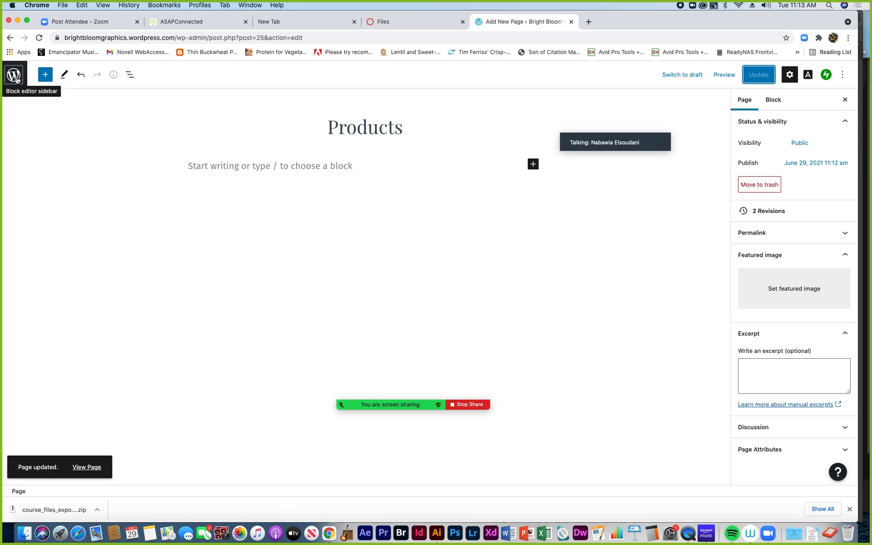
# Step: Switch to Illustrator to look at the business card artboards and return to Chrome
pyautogui.click(437, 533)
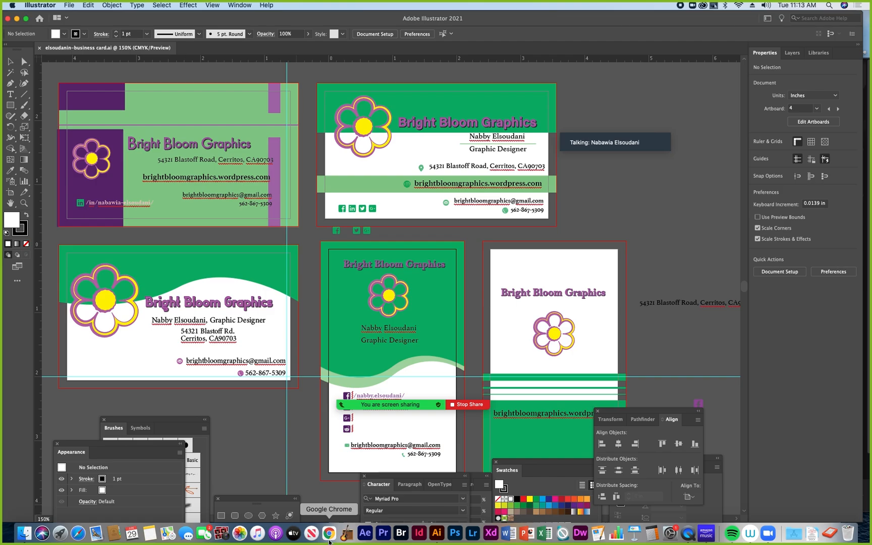
pyautogui.click(328, 533)
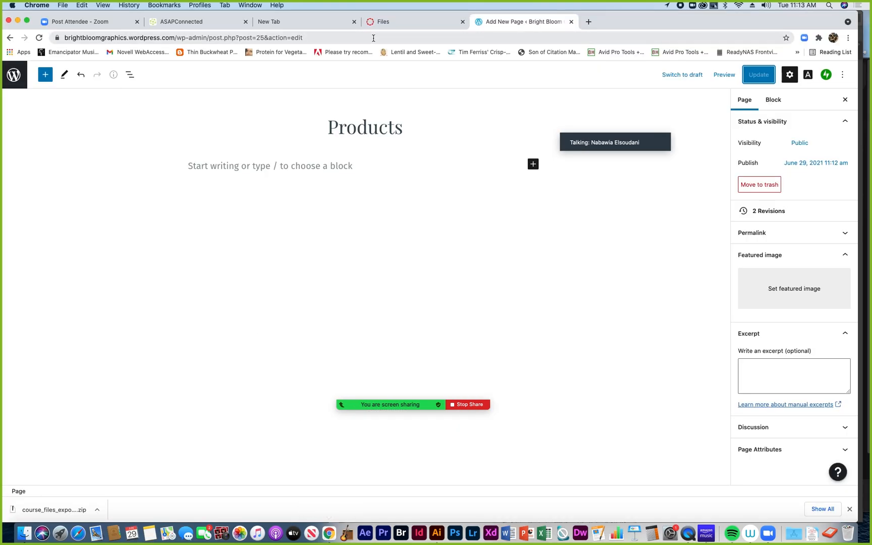
# Step: Open the Syllabus of the Business Branding and Online Portfolio course in Canvas and look over its course summary of assignments
pyautogui.click(402, 21)
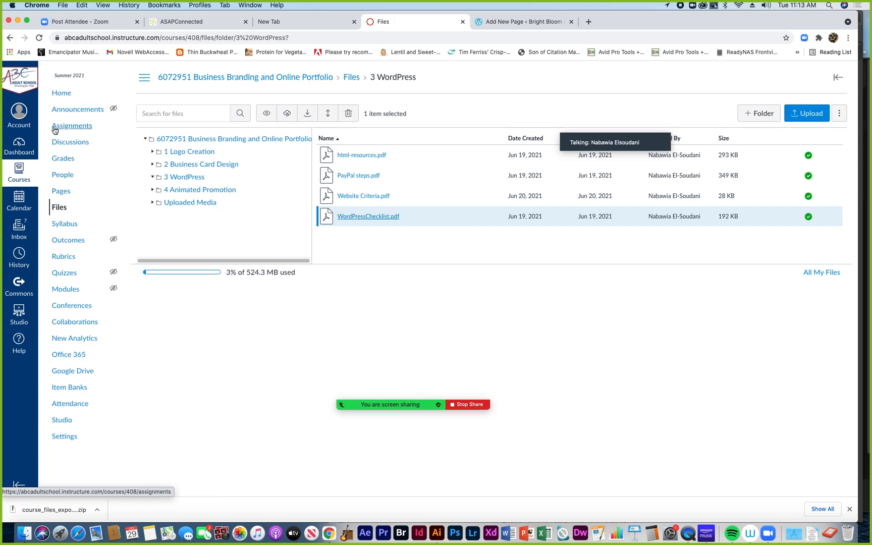
pyautogui.click(56, 223)
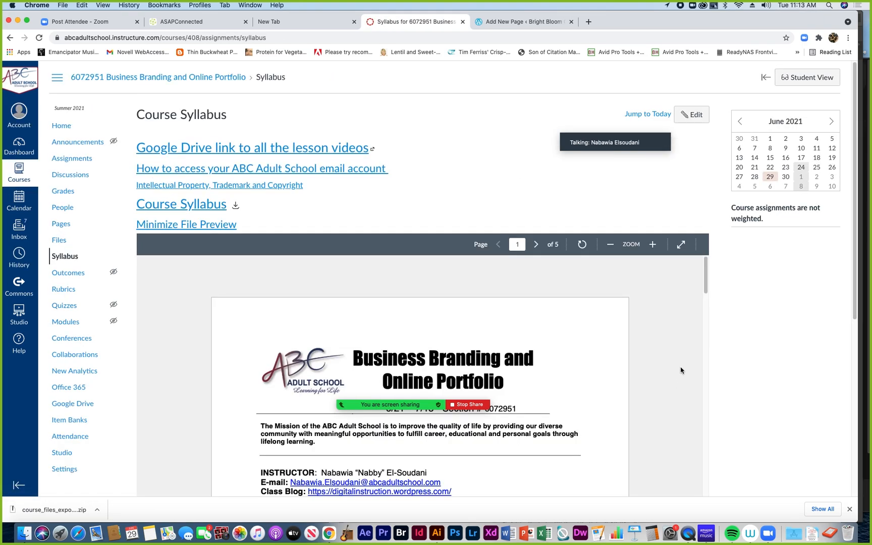
pyautogui.moveTo(855, 294); pyautogui.dragTo(855, 461)
pyautogui.scroll(-1, 597, 222)
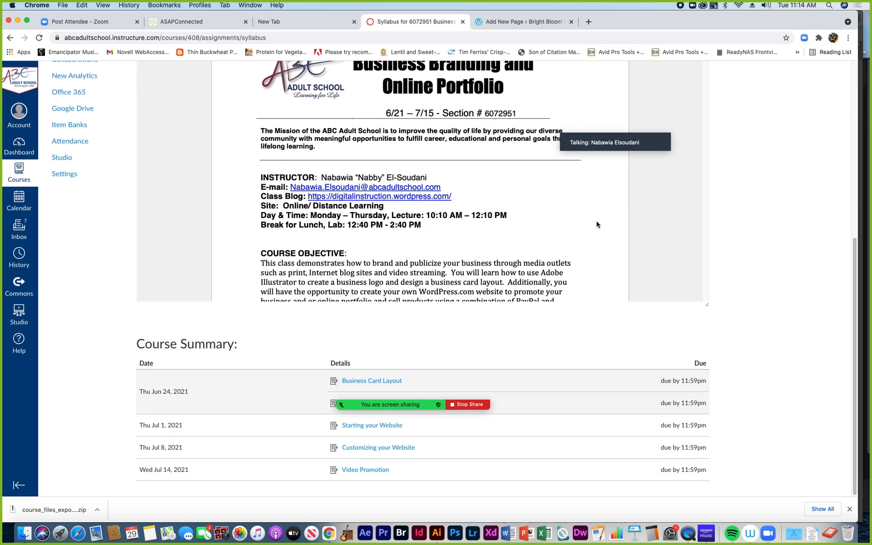
pyautogui.scroll(1, 682, 187)
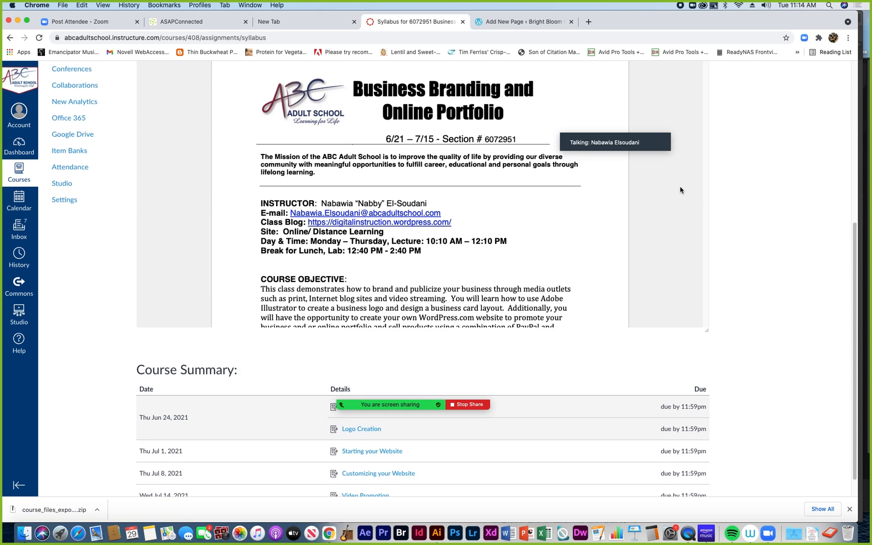
pyautogui.scroll(2, 681, 189)
# Step: Read the syllabus schedule for Week 2 on the WordPress site and Week 3 on customizing and animating graphics
pyautogui.moveTo(705, 65); pyautogui.dragTo(689, 239)
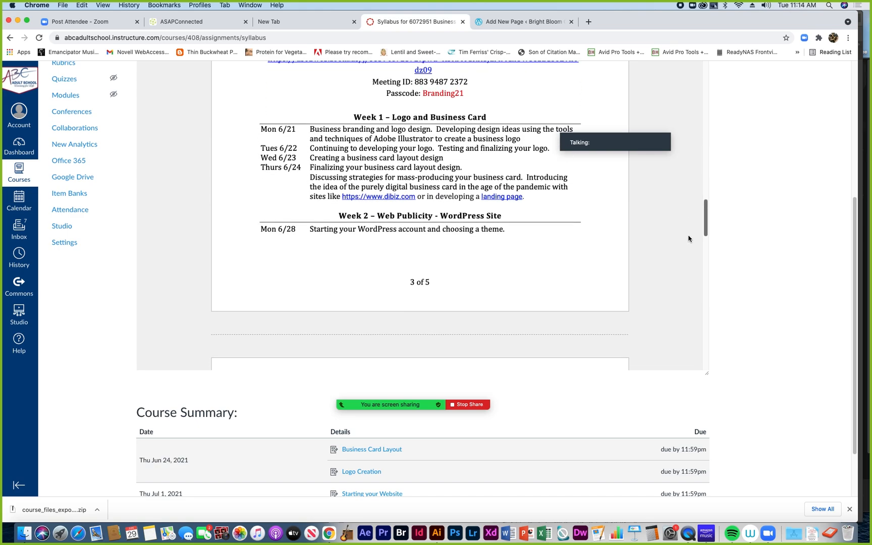
pyautogui.moveTo(688, 238); pyautogui.dragTo(688, 252)
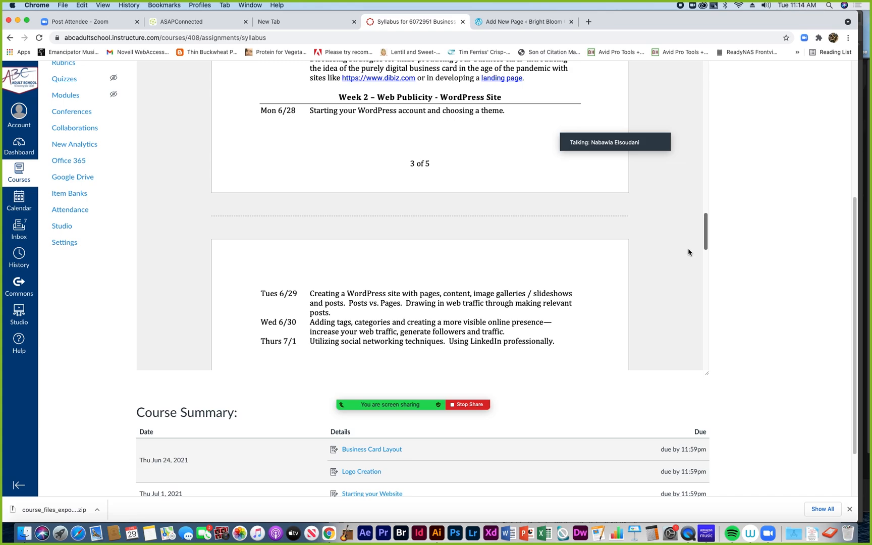
pyautogui.moveTo(688, 253); pyautogui.dragTo(688, 265)
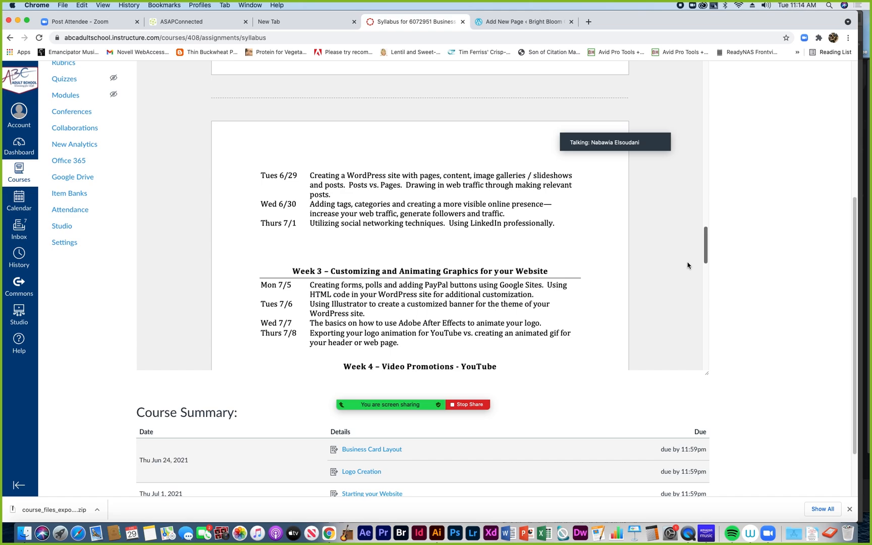
pyautogui.moveTo(687, 266); pyautogui.dragTo(688, 261)
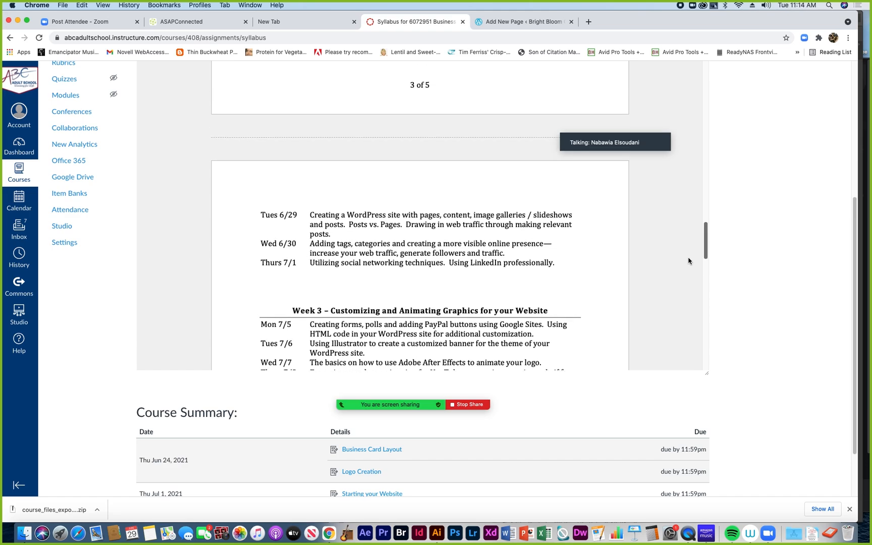
pyautogui.scroll(-1, 688, 261)
pyautogui.scroll(4, 689, 258)
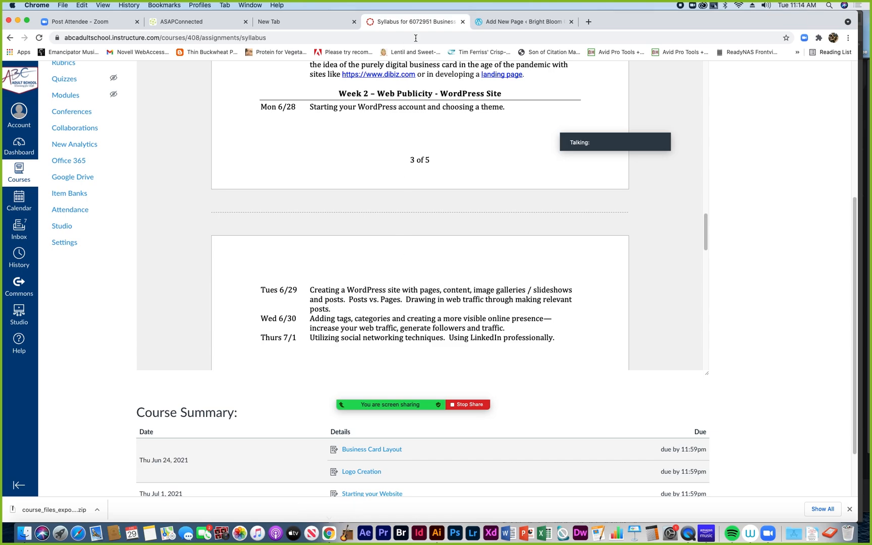
# Step: Return to the WordPress editor, go to the list of all pages, and open the Portfolio page for editing
pyautogui.click(500, 22)
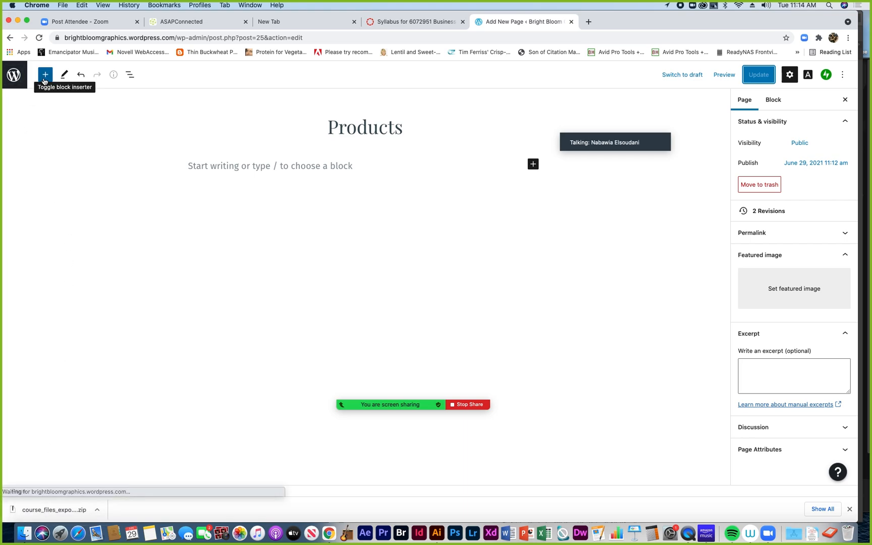
pyautogui.click(17, 80)
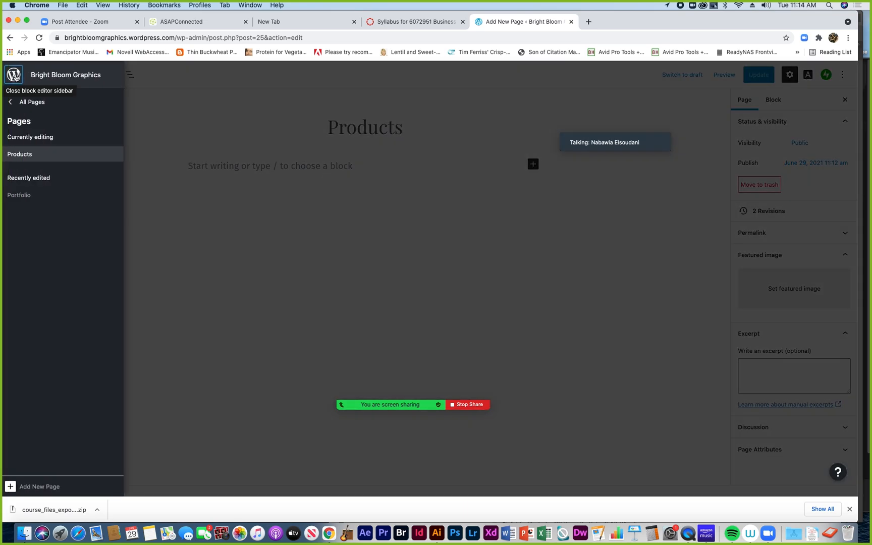
pyautogui.click(11, 103)
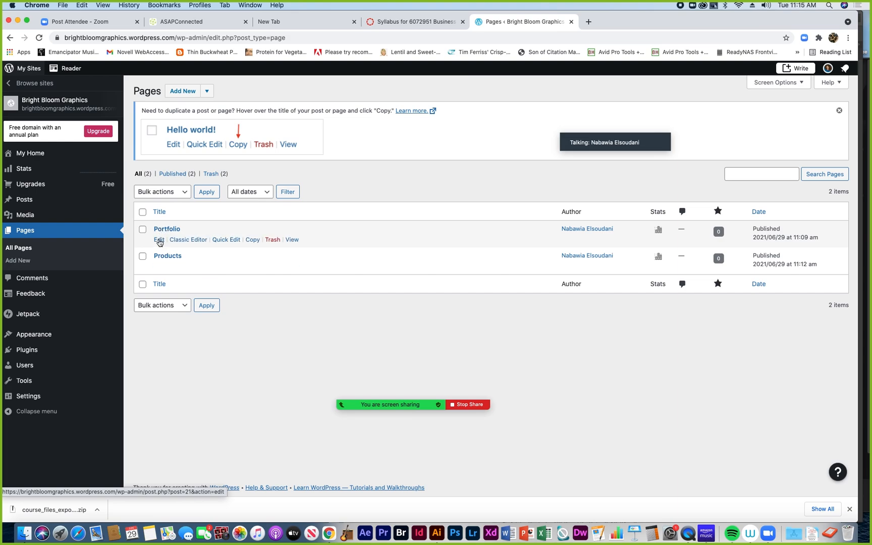
pyautogui.click(159, 240)
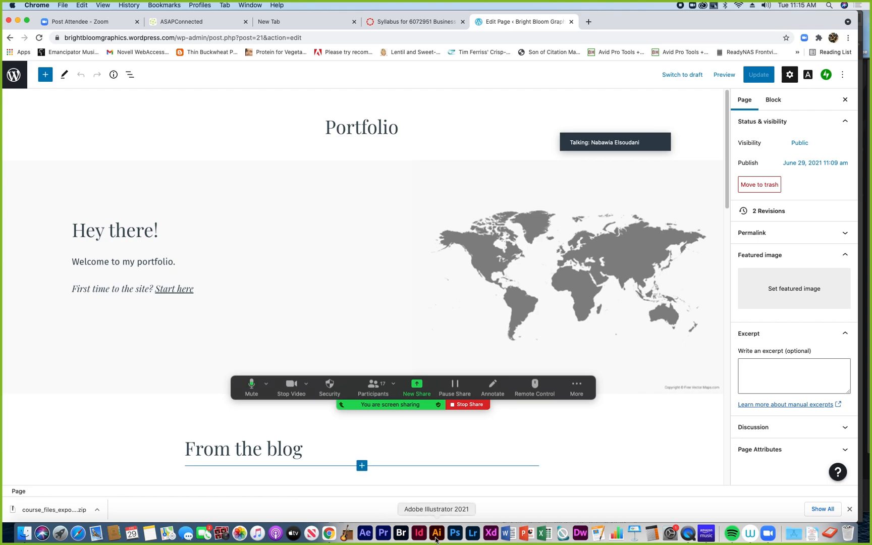
# Step: Switch to Illustrator and duplicate the flower logo from the wavy green business card onto the empty canvas beside the cards
pyautogui.click(436, 534)
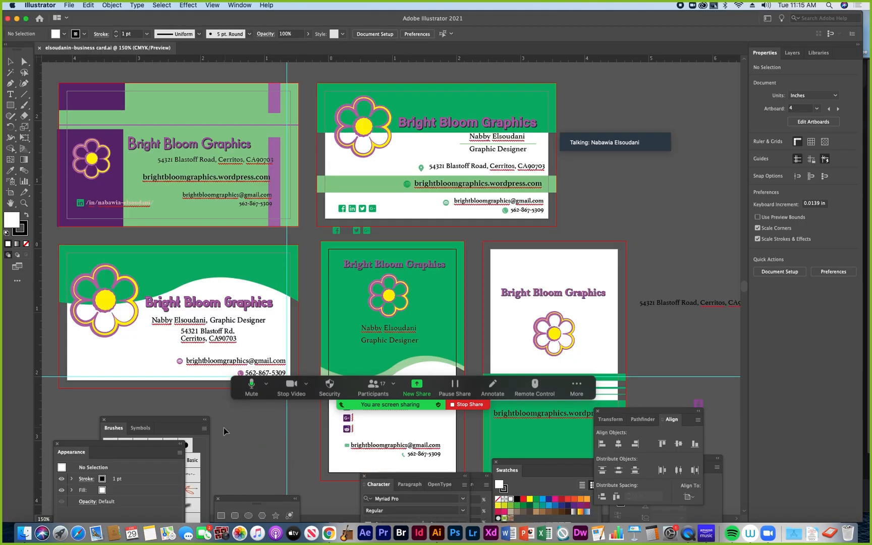
pyautogui.moveTo(130, 366); pyautogui.dragTo(358, 366)
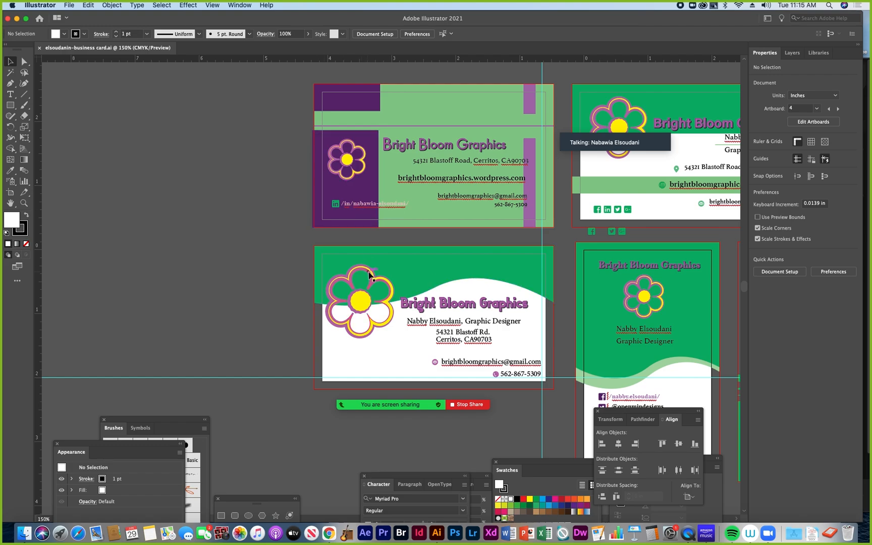
pyautogui.click(370, 275)
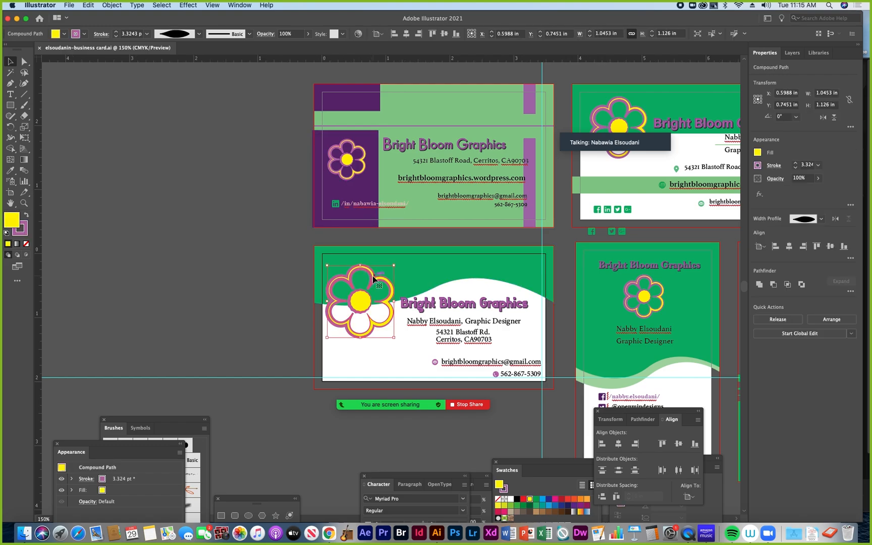
pyautogui.moveTo(373, 280); pyautogui.dragTo(201, 186)
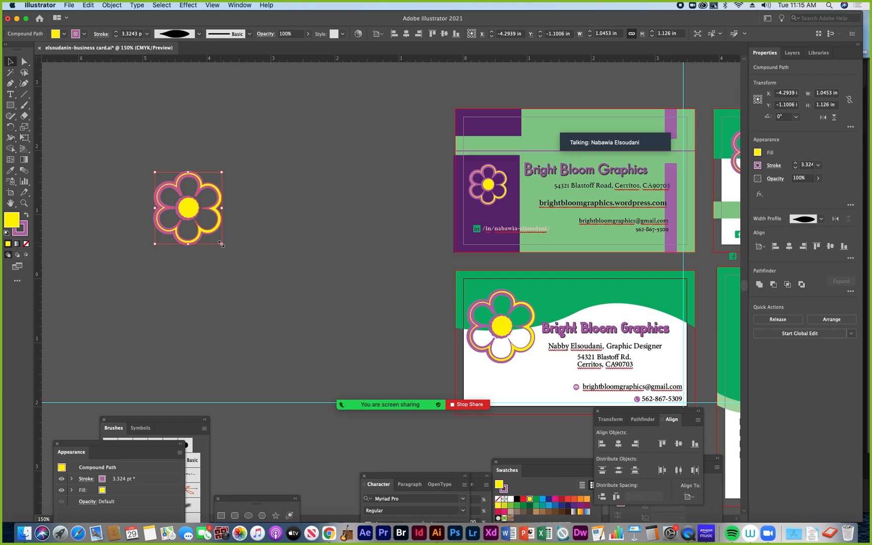
# Step: Enlarge the duplicated flower to about 2.59 by 2.79 in and reposition it on the empty canvas
pyautogui.moveTo(220, 244); pyautogui.dragTo(294, 322)
pyautogui.moveTo(155, 172); pyautogui.dragTo(111, 146)
pyautogui.moveTo(163, 226); pyautogui.dragTo(220, 228)
pyautogui.moveTo(293, 233); pyautogui.dragTo(214, 225)
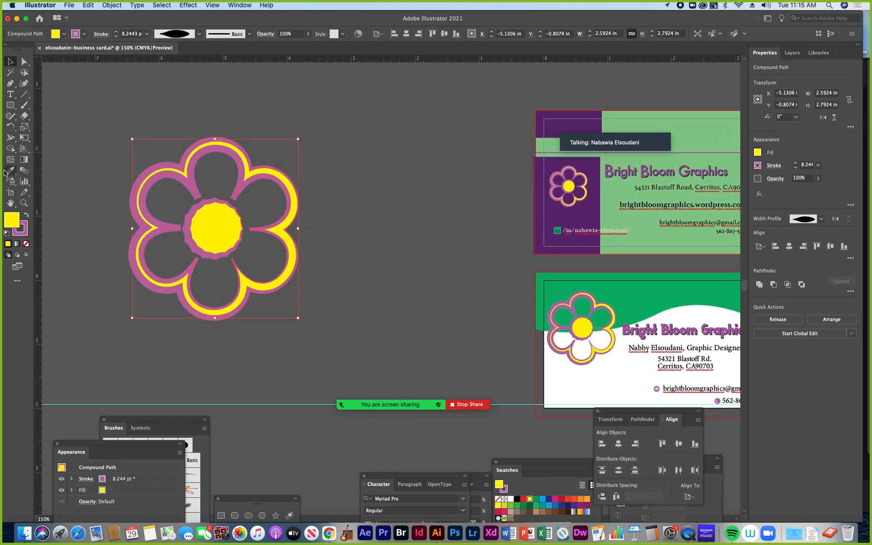
# Step: Draw a new artboard around the enlarged flower and trim its edges to about 2.75 by 2.98 in
pyautogui.click(10, 193)
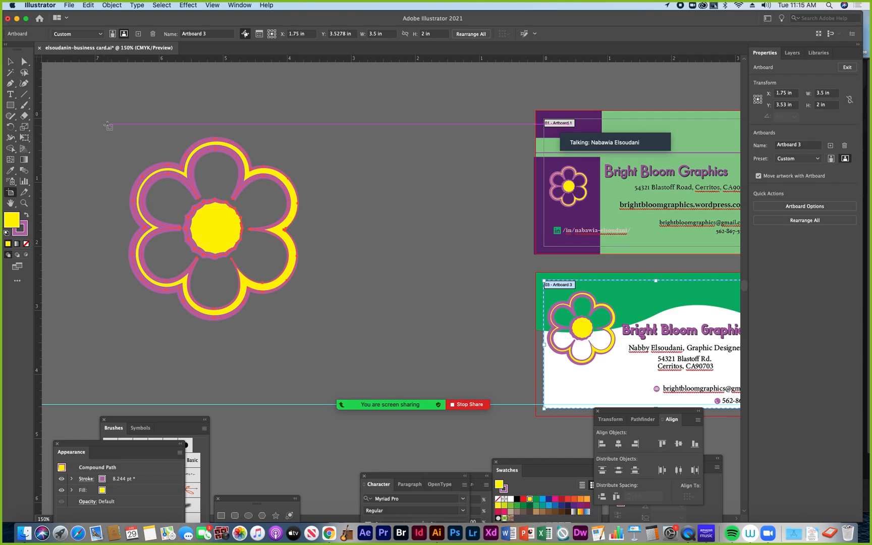
pyautogui.moveTo(104, 118); pyautogui.dragTo(313, 334)
pyautogui.moveTo(104, 120); pyautogui.dragTo(124, 132)
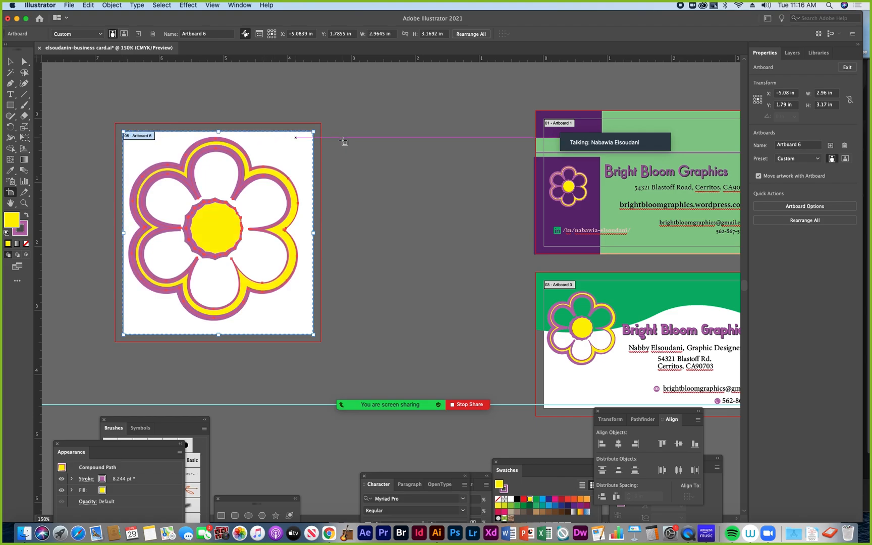
pyautogui.moveTo(313, 334)
pyautogui.mouseDown()
pyautogui.moveTo(299, 303)
pyautogui.moveTo(313, 325)
pyautogui.mouseUp()
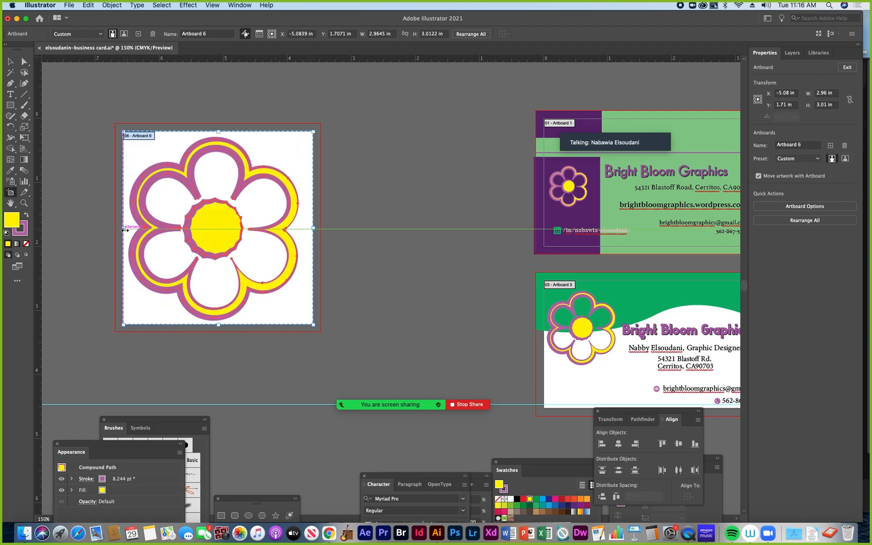
pyautogui.moveTo(134, 227); pyautogui.dragTo(138, 227)
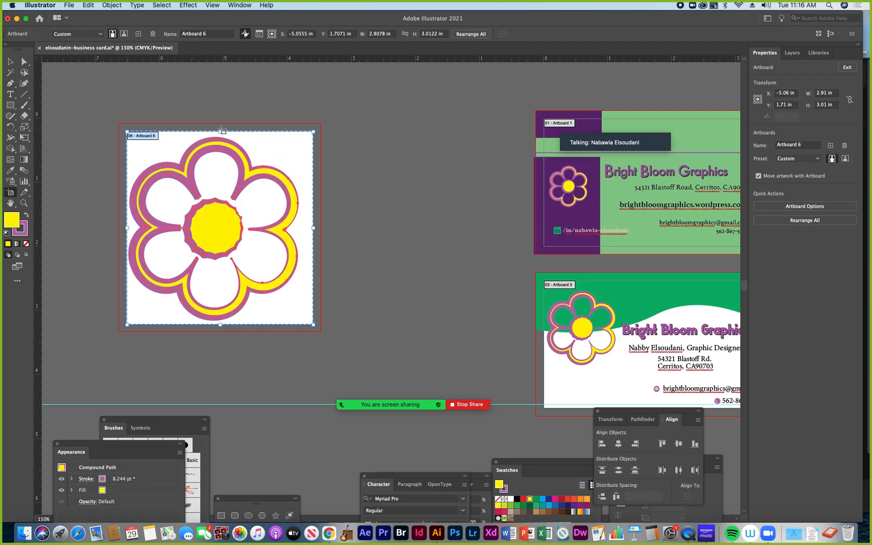
pyautogui.moveTo(220, 132); pyautogui.dragTo(220, 134)
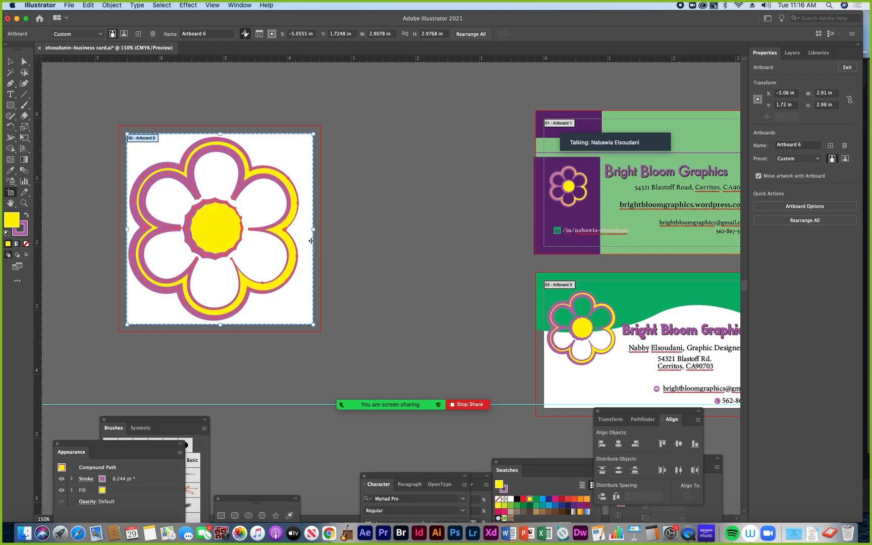
pyautogui.moveTo(313, 229); pyautogui.dragTo(303, 231)
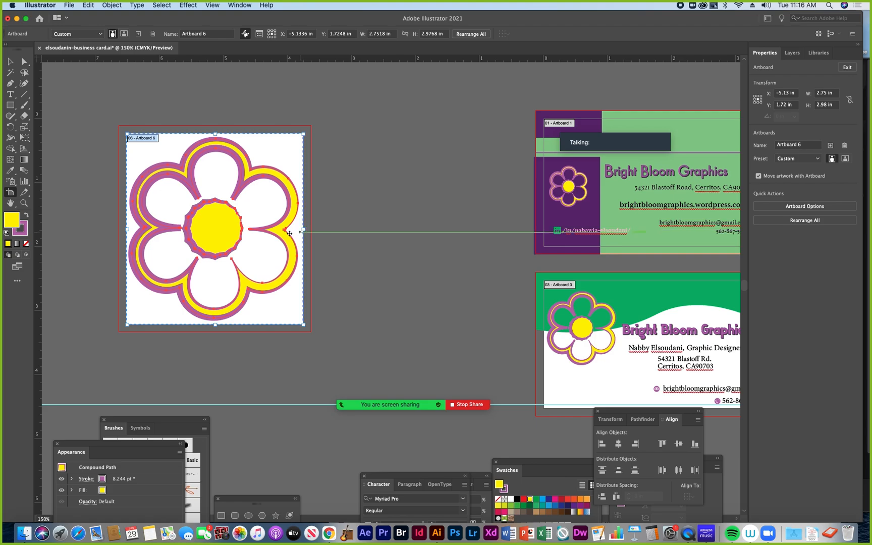
# Step: Center the flower horizontally and vertically on its new artboard
pyautogui.click(9, 66)
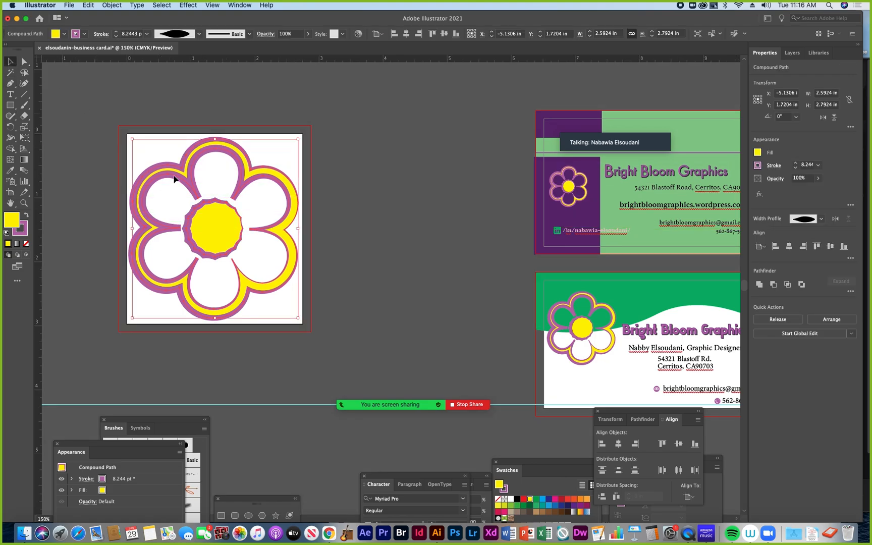
pyautogui.moveTo(211, 216); pyautogui.dragTo(246, 216)
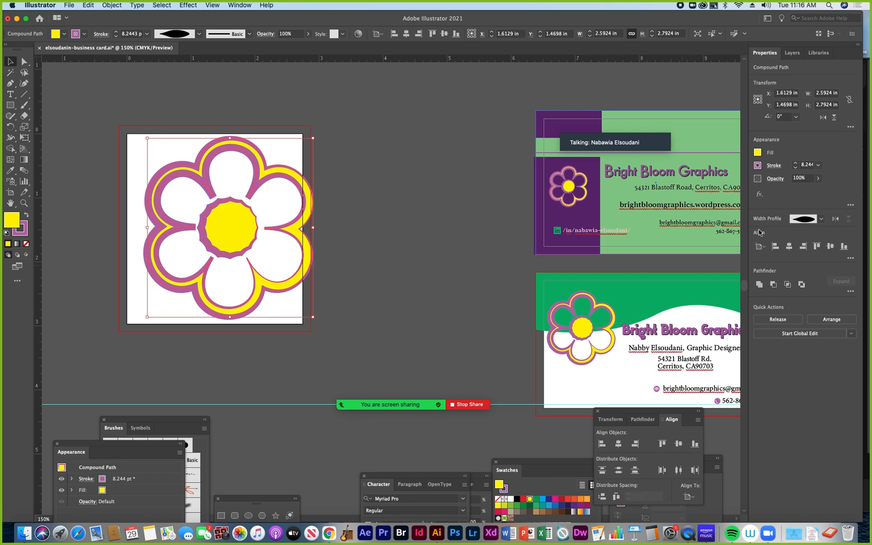
pyautogui.click(763, 245)
pyautogui.click(784, 234)
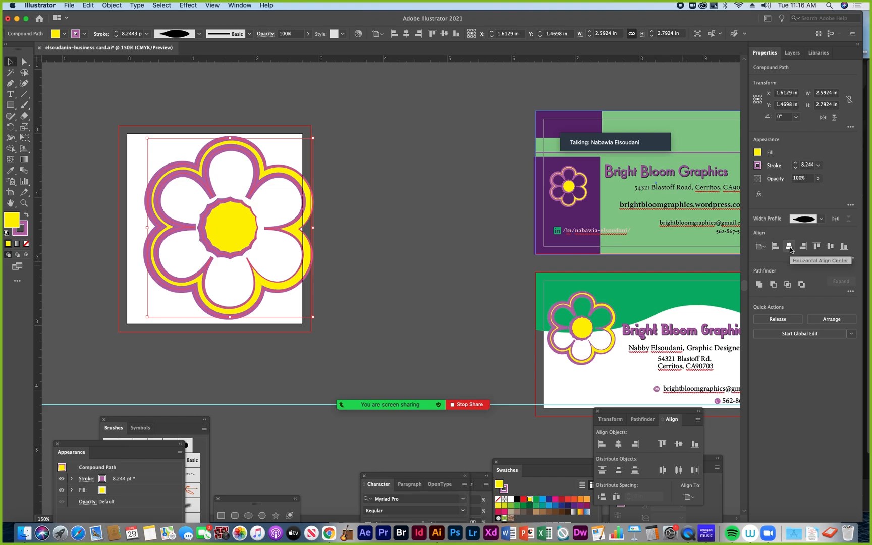
pyautogui.click(791, 247)
pyautogui.click(830, 247)
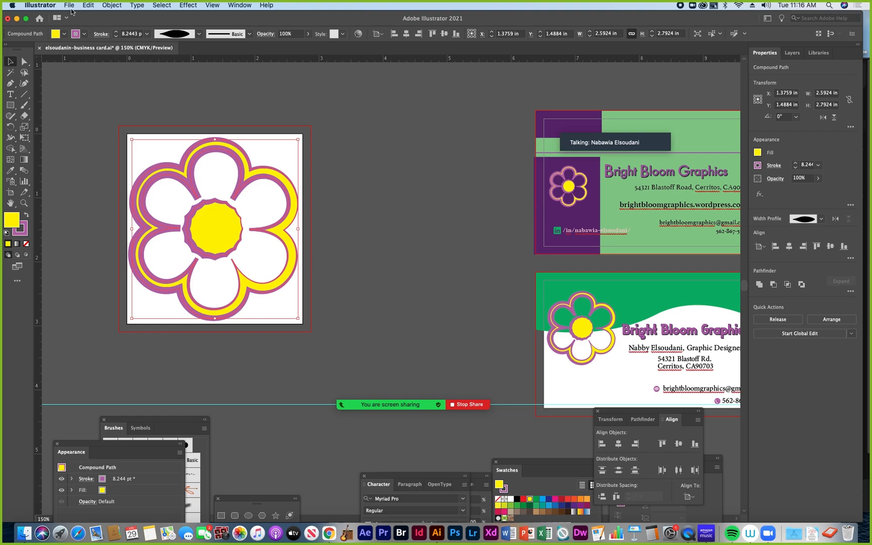
# Step: Save the business card document and deselect the flower
pyautogui.click(69, 5)
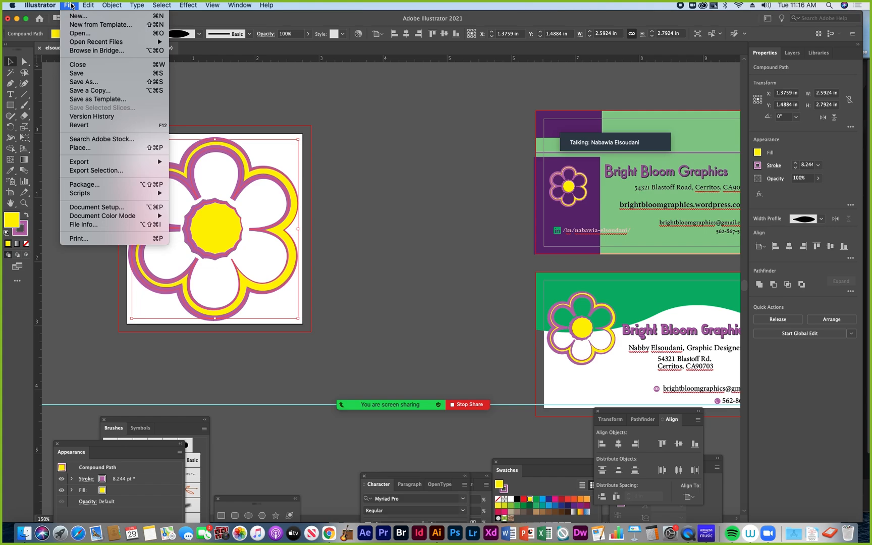
pyautogui.click(274, 114)
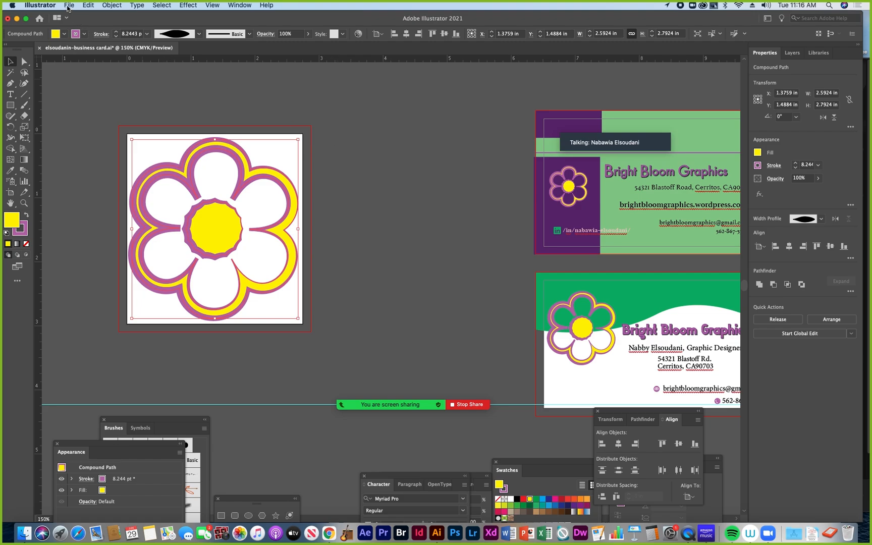
pyautogui.click(68, 7)
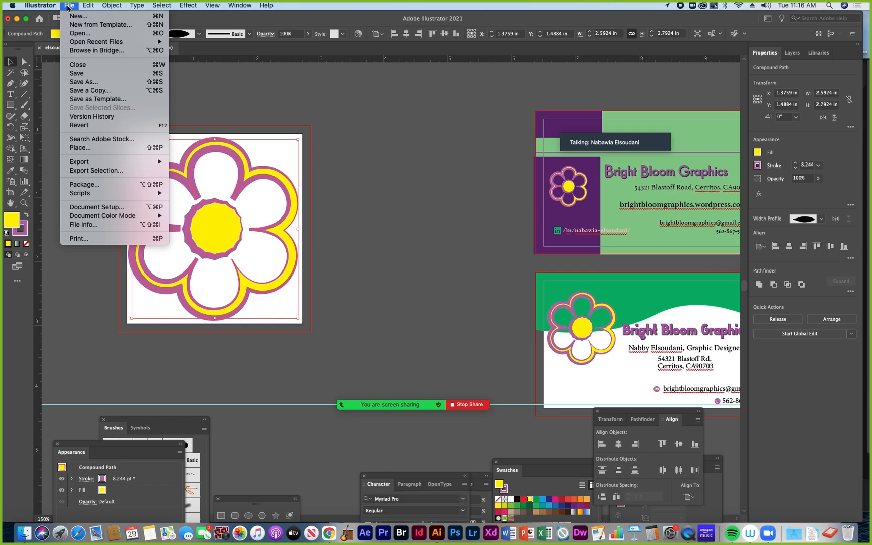
pyautogui.click(80, 76)
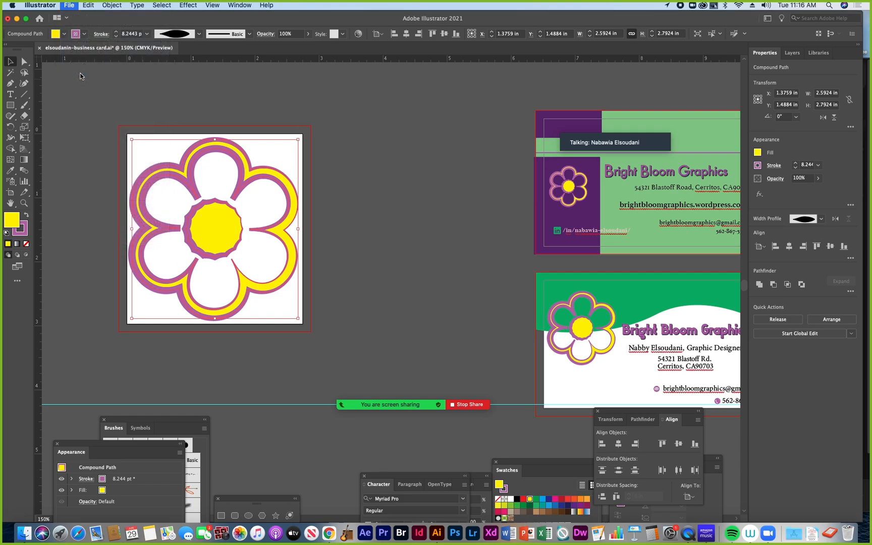
pyautogui.click(146, 140)
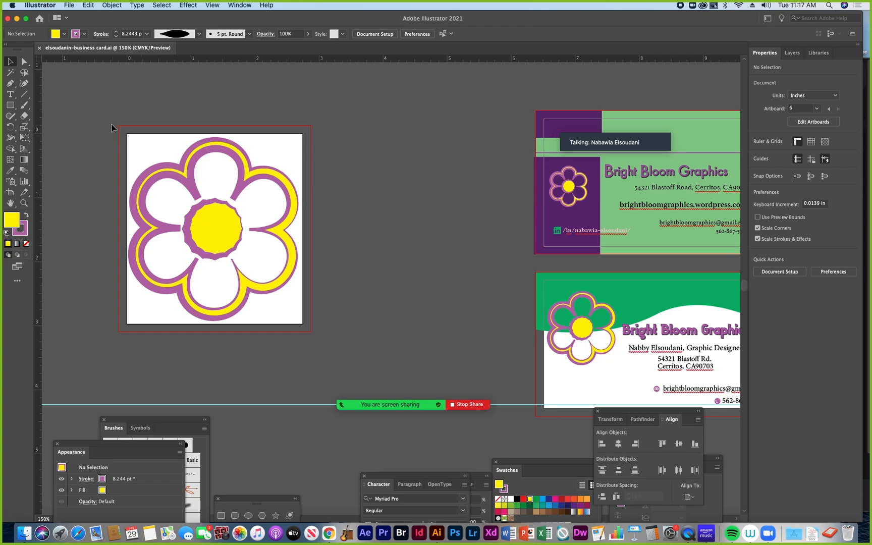
pyautogui.click(68, 5)
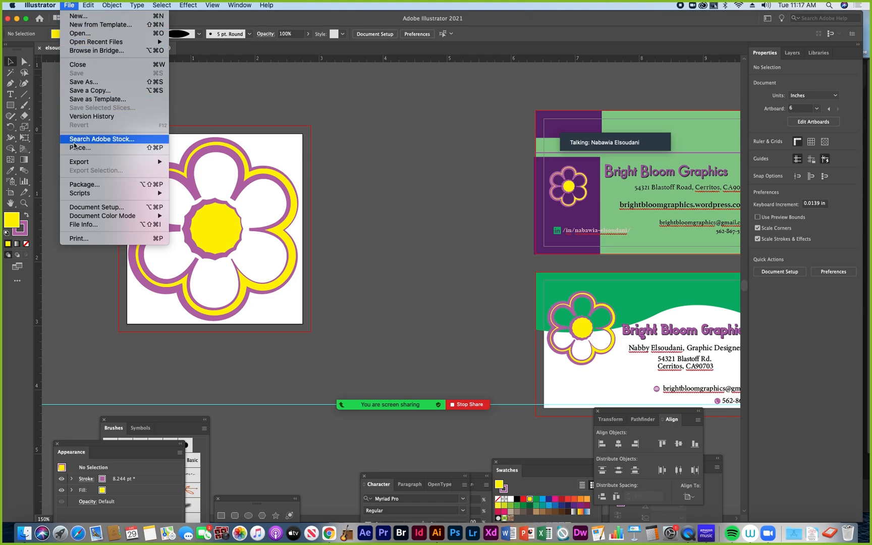
pyautogui.moveTo(75, 162)
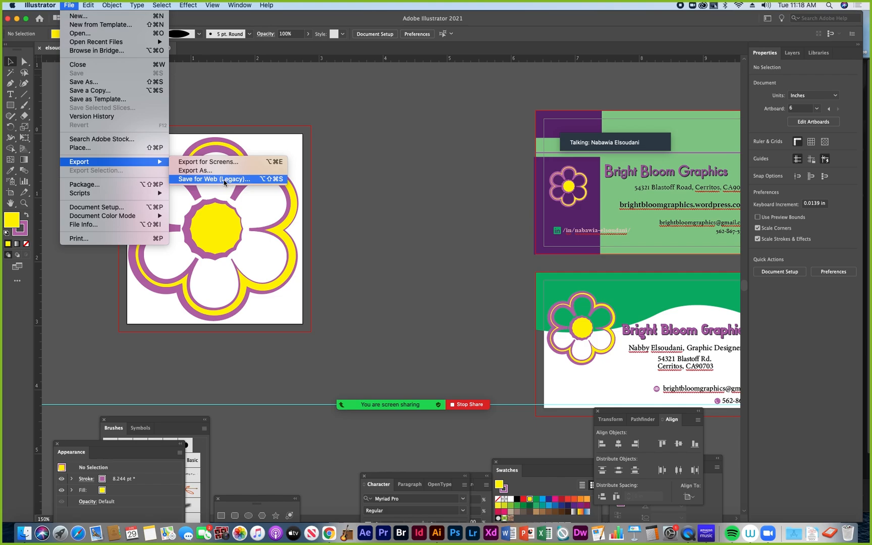
pyautogui.click(227, 180)
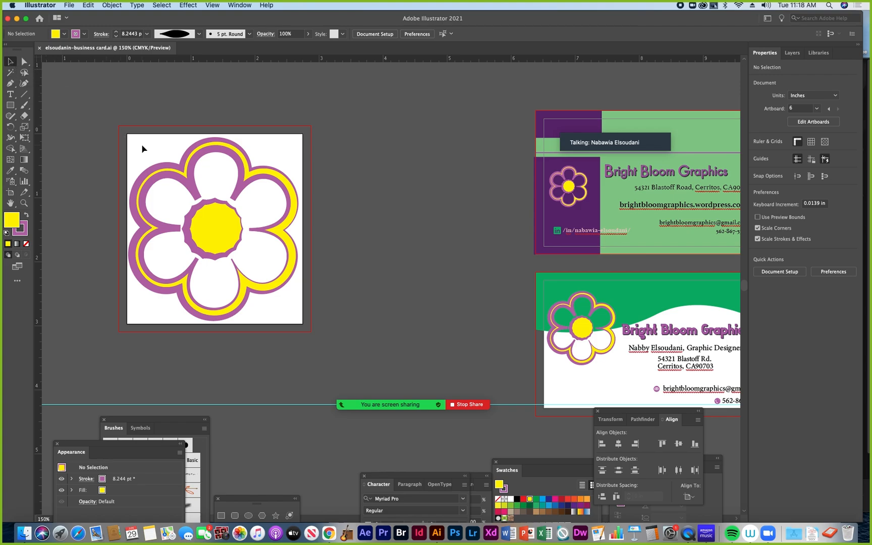
# Step: Make the flower's Artboard 6 the active artboard and return to the Selection tool
pyautogui.click(10, 193)
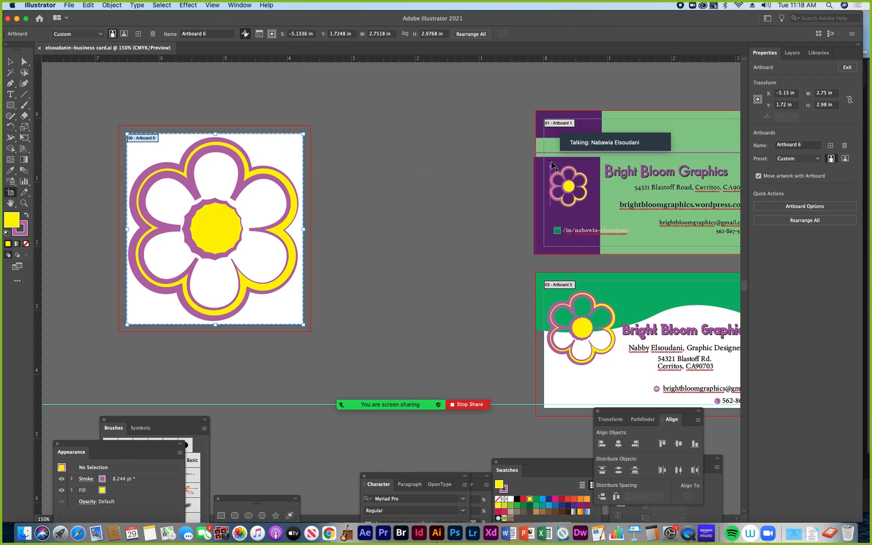
pyautogui.click(589, 174)
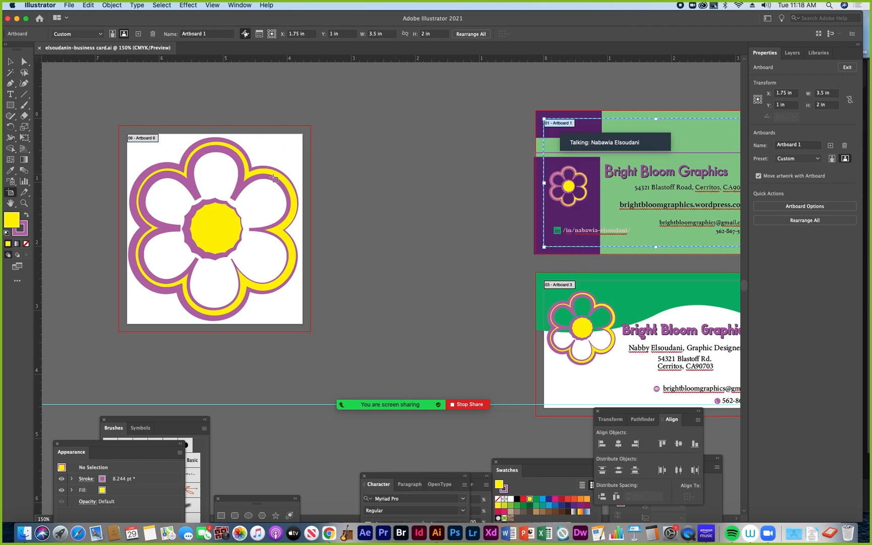
pyautogui.click(262, 150)
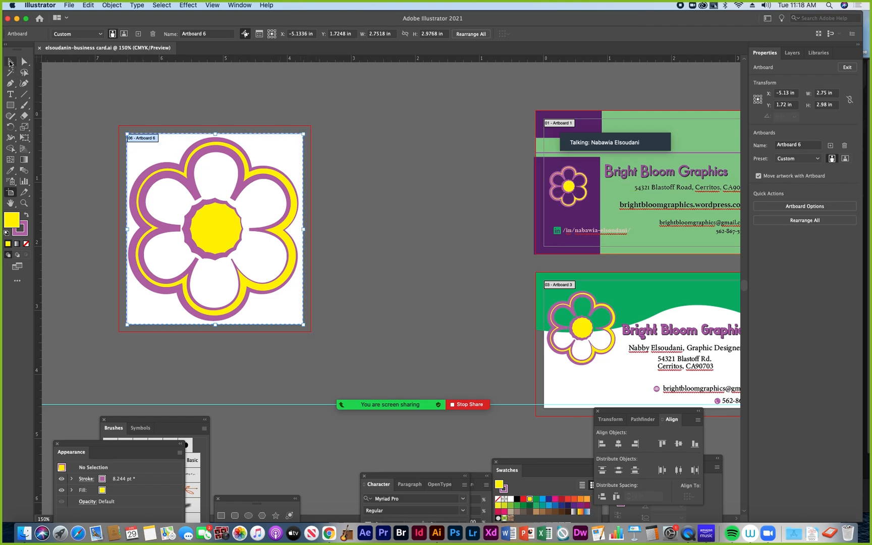
pyautogui.click(9, 61)
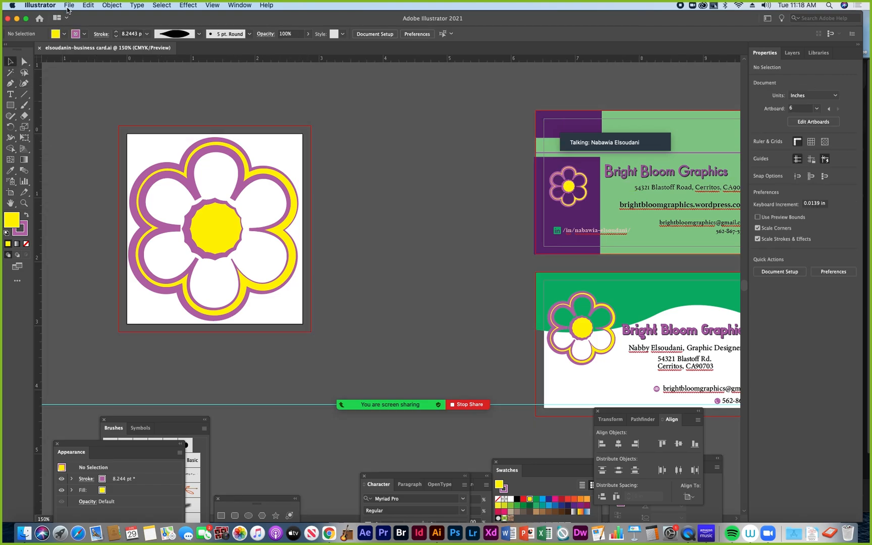
# Step: Open the flower artboard in Save for Web (Legacy) and compare the original preview with the optimized one
pyautogui.click(67, 6)
pyautogui.moveTo(83, 161)
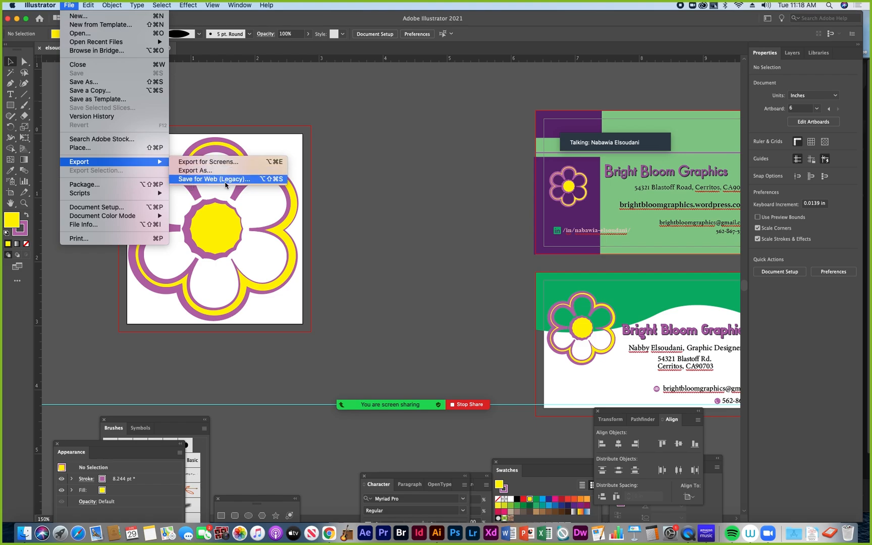
pyautogui.click(197, 180)
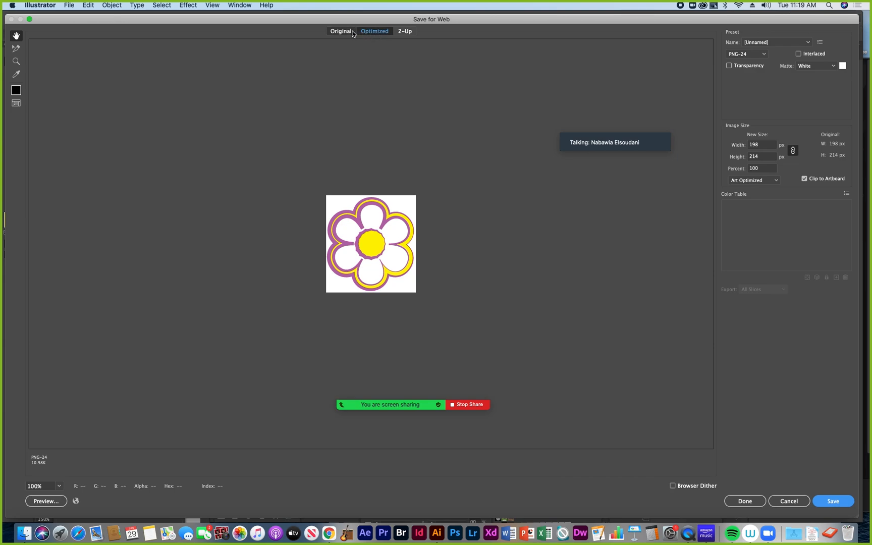
pyautogui.click(339, 31)
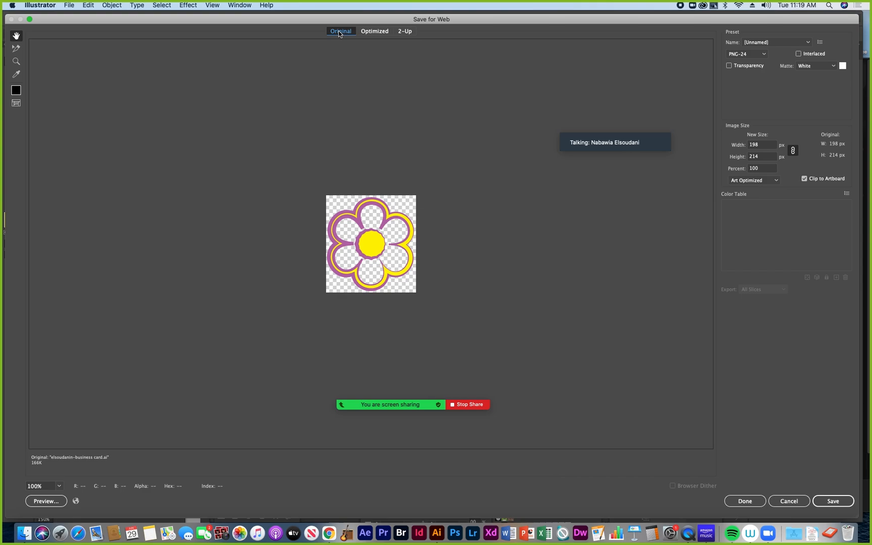
pyautogui.click(375, 32)
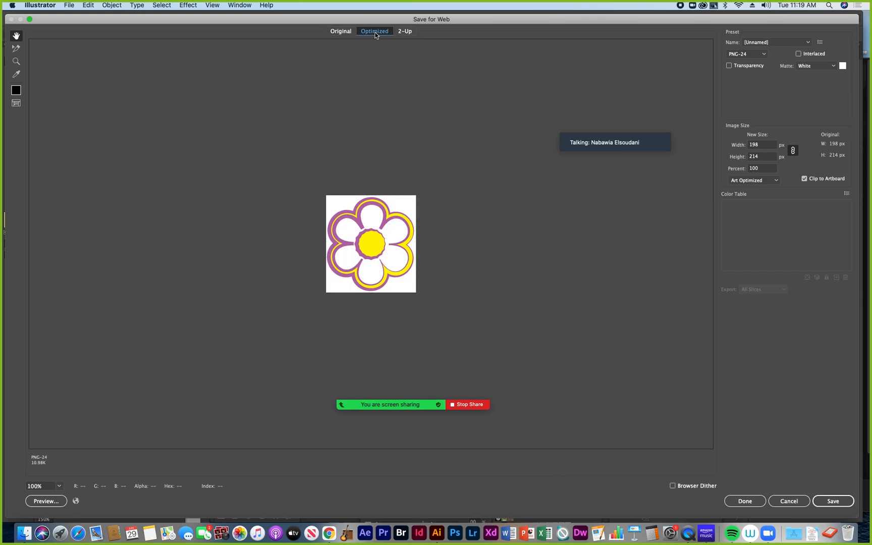
# Step: Compare the original and optimized flower previews side by side and review the available export file formats
pyautogui.click(406, 33)
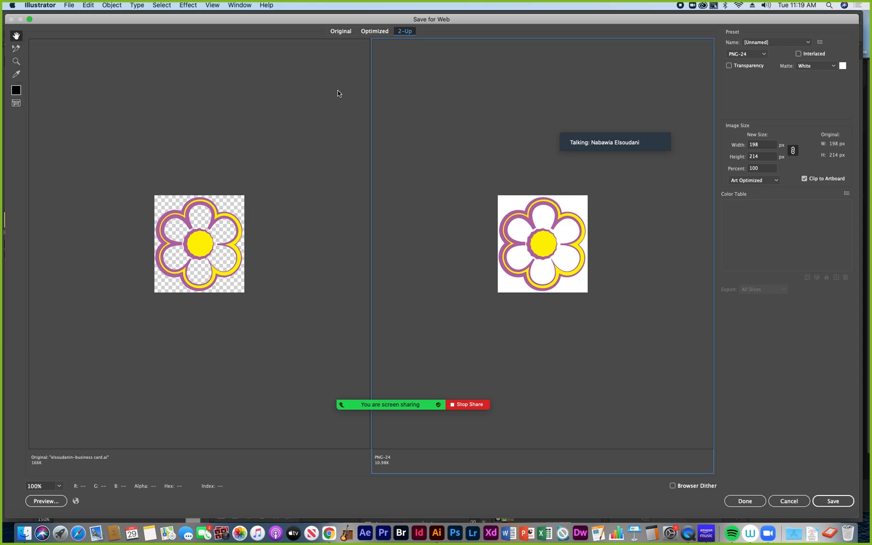
pyautogui.click(375, 31)
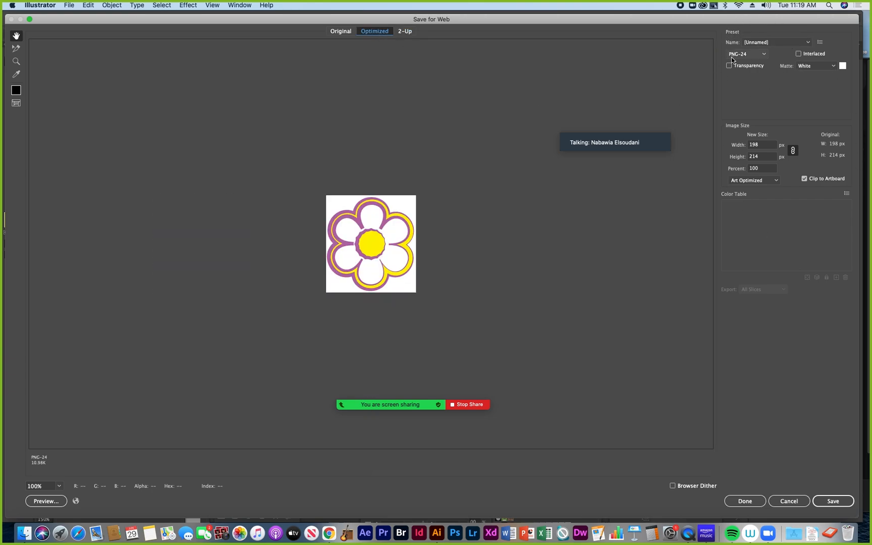
pyautogui.click(764, 54)
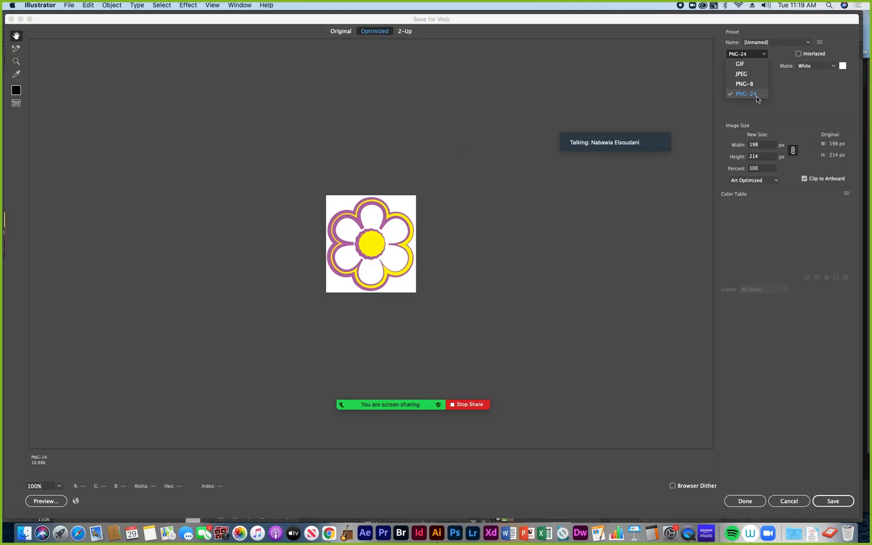
pyautogui.click(794, 89)
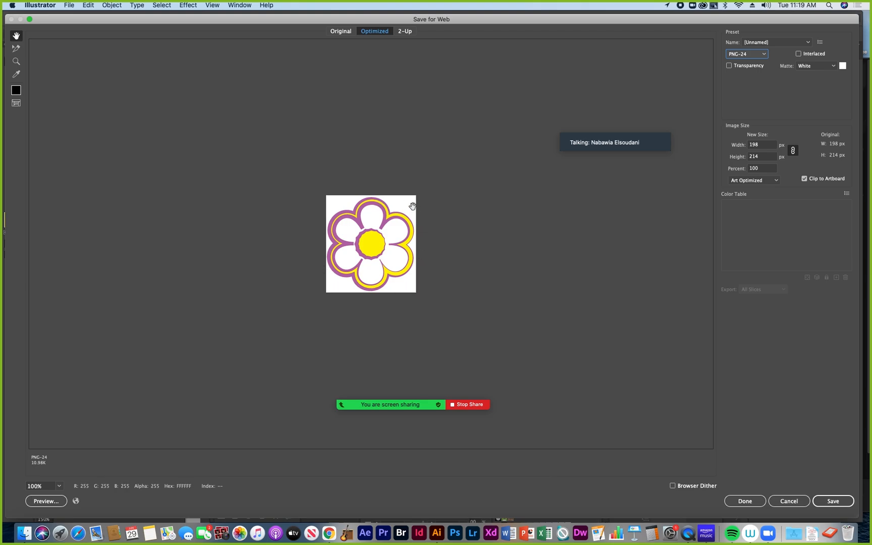
# Step: Try a black matte and a custom teal matte (RGB 70, 178, 160) behind the flower
pyautogui.click(834, 67)
pyautogui.click(817, 108)
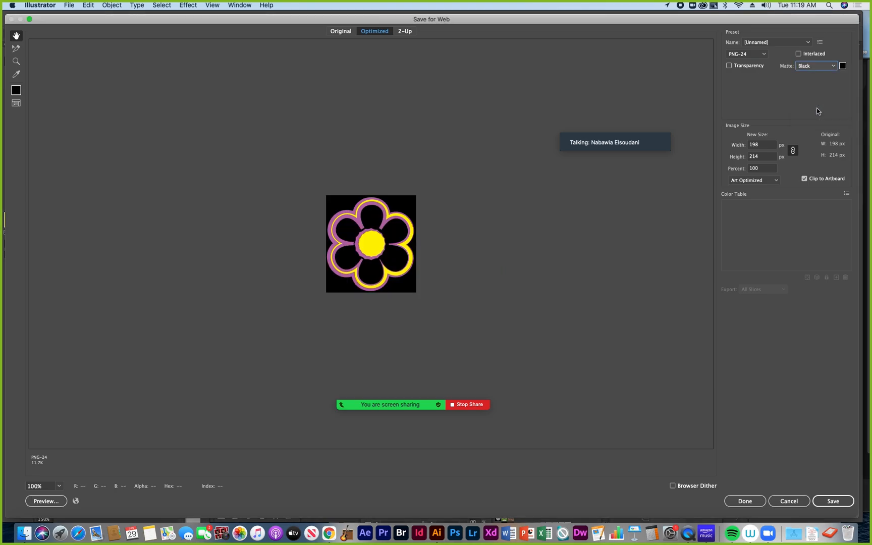
pyautogui.click(817, 65)
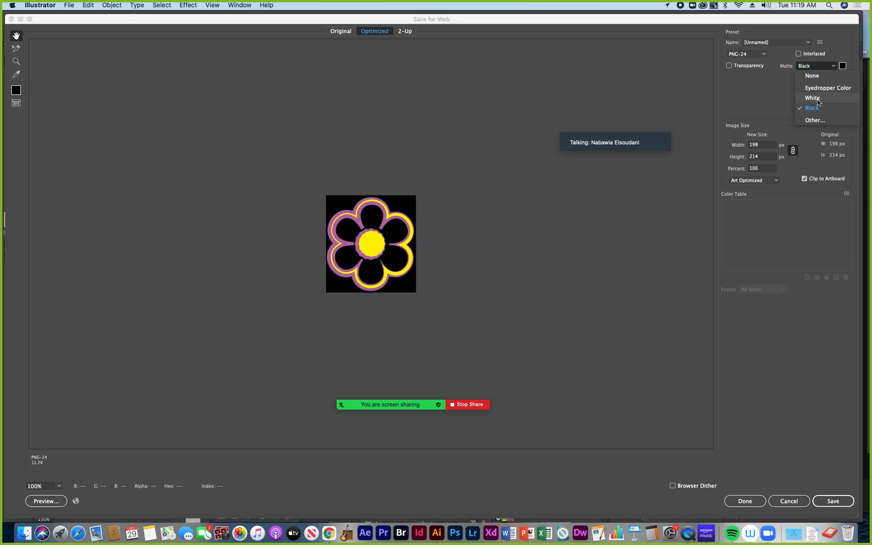
pyautogui.click(815, 120)
pyautogui.click(544, 311)
pyautogui.click(485, 284)
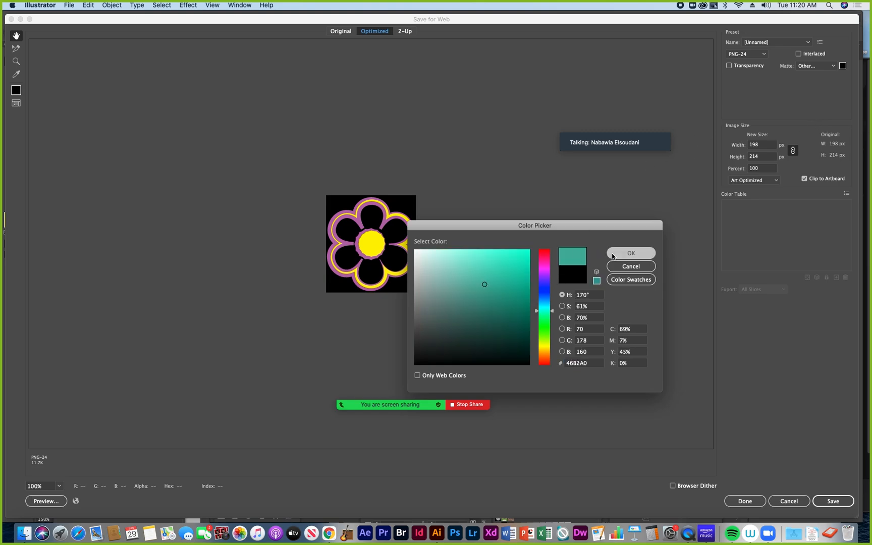
pyautogui.click(612, 255)
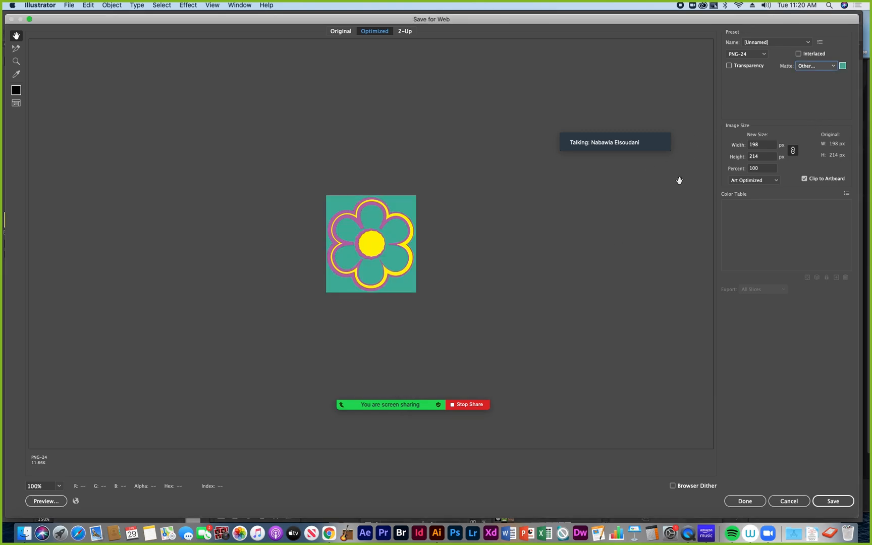
# Step: Try a black matte again, sample yellow from the flower's outline, and apply the eyedropper color as the matte
pyautogui.click(833, 66)
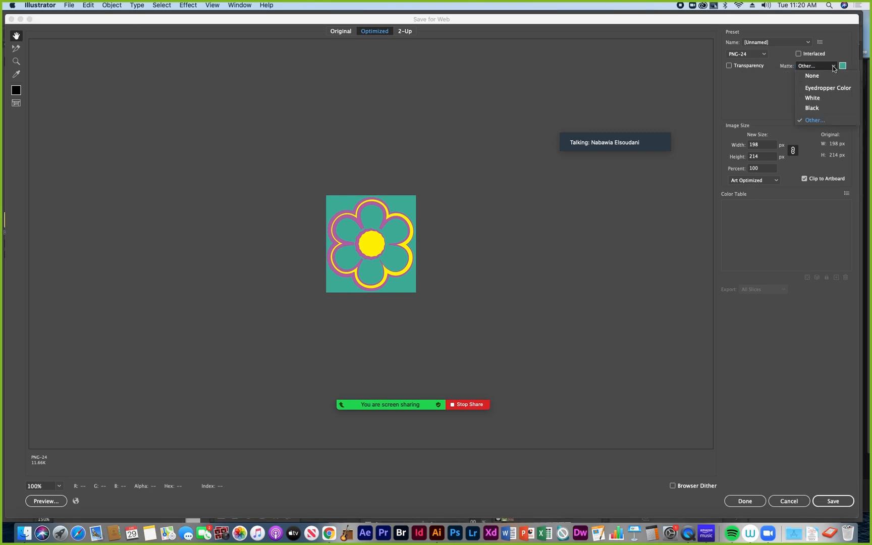
pyautogui.click(821, 107)
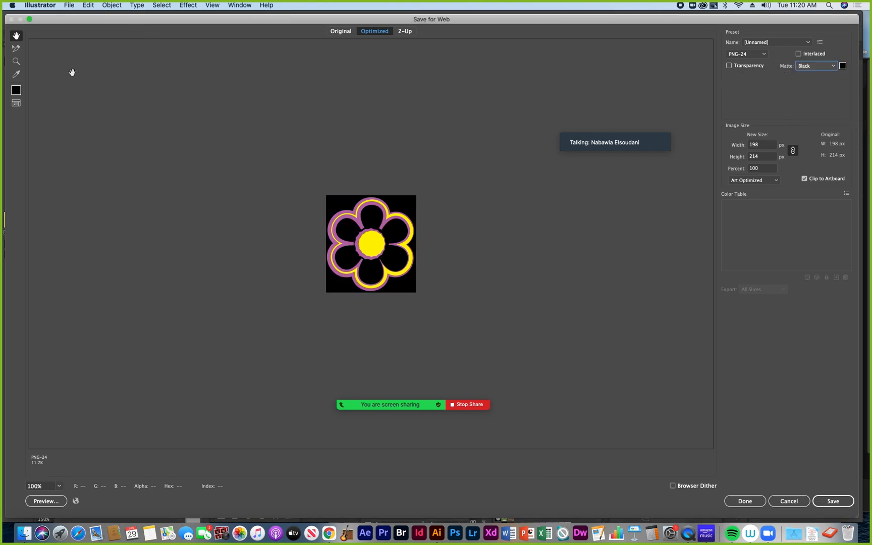
pyautogui.click(14, 77)
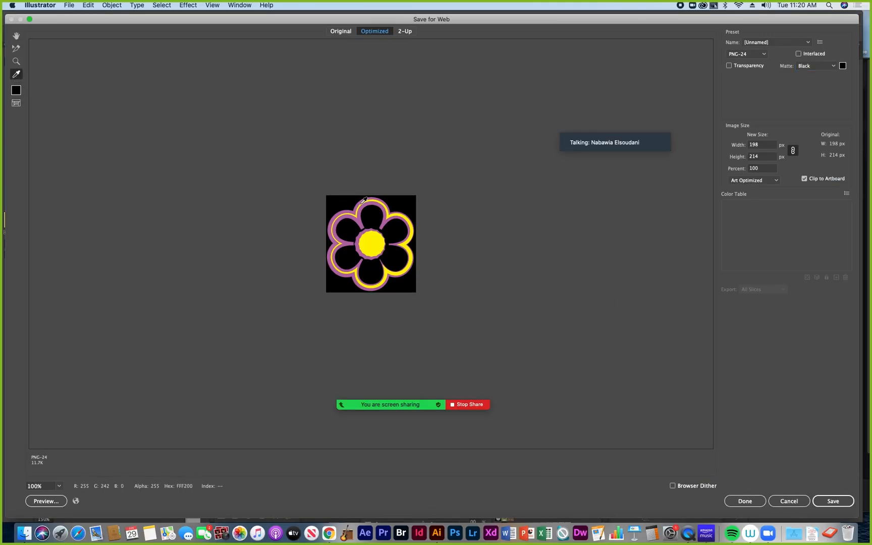
pyautogui.click(397, 214)
pyautogui.click(396, 214)
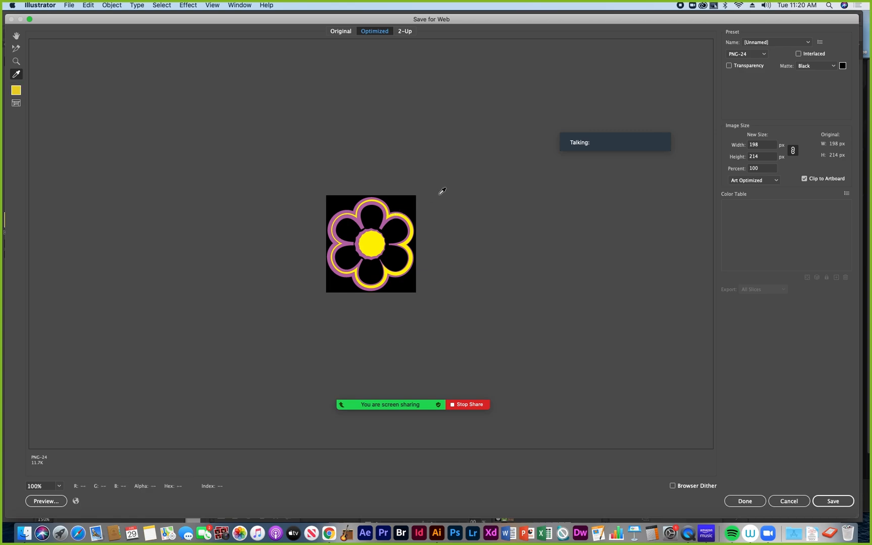
pyautogui.click(821, 67)
pyautogui.click(821, 89)
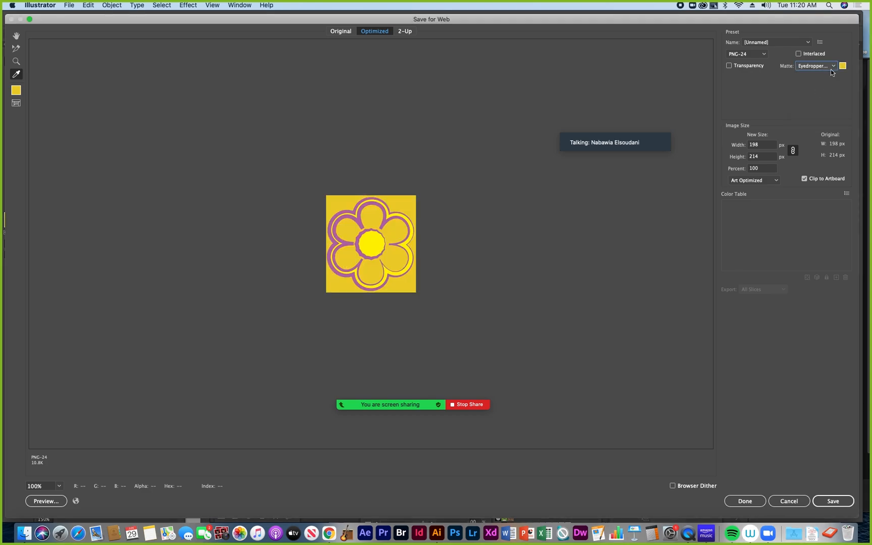
# Step: Set the PNG-24 matte to None and enable transparency for the flower image
pyautogui.click(834, 68)
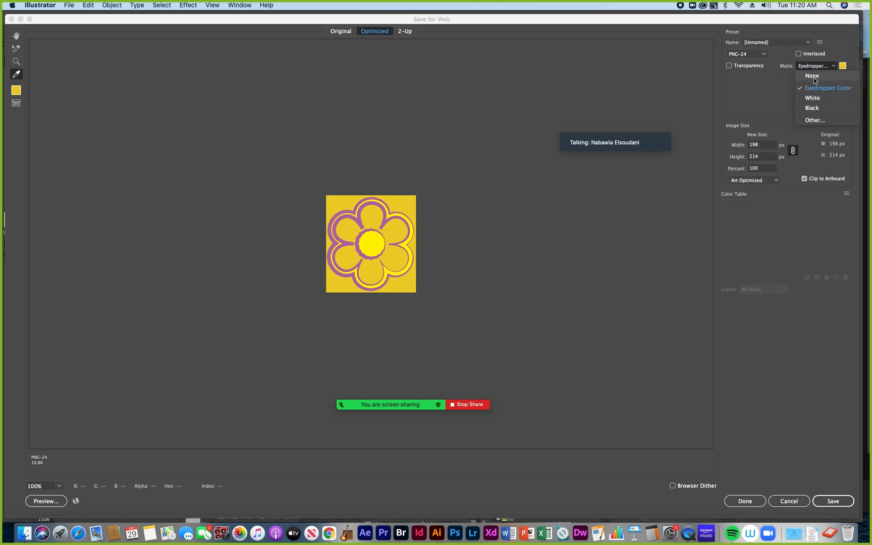
pyautogui.click(814, 77)
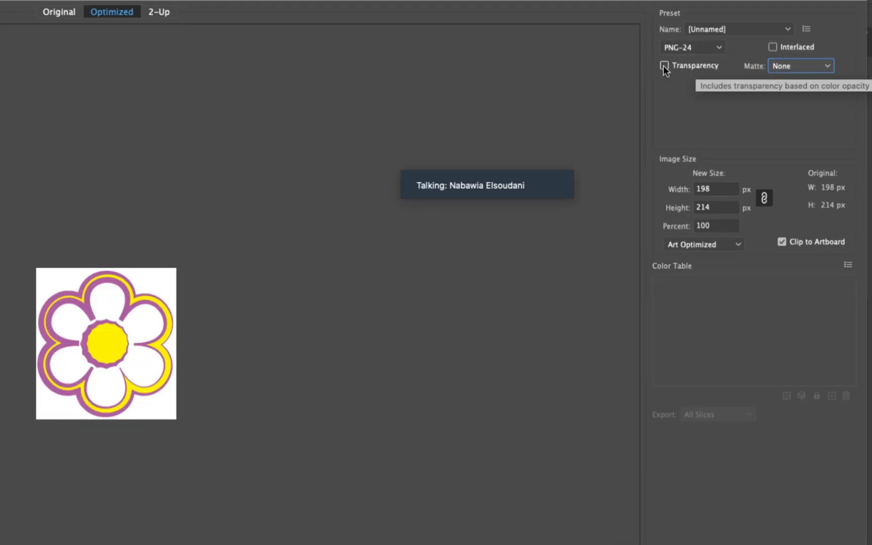
pyautogui.click(659, 65)
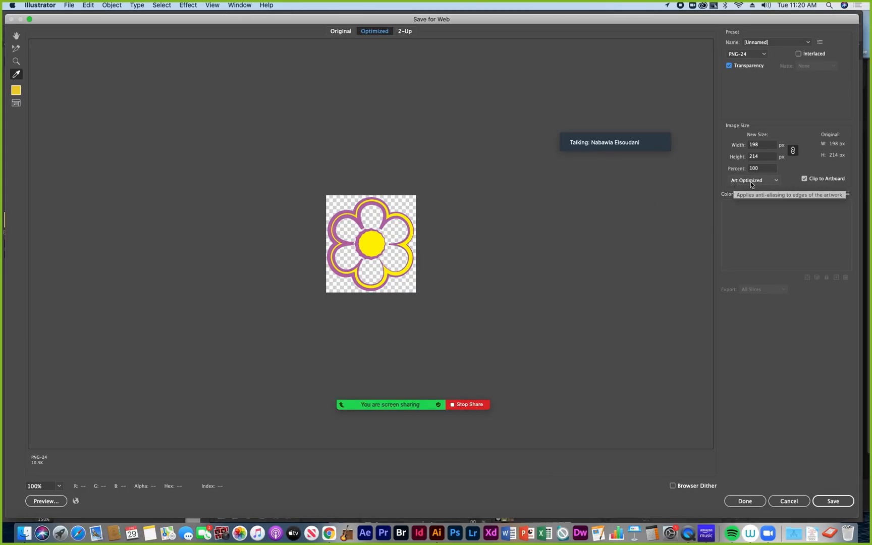
# Step: Review the anti-aliasing options, try the export without clipping to the artboard, and restore the clipping
pyautogui.click(775, 180)
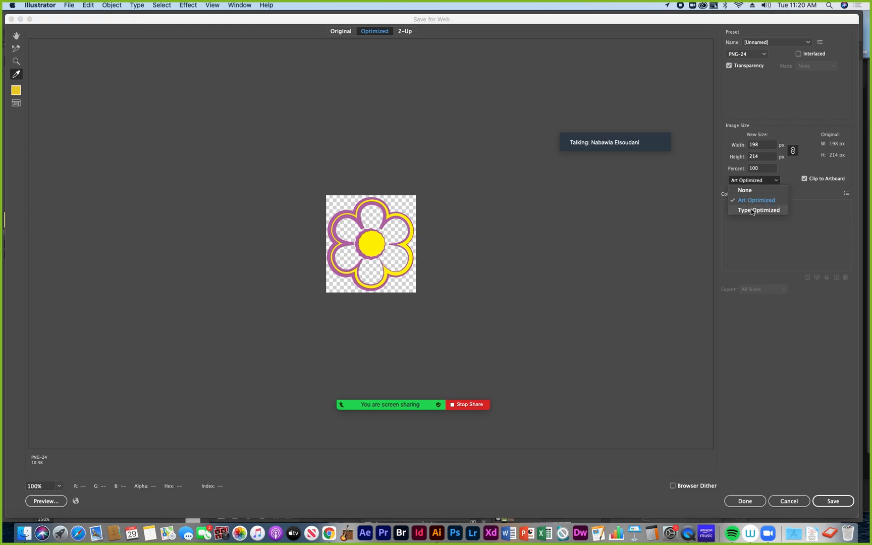
pyautogui.click(807, 171)
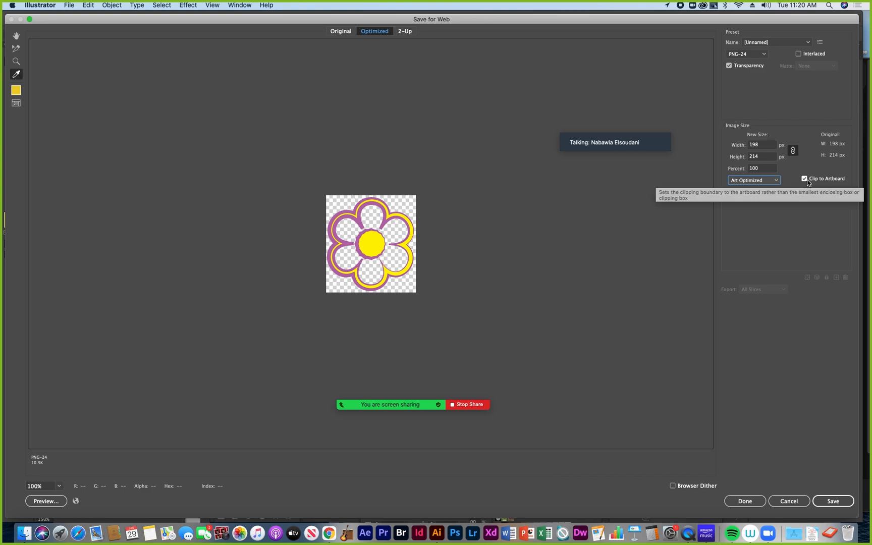
pyautogui.click(804, 179)
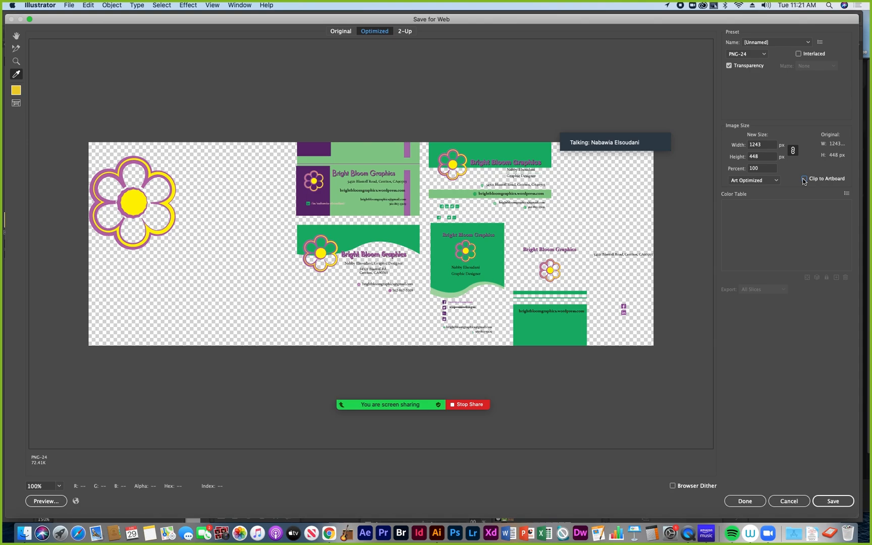
pyautogui.click(805, 179)
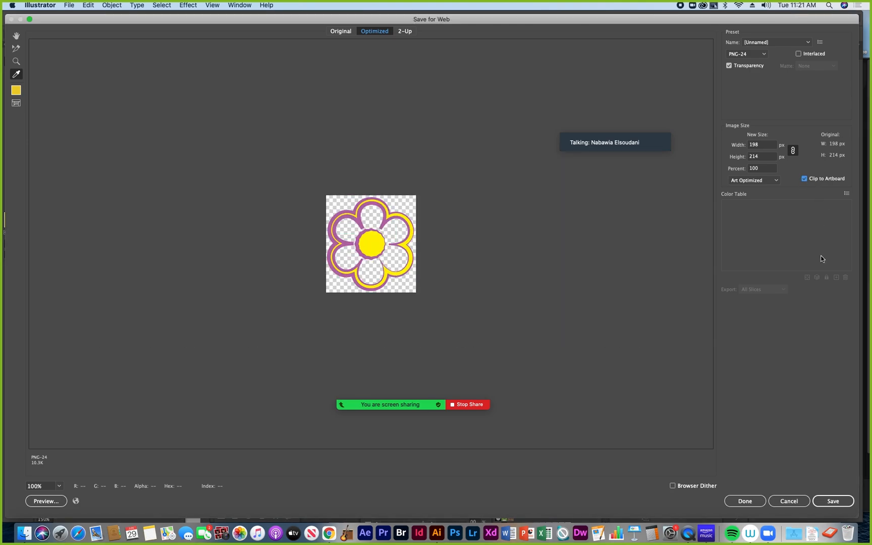
# Step: Start saving the optimized flower PNG and name the file BBG Logo
pyautogui.click(834, 506)
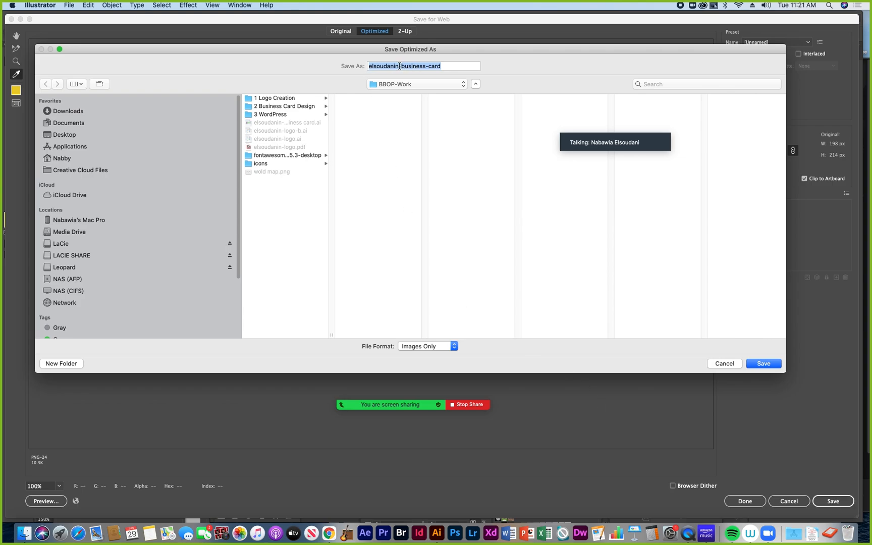
pyautogui.write('B')
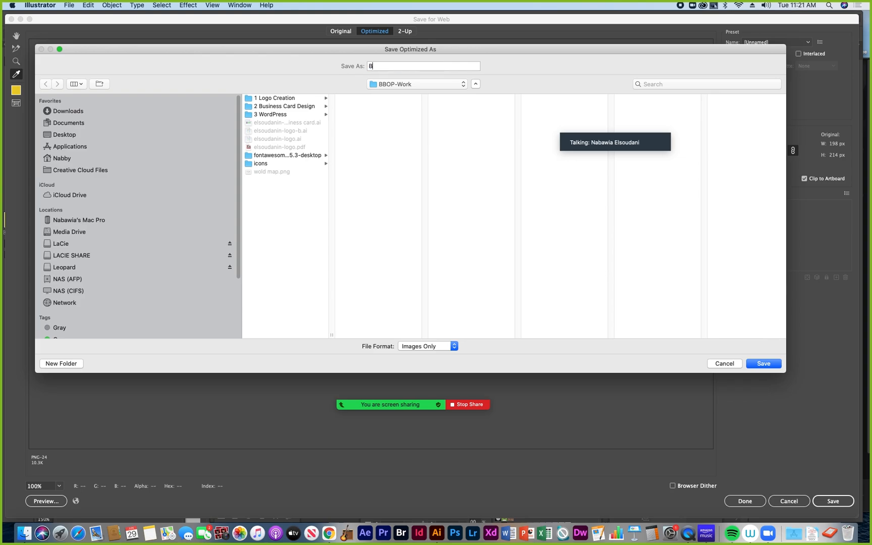
pyautogui.write('B')
pyautogui.write(' Loi')
pyautogui.write('go')
pyautogui.click(378, 66)
pyautogui.write('G')
# Step: Create an images folder inside BBOP-Work and save the logo PNG in it
pyautogui.click(49, 364)
pyautogui.write('images')
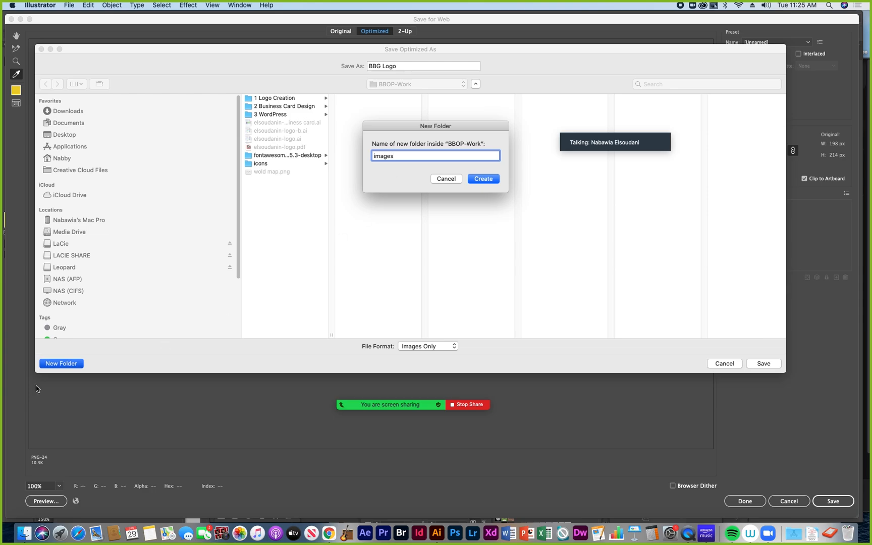
pyautogui.click(488, 179)
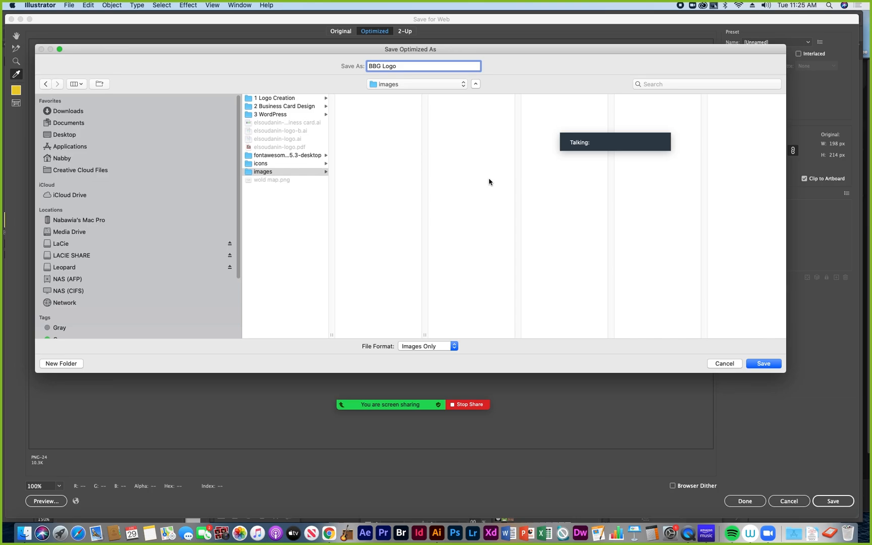
pyautogui.click(763, 363)
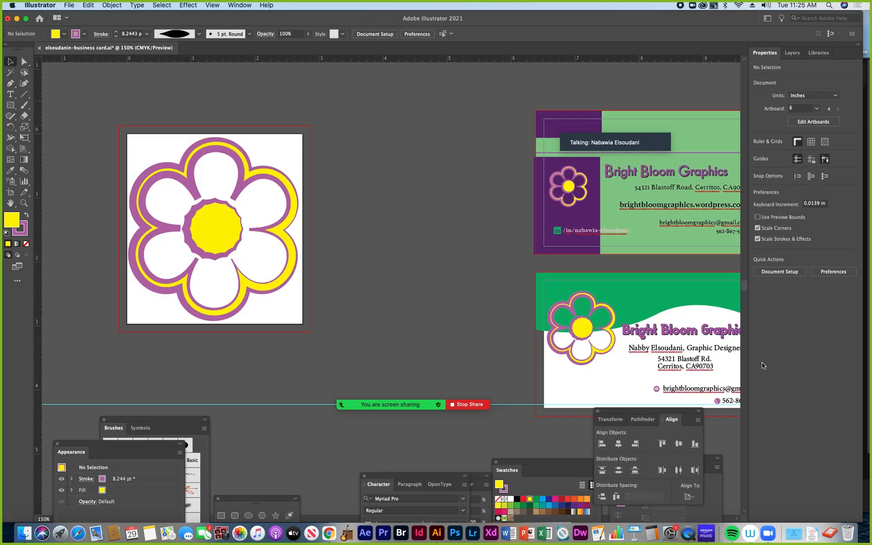
# Step: Switch to Chrome and replace the Portfolio page's world map with BBG-Logo.png uploaded from the images folder
pyautogui.click(329, 533)
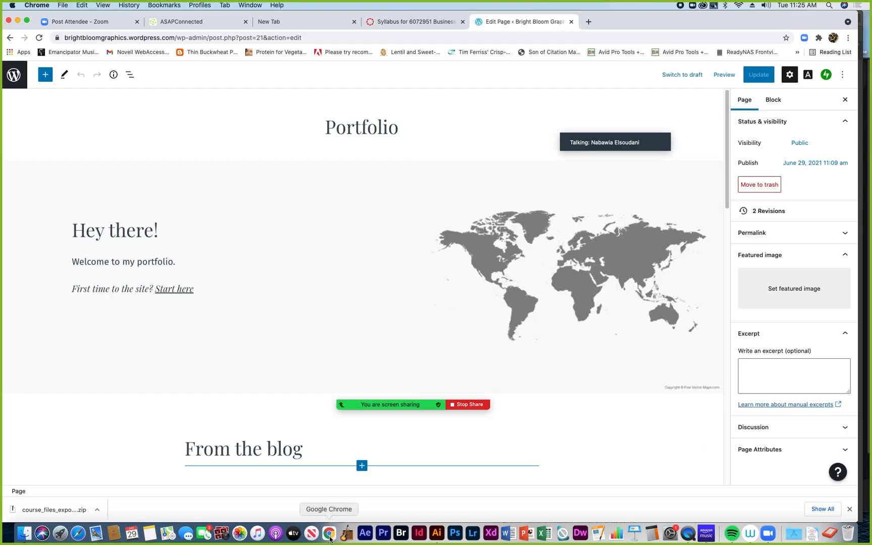
pyautogui.click(481, 264)
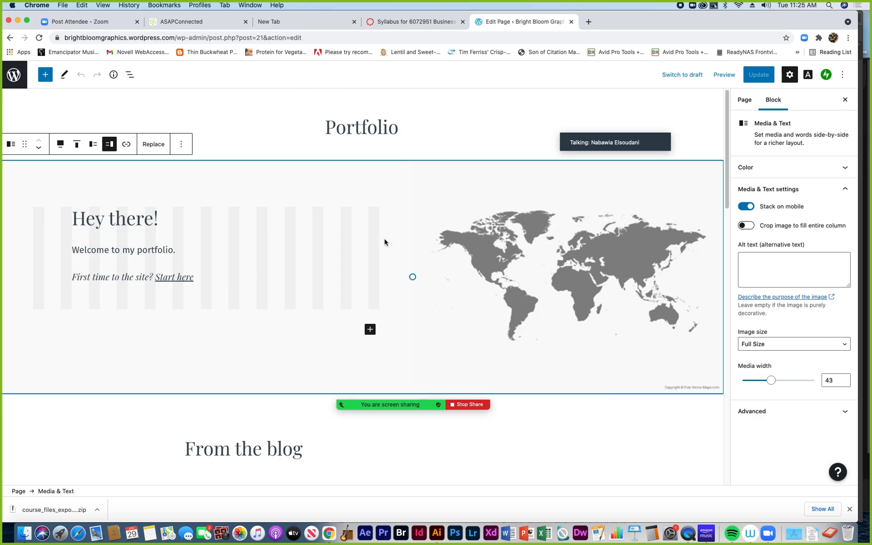
pyautogui.click(152, 145)
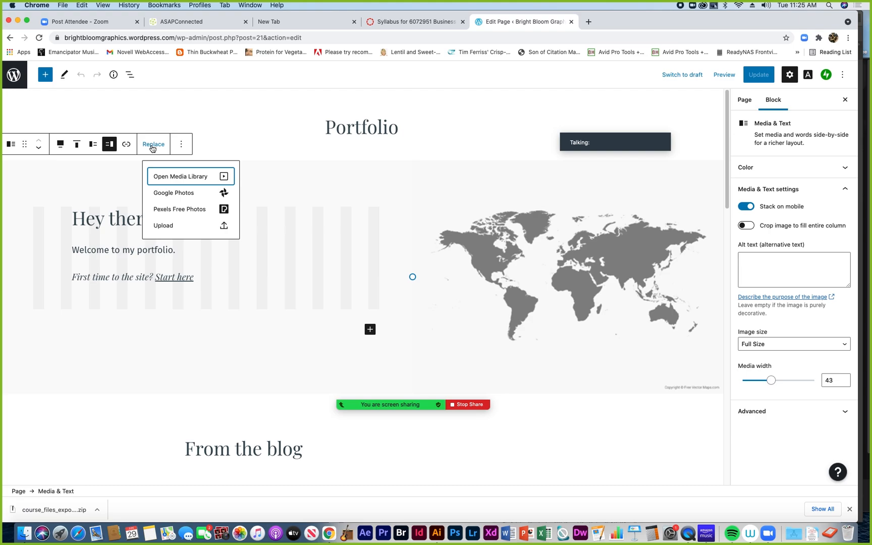
pyautogui.click(170, 228)
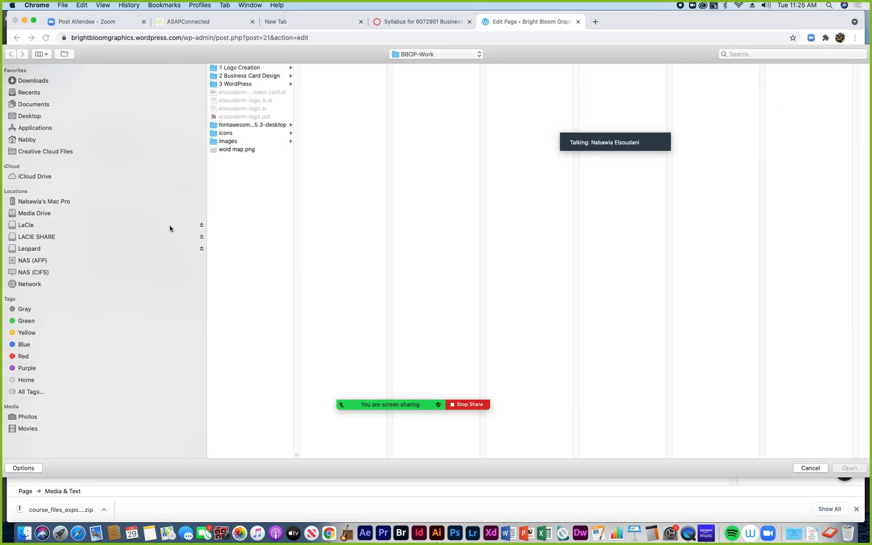
pyautogui.click(225, 143)
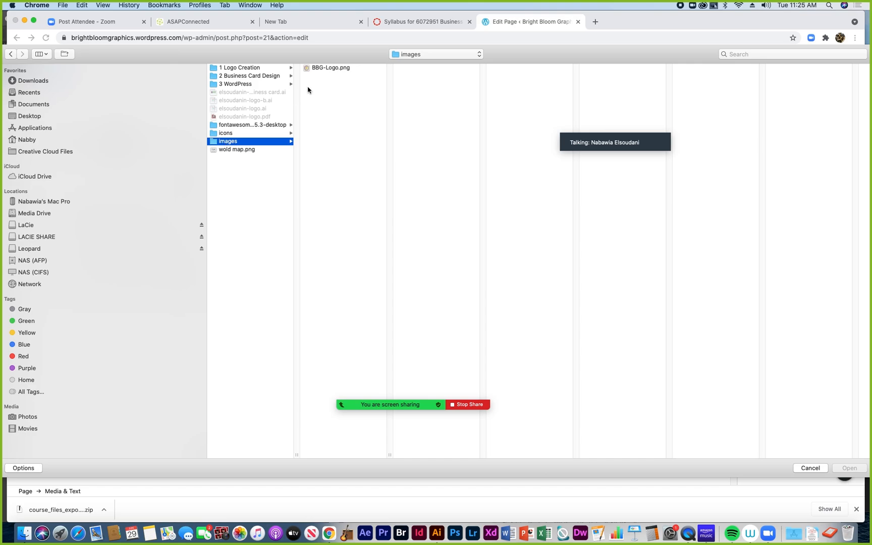
pyautogui.click(319, 70)
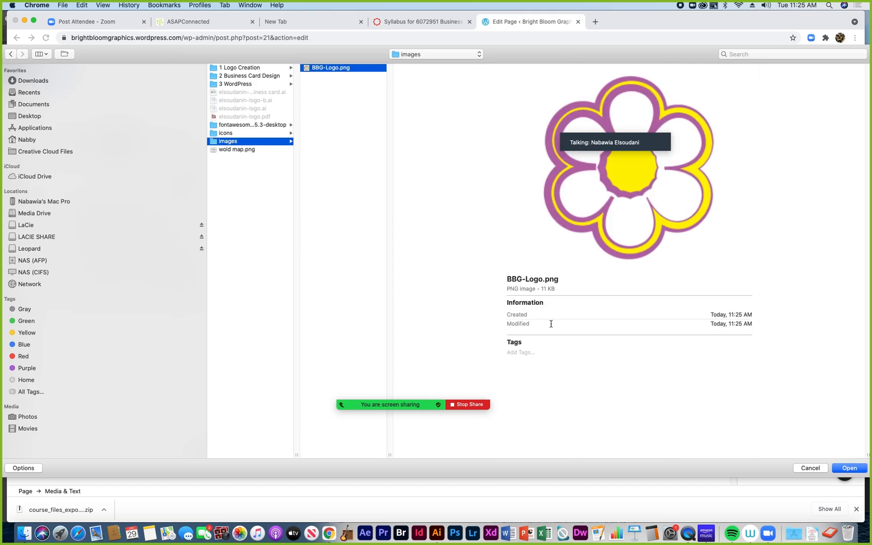
pyautogui.click(853, 469)
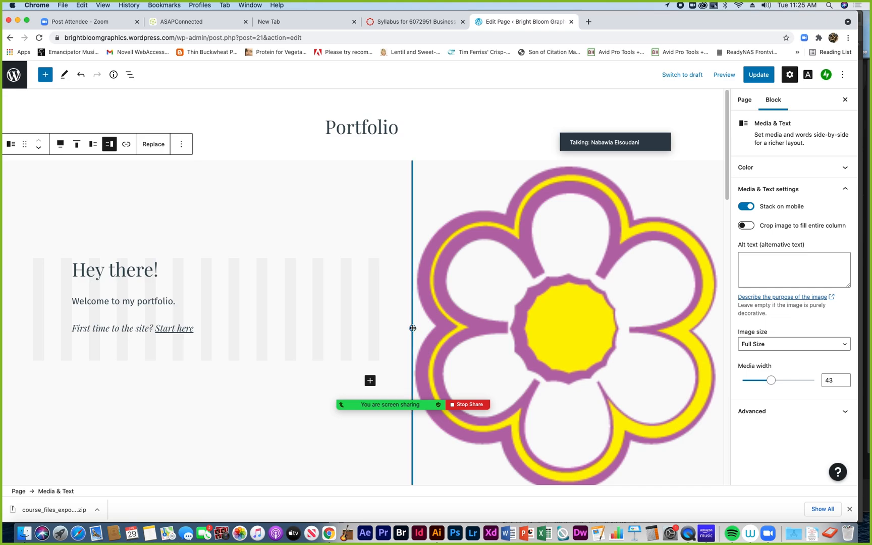
# Step: Shrink the flower's media width to 15 and remove the Media & Text block from the Portfolio page
pyautogui.moveTo(412, 328); pyautogui.dragTo(612, 238)
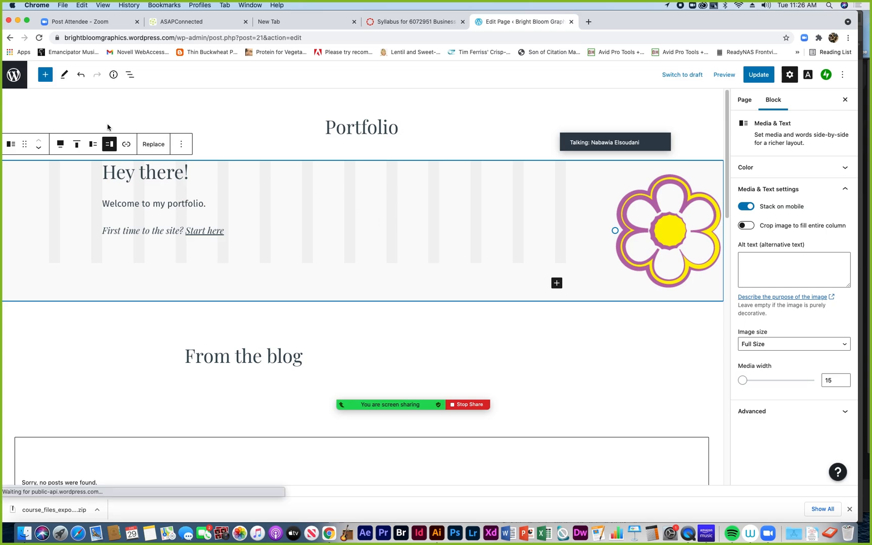
pyautogui.click(181, 148)
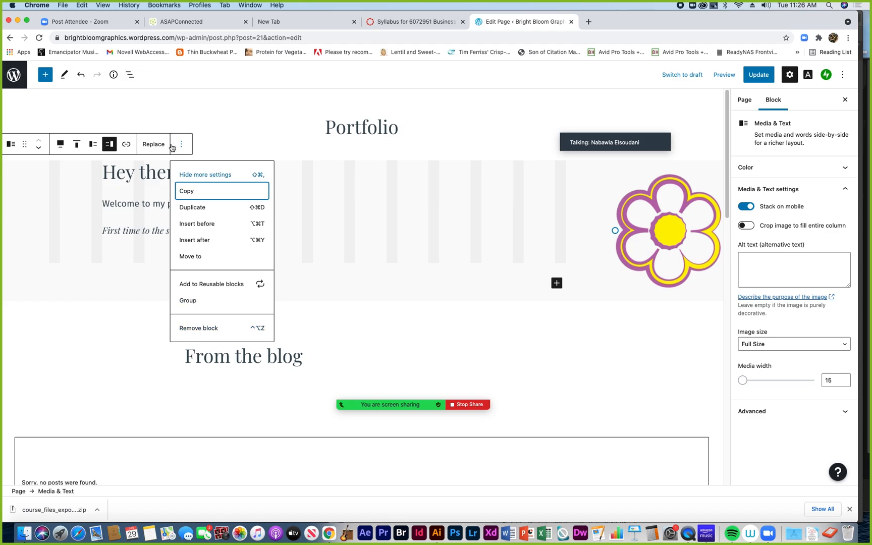
pyautogui.click(194, 329)
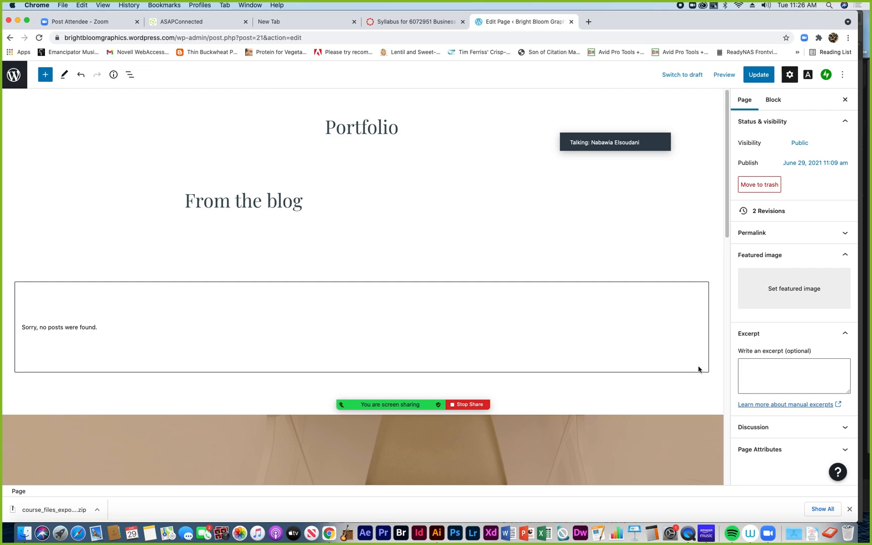
# Step: Start setting the Portfolio page's featured image and select the flower logo from the media library
pyautogui.click(773, 288)
pyautogui.click(786, 293)
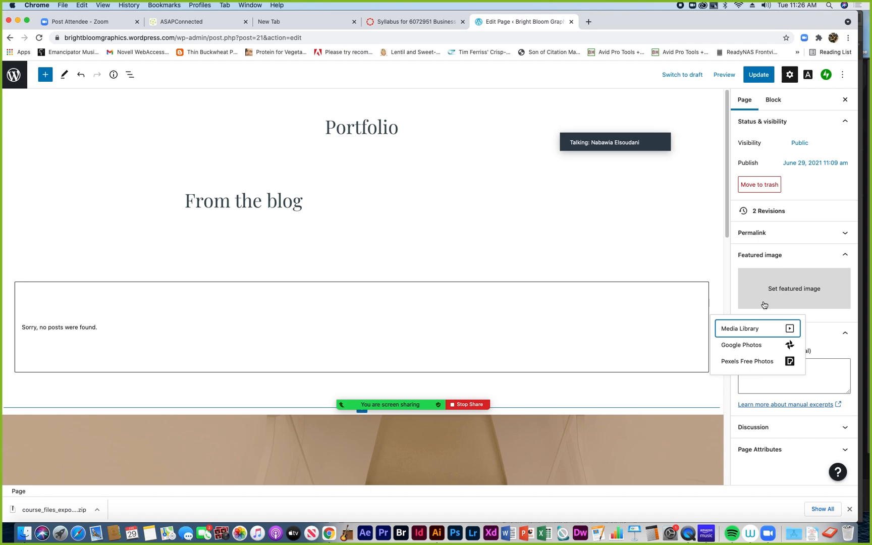
pyautogui.click(741, 331)
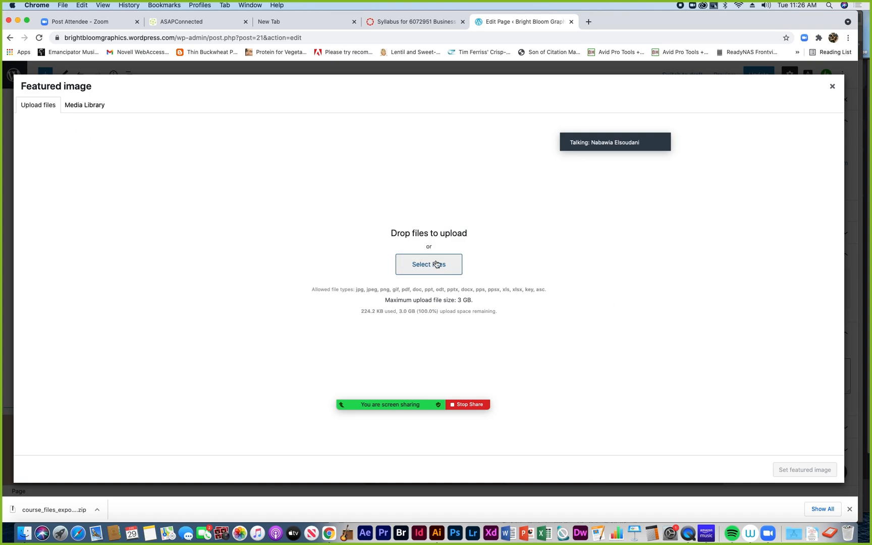
pyautogui.click(79, 106)
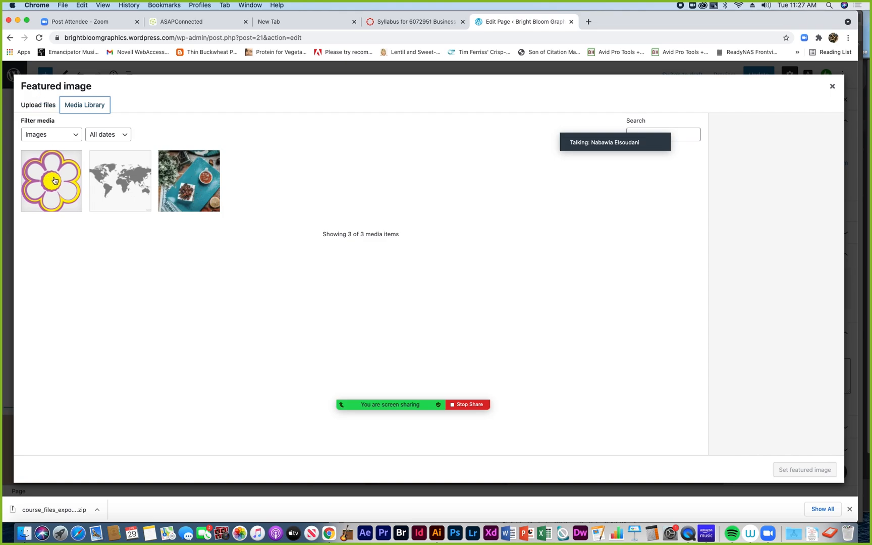
pyautogui.click(54, 180)
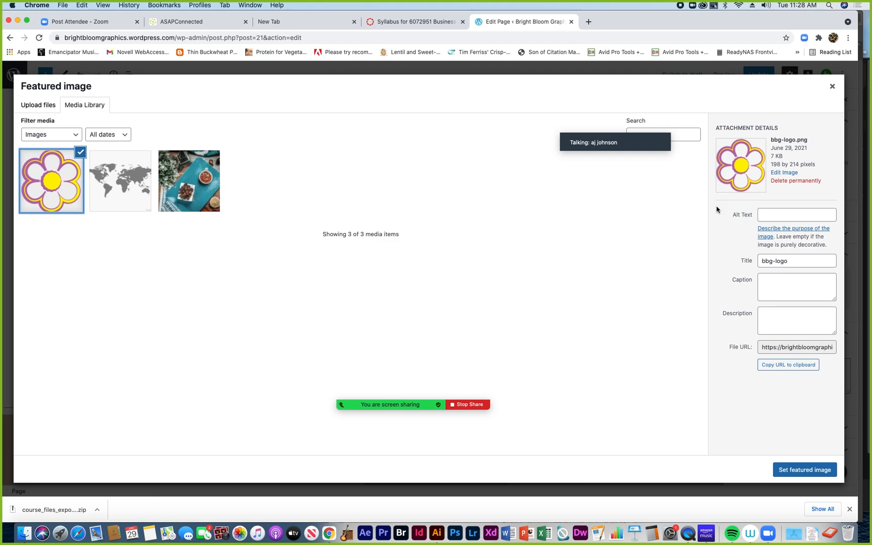
# Step: Reduce the Zoom video panel to the active speaker and move it clear of the attachment details
pyautogui.moveTo(622, 138)
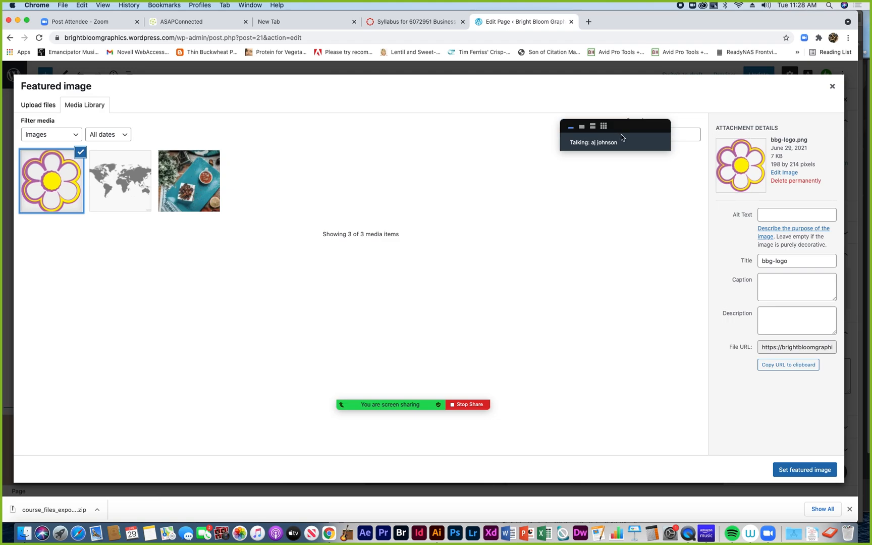
pyautogui.click(593, 126)
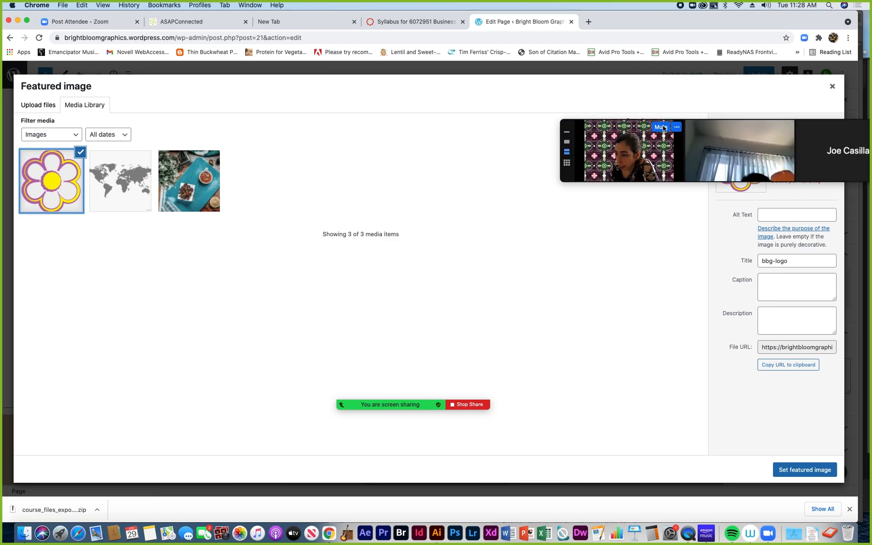
pyautogui.moveTo(468, 121)
pyautogui.mouseDown()
pyautogui.moveTo(486, 119)
pyautogui.moveTo(480, 123)
pyautogui.mouseUp()
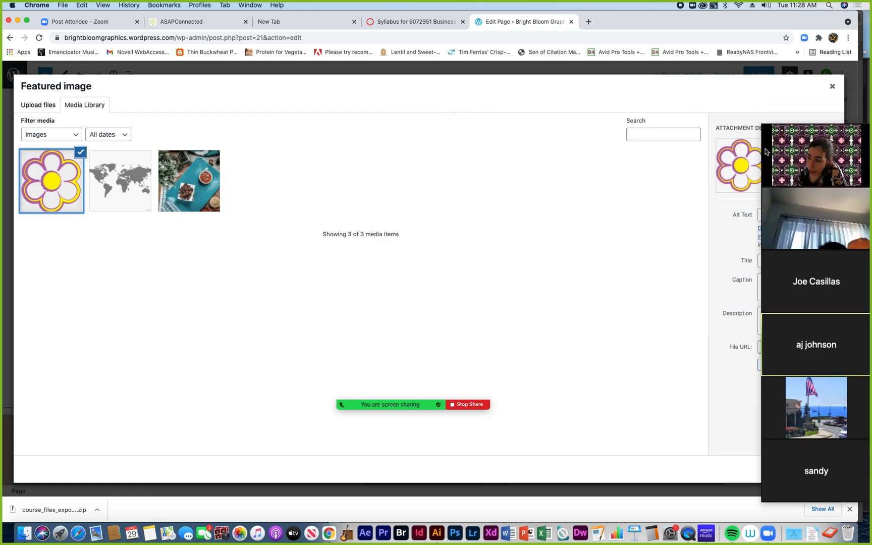
pyautogui.click(783, 118)
pyautogui.moveTo(818, 121); pyautogui.dragTo(601, 157)
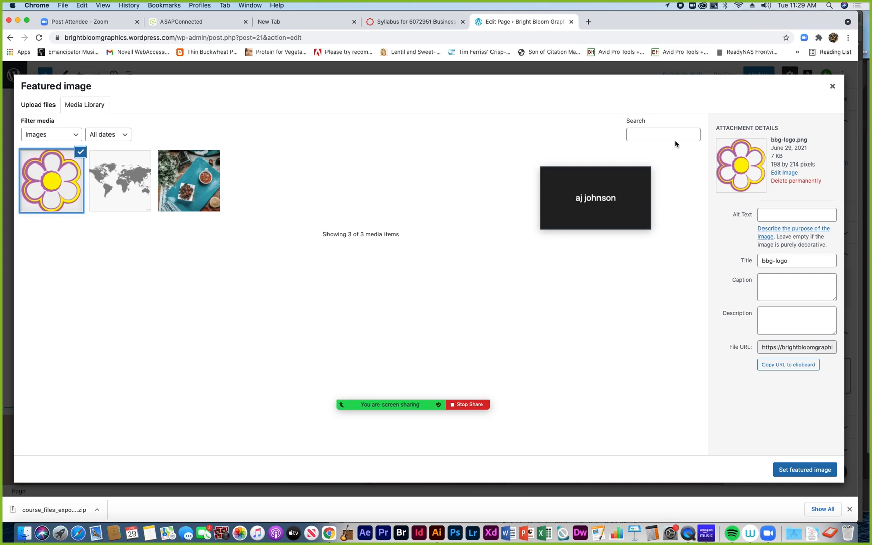
# Step: Set the flower logo's alt text to Logo and its title to Bright Bloom Graphics Logo
pyautogui.click(761, 216)
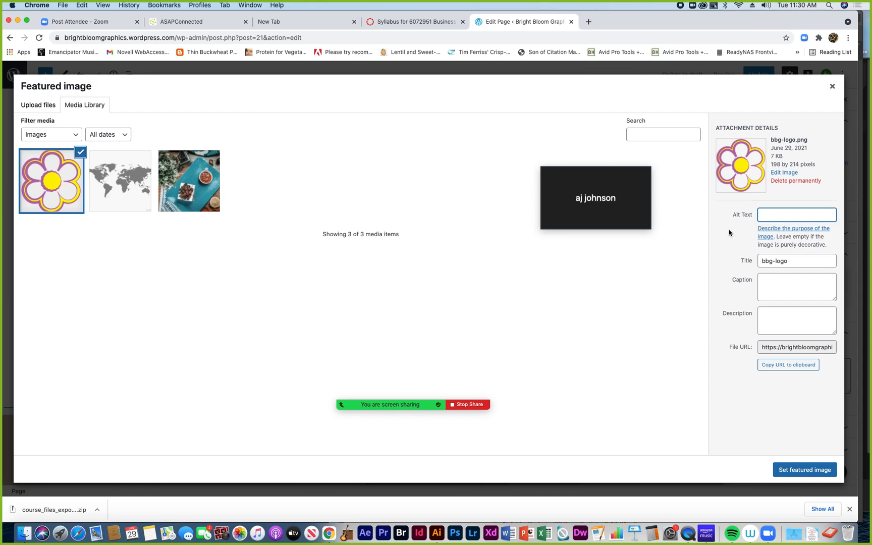
pyautogui.write('LKoi')
pyautogui.write('go')
pyautogui.moveTo(791, 261); pyautogui.dragTo(757, 261)
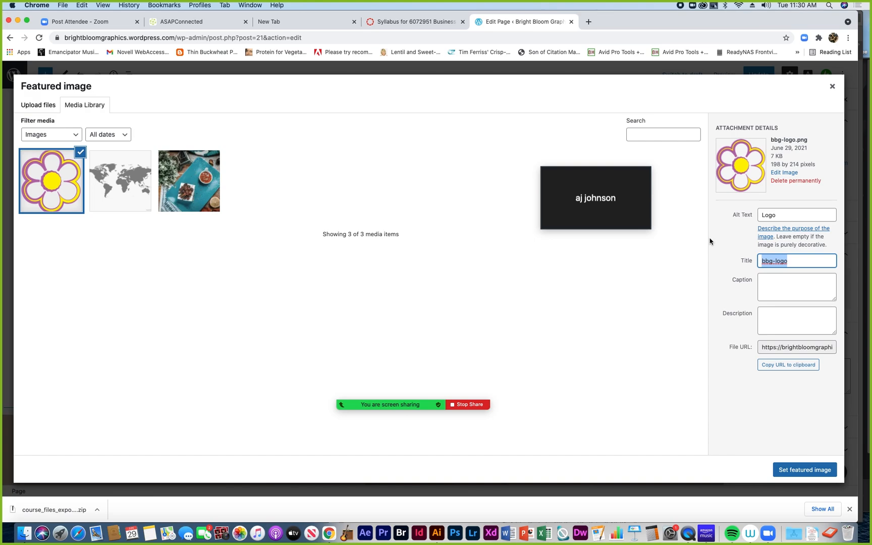
pyautogui.write('Bright Bloom Gra')
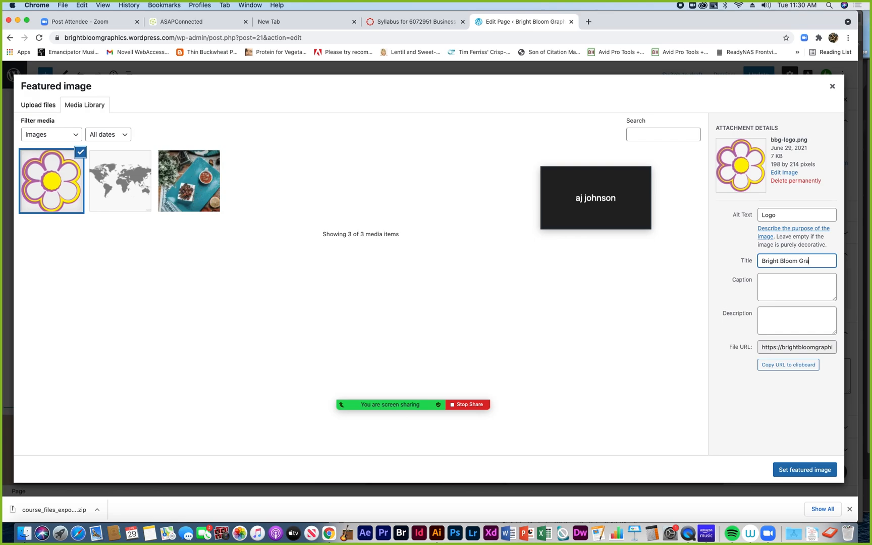
pyautogui.write('phics Logo')
# Step: Copy the logo's title, Bright Bloom Graphics Logo, into its caption
pyautogui.moveTo(832, 260)
pyautogui.mouseDown()
pyautogui.moveTo(732, 260)
pyautogui.moveTo(841, 264)
pyautogui.mouseUp()
pyautogui.press('super+c')
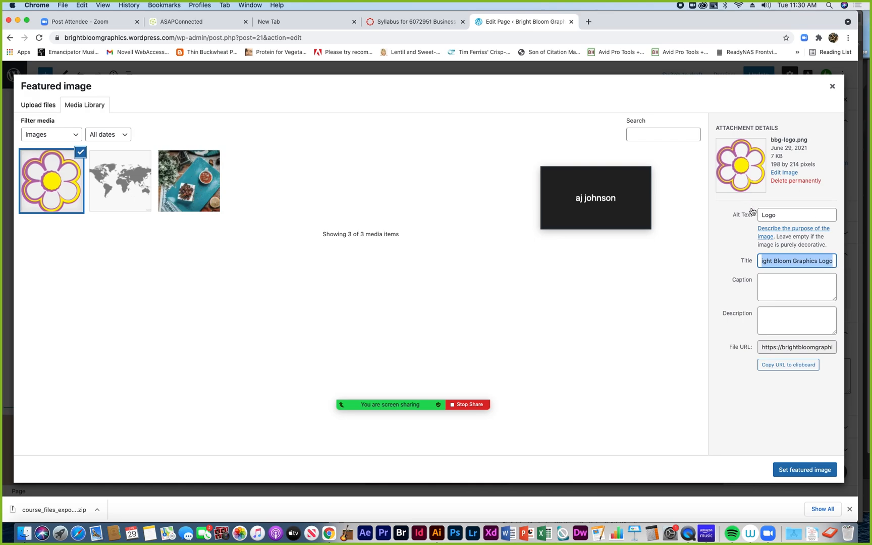
pyautogui.click(766, 282)
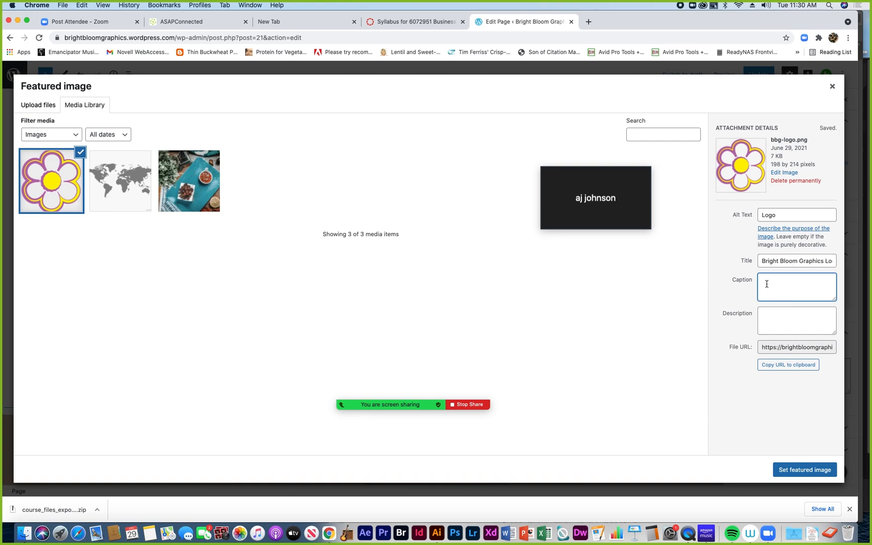
pyautogui.press('super+v')
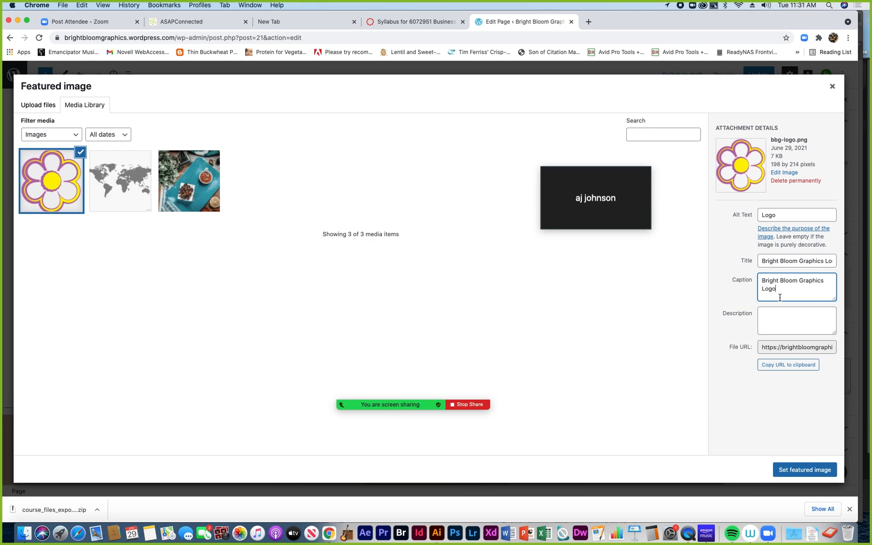
pyautogui.click(765, 314)
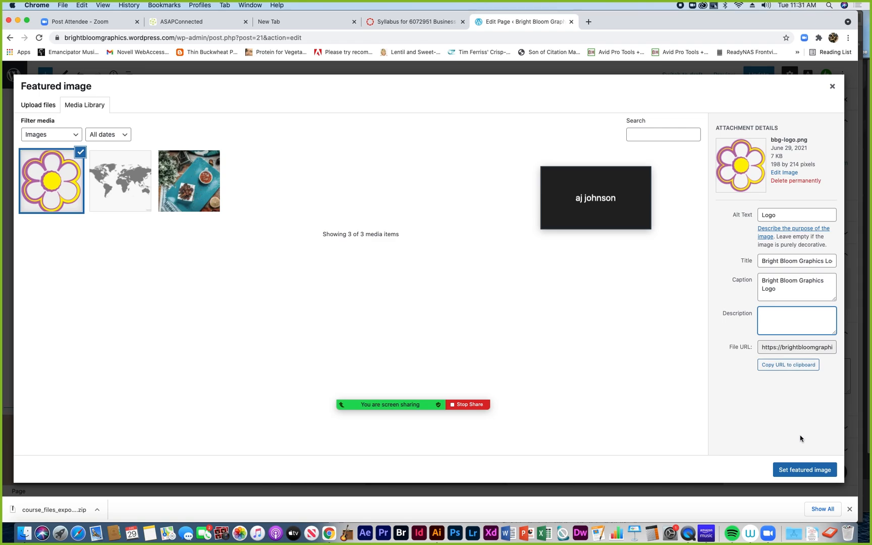
# Step: Set the flower logo as the Portfolio page's featured image and update the page
pyautogui.click(797, 472)
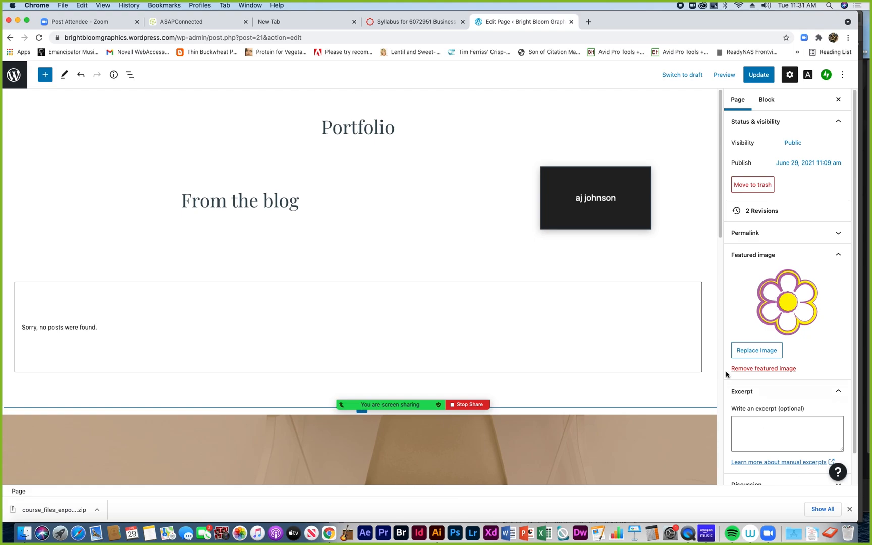
pyautogui.moveTo(720, 234); pyautogui.dragTo(708, 171)
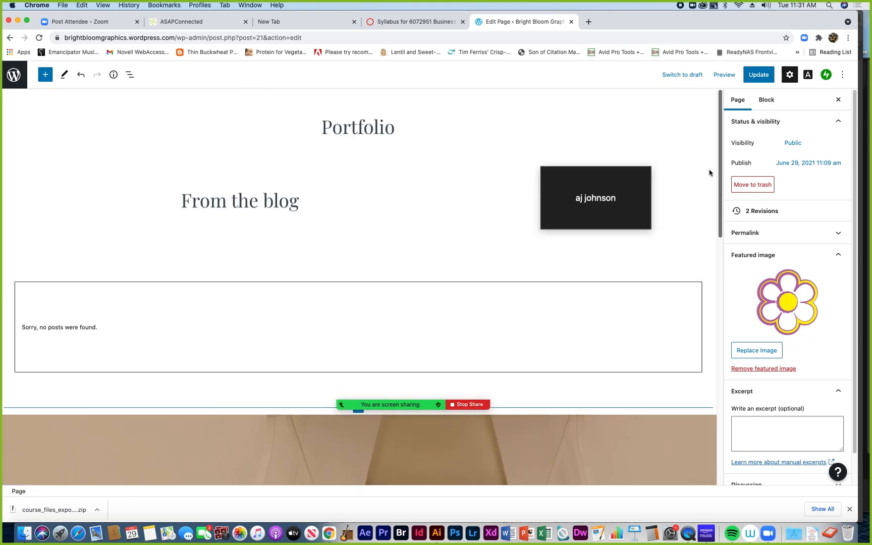
pyautogui.click(760, 77)
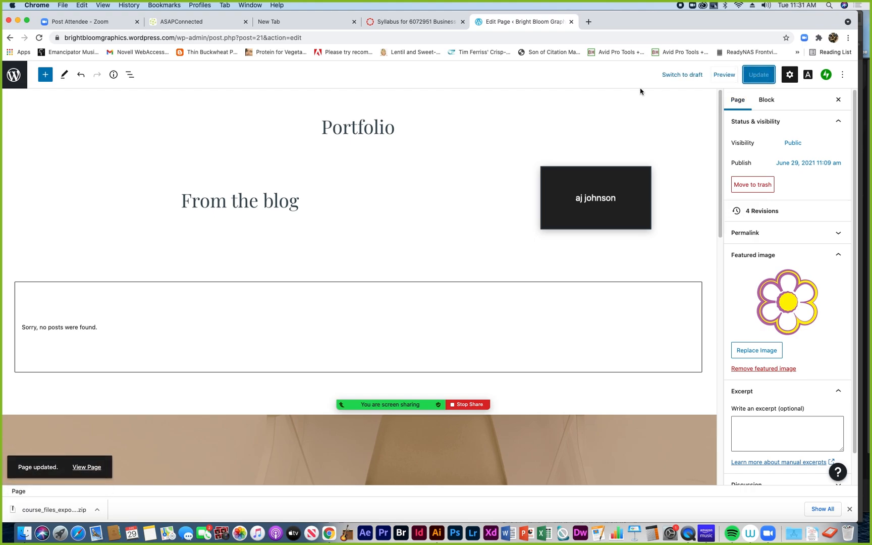
# Step: Replace the "From the blog" heading text with Welcome
pyautogui.click(284, 203)
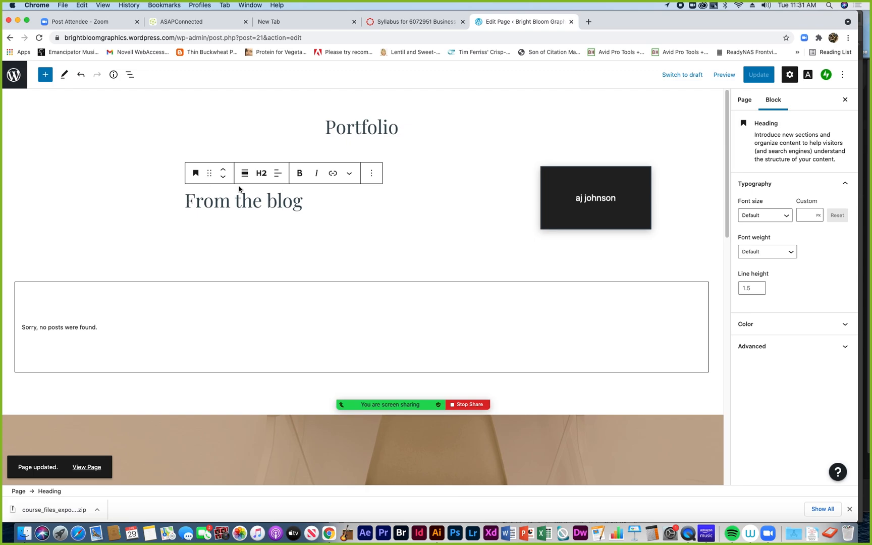
pyautogui.moveTo(185, 199); pyautogui.dragTo(301, 193)
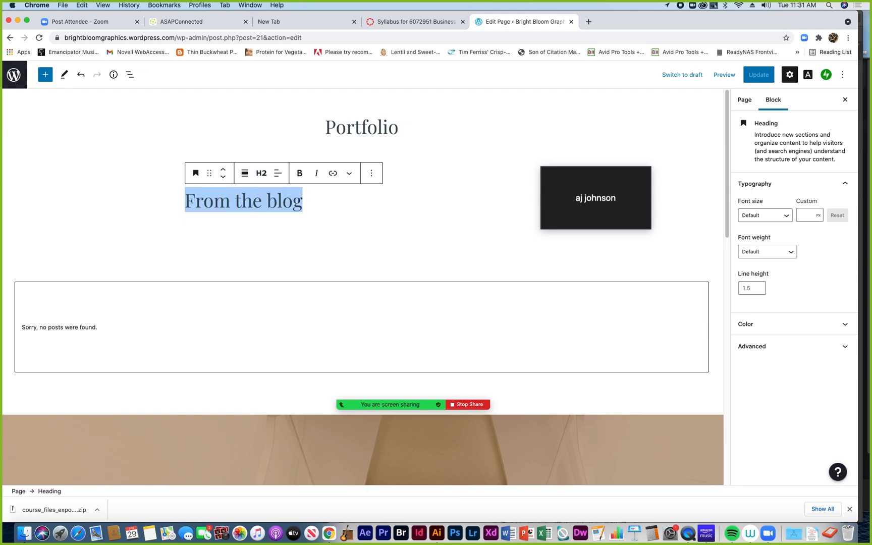
pyautogui.write('Welcime')
pyautogui.press('BackSpace')
pyautogui.press('BackSpace')
pyautogui.press('BackSpace')
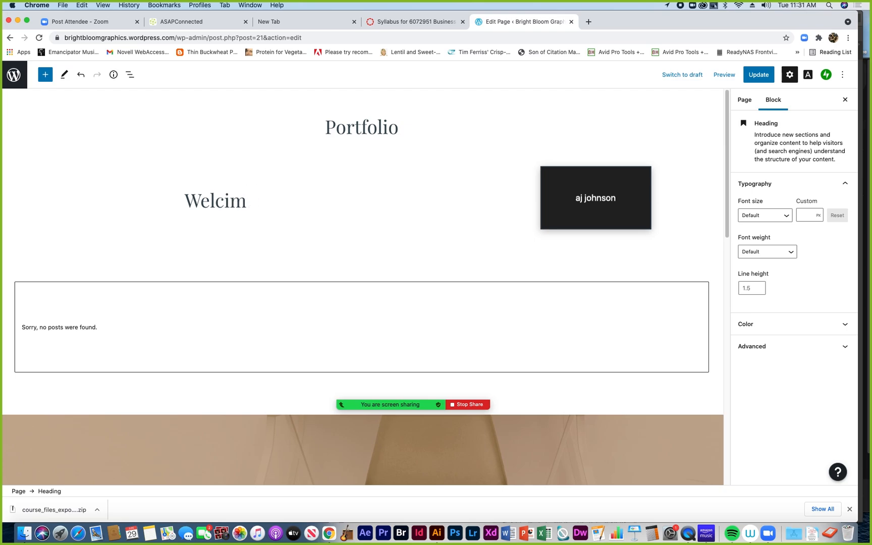
pyautogui.write('ome')
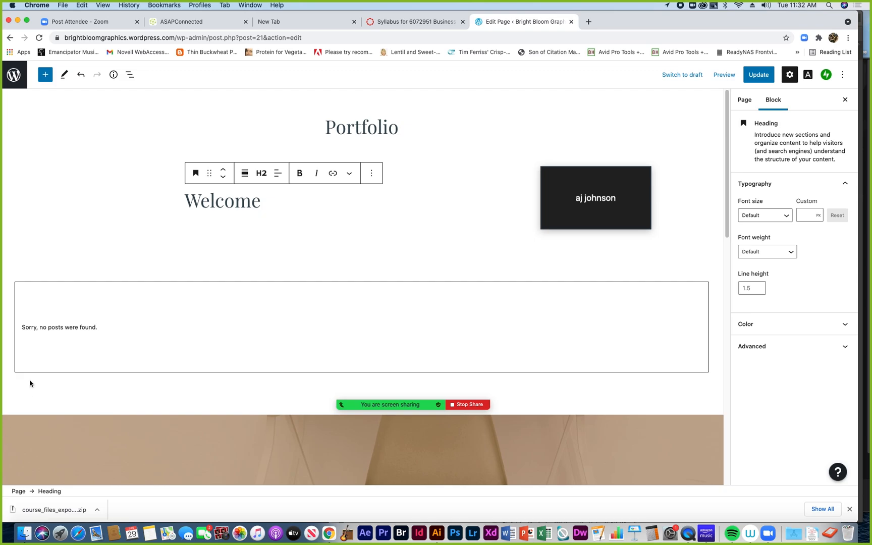
# Step: Remove the Blog Posts block below the Welcome heading
pyautogui.click(54, 329)
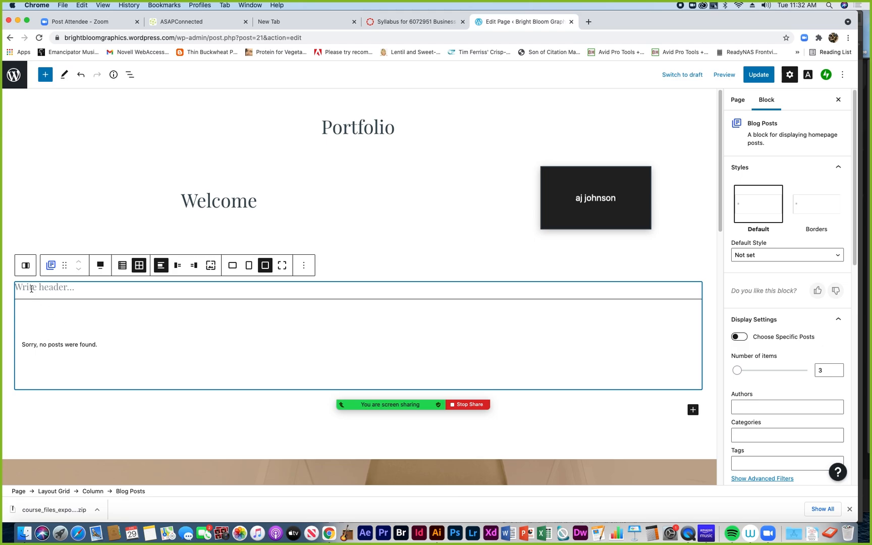
pyautogui.click(302, 265)
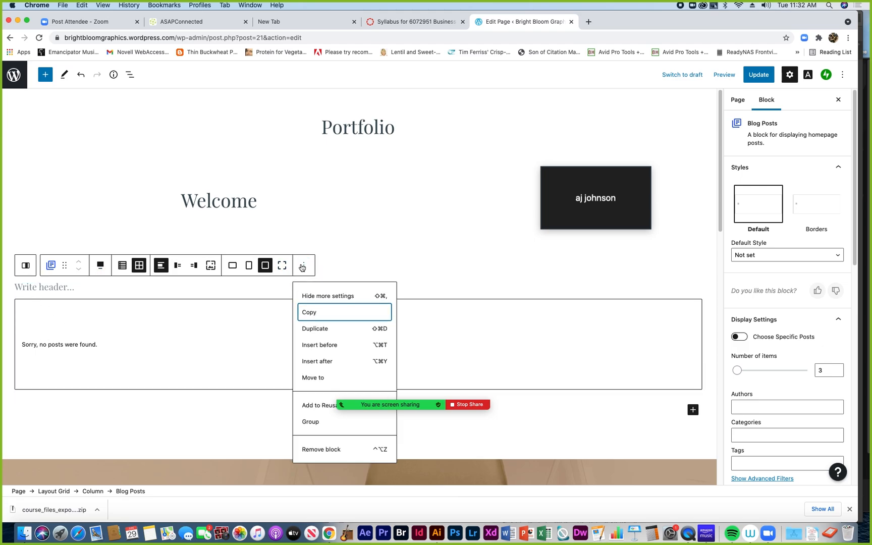
pyautogui.click(311, 450)
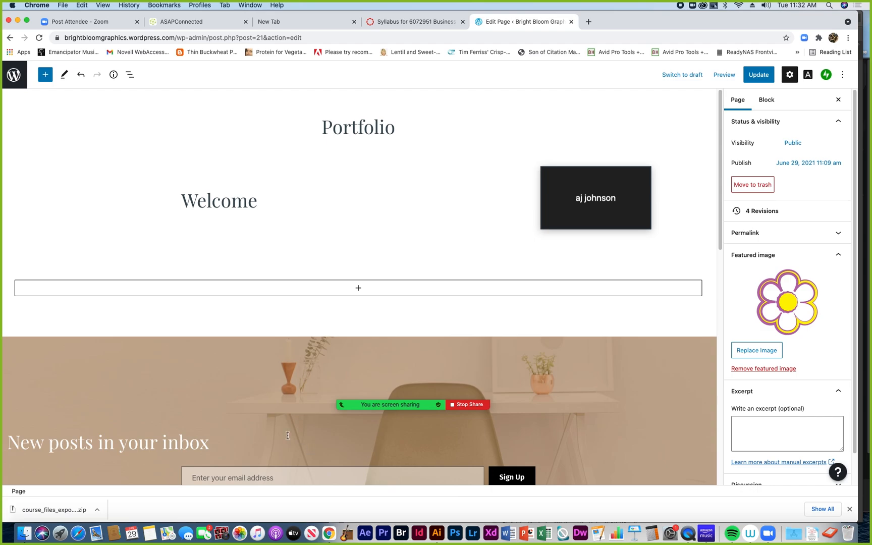
pyautogui.scroll(-2, 280, 425)
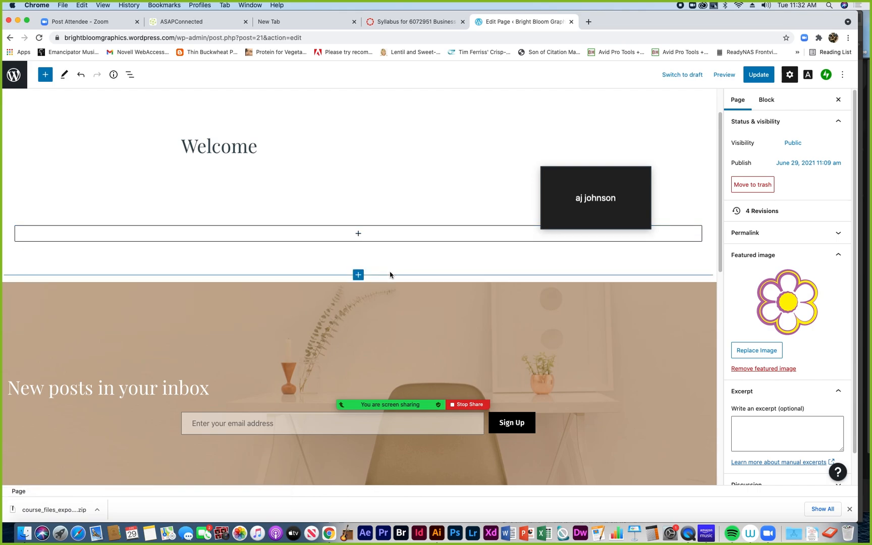
pyautogui.click(358, 236)
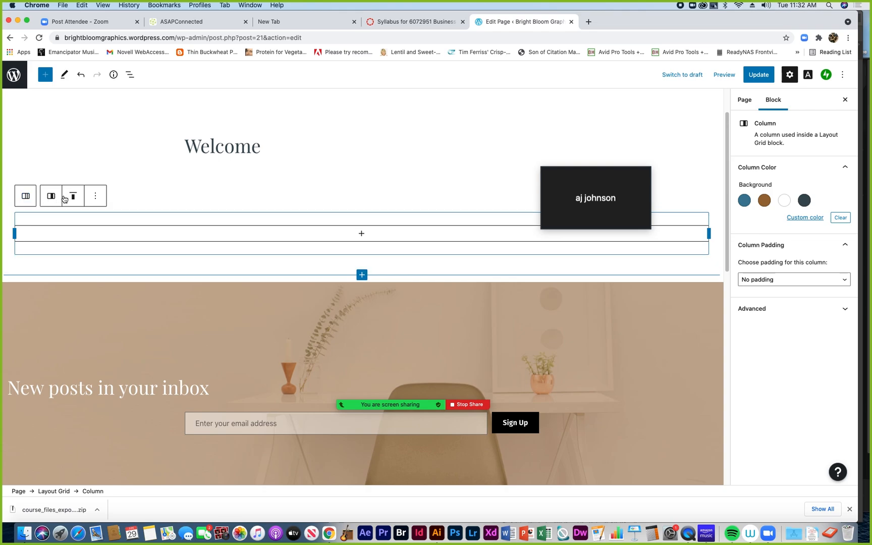
pyautogui.click(96, 197)
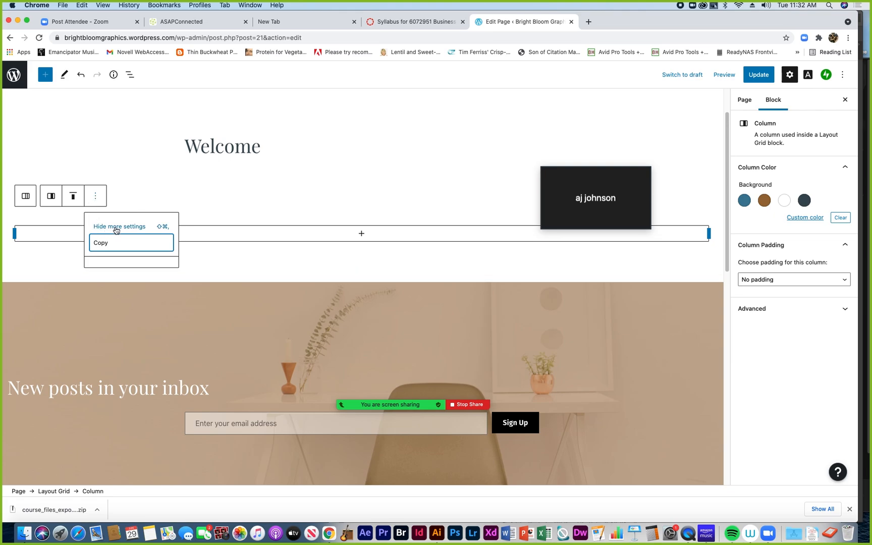
pyautogui.click(96, 198)
pyautogui.click(144, 212)
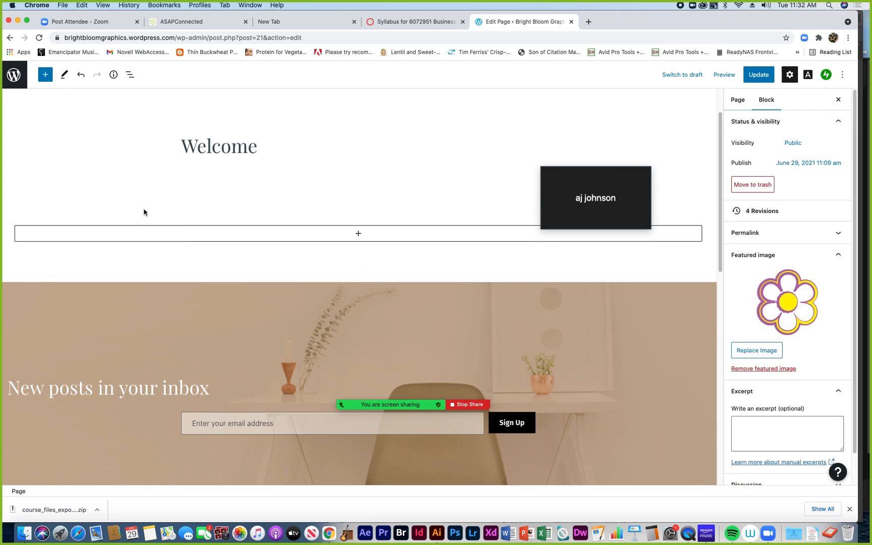
pyautogui.moveTo(589, 165); pyautogui.dragTo(642, 103)
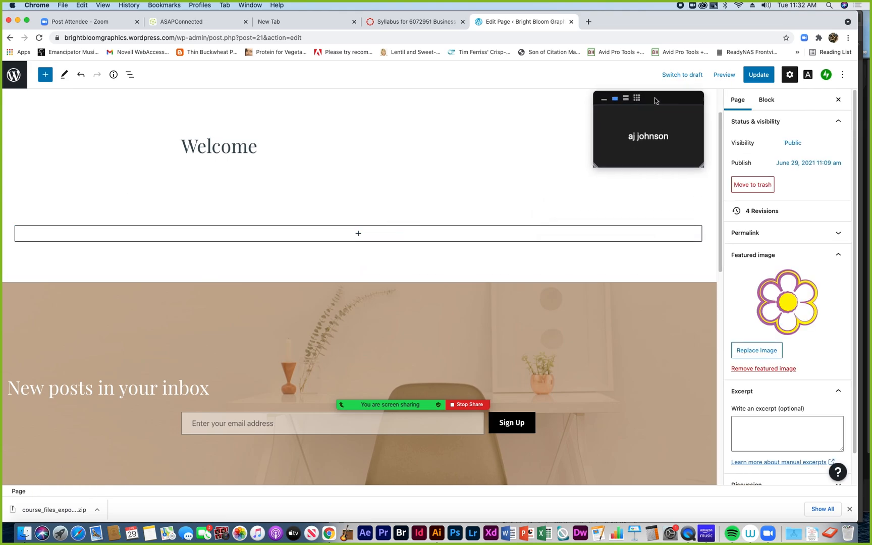
pyautogui.click(360, 235)
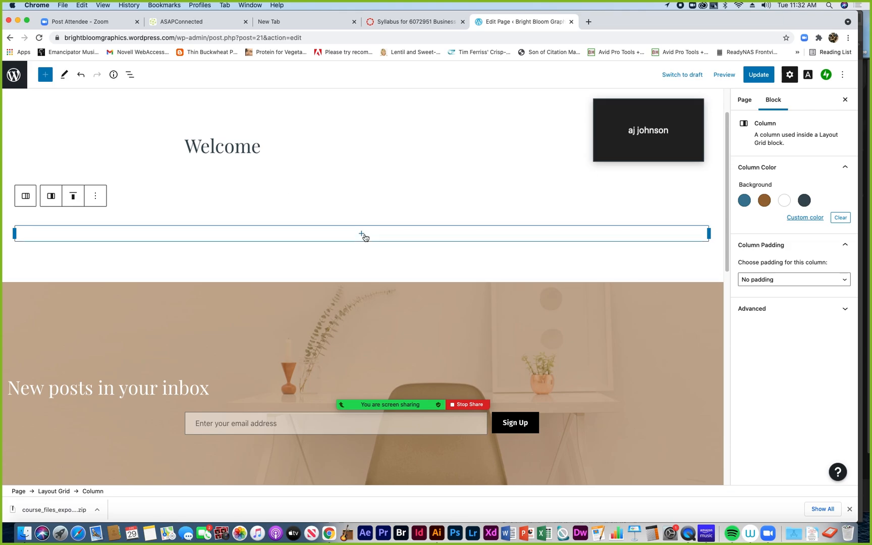
pyautogui.click(96, 199)
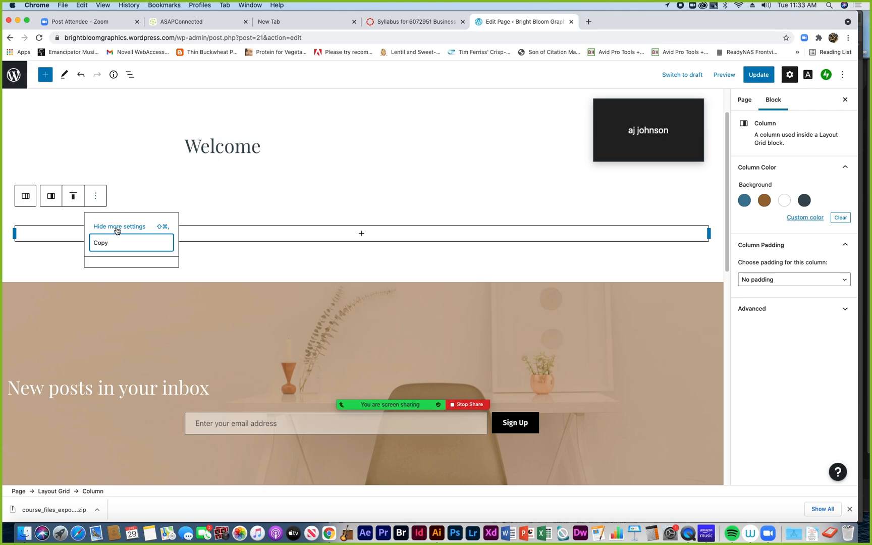
# Step: Insert a Gallery block into the empty Layout Grid column below the Welcome heading
pyautogui.click(51, 231)
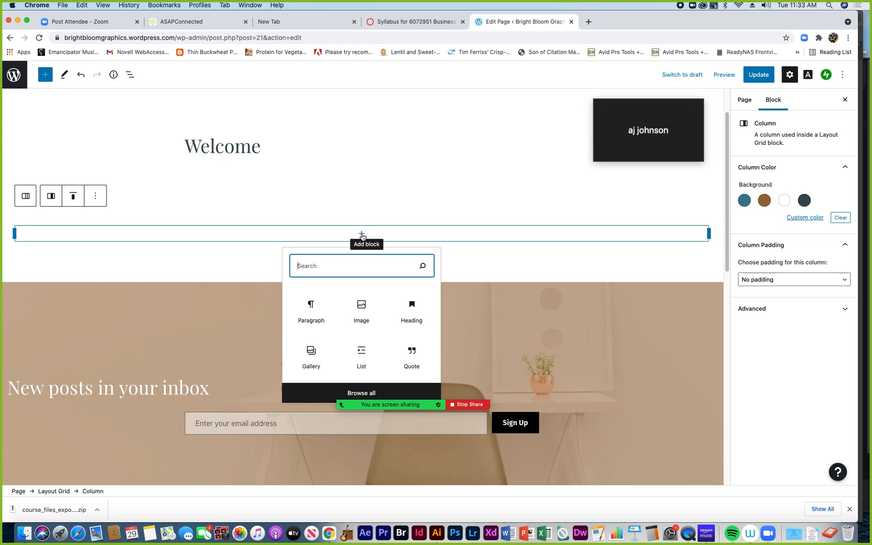
pyautogui.write('f')
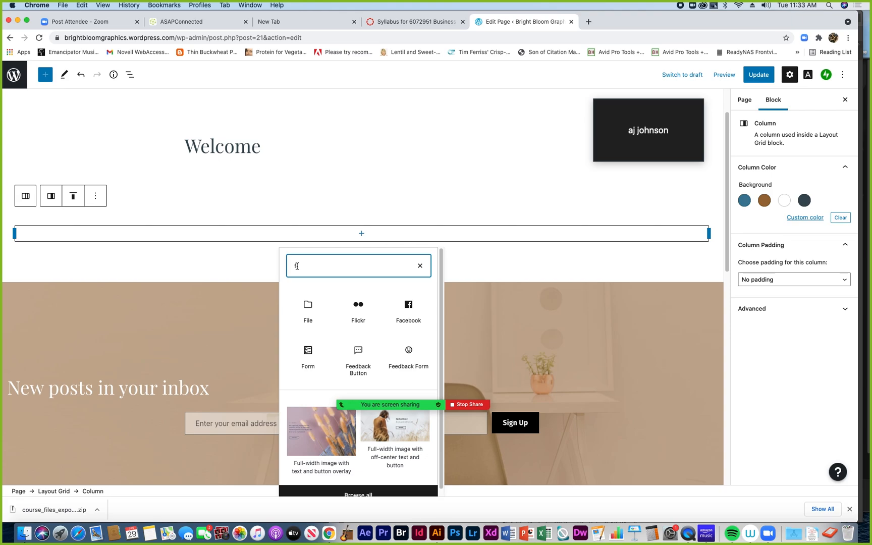
pyautogui.press('BackSpace')
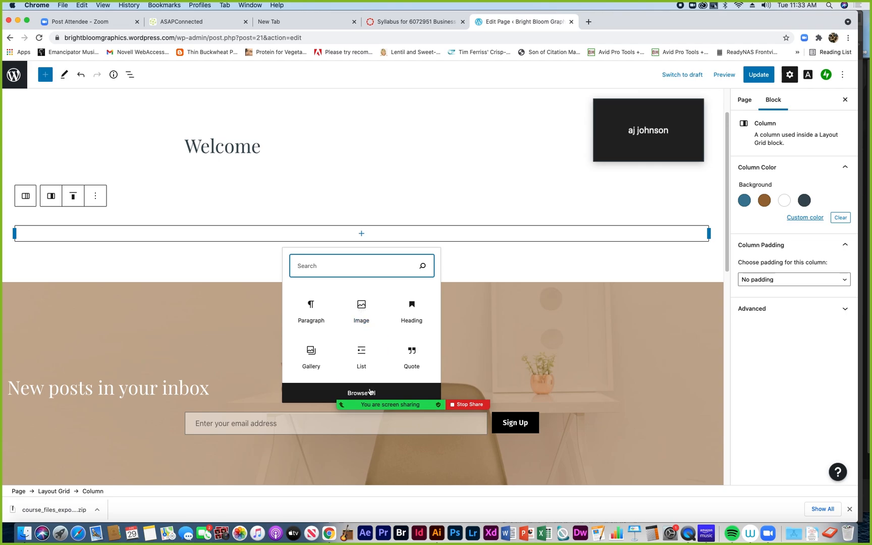
pyautogui.click(311, 353)
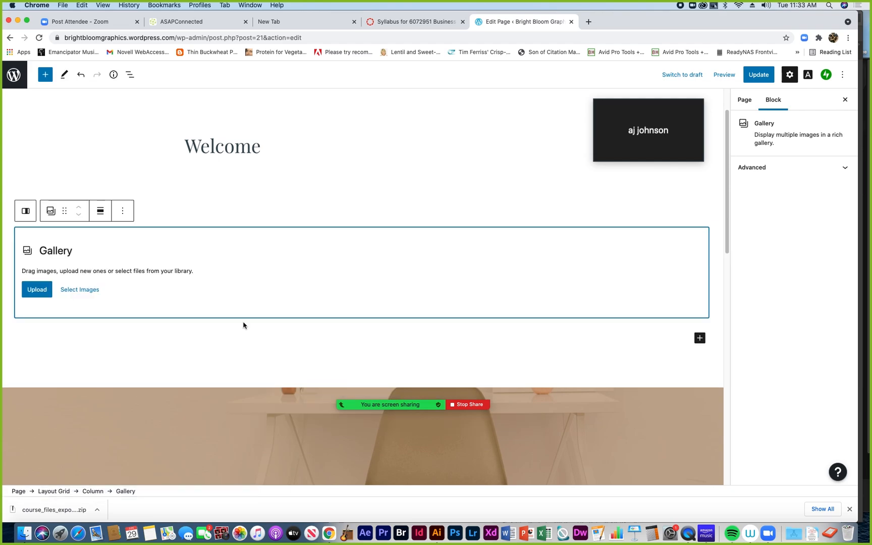
# Step: Start uploading images to the gallery and browse the ABC 2017 folder on the LaCie drive
pyautogui.click(36, 294)
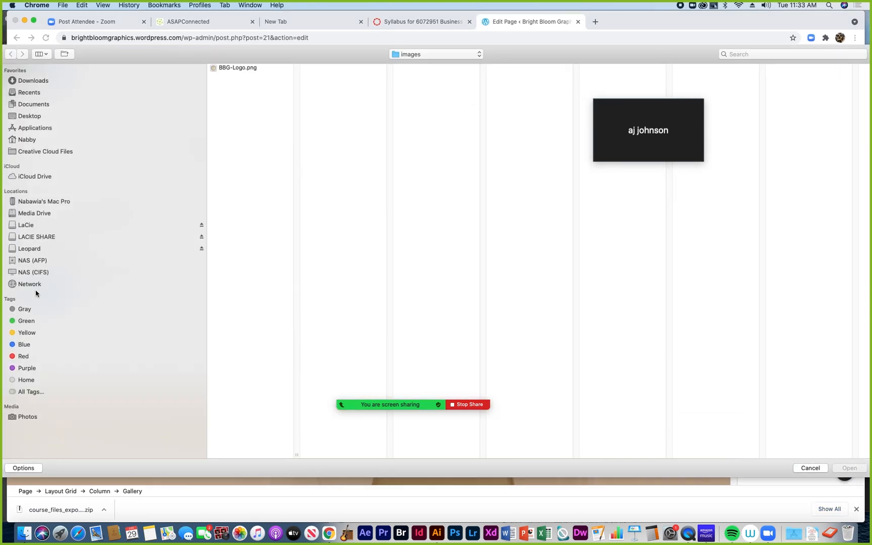
pyautogui.click(28, 225)
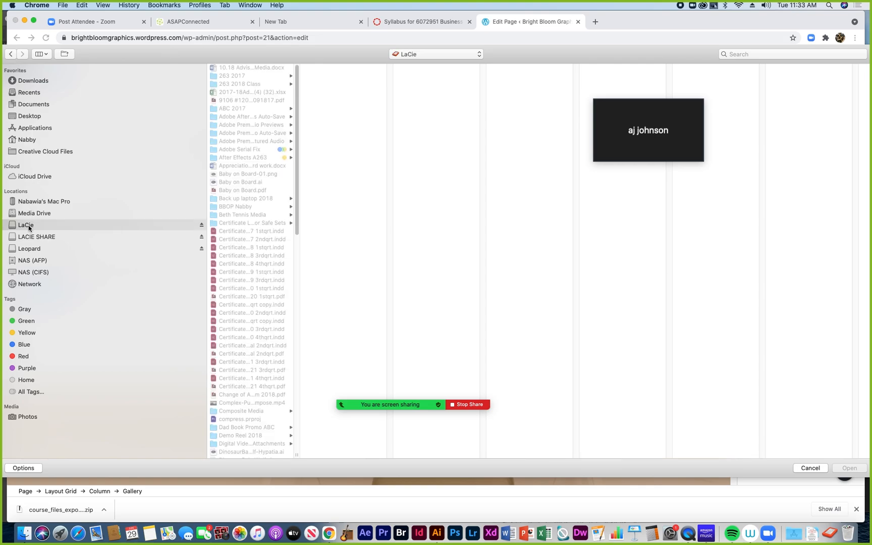
pyautogui.click(235, 110)
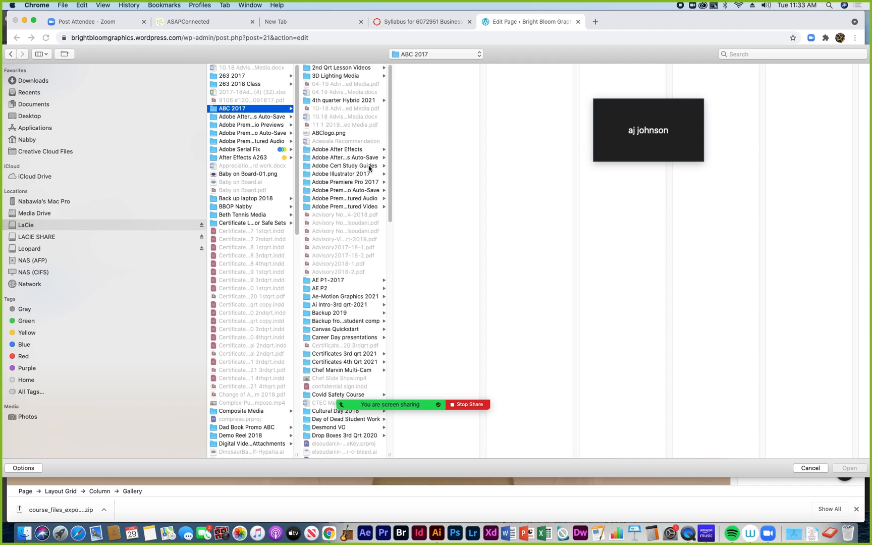
pyautogui.moveTo(392, 456); pyautogui.dragTo(455, 456)
pyautogui.moveTo(249, 387); pyautogui.dragTo(515, 303)
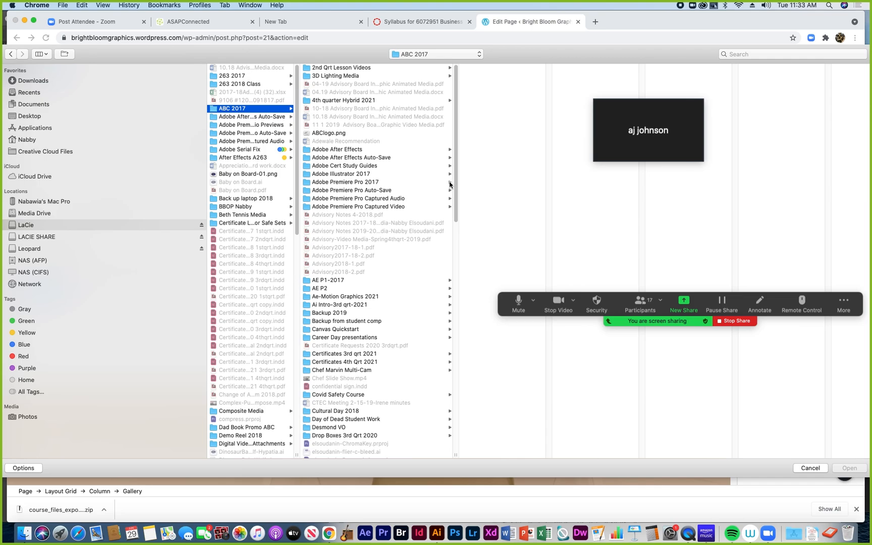
pyautogui.moveTo(455, 186); pyautogui.dragTo(455, 206)
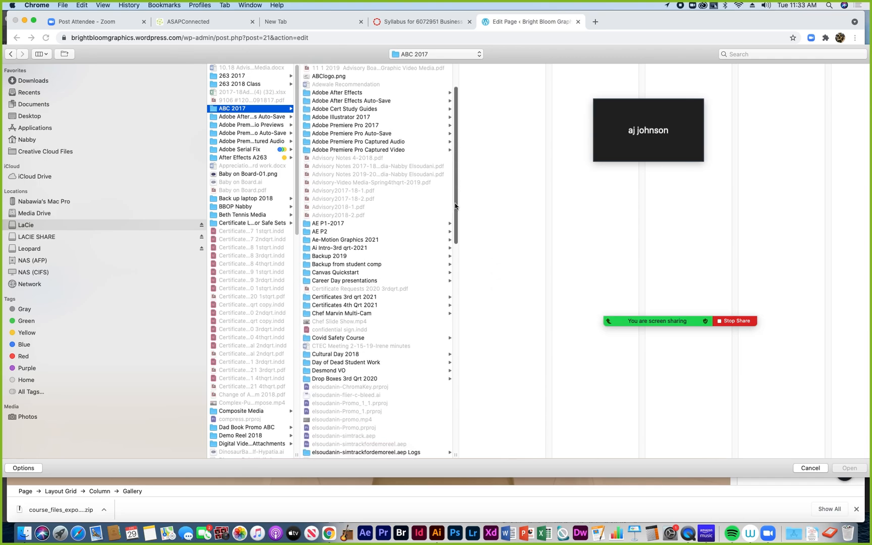
pyautogui.moveTo(455, 206); pyautogui.dragTo(455, 435)
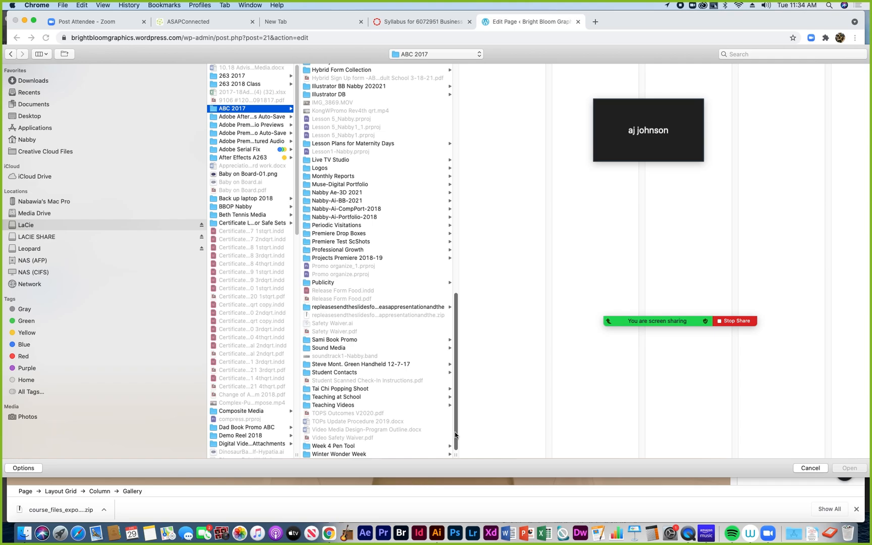
pyautogui.moveTo(455, 426); pyautogui.dragTo(466, 183)
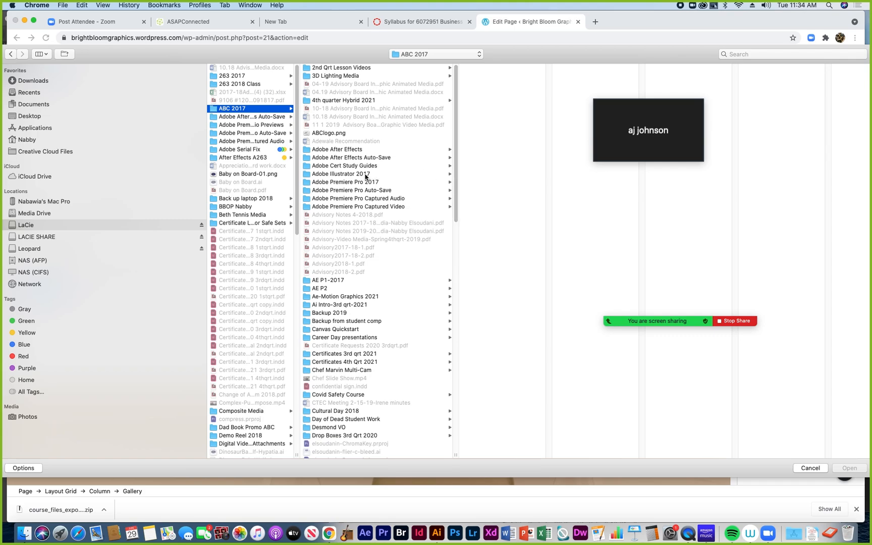
# Step: Open the web images subfolder of the portfolio folder, inside the AiBB folder in Backup 2019
pyautogui.click(331, 314)
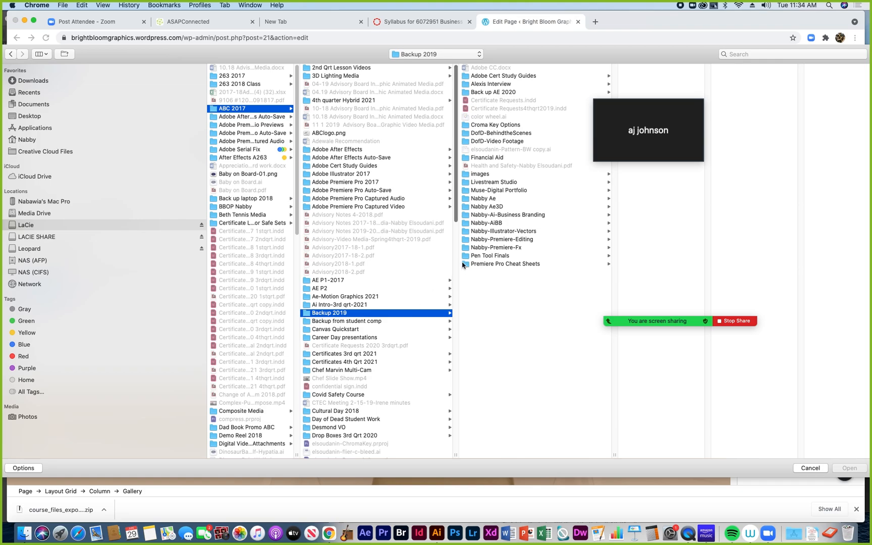
pyautogui.click(473, 222)
pyautogui.click(473, 223)
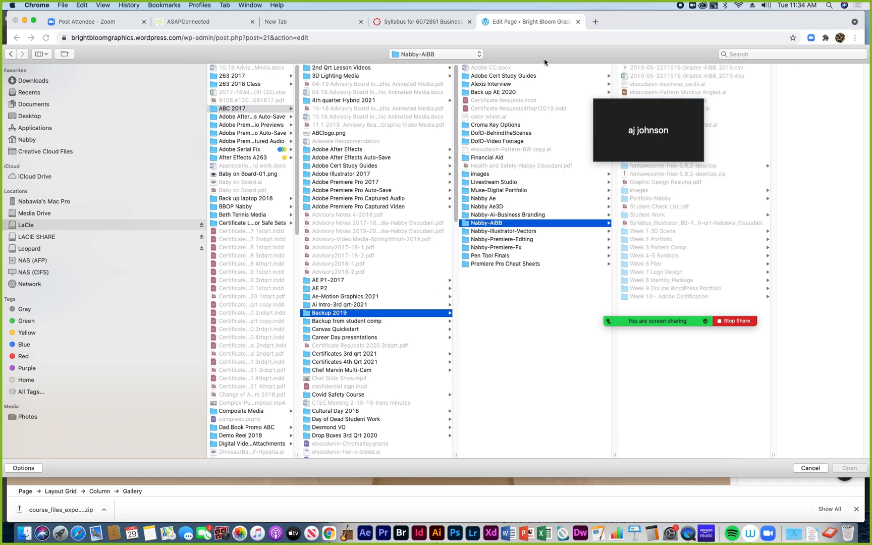
pyautogui.moveTo(653, 95); pyautogui.dragTo(660, 430)
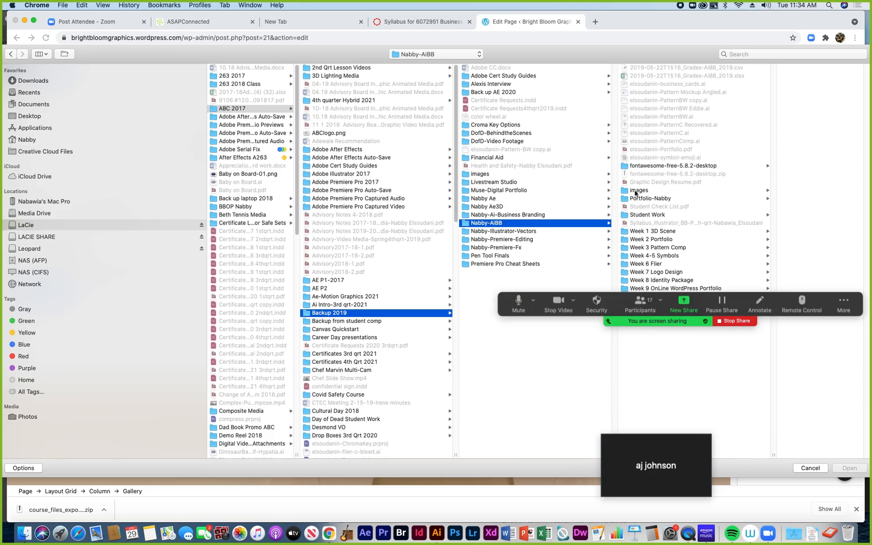
pyautogui.click(636, 191)
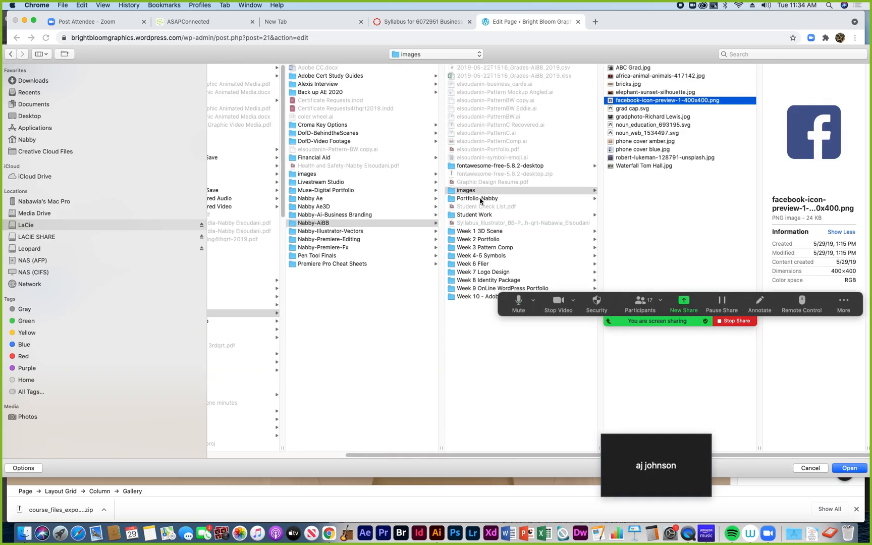
pyautogui.click(480, 200)
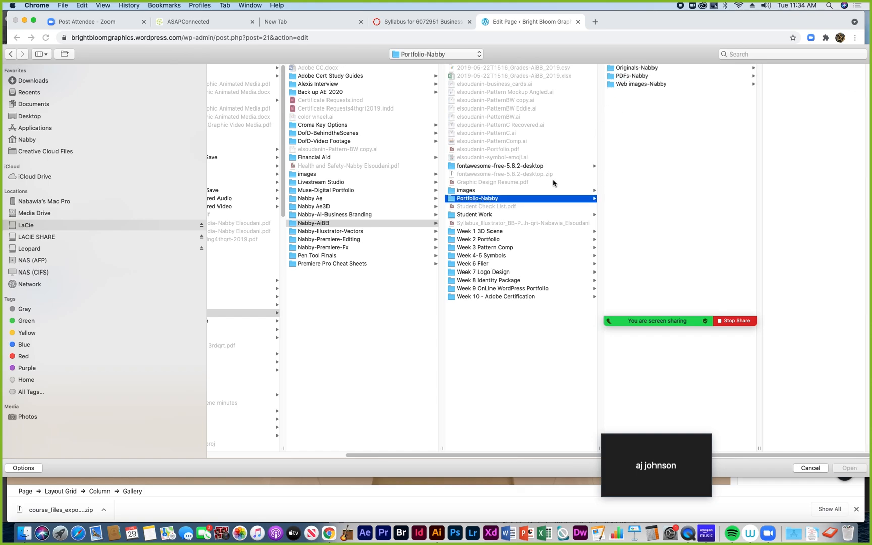
pyautogui.click(628, 84)
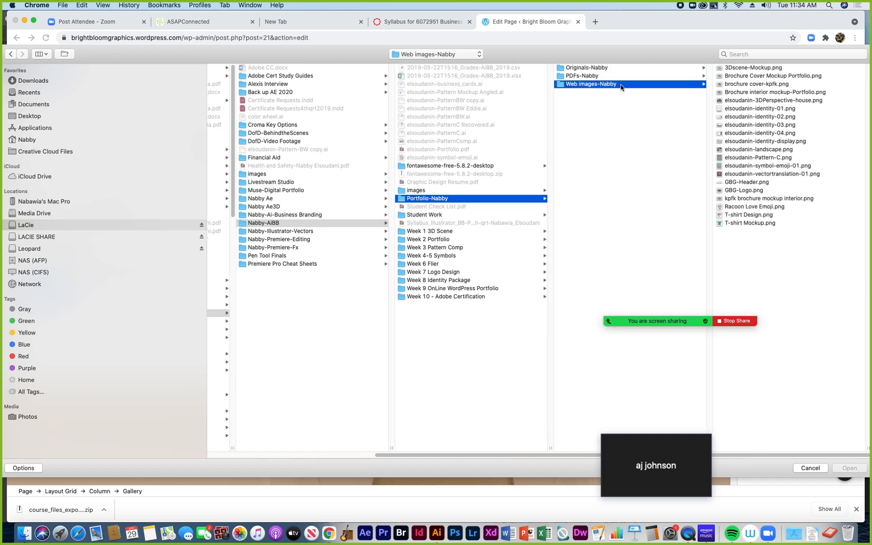
# Step: Preview the portfolio images one by one, from 3Dscene-Mockup.png through the brochure and house images to the identity display image
pyautogui.click(732, 69)
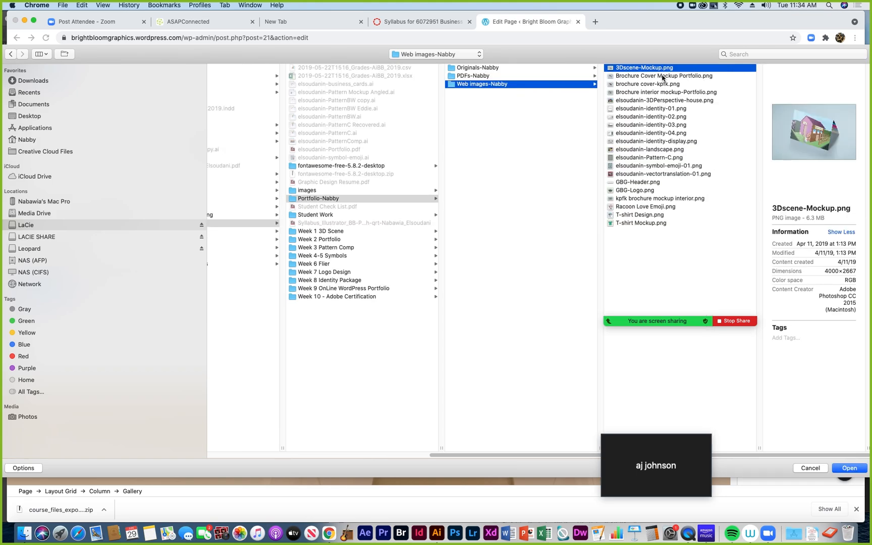
pyautogui.click(664, 77)
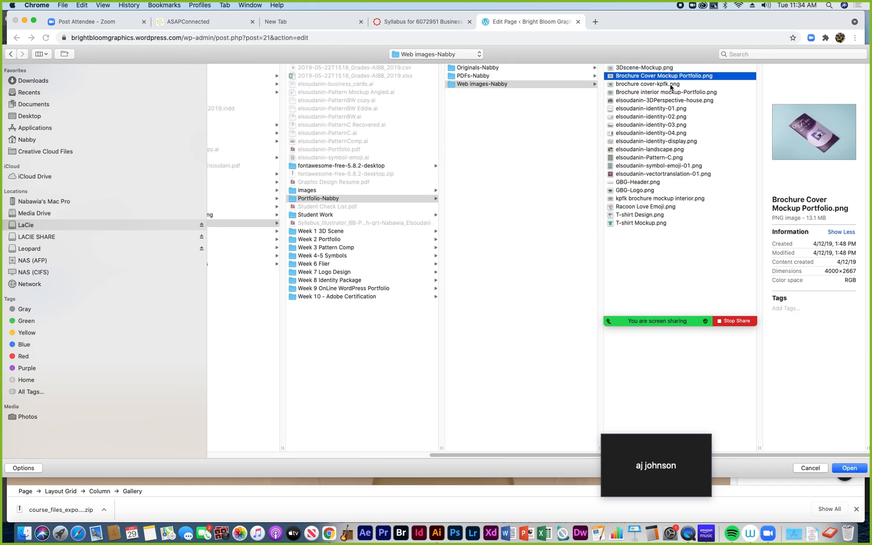
pyautogui.click(672, 84)
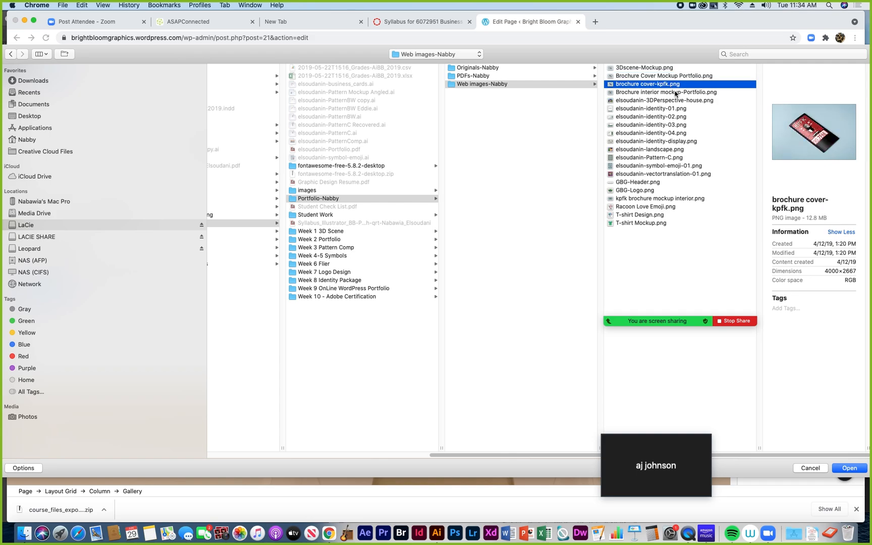
pyautogui.click(676, 93)
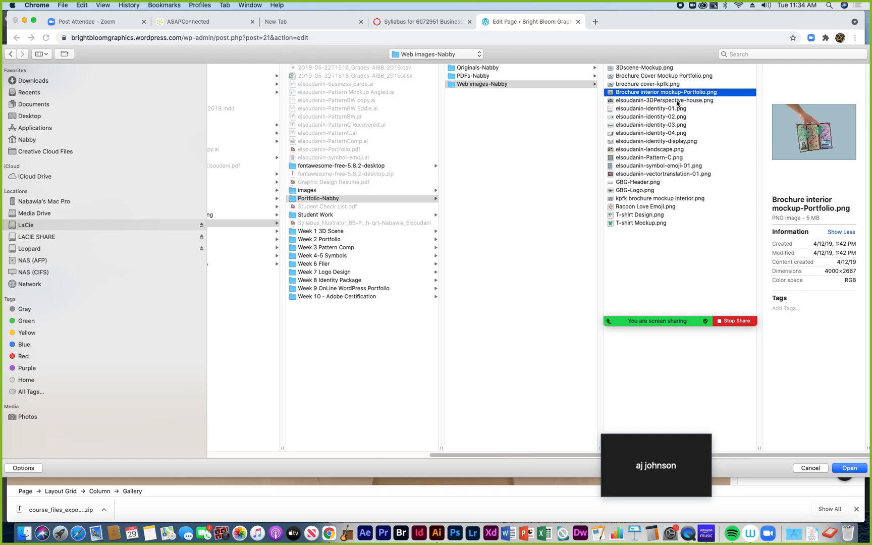
pyautogui.click(676, 100)
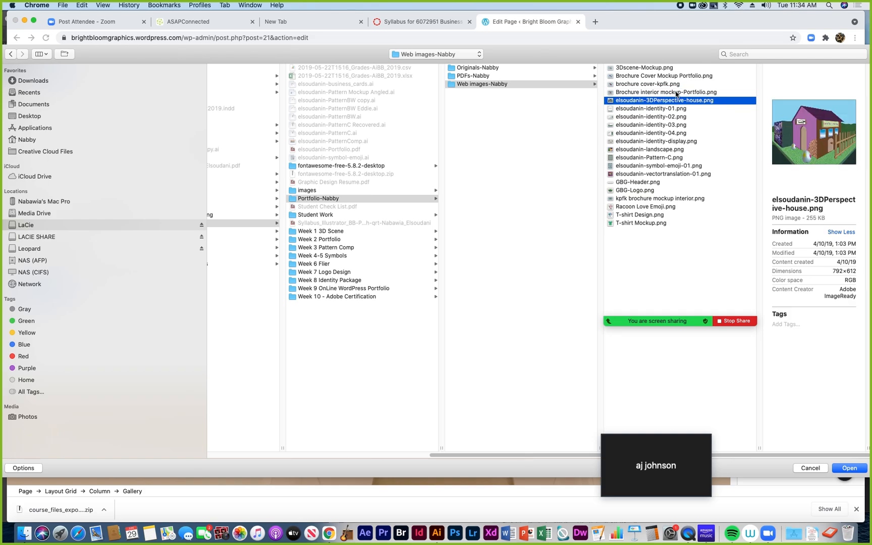
pyautogui.click(676, 93)
pyautogui.click(674, 75)
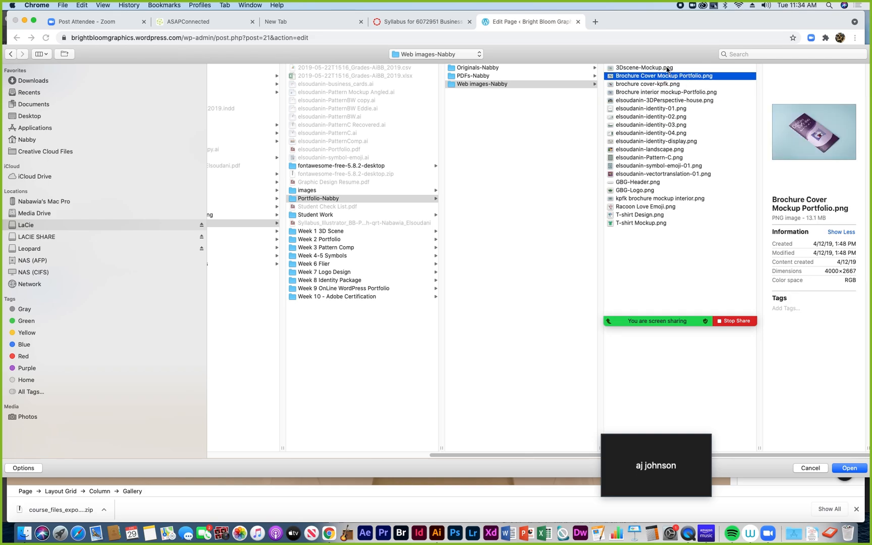
pyautogui.click(667, 68)
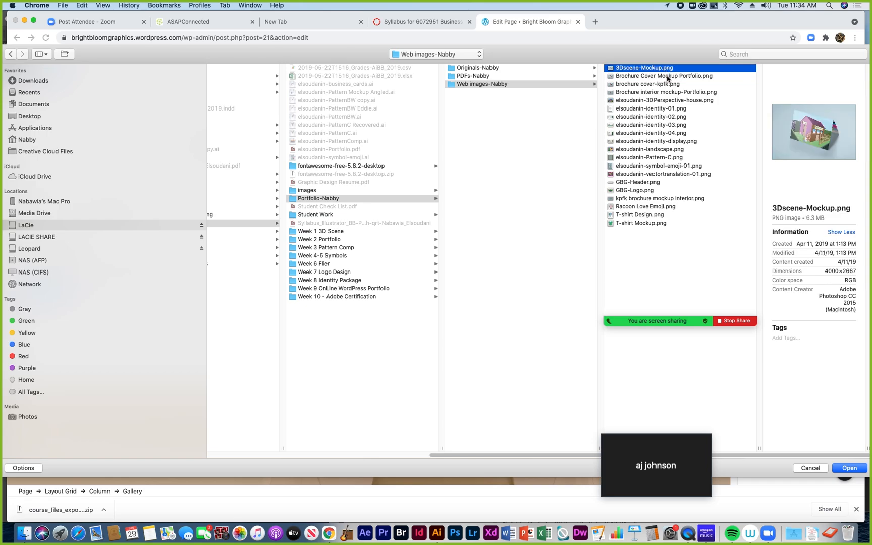
pyautogui.click(667, 75)
pyautogui.click(668, 85)
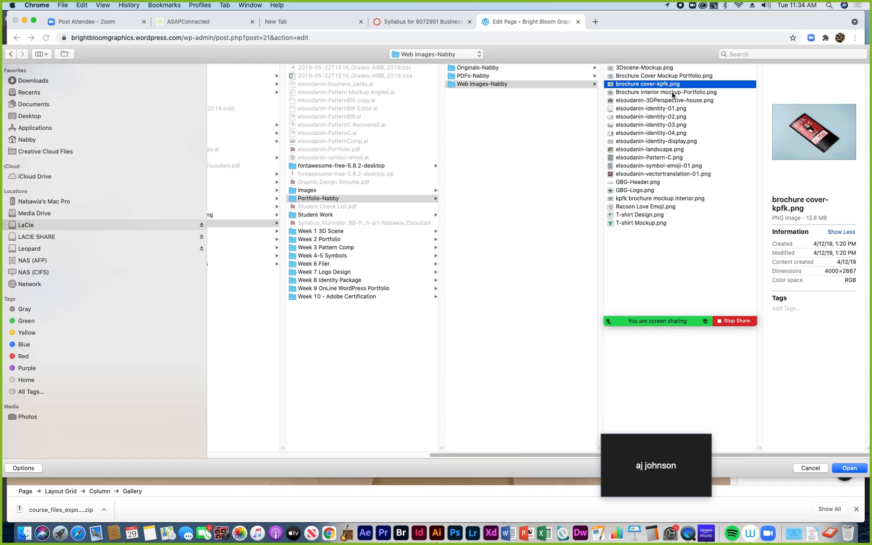
pyautogui.click(673, 93)
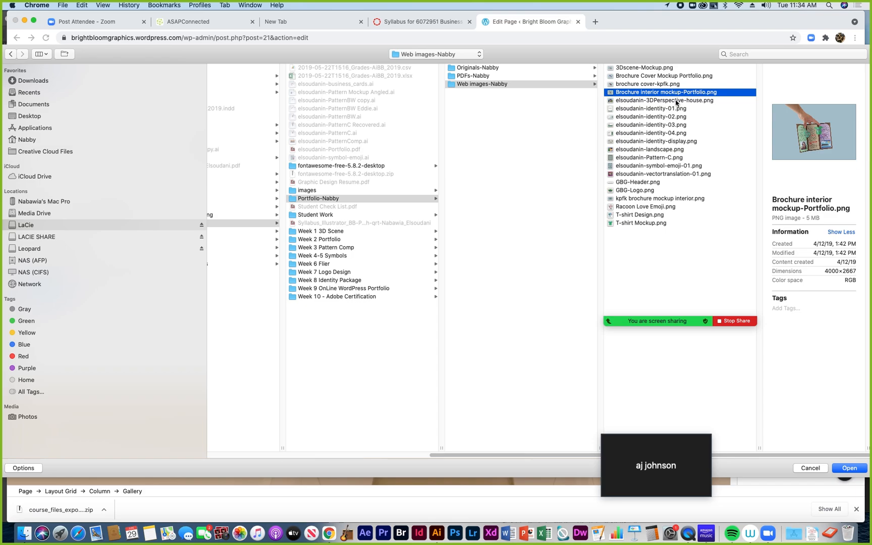
pyautogui.click(676, 102)
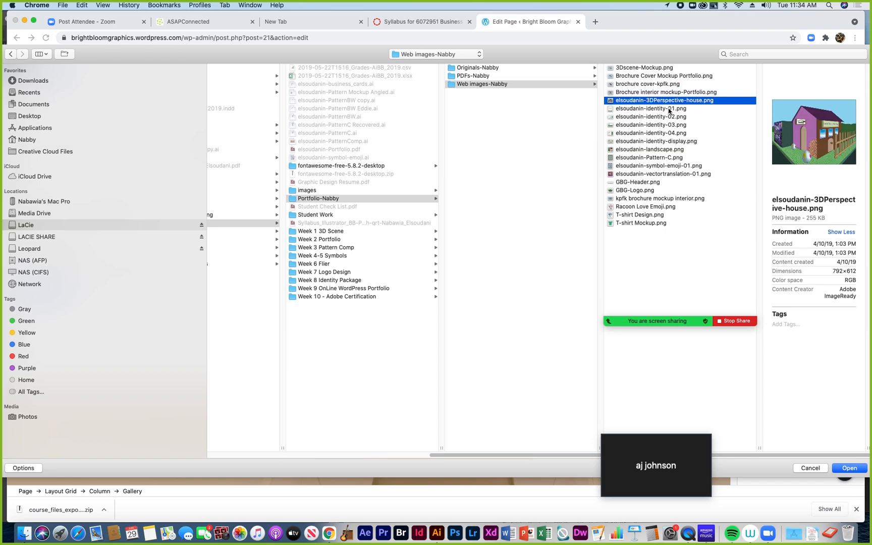
pyautogui.click(669, 109)
pyautogui.click(669, 117)
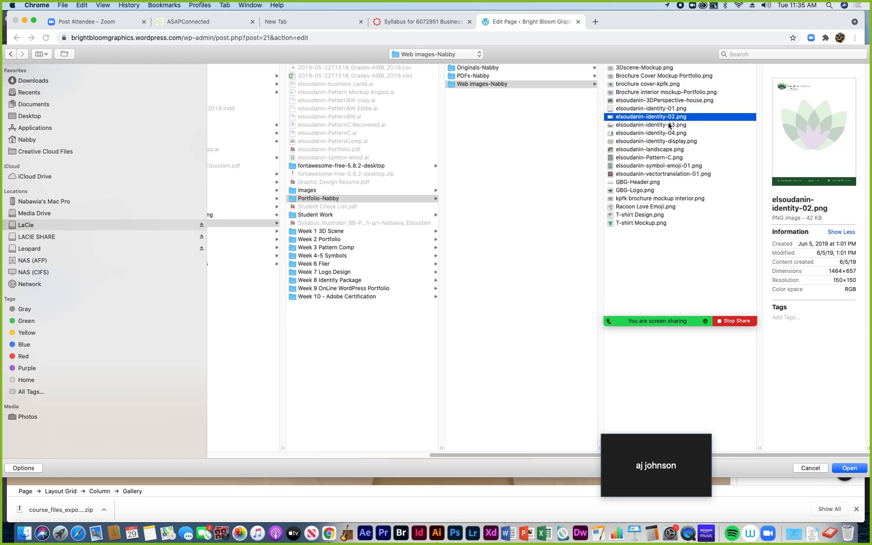
pyautogui.click(669, 125)
pyautogui.click(669, 134)
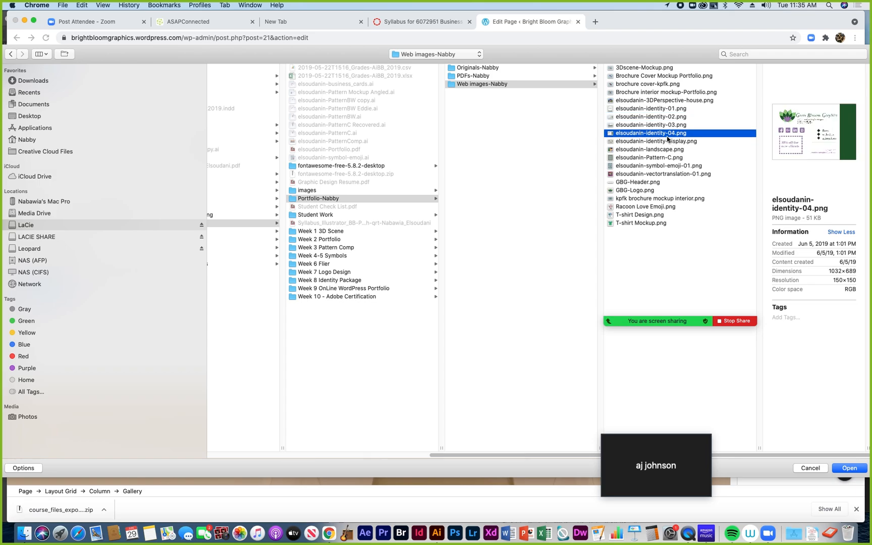
pyautogui.click(668, 143)
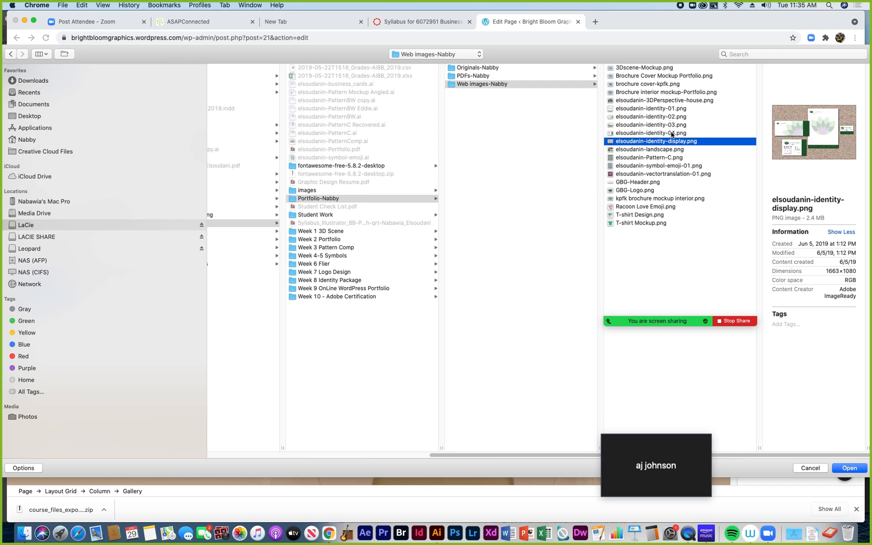
# Step: Upload all images from 3Dscene-Mockup.png to T-shirt Mockup.png into the gallery, leaving out identity images 01, 02 and 03
pyautogui.click(658, 68)
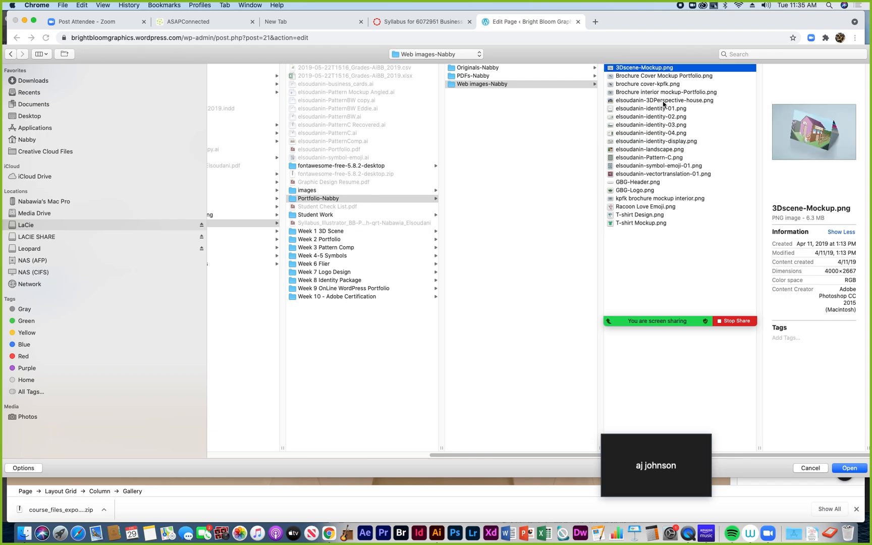
pyautogui.keyDown('shift'); pyautogui.click(649, 225); pyautogui.keyUp('shift')
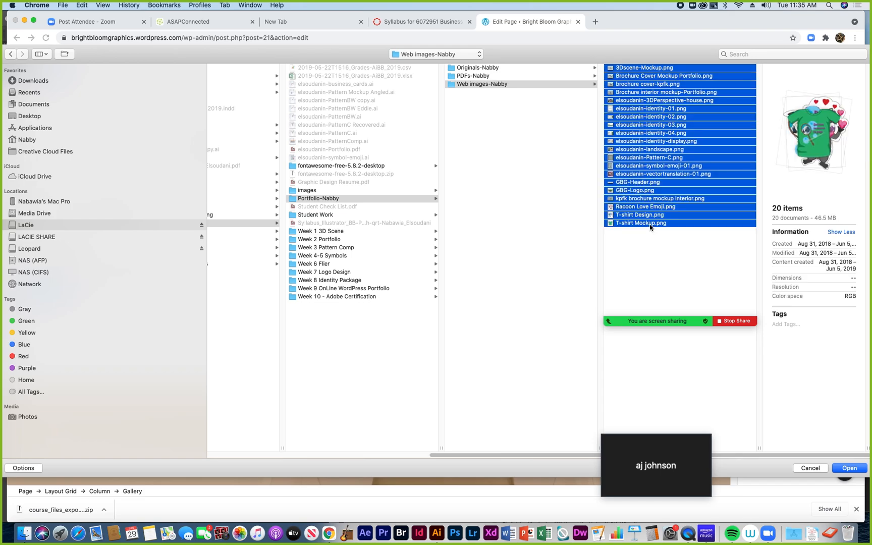
pyautogui.keyDown('super'); pyautogui.click(673, 110); pyautogui.keyUp('super')
pyautogui.keyDown('super'); pyautogui.click(671, 117); pyautogui.keyUp('super')
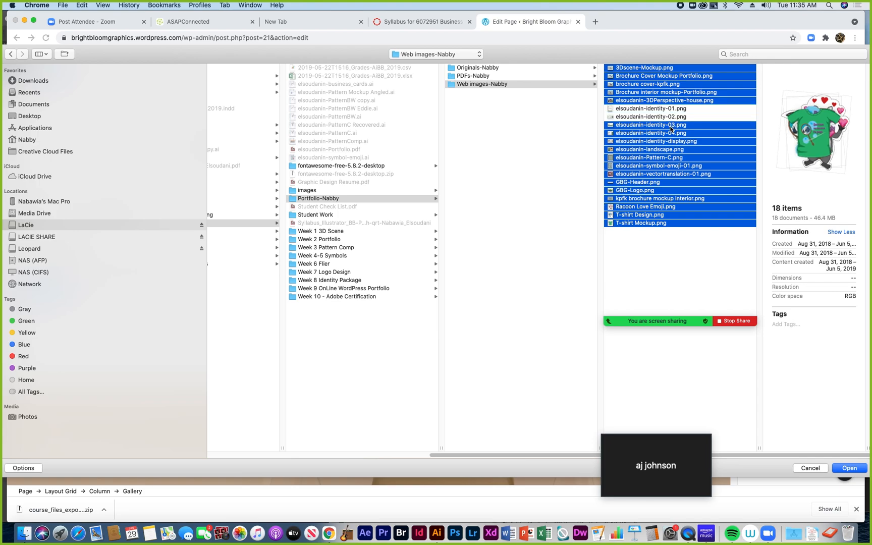
pyautogui.keyDown('super'); pyautogui.click(673, 126); pyautogui.keyUp('super')
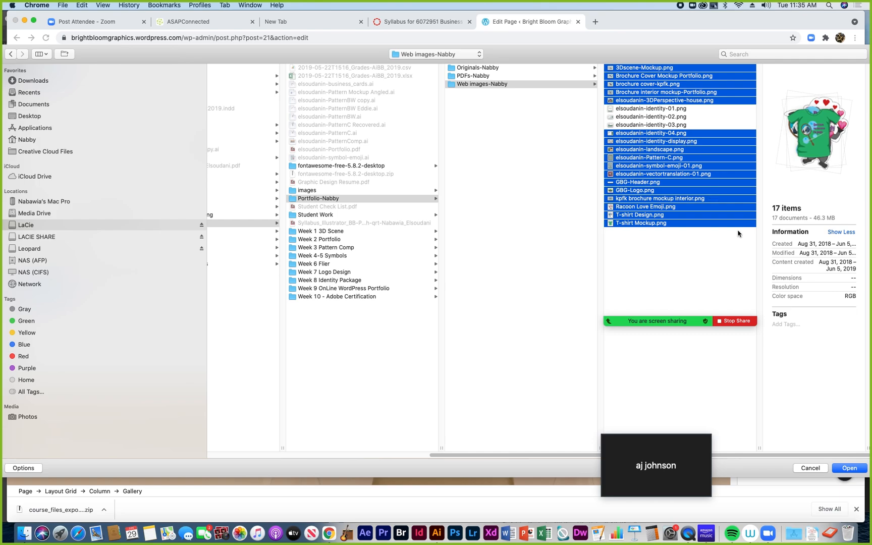
pyautogui.click(848, 468)
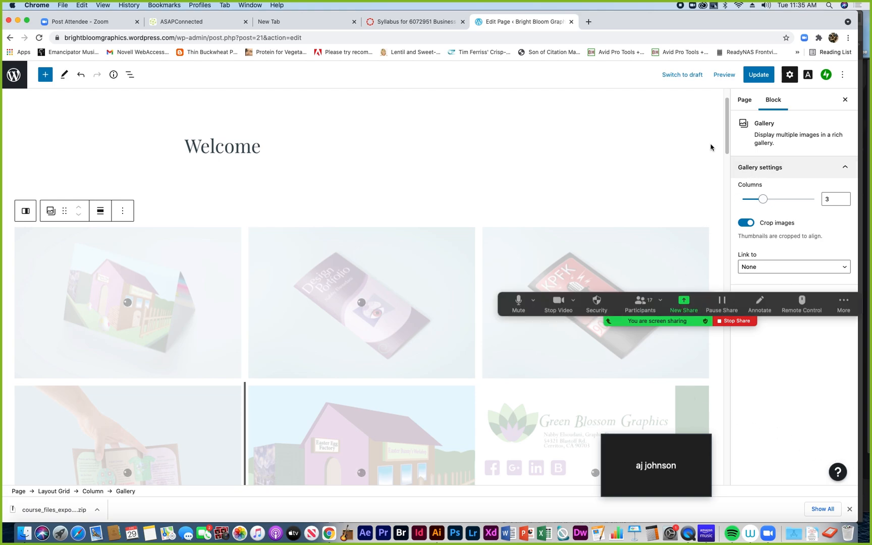
# Step: Review the page down to the About Me section and check the options available for its Media & Text block
pyautogui.moveTo(727, 142)
pyautogui.mouseDown()
pyautogui.moveTo(722, 199)
pyautogui.moveTo(723, 133)
pyautogui.mouseUp()
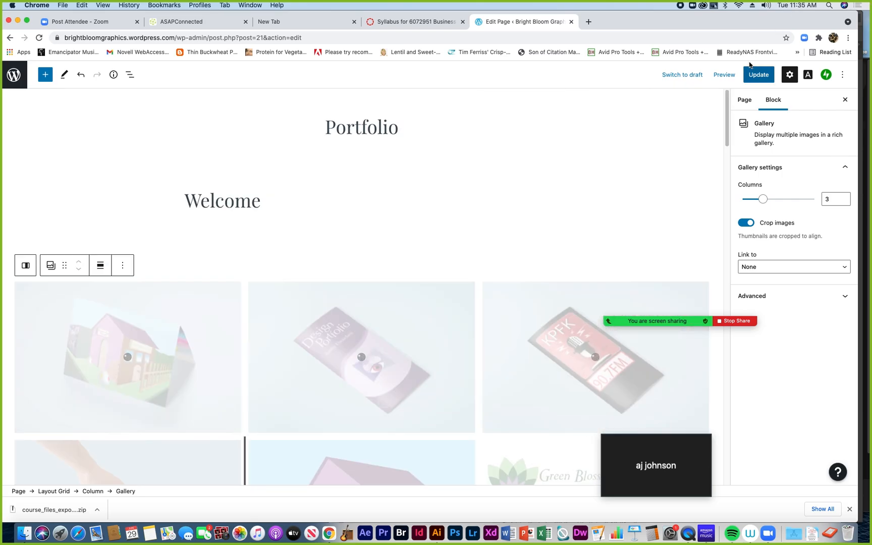
pyautogui.moveTo(727, 110); pyautogui.dragTo(716, 381)
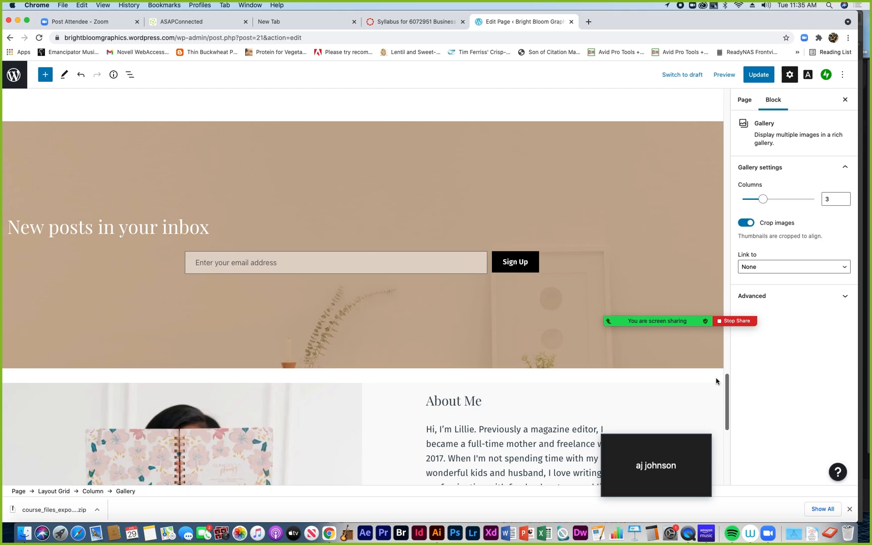
pyautogui.moveTo(716, 381)
pyautogui.mouseDown()
pyautogui.moveTo(724, 415)
pyautogui.moveTo(719, 115)
pyautogui.moveTo(699, 388)
pyautogui.mouseUp()
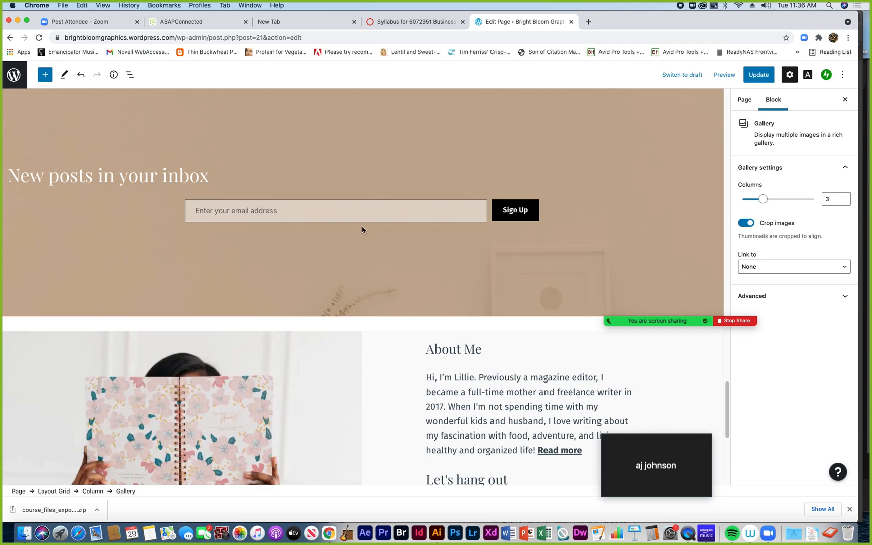
pyautogui.scroll(-3, 725, 404)
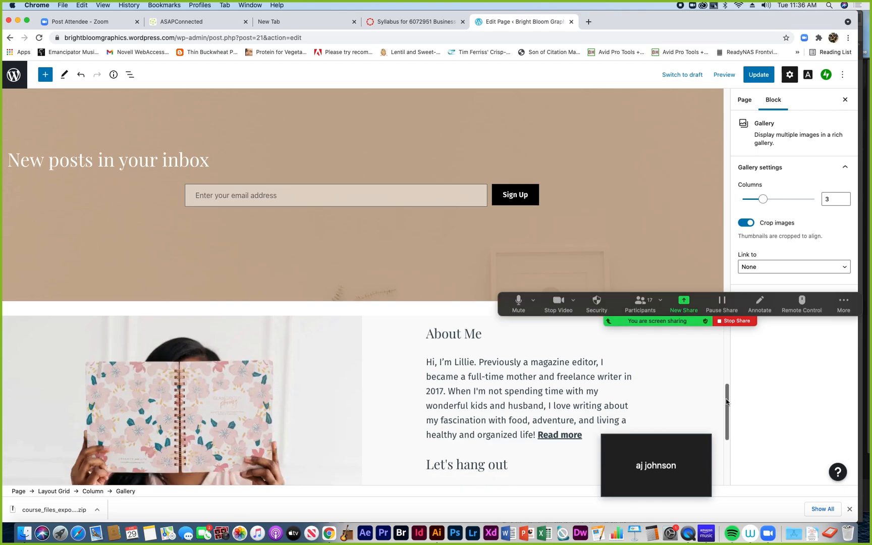
pyautogui.scroll(-5, 725, 404)
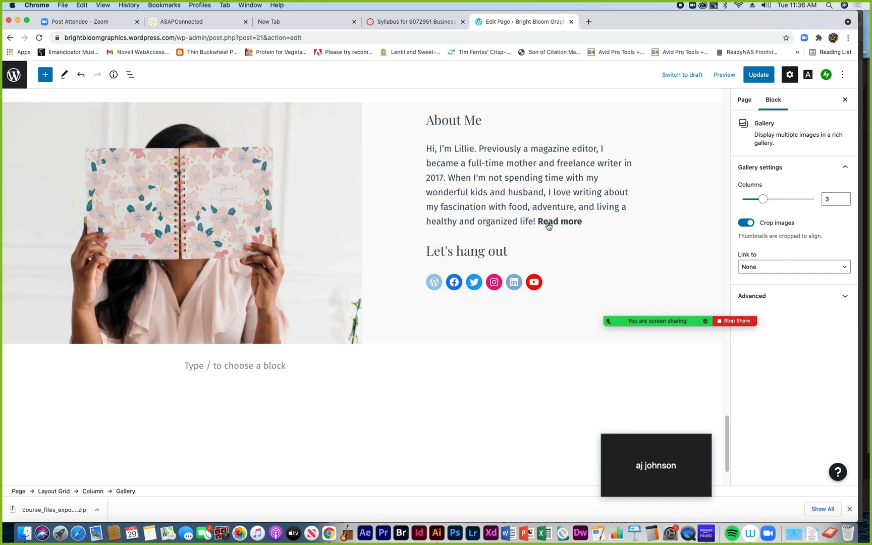
pyautogui.click(328, 134)
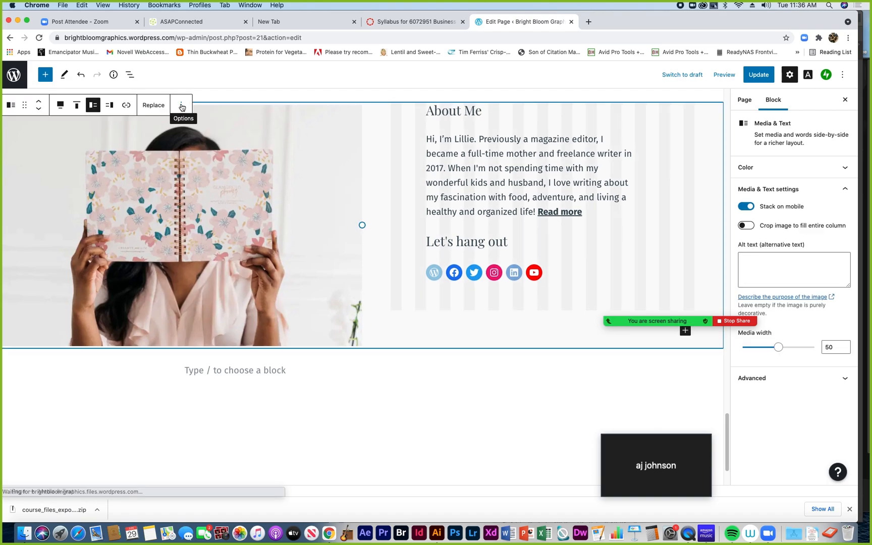
pyautogui.click(182, 106)
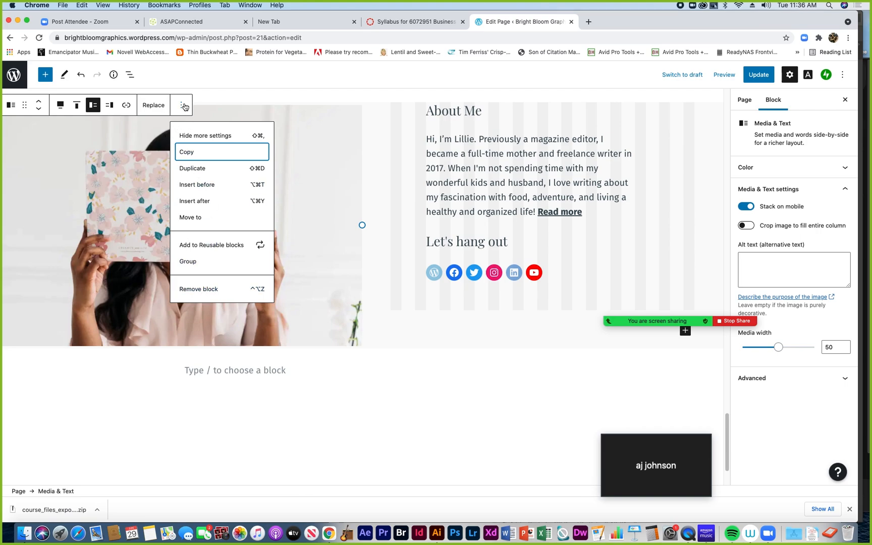
pyautogui.click(248, 100)
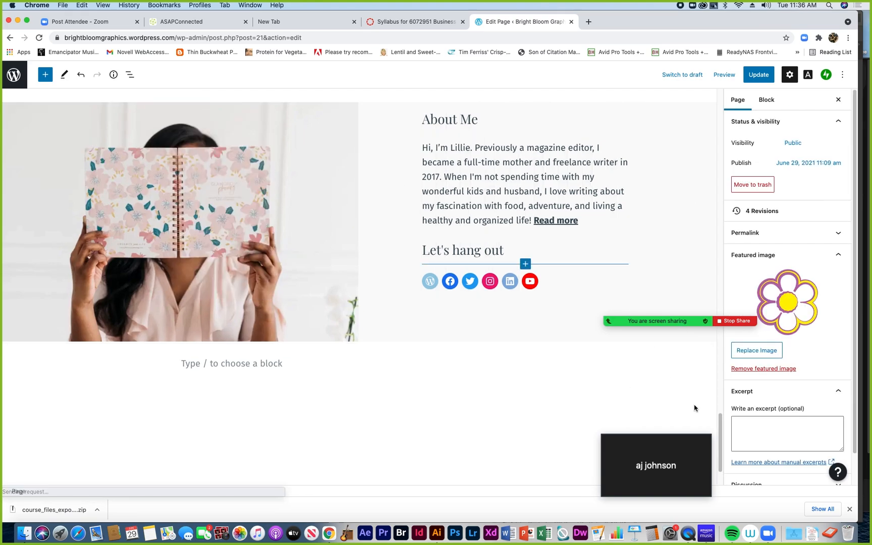
pyautogui.moveTo(721, 419); pyautogui.dragTo(683, 108)
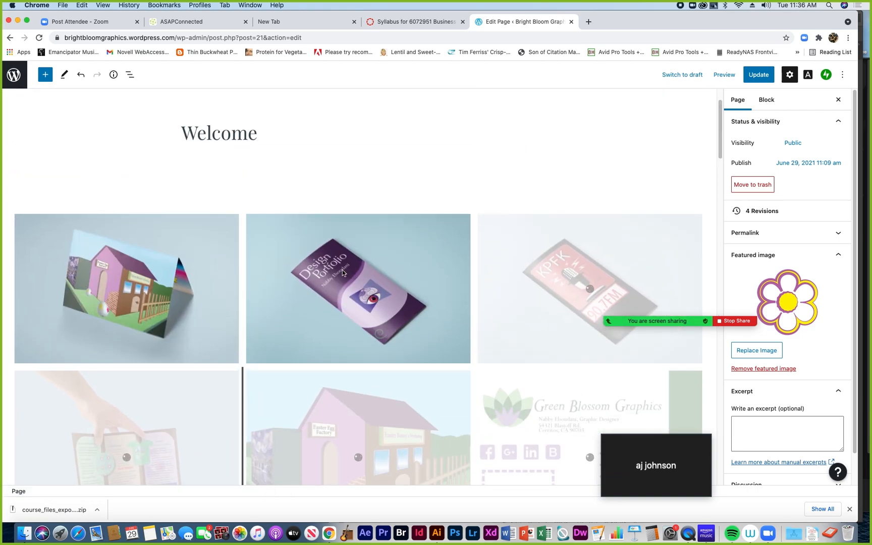
# Step: Inspect the first two gallery images' editing controls and the caption field of the folded house card image
pyautogui.click(173, 286)
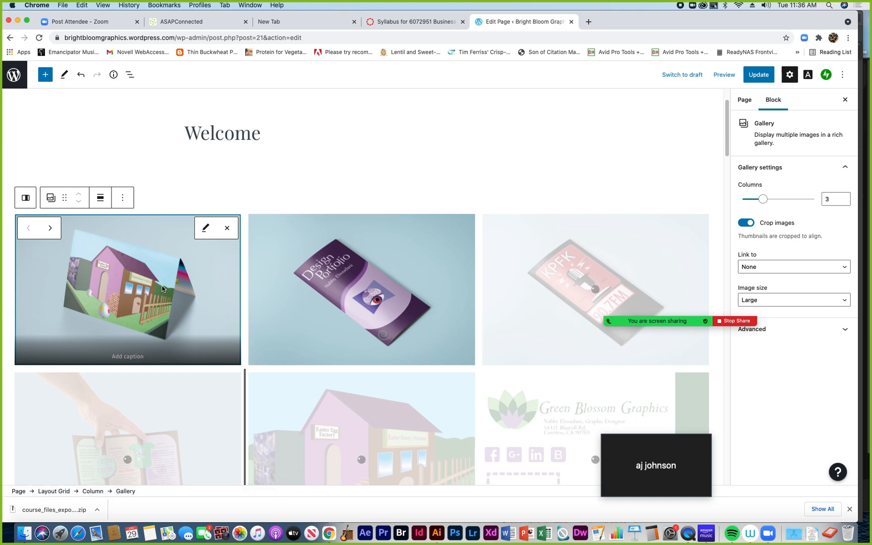
pyautogui.click(338, 291)
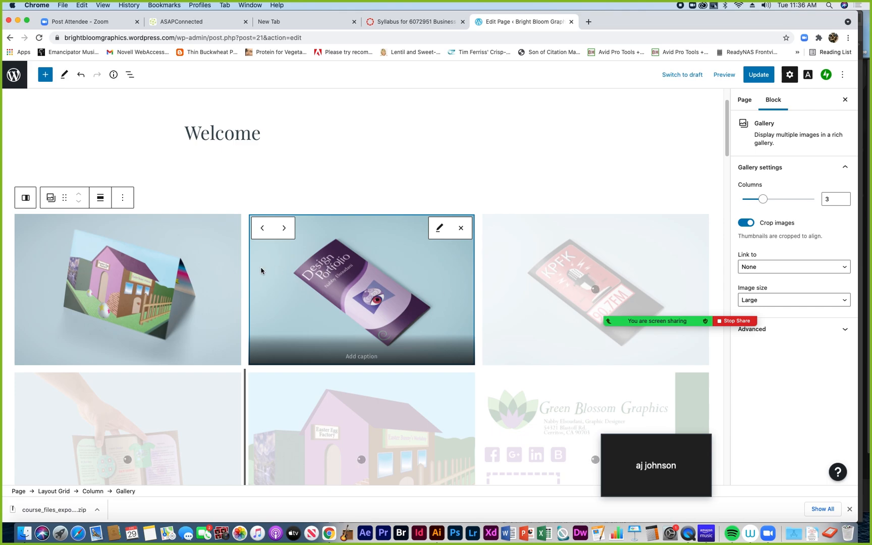
pyautogui.click(195, 276)
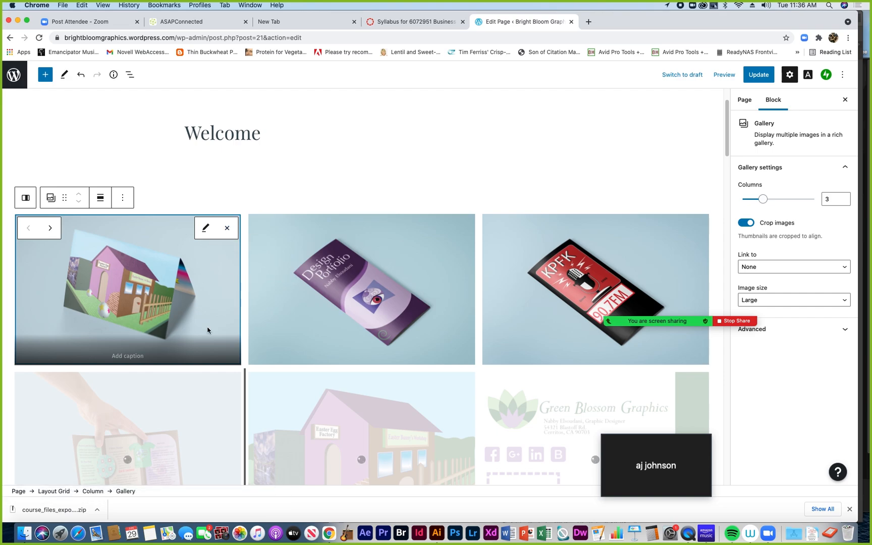
pyautogui.click(126, 355)
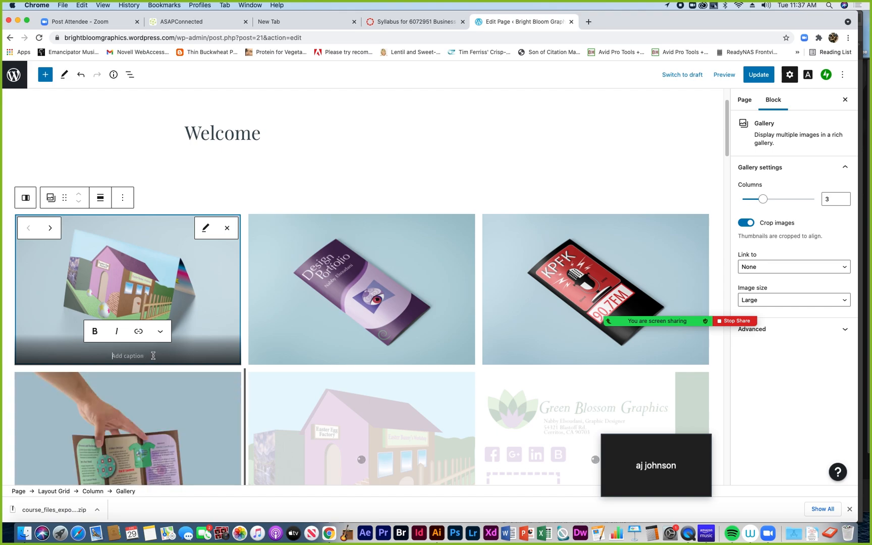
pyautogui.click(370, 324)
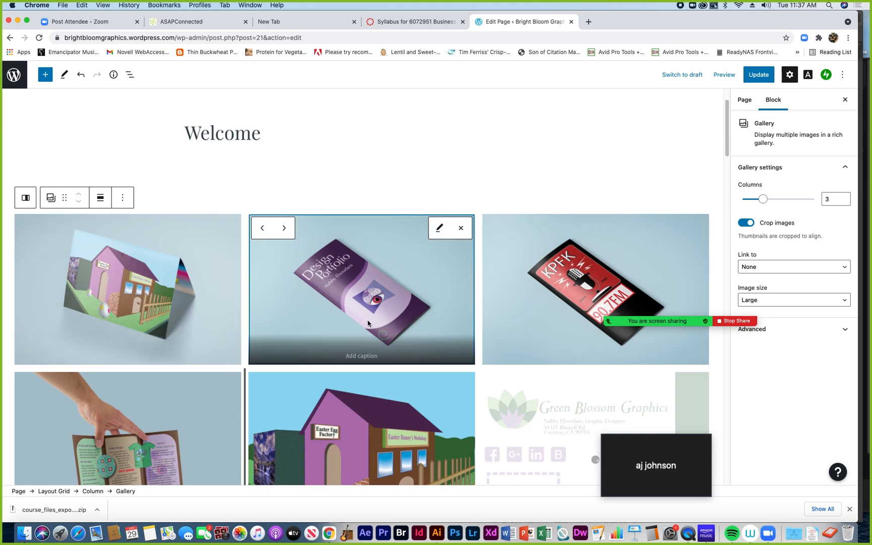
# Step: Try out a caption on the Design Portfolio brochure image in the gallery and erase the attempted text
pyautogui.click(365, 354)
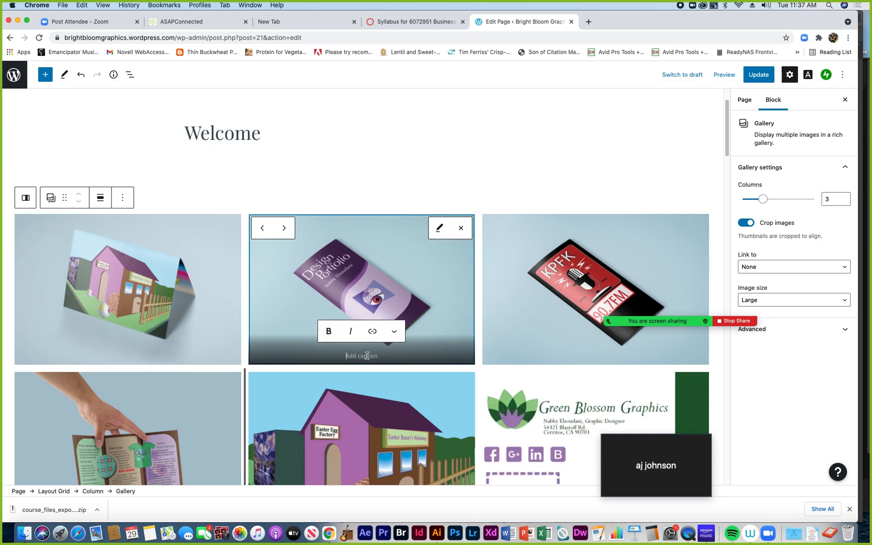
pyautogui.write('Portfol')
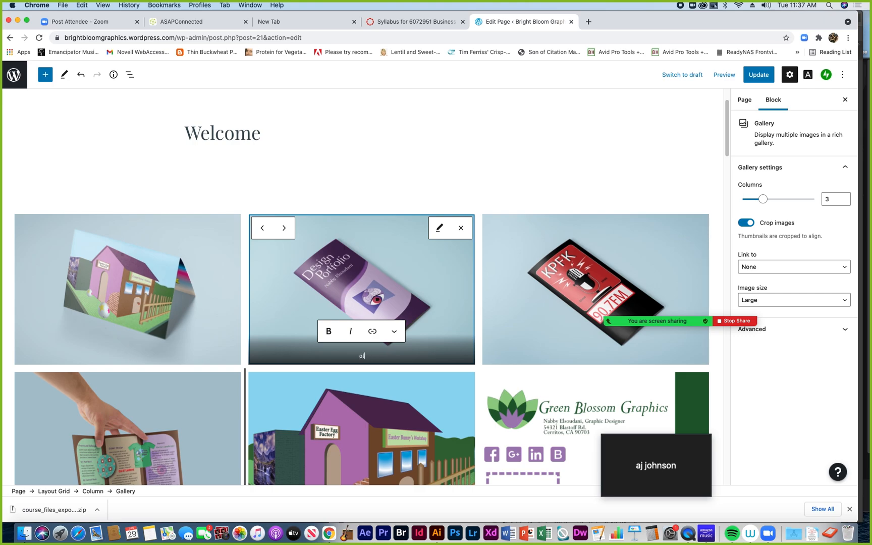
pyautogui.write('o')
pyautogui.press('BackSpace')
pyautogui.press('BackSpace')
pyautogui.press('BackSpace')
pyautogui.press('BackSpace')
pyautogui.write('Portfo')
pyautogui.press('BackSpace')
pyautogui.press('BackSpace')
pyautogui.press('BackSpace')
pyautogui.press('BackSpace')
pyautogui.press('BackSpace')
pyautogui.press('BackSpace')
pyautogui.write('Br')
pyautogui.press('BackSpace')
pyautogui.press('BackSpace')
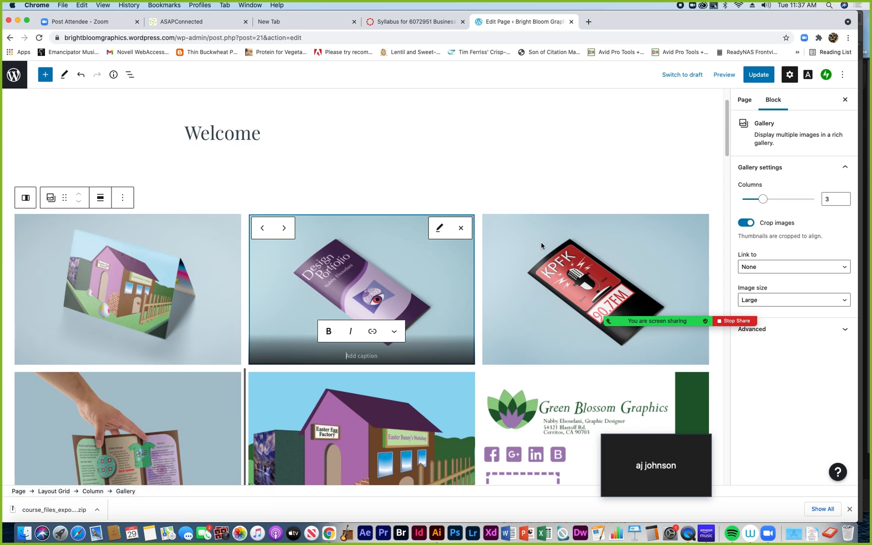
# Step: Try higher column counts for the gallery and return it to 3 columns
pyautogui.moveTo(765, 318)
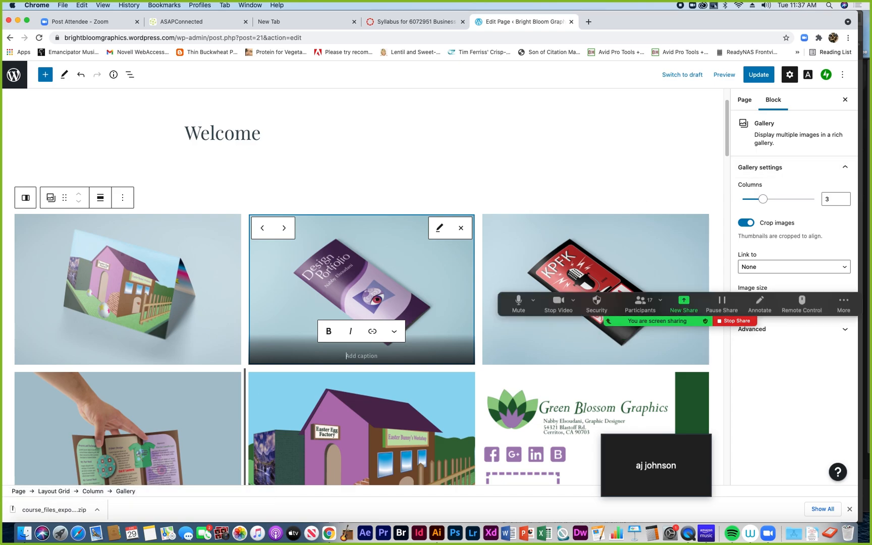
pyautogui.moveTo(505, 304); pyautogui.dragTo(144, 282)
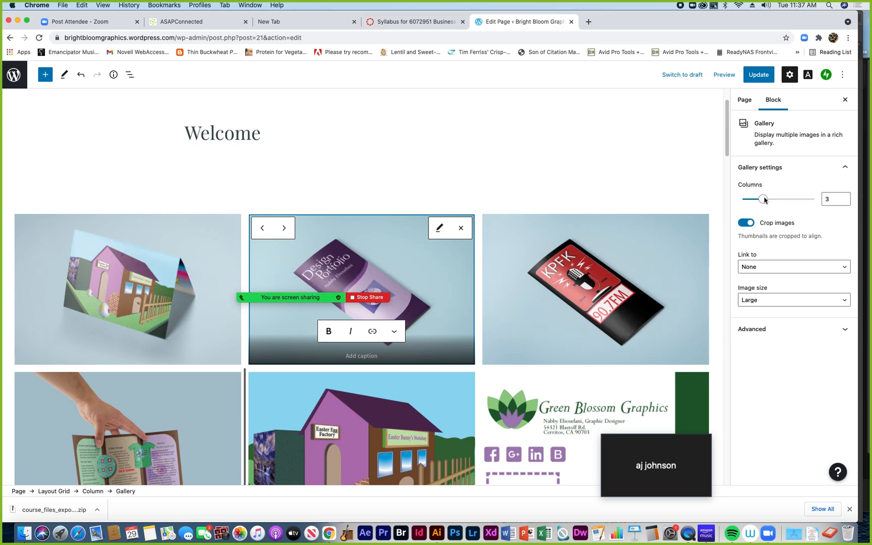
pyautogui.moveTo(764, 200); pyautogui.dragTo(776, 201)
pyautogui.click(786, 202)
pyautogui.press('Left')
pyautogui.press('Left')
pyautogui.click(777, 202)
pyautogui.press('Left')
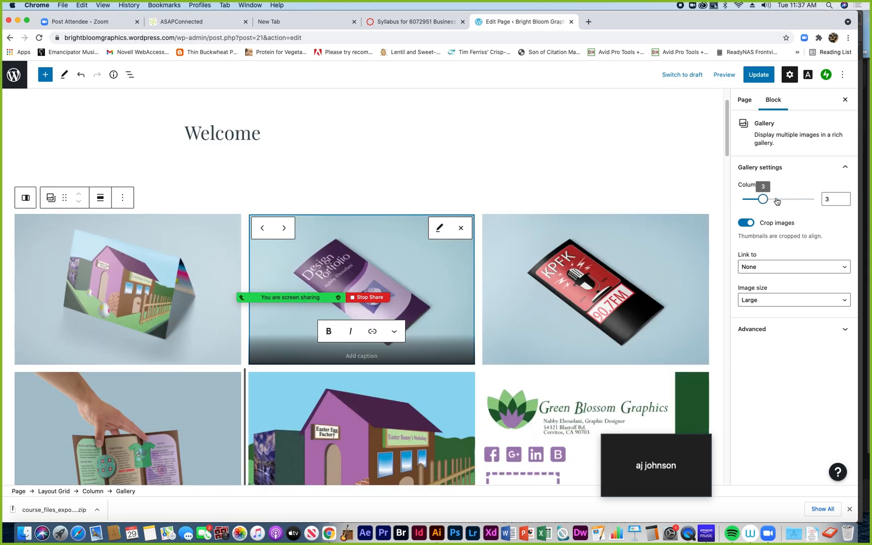
# Step: Turn the gallery's image cropping off and back on, and check the link target choices
pyautogui.click(747, 224)
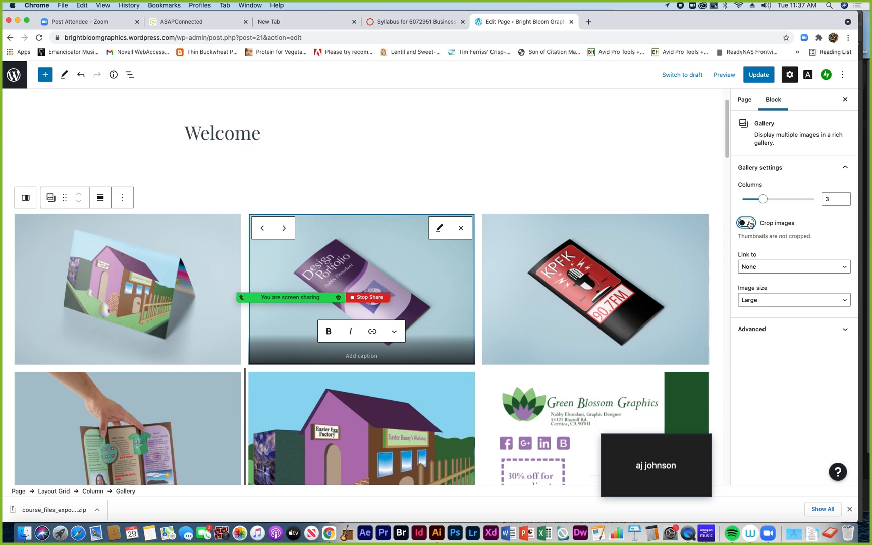
pyautogui.click(750, 225)
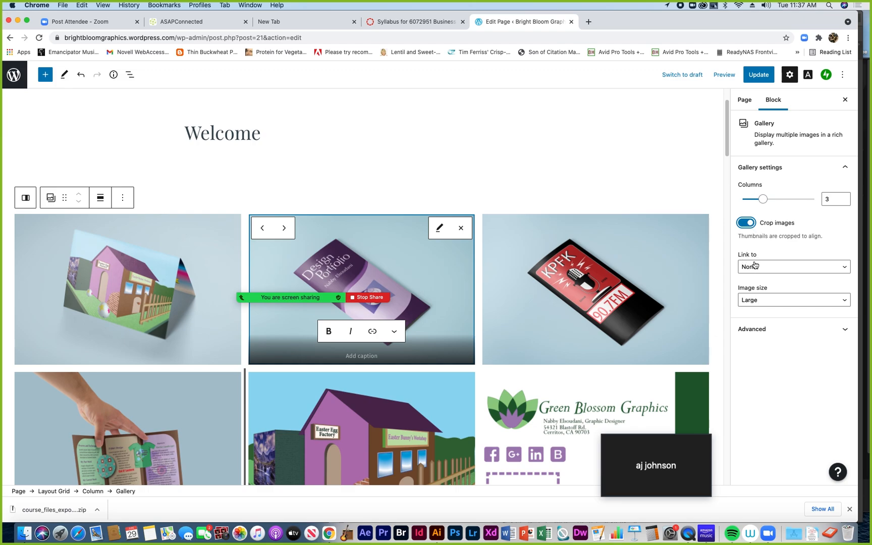
pyautogui.click(846, 271)
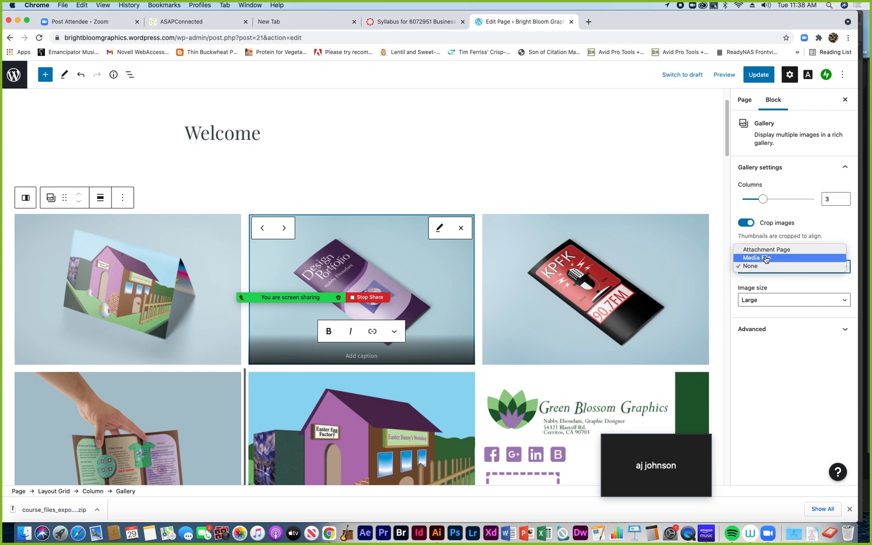
pyautogui.click(831, 236)
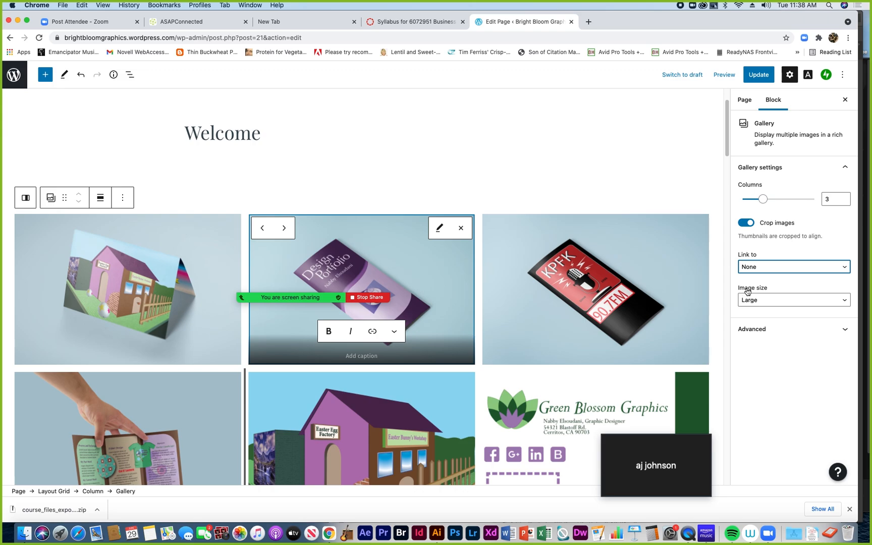
# Step: Try the Thumbnail and Full Size image sizes on the gallery, and set the size back to Large
pyautogui.click(843, 301)
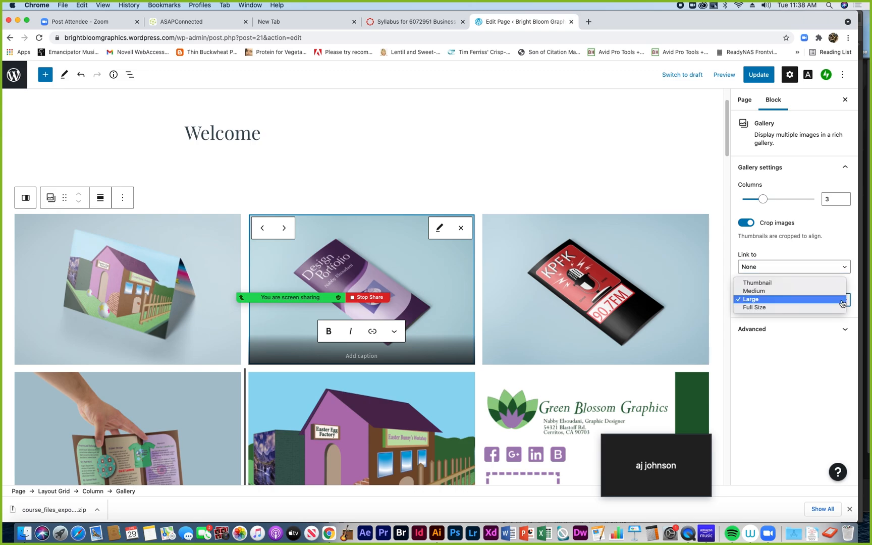
pyautogui.click(757, 282)
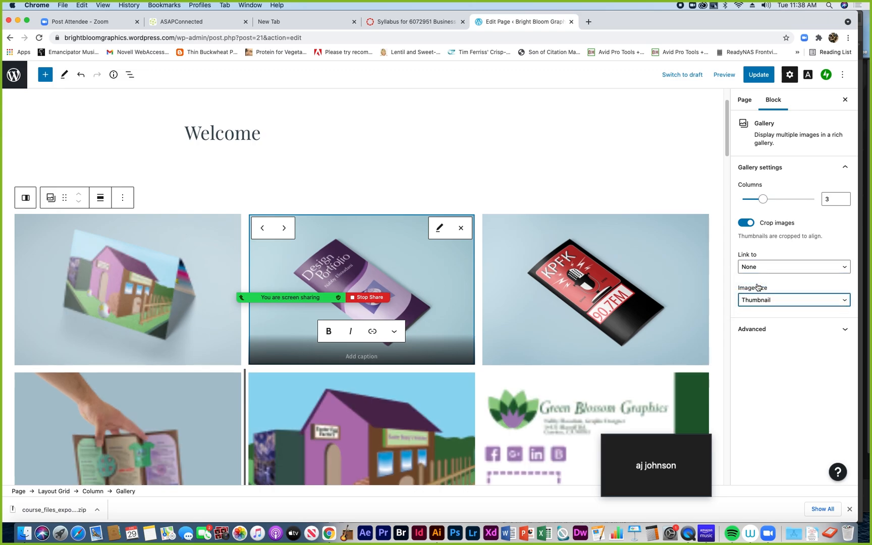
pyautogui.click(848, 303)
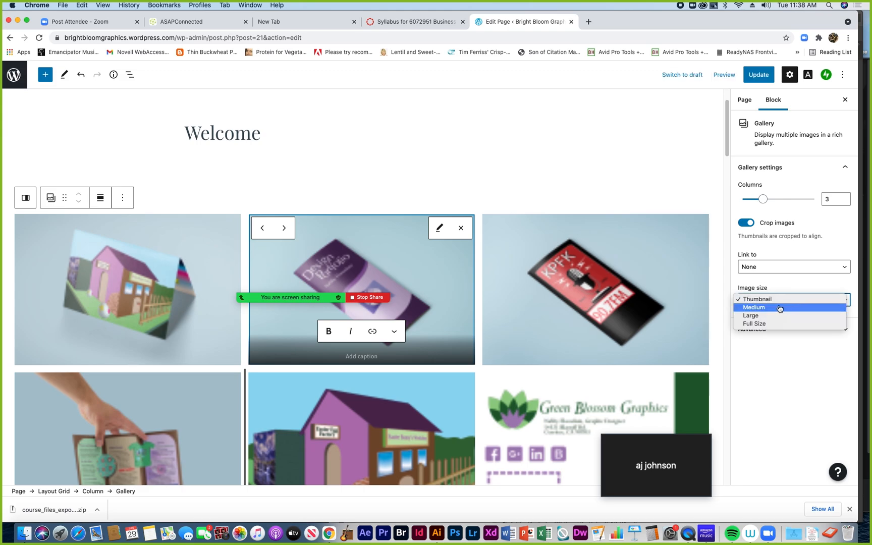
pyautogui.click(759, 323)
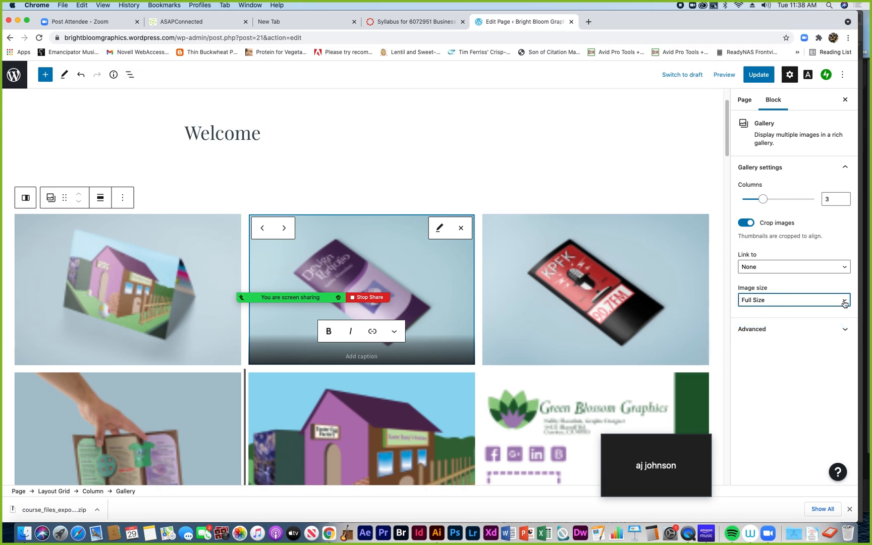
pyautogui.click(768, 301)
pyautogui.click(765, 292)
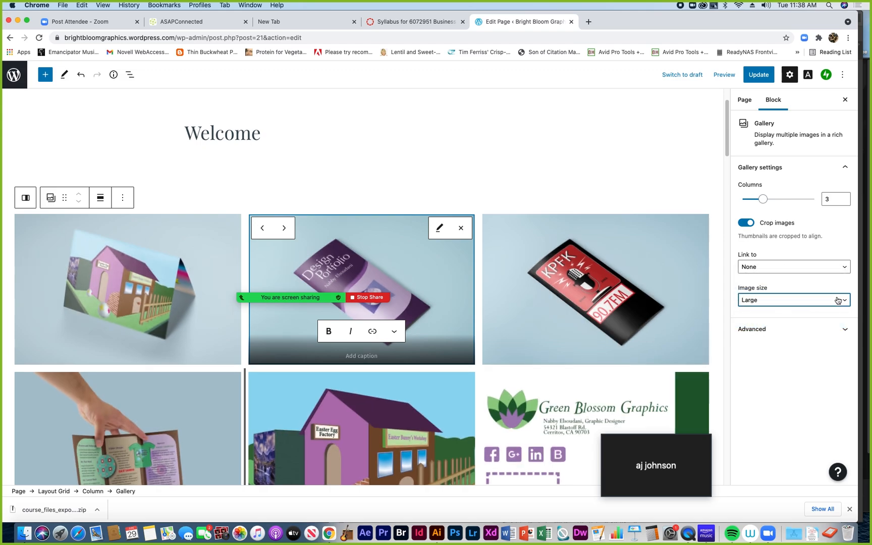
# Step: Check the gallery's image size choices and its advanced HTML anchor and CSS class settings
pyautogui.click(818, 303)
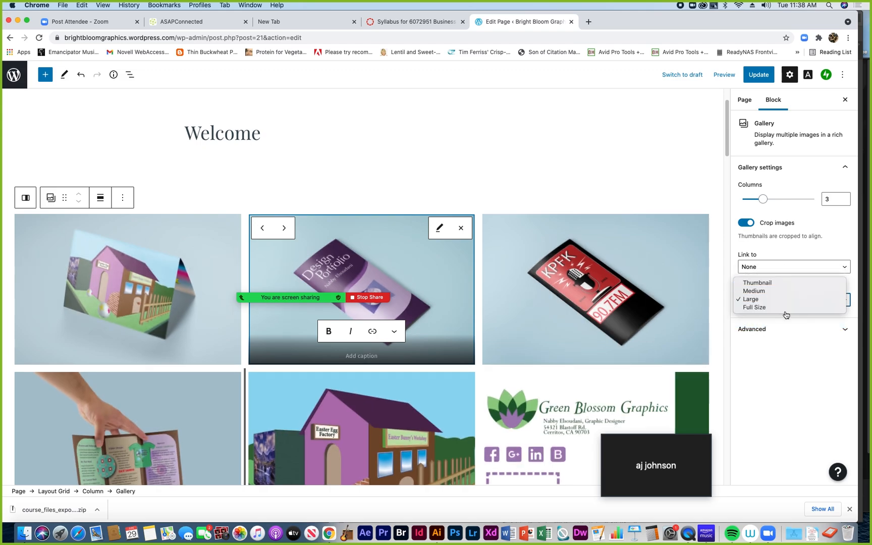
pyautogui.click(840, 248)
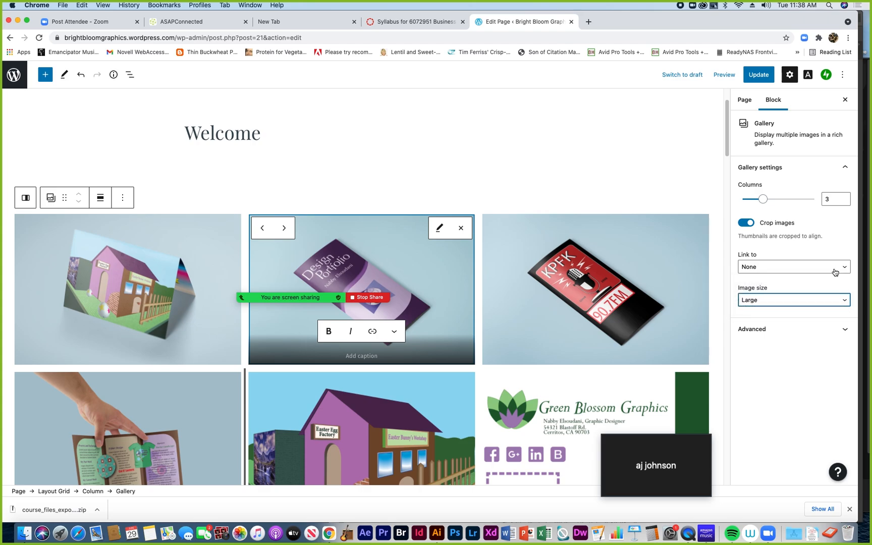
pyautogui.click(820, 333)
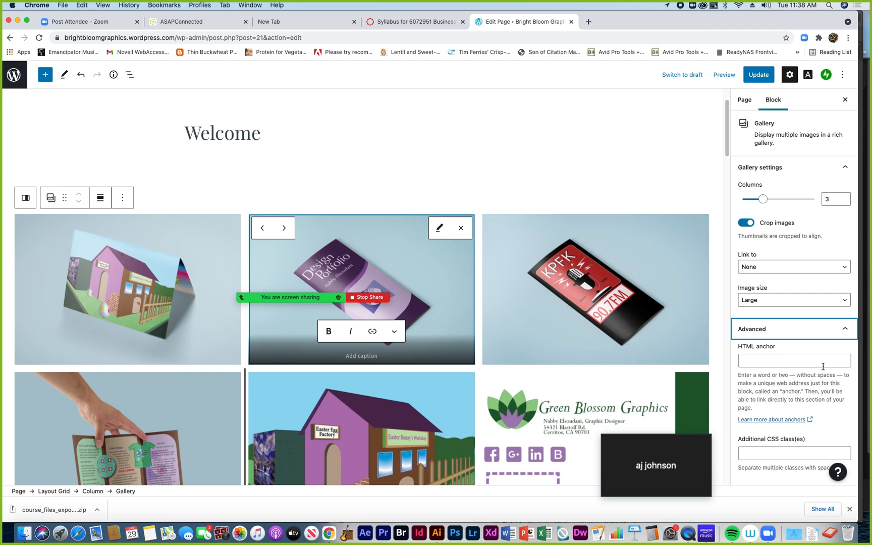
pyautogui.click(845, 331)
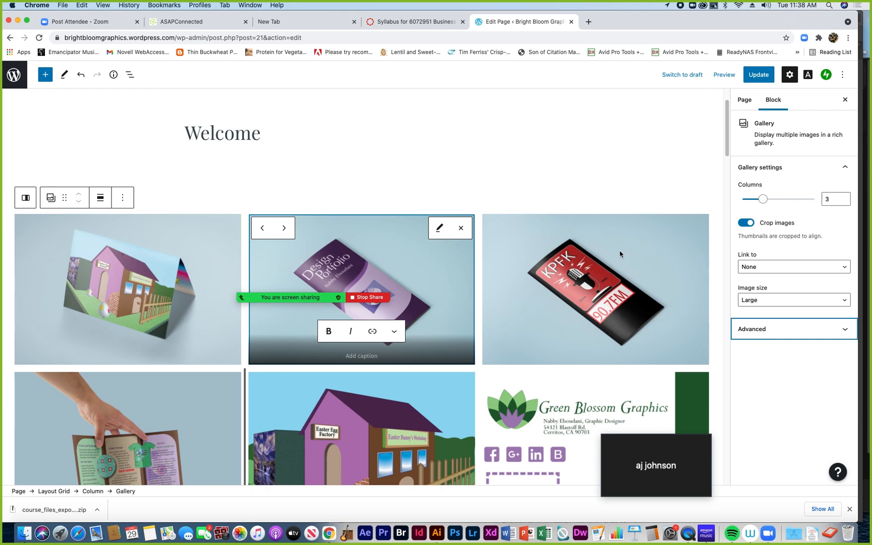
# Step: Move the Design Portfolio brochure image to the first position in the Portfolio page's gallery
pyautogui.scroll(-5, 614, 261)
pyautogui.scroll(-10, 614, 262)
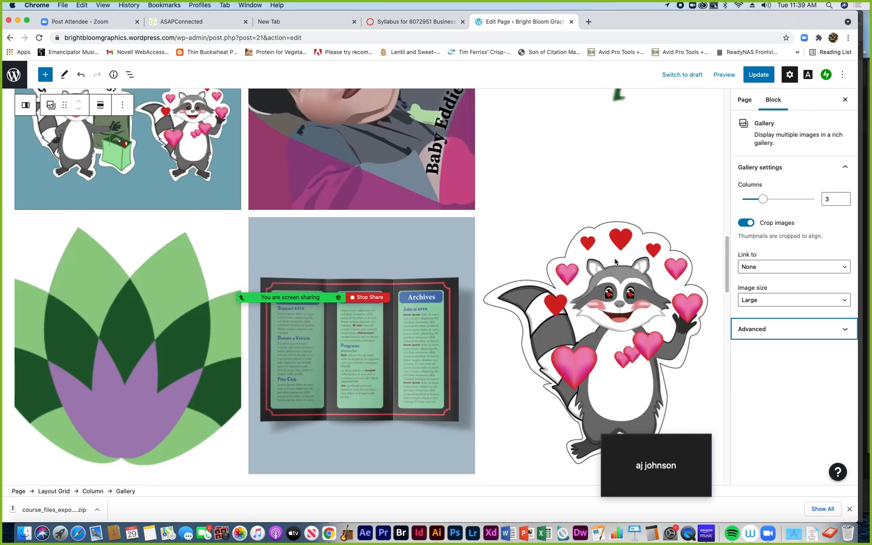
pyautogui.scroll(15, 548, 263)
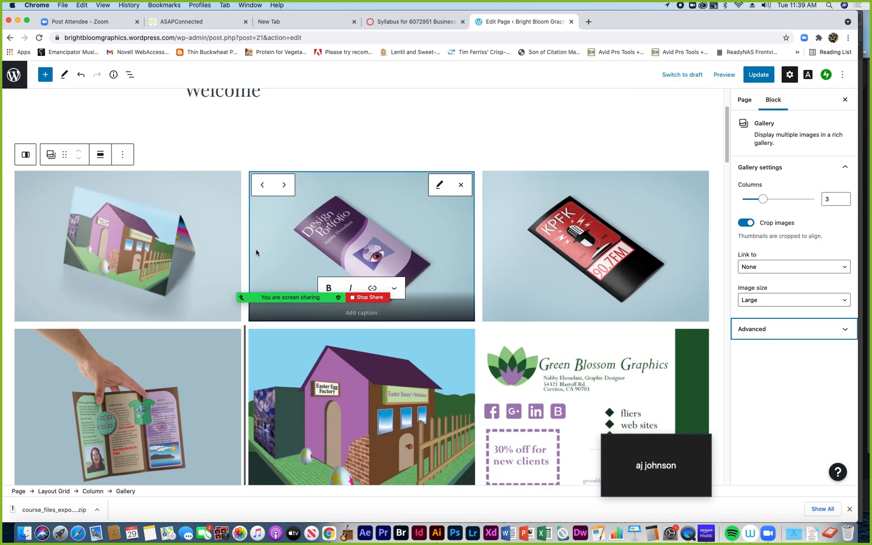
pyautogui.click(262, 187)
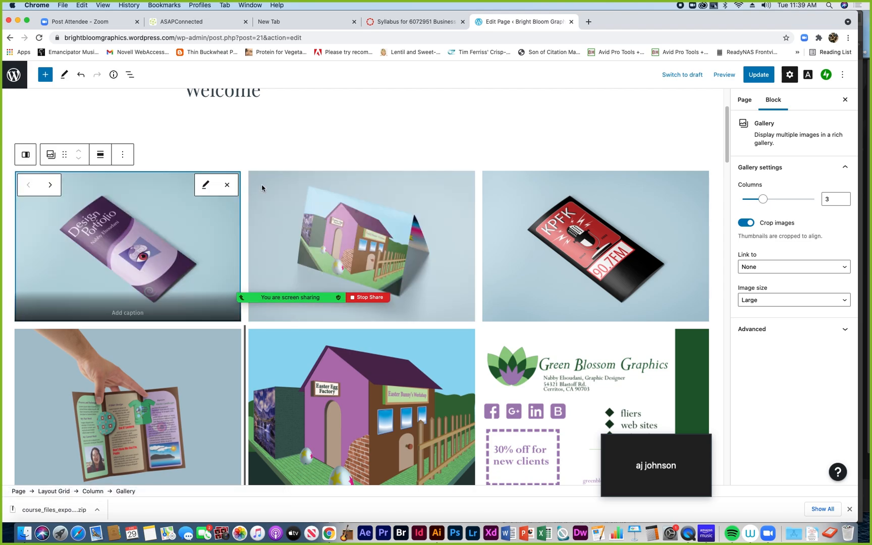
# Step: Move the image of the hand holding an open brochure up to second place in the gallery
pyautogui.moveTo(277, 291)
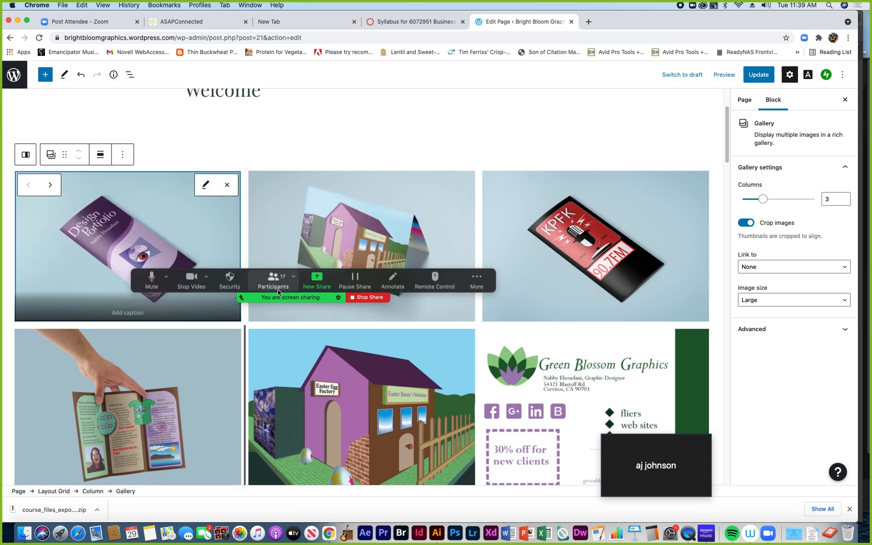
pyautogui.click(202, 365)
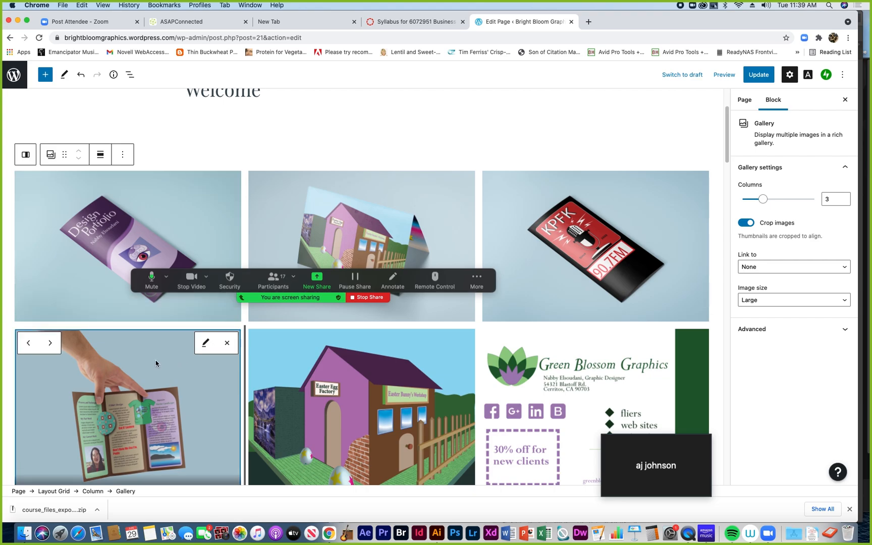
pyautogui.click(30, 344)
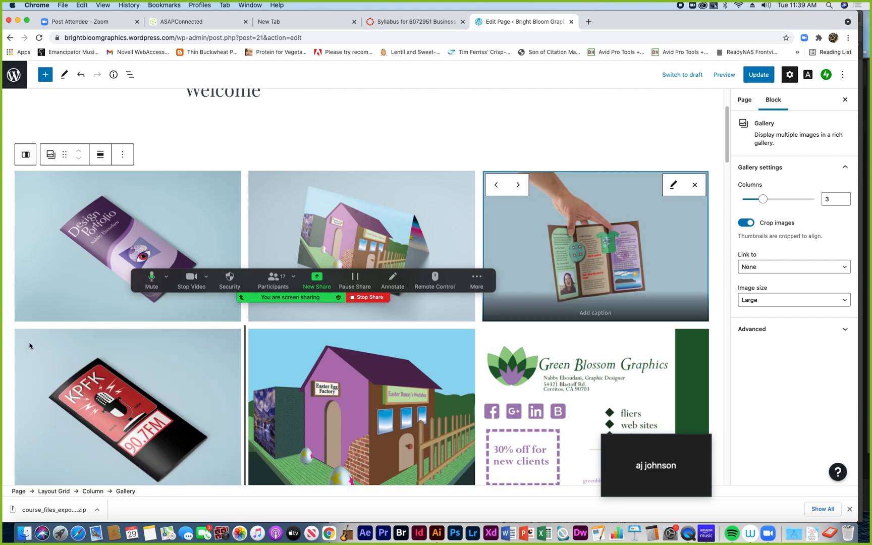
pyautogui.click(496, 186)
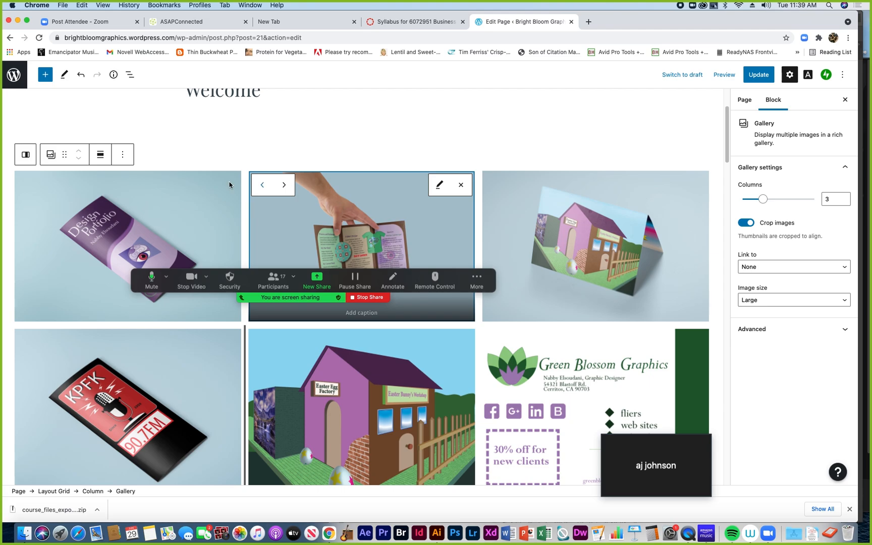
pyautogui.moveTo(127, 281); pyautogui.dragTo(292, 408)
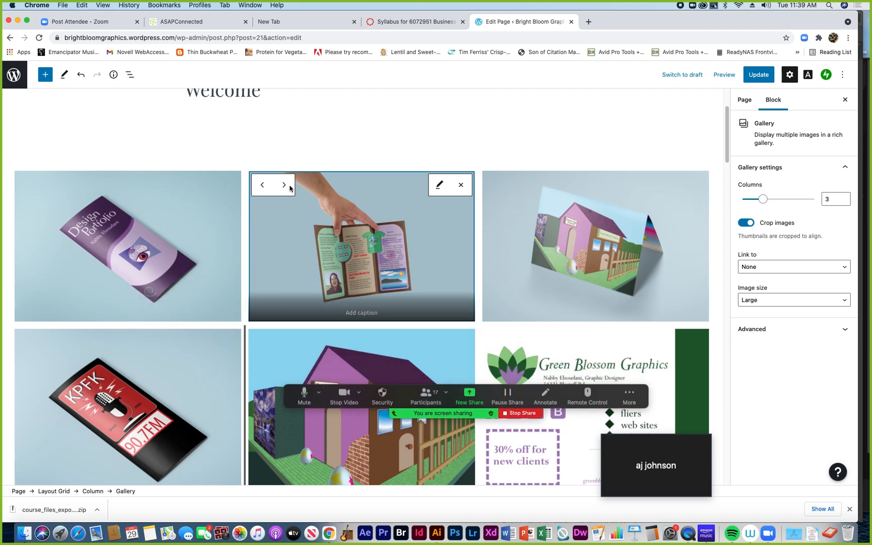
# Step: Move the flat Easter Egg Factory illustration one place earlier in the gallery, ahead of the KPFK brochure
pyautogui.scroll(-4, 508, 306)
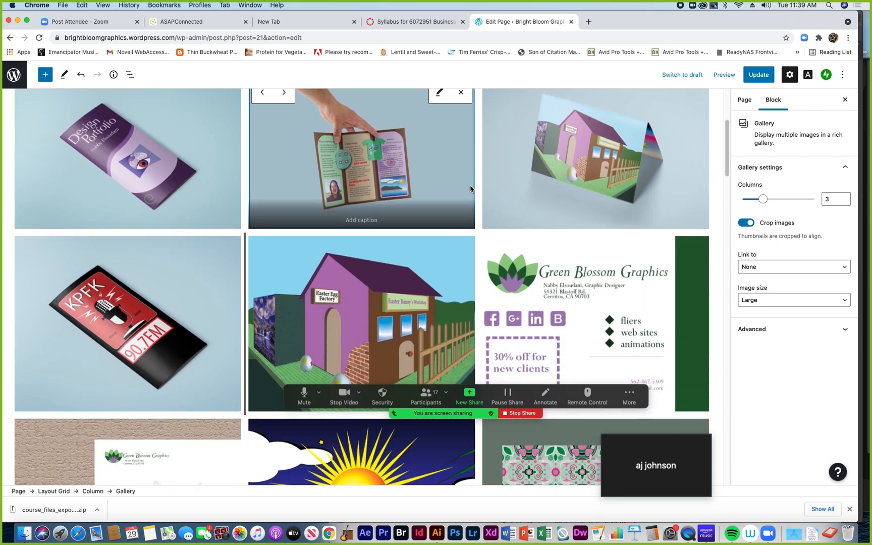
pyautogui.click(519, 144)
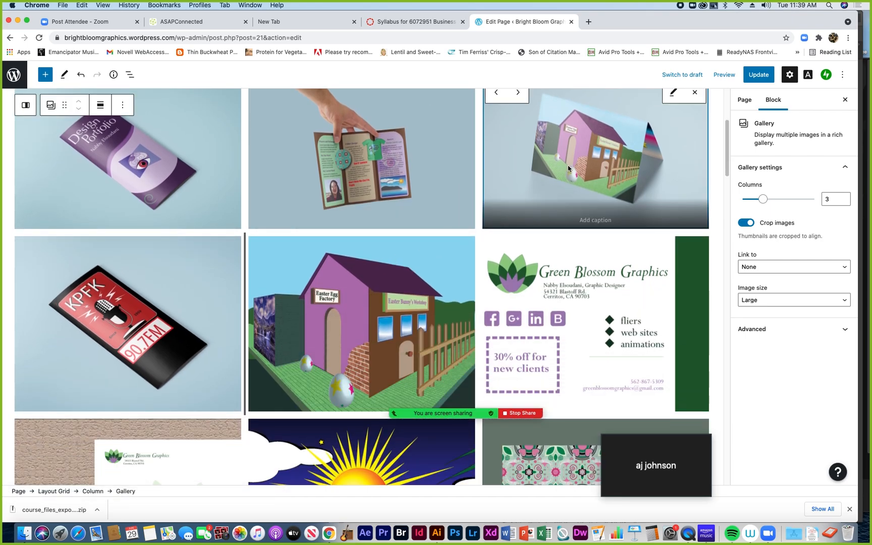
pyautogui.scroll(1, 568, 169)
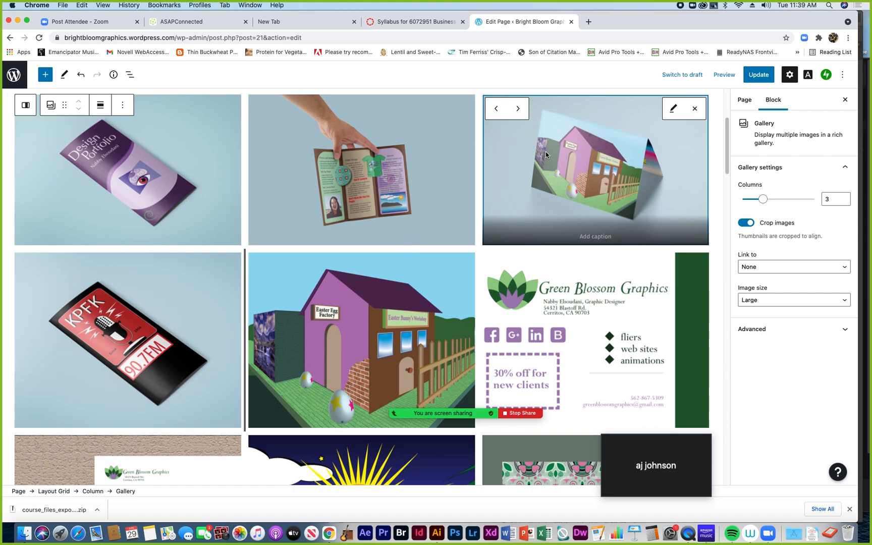
pyautogui.click(359, 289)
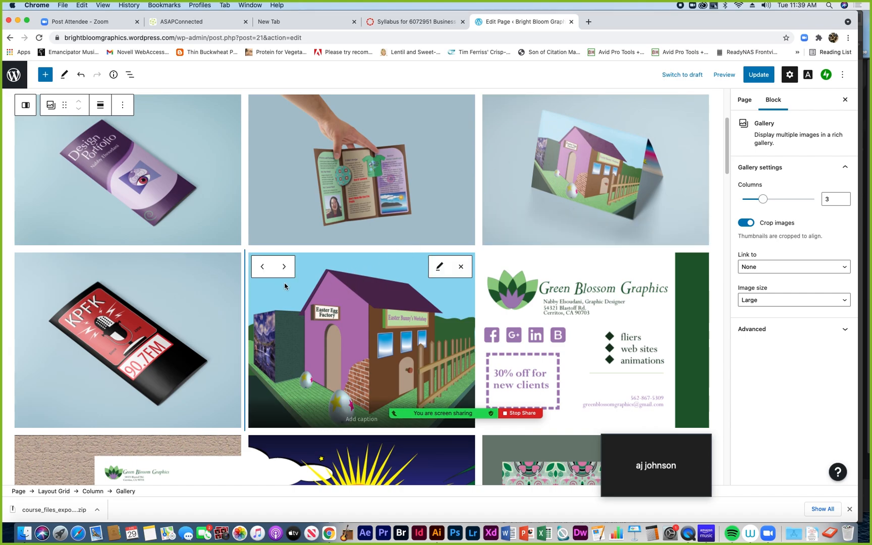
pyautogui.click(263, 268)
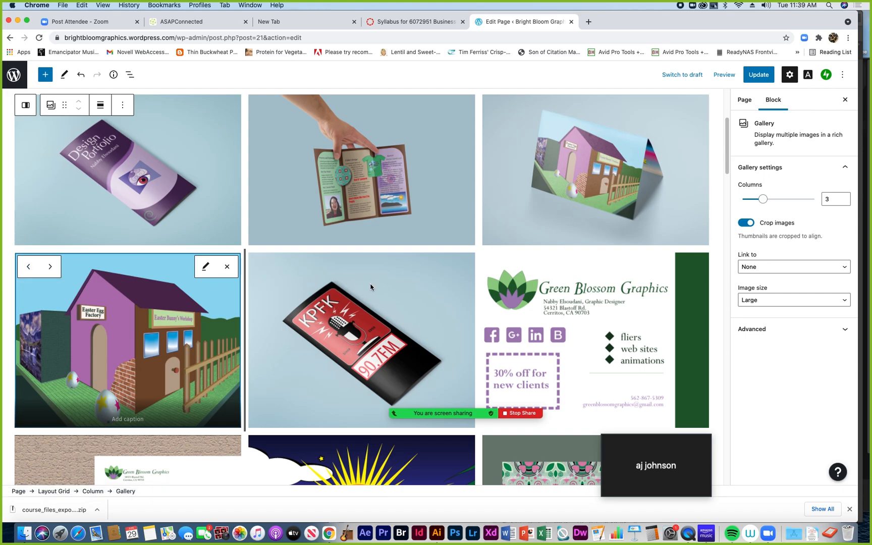
# Step: Add the caption "KPFK Brochure Cover" to the KPFK brochure image in the gallery
pyautogui.scroll(-5, 363, 311)
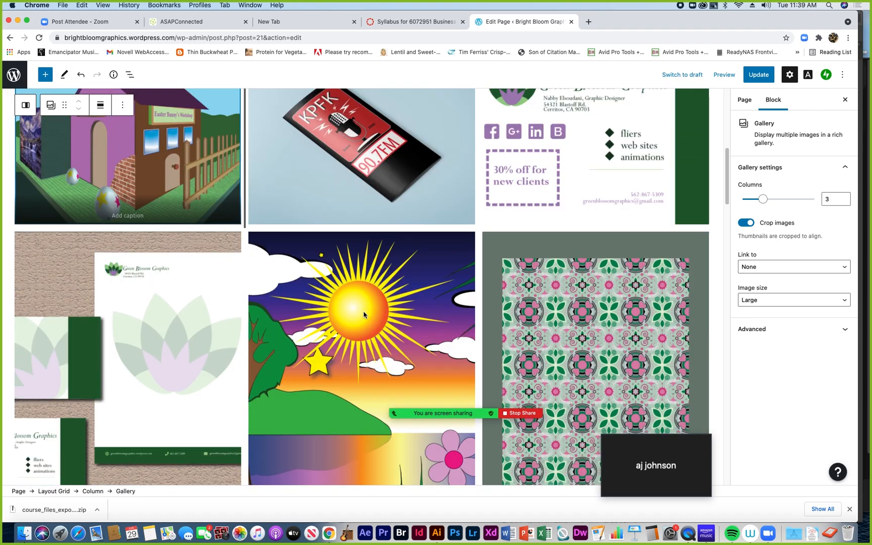
pyautogui.scroll(2, 364, 312)
pyautogui.click(367, 244)
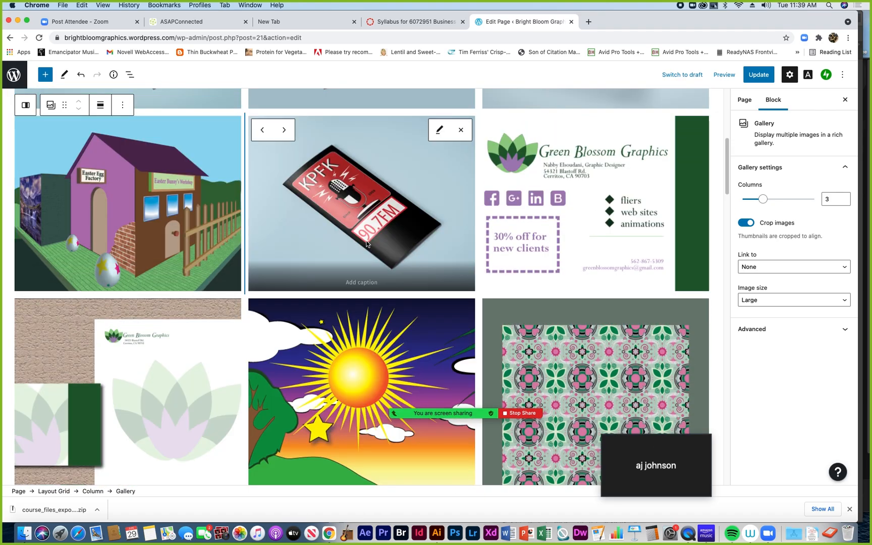
pyautogui.click(352, 283)
pyautogui.write('K')
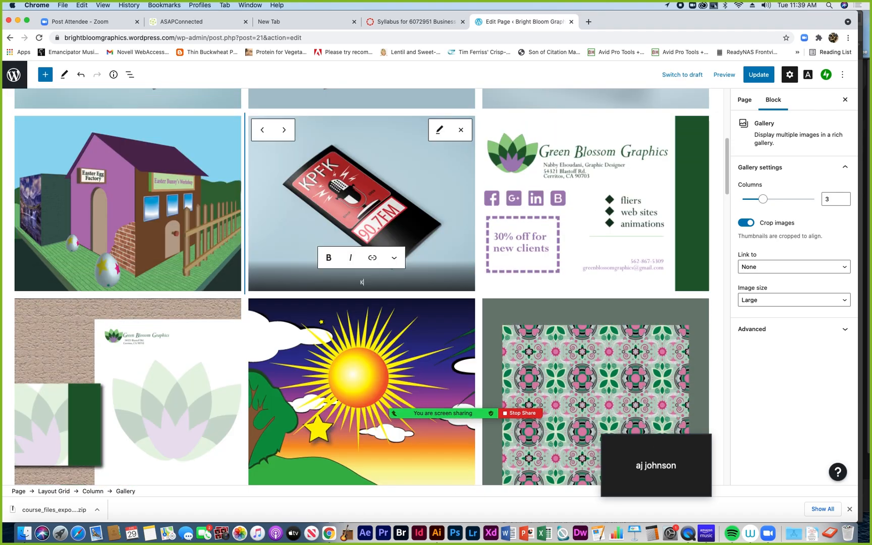
pyautogui.write('PFK Brochure Cover')
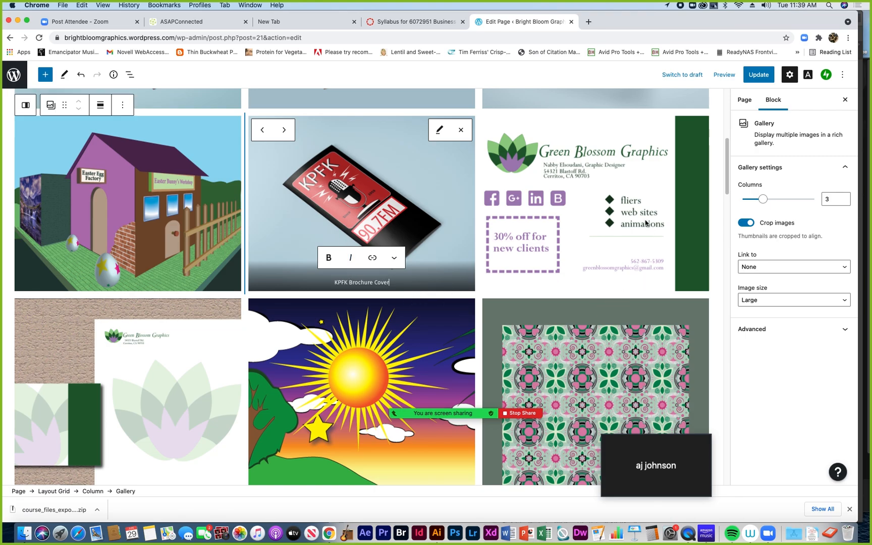
# Step: Look over the remaining gallery images and update the page to save the new order and caption
pyautogui.moveTo(727, 173); pyautogui.dragTo(725, 202)
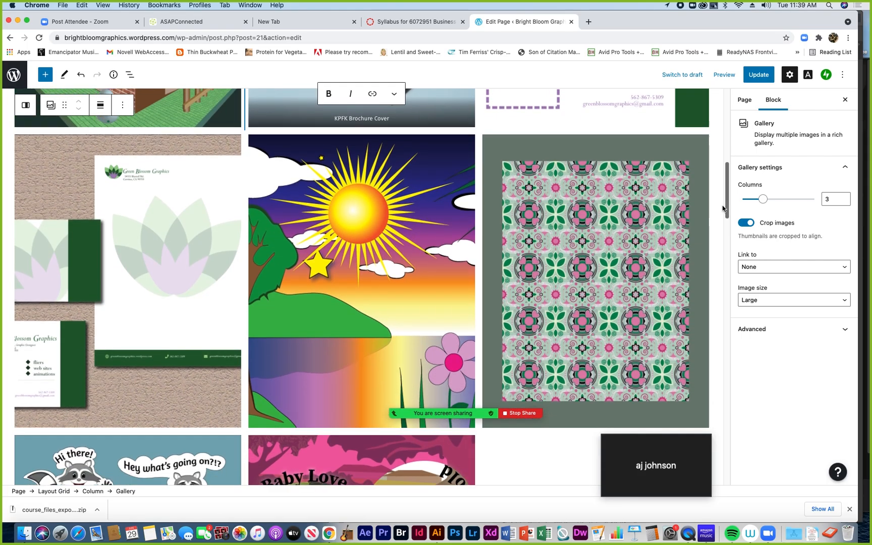
pyautogui.scroll(-20, 684, 371)
pyautogui.scroll(12, 682, 377)
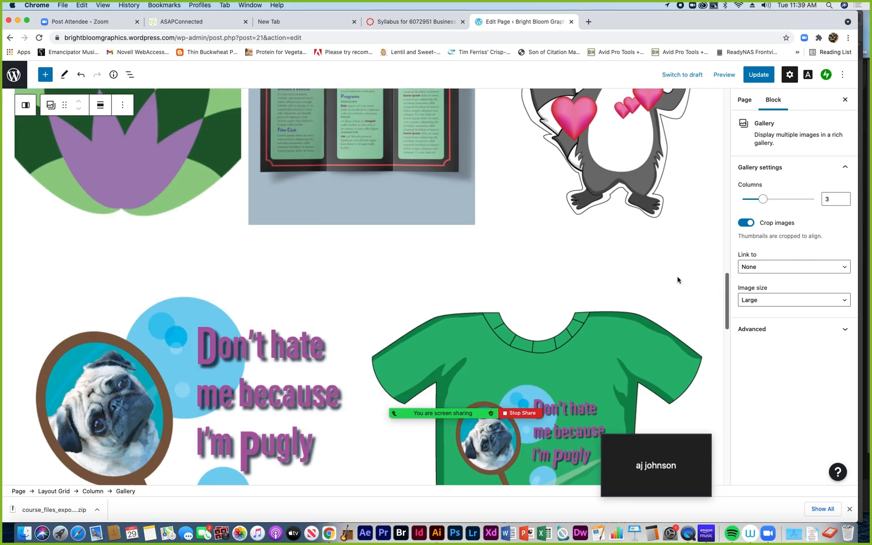
pyautogui.scroll(10, 678, 289)
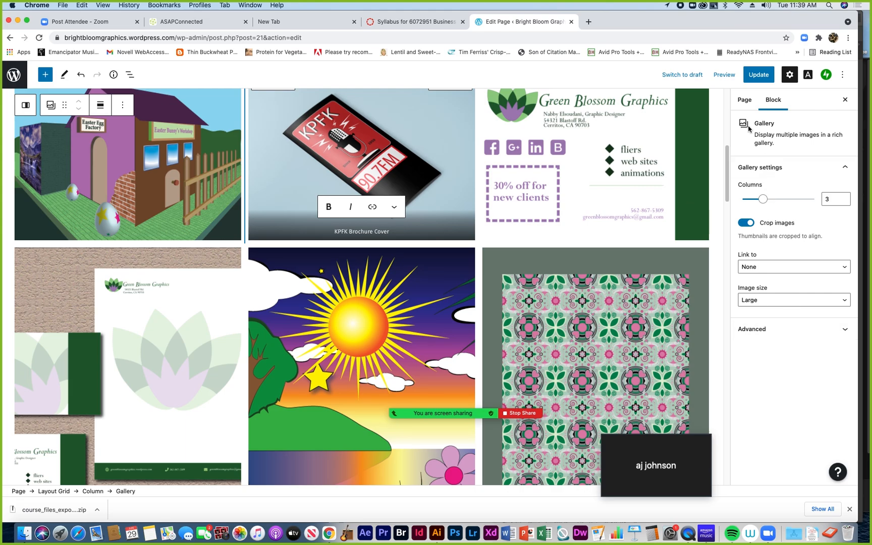
pyautogui.click(758, 76)
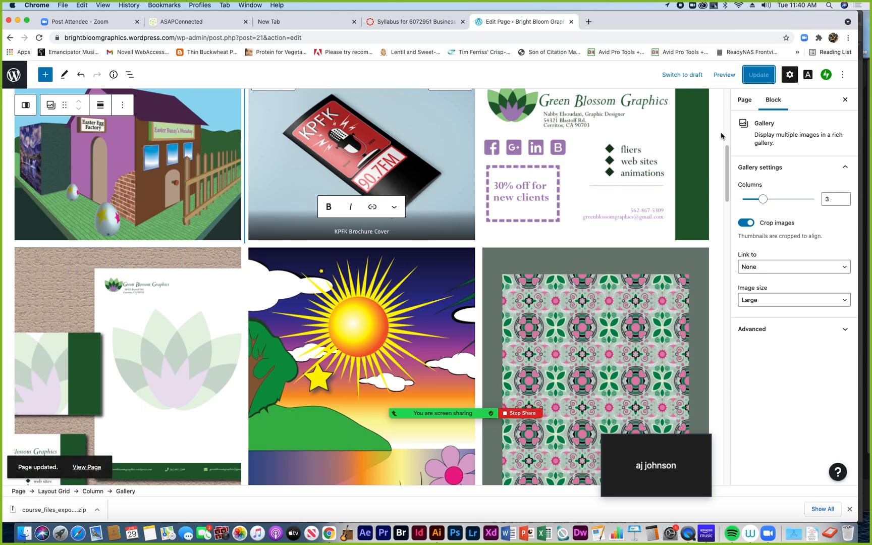
# Step: Replace the first gallery image with brochure-cover-mockup-portfolio.png from the media library
pyautogui.moveTo(728, 151); pyautogui.dragTo(728, 96)
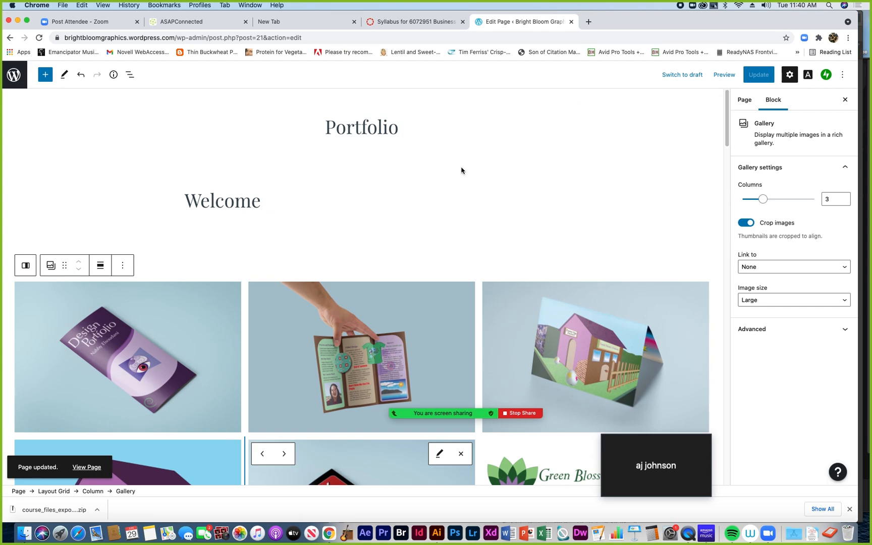
pyautogui.click(145, 307)
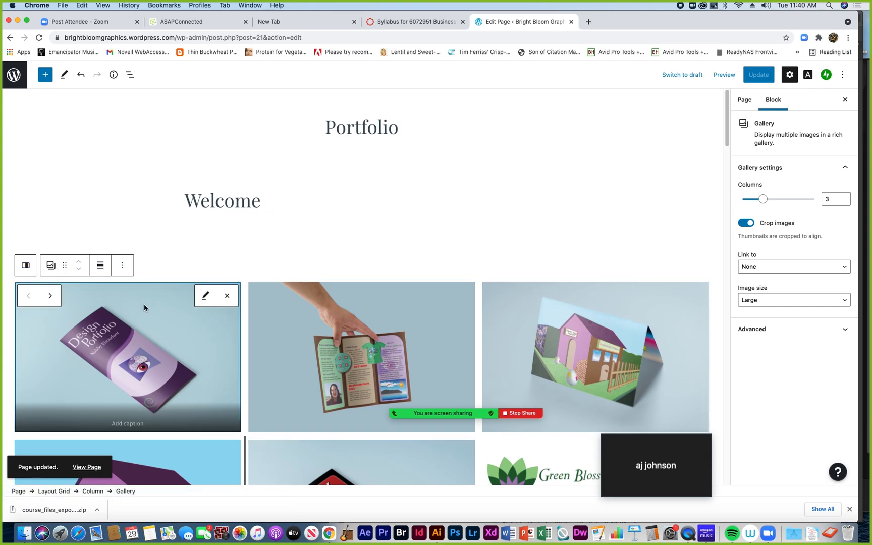
pyautogui.click(205, 299)
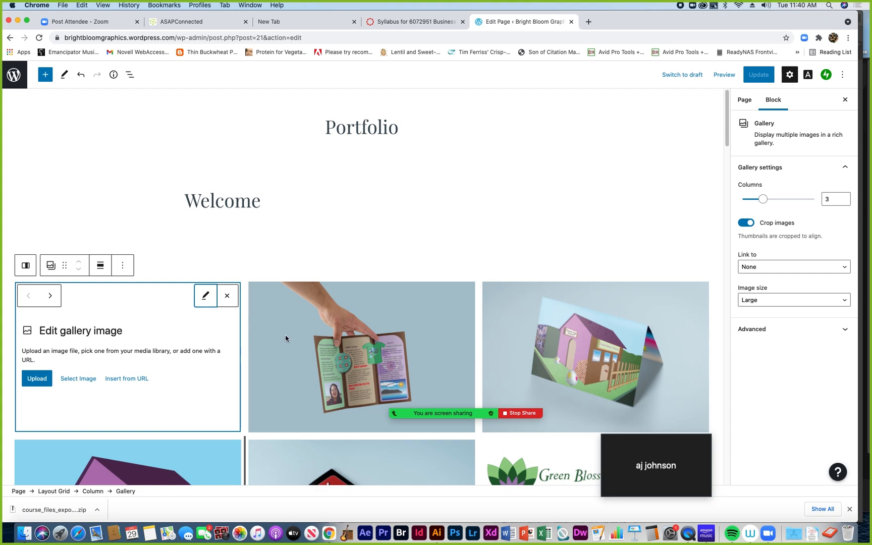
pyautogui.click(270, 330)
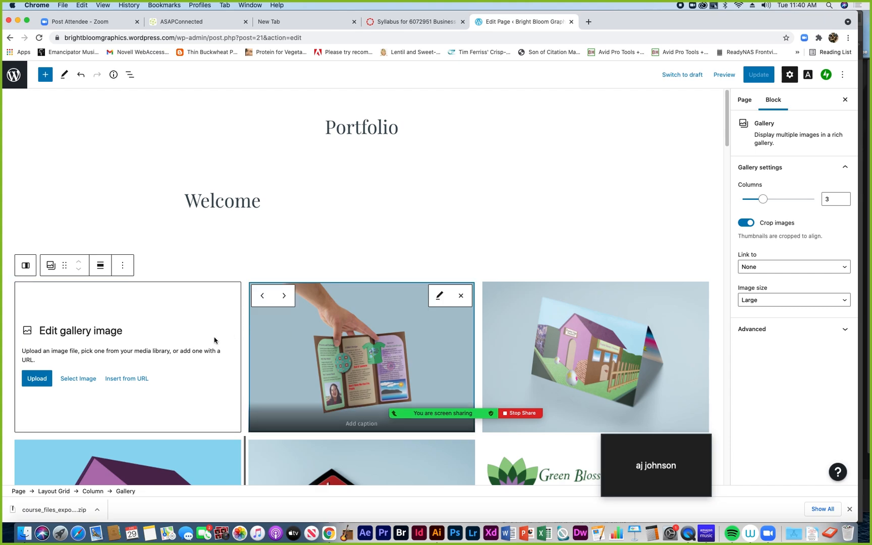
pyautogui.click(192, 378)
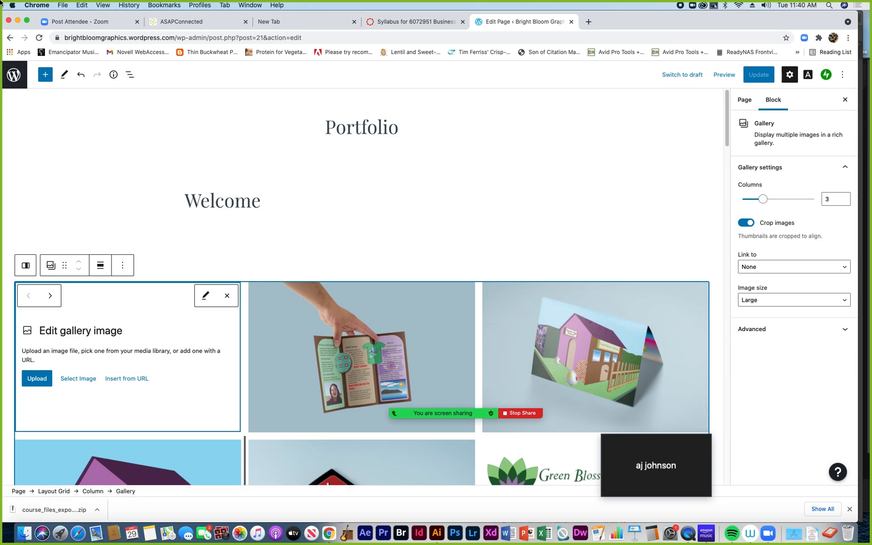
pyautogui.click(80, 380)
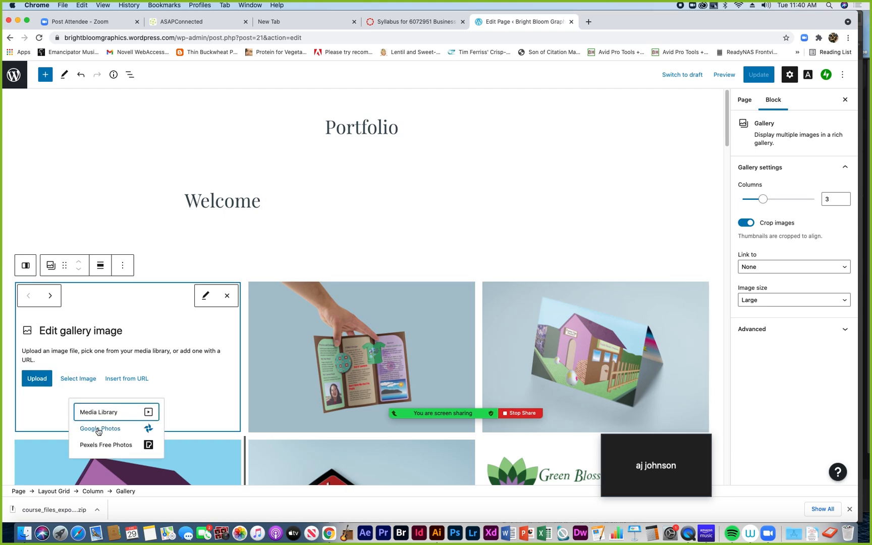
pyautogui.click(94, 413)
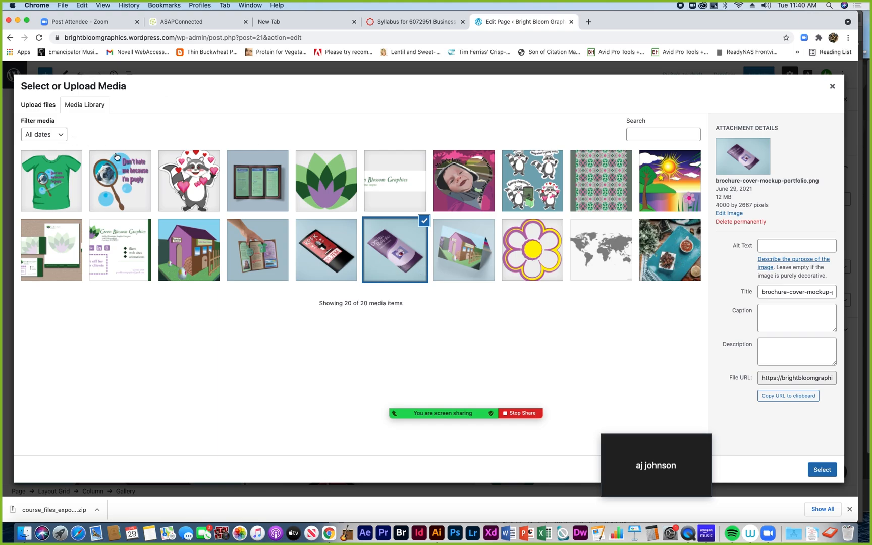
pyautogui.click(399, 254)
pyautogui.click(412, 252)
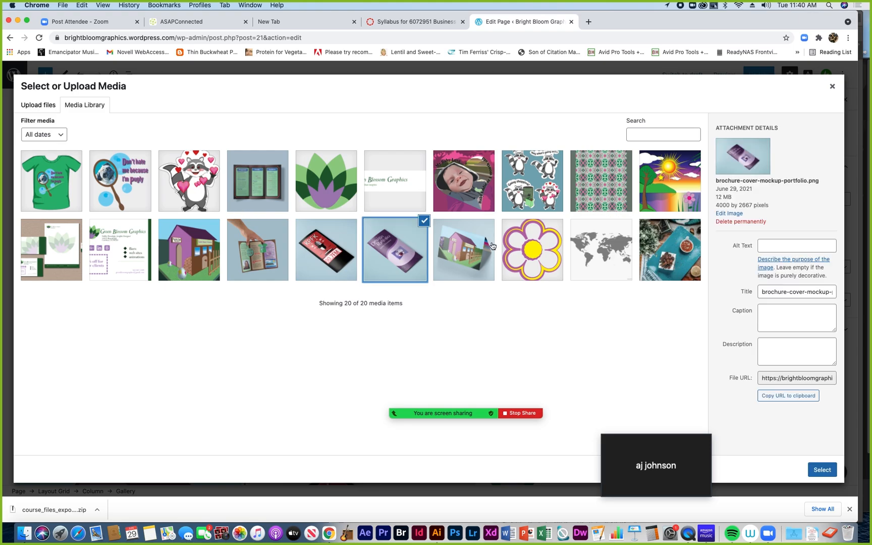
pyautogui.click(821, 470)
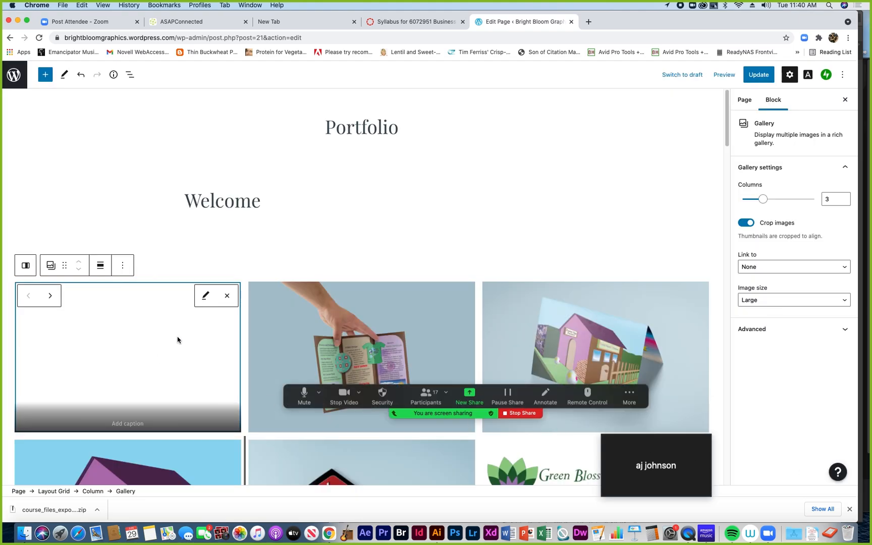
# Step: Remove the first image, the Design Portfolio brochure, from the gallery and update the page
pyautogui.click(228, 297)
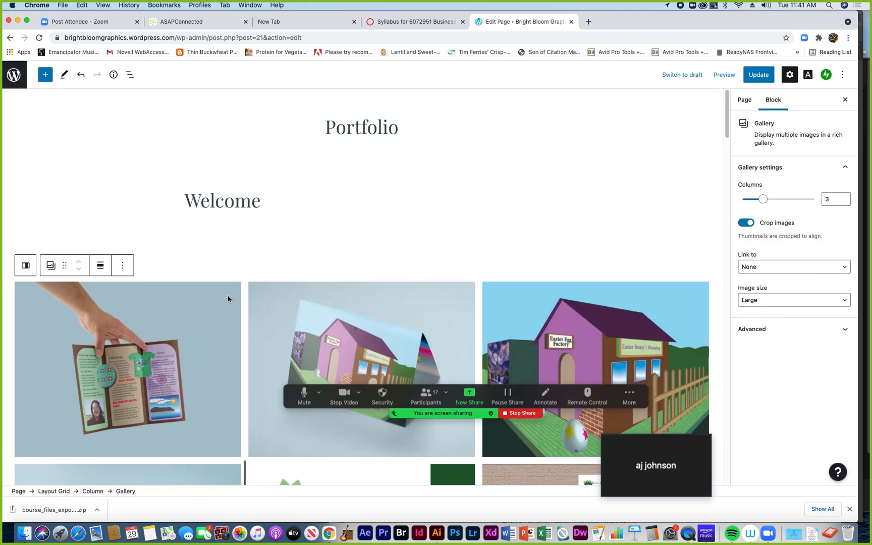
pyautogui.scroll(-5, 254, 370)
pyautogui.scroll(3, 254, 369)
pyautogui.scroll(3, 254, 370)
pyautogui.scroll(-3, 253, 370)
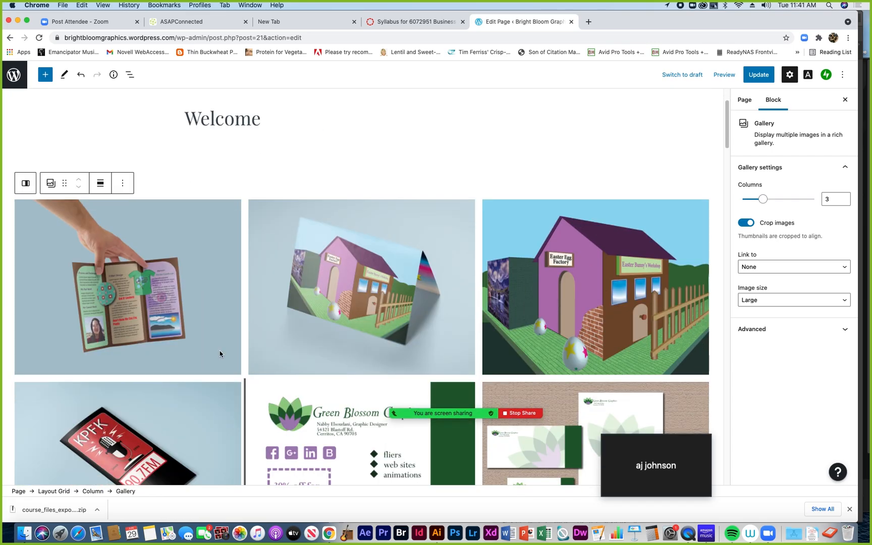
pyautogui.click(755, 75)
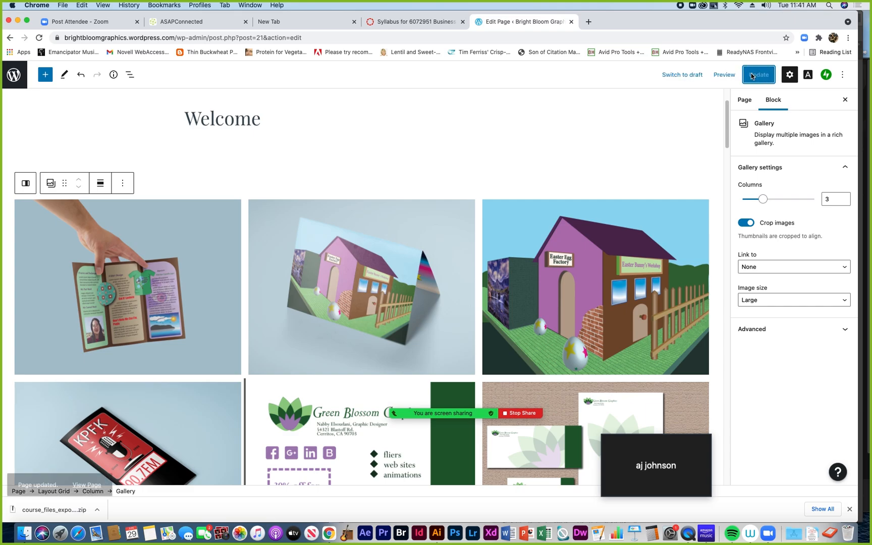
pyautogui.click(725, 76)
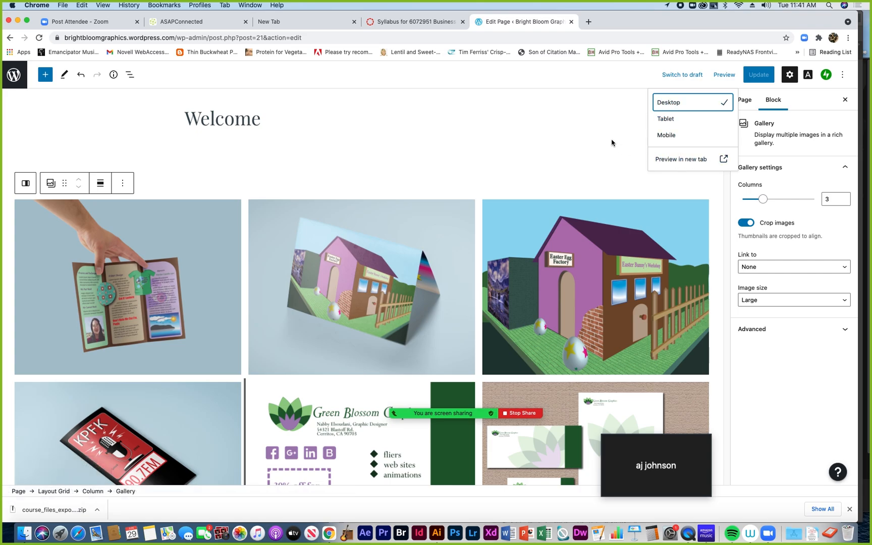
pyautogui.click(594, 121)
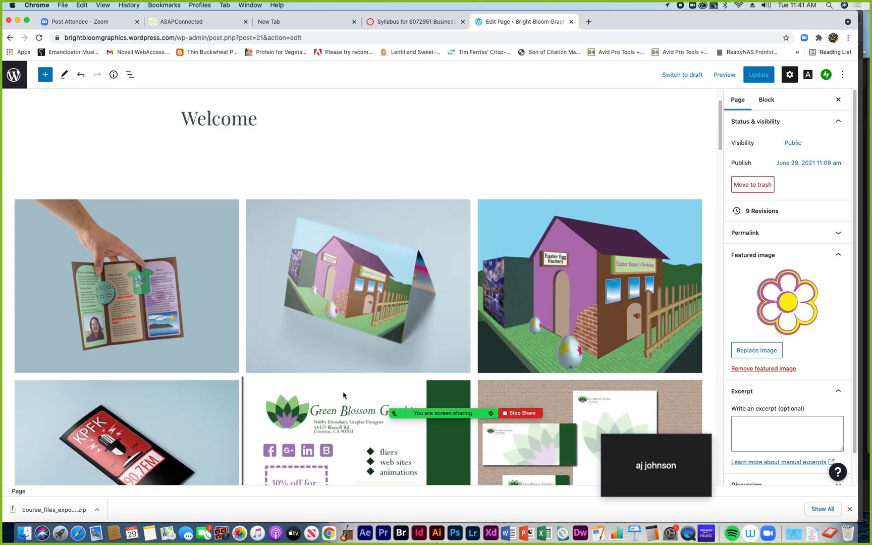
# Step: Preview the Portfolio page in a new tab and look over its whole gallery
pyautogui.click(724, 75)
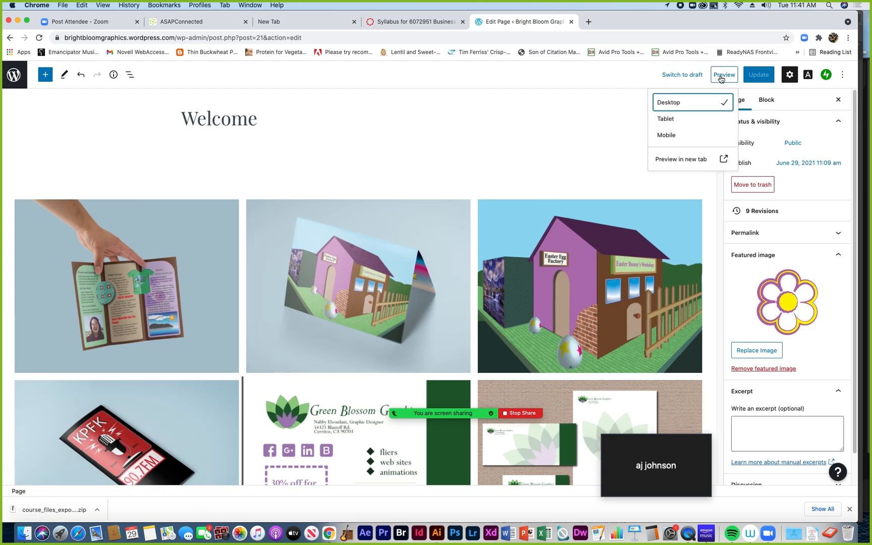
pyautogui.click(676, 164)
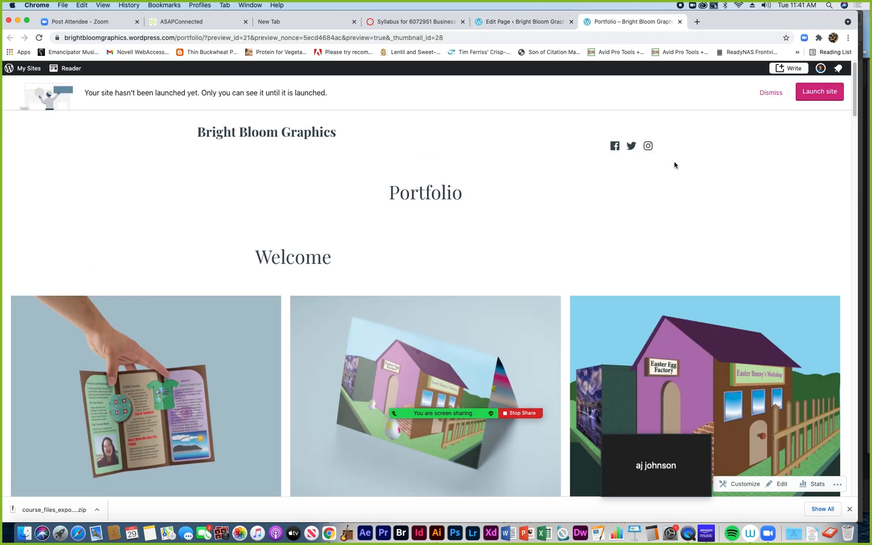
pyautogui.scroll(-15, 583, 226)
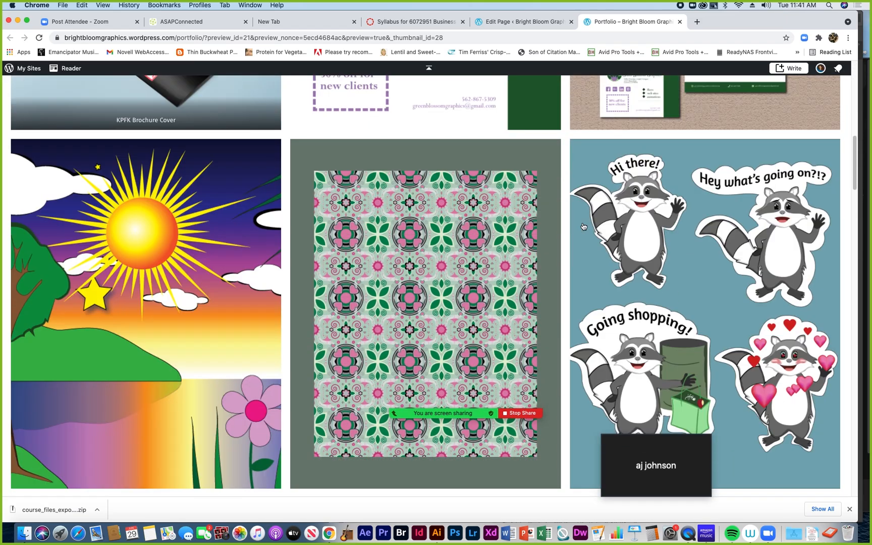
pyautogui.scroll(15, 583, 226)
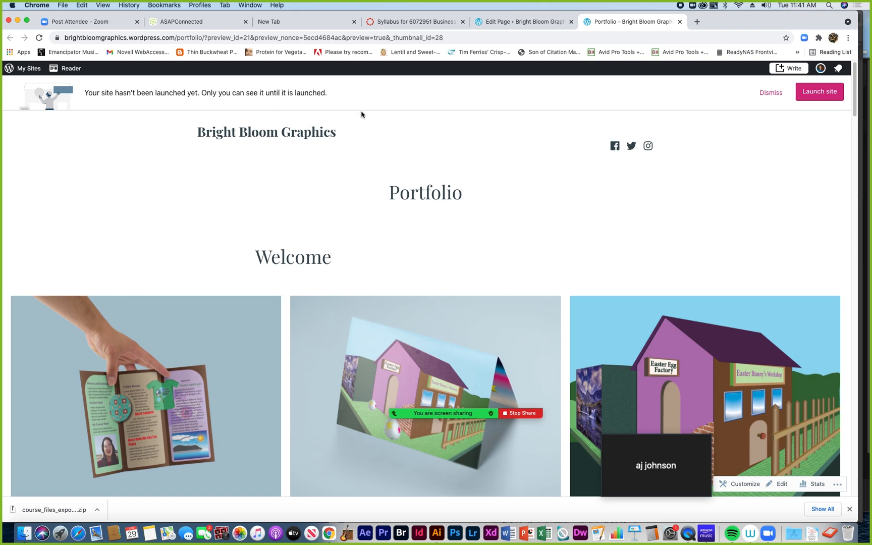
# Step: Launch the site with the free brightbloomgraphics.wordpress.com address and the free plan, and view its live homepage
pyautogui.click(824, 94)
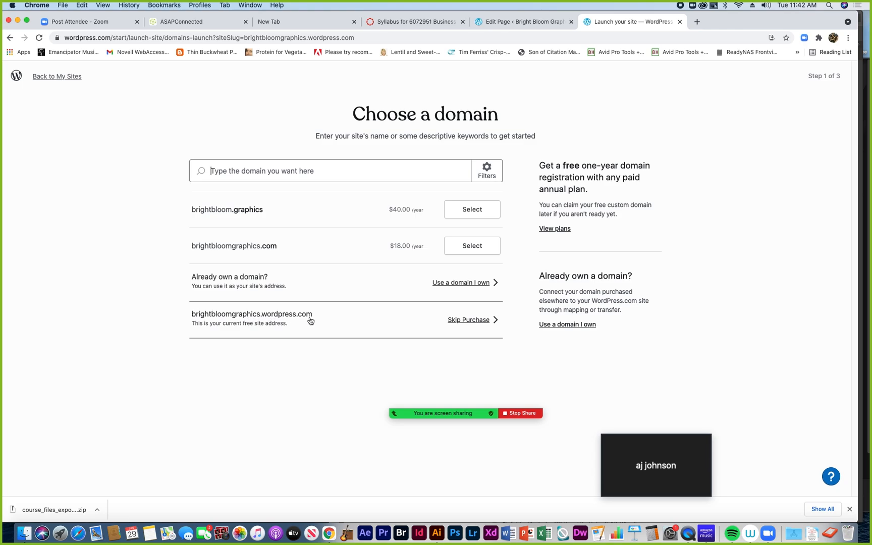
pyautogui.click(468, 321)
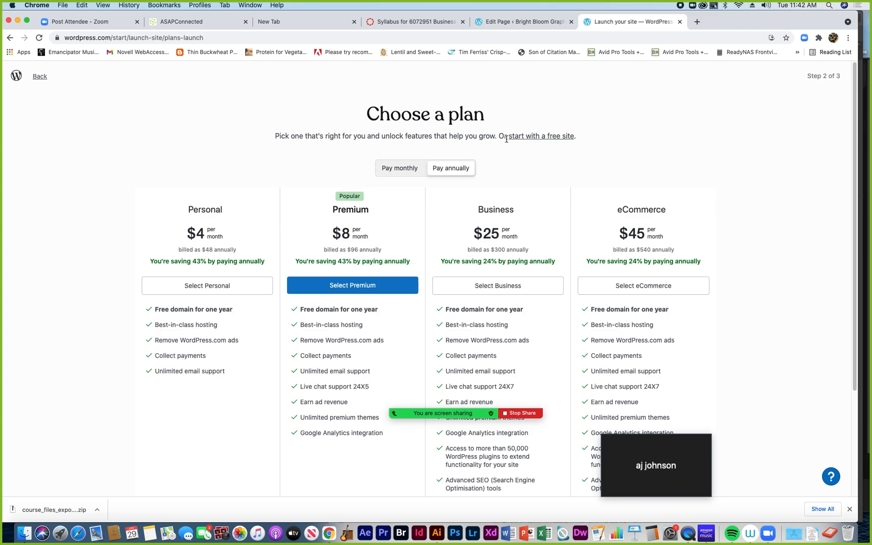
pyautogui.click(556, 141)
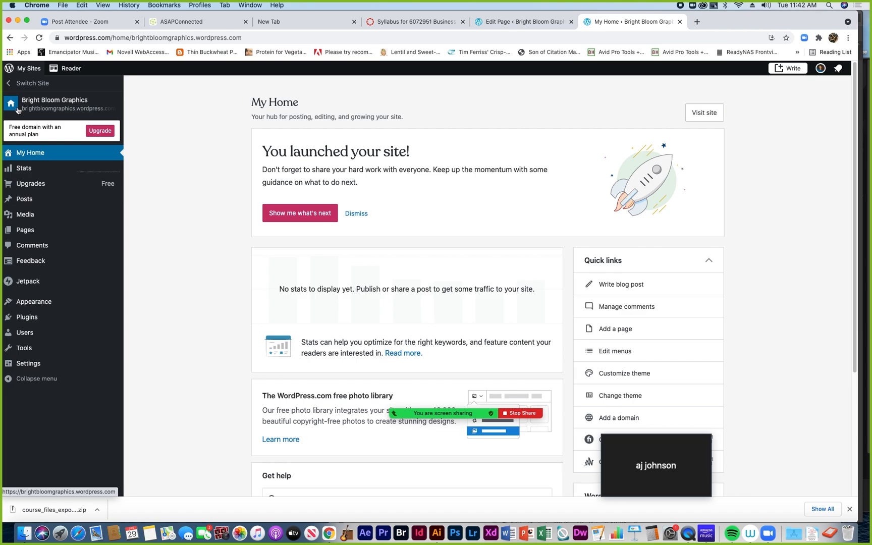
pyautogui.click(35, 103)
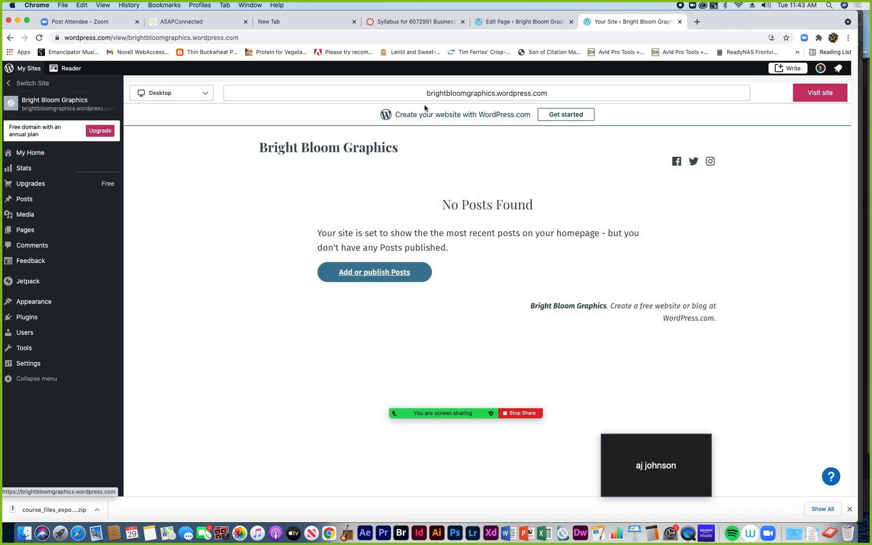
pyautogui.click(814, 93)
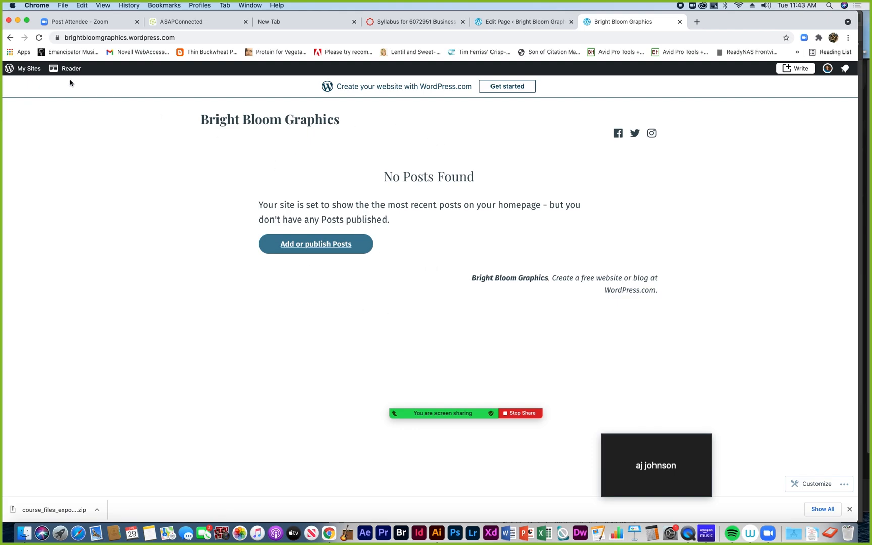
# Step: Return to the Bright Bloom Graphics site's dashboard and open its Reading settings
pyautogui.click(26, 72)
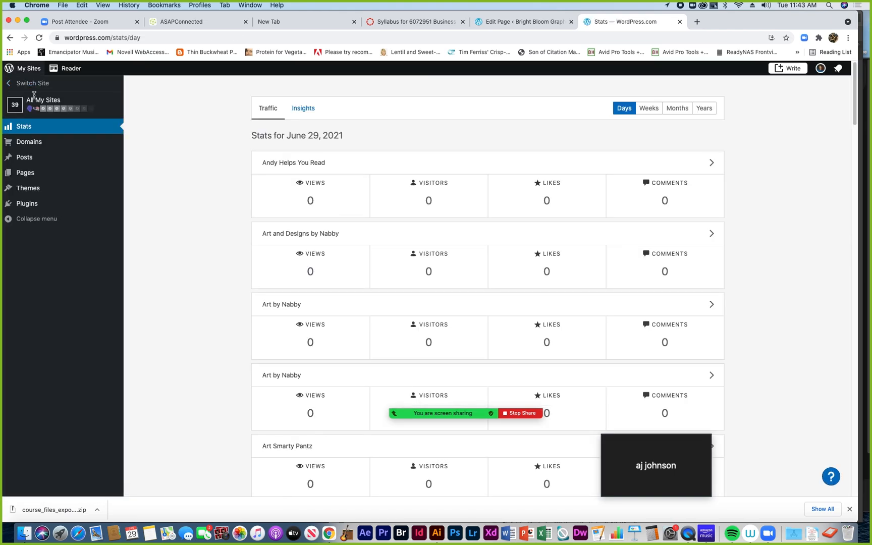
pyautogui.click(22, 100)
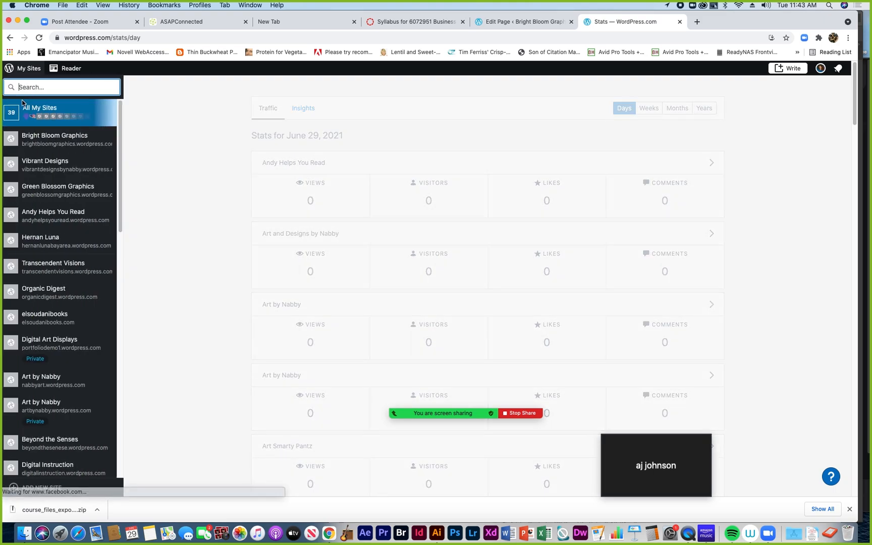
pyautogui.click(45, 139)
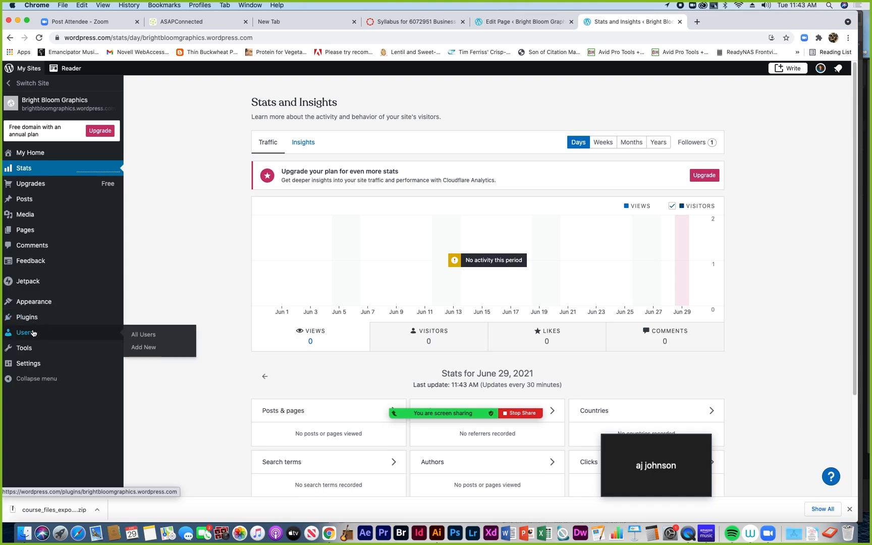
pyautogui.moveTo(33, 365)
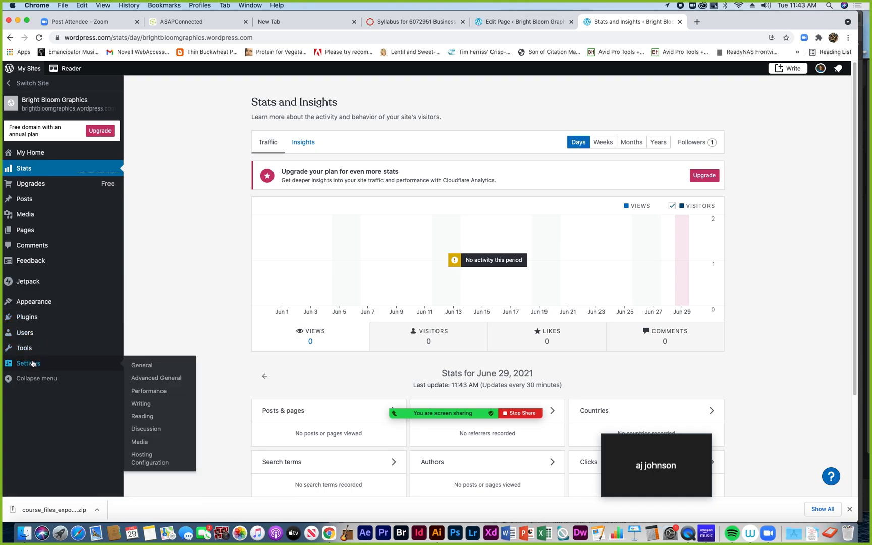
pyautogui.click(142, 417)
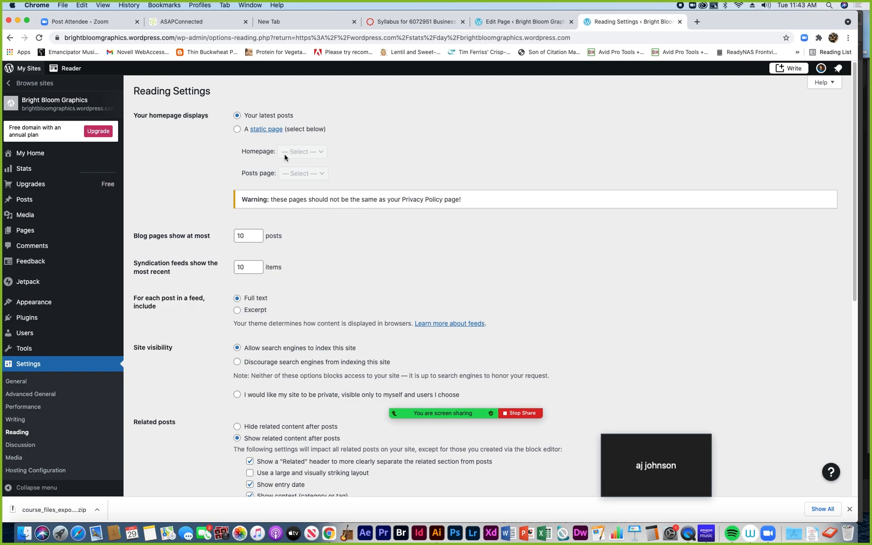
# Step: Set the homepage to display the static page Portfolio, leaving the posts page unselected, and save the reading settings
pyautogui.click(236, 130)
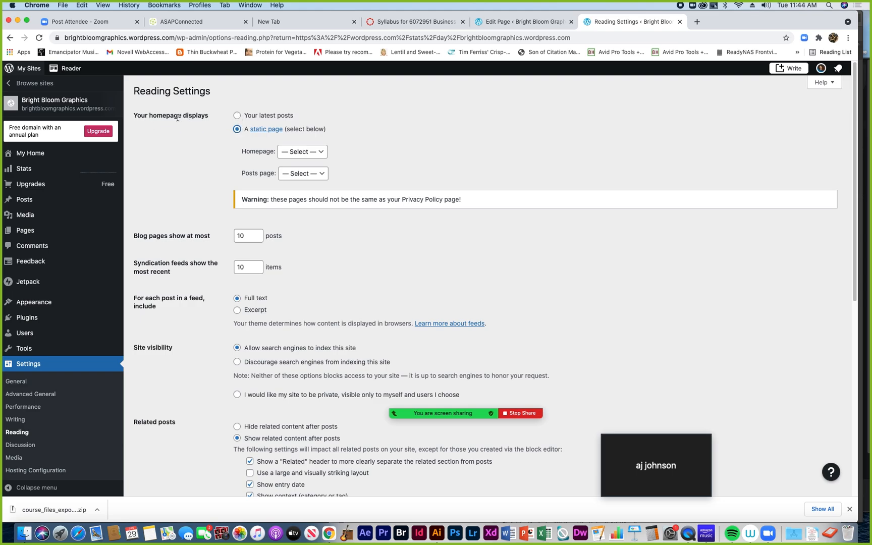
pyautogui.click(237, 116)
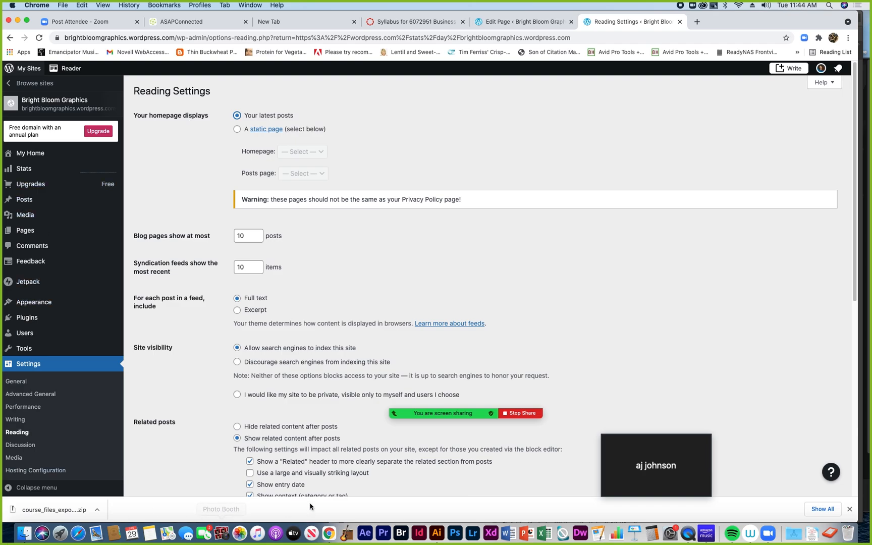
pyautogui.click(236, 131)
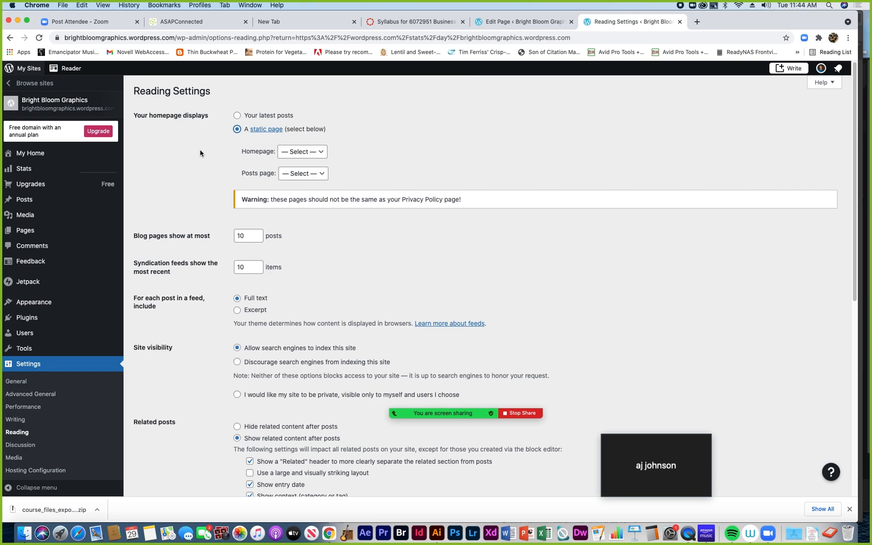
pyautogui.scroll(-1, 229, 139)
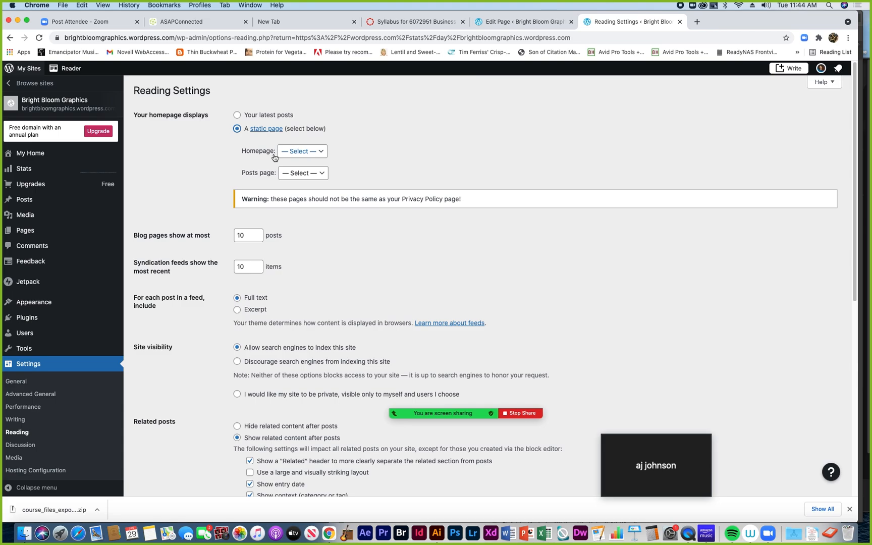
pyautogui.click(323, 154)
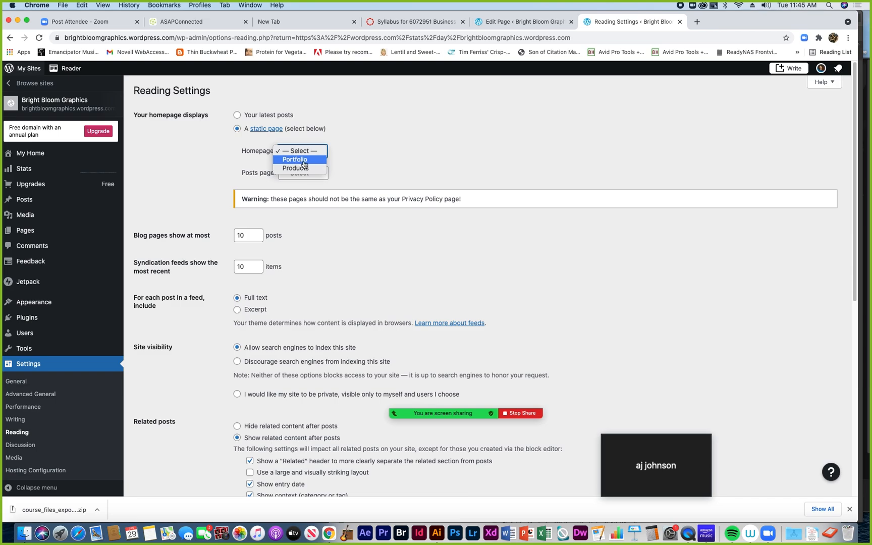
pyautogui.click(297, 162)
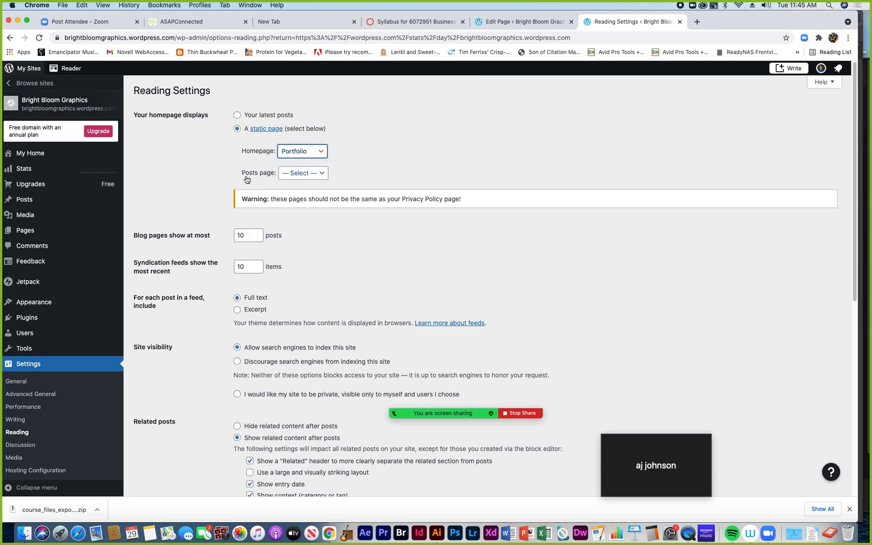
pyautogui.click(320, 174)
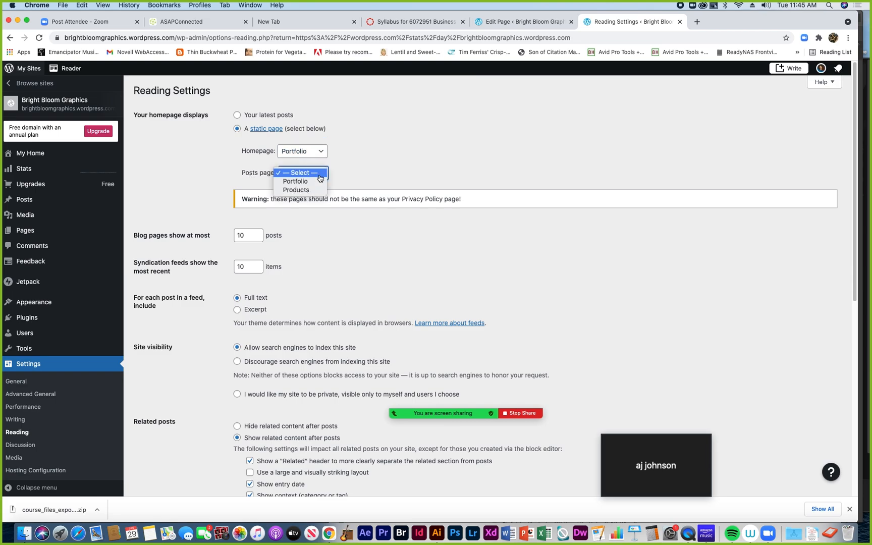
pyautogui.click(357, 175)
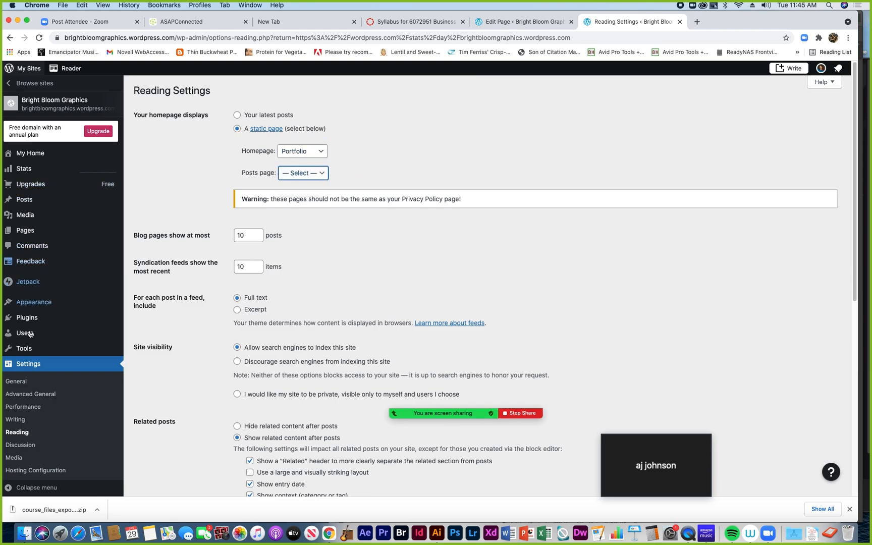
pyautogui.scroll(-7, 441, 359)
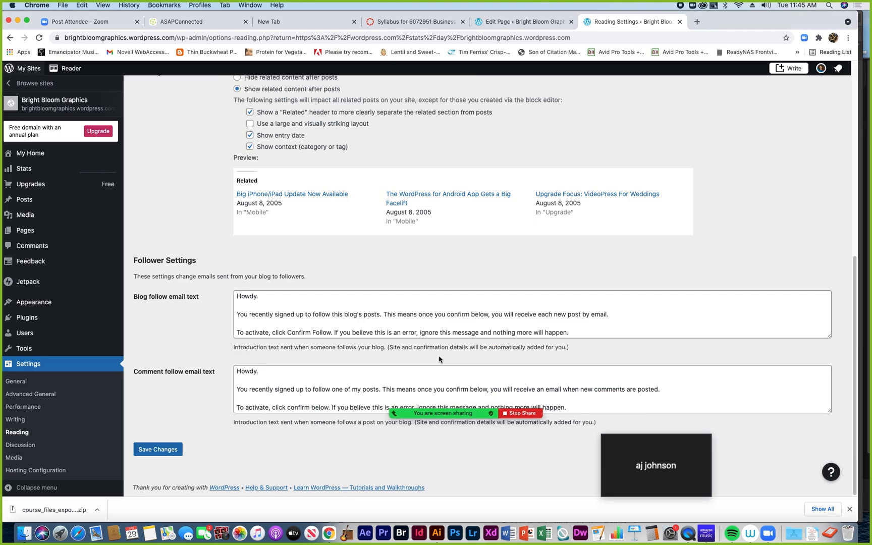
pyautogui.click(168, 453)
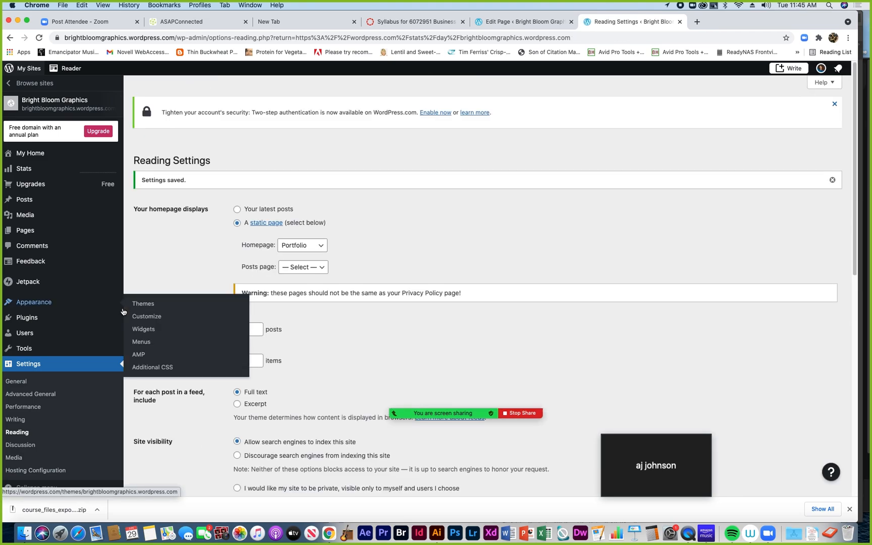
# Step: Create a new blank page titled "Blog" and publish it
pyautogui.click(24, 230)
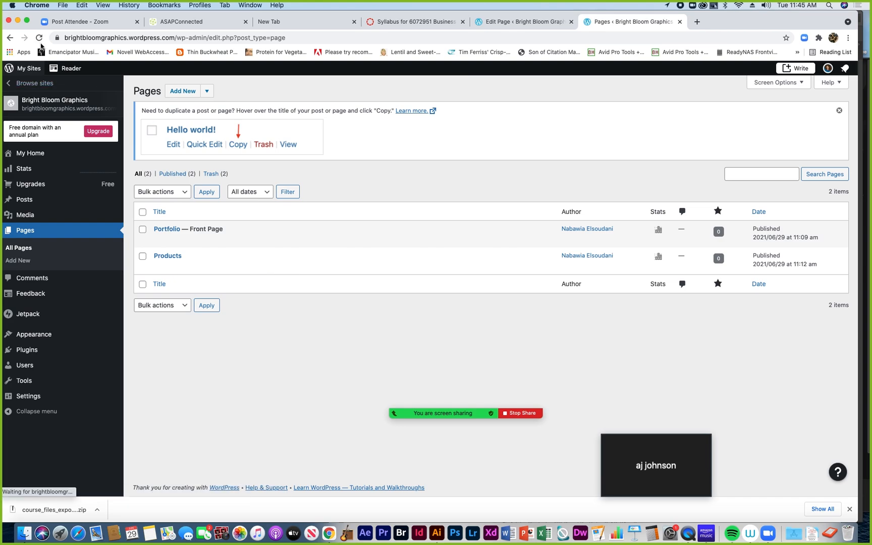
pyautogui.click(187, 95)
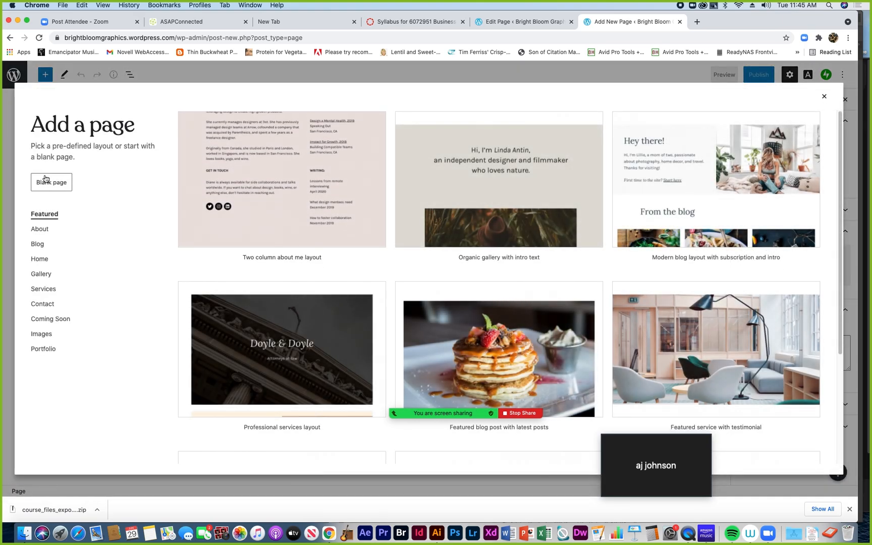
pyautogui.click(49, 183)
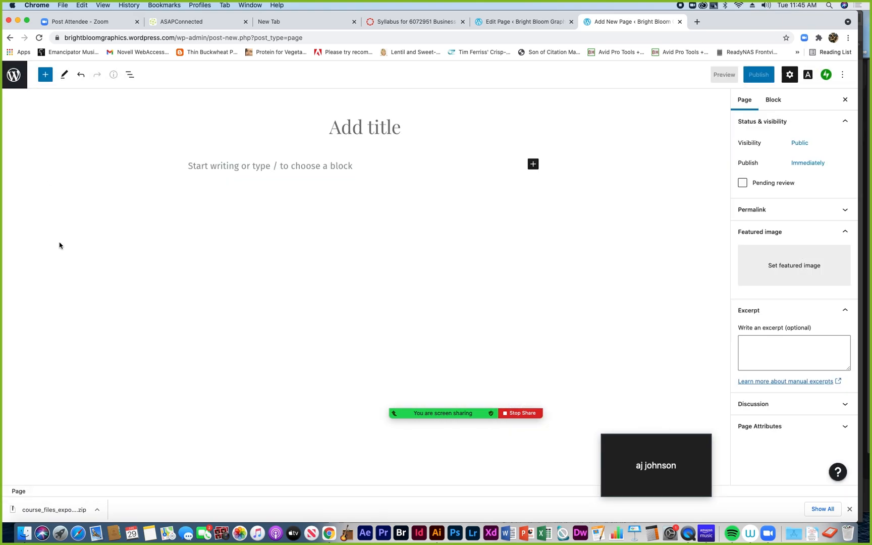
pyautogui.click(355, 132)
pyautogui.write('Blog')
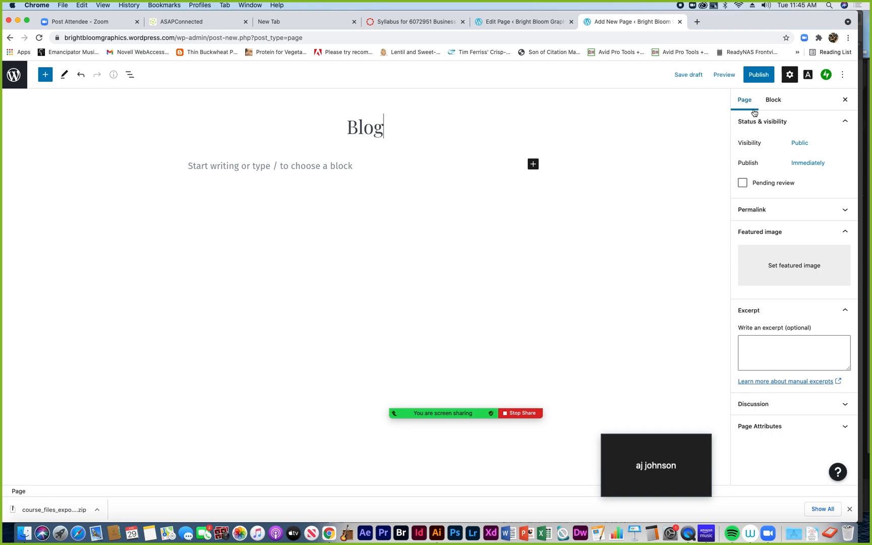
pyautogui.click(757, 74)
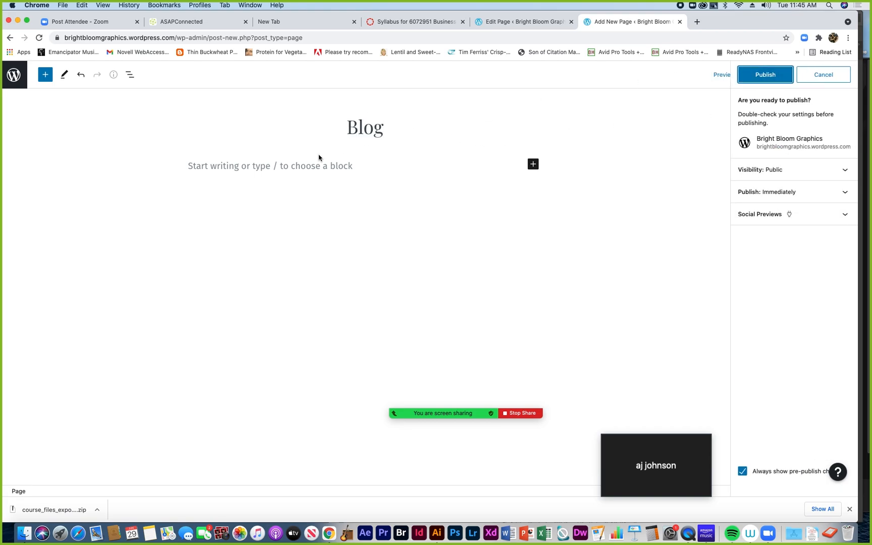
pyautogui.click(766, 75)
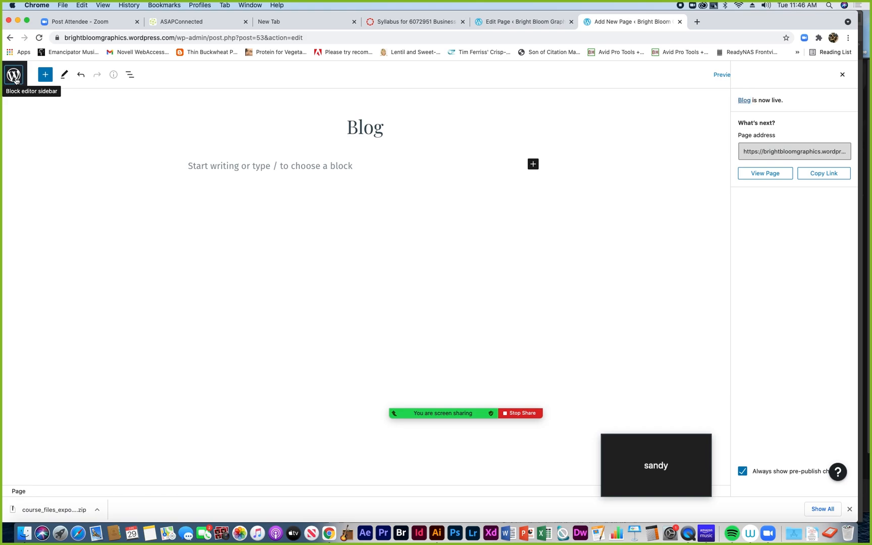
# Step: Leave the page editor for the list of all pages and open the site's Reading settings
pyautogui.click(13, 76)
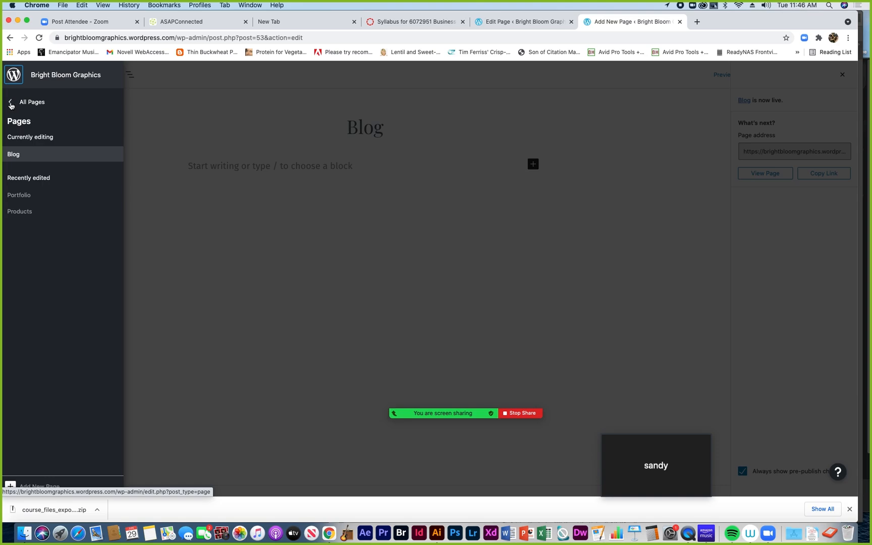
pyautogui.click(11, 104)
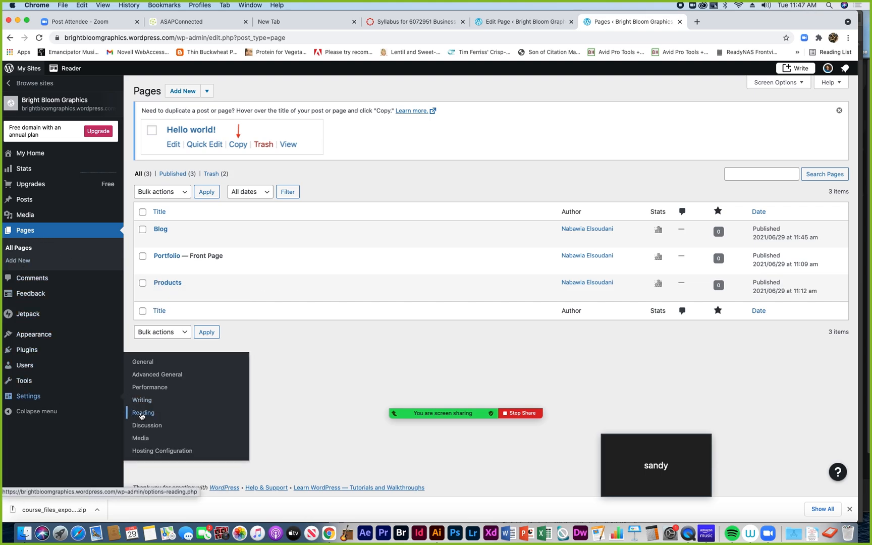
pyautogui.click(142, 414)
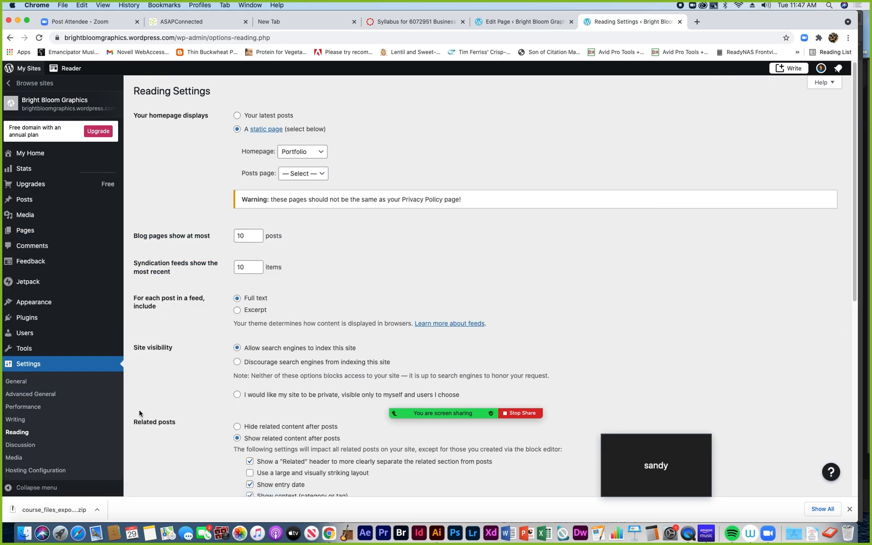
# Step: Set the posts page to Blog and save the reading settings
pyautogui.click(323, 175)
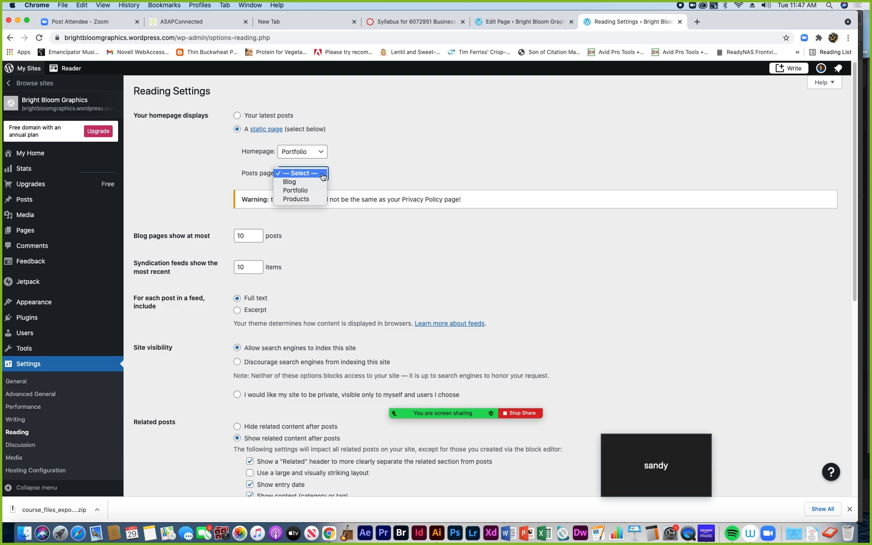
pyautogui.click(290, 182)
pyautogui.scroll(-2, 356, 295)
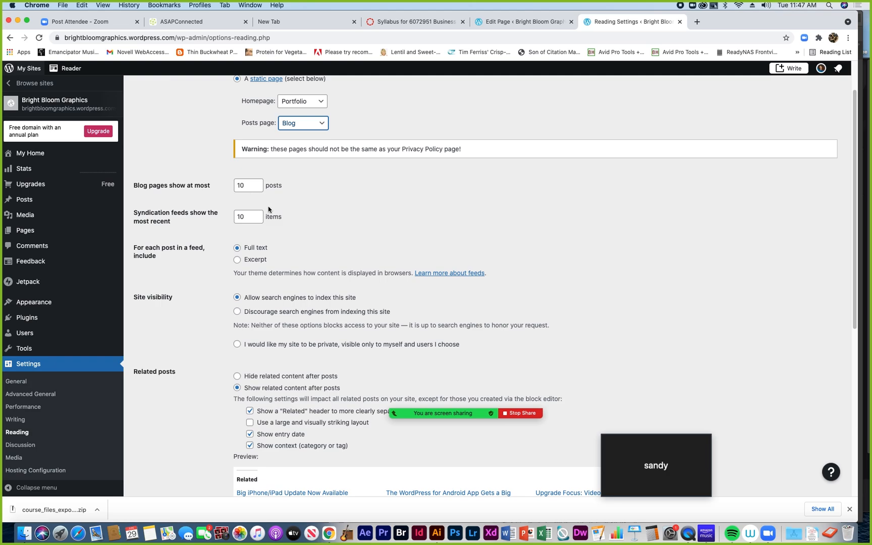
pyautogui.scroll(-6, 298, 259)
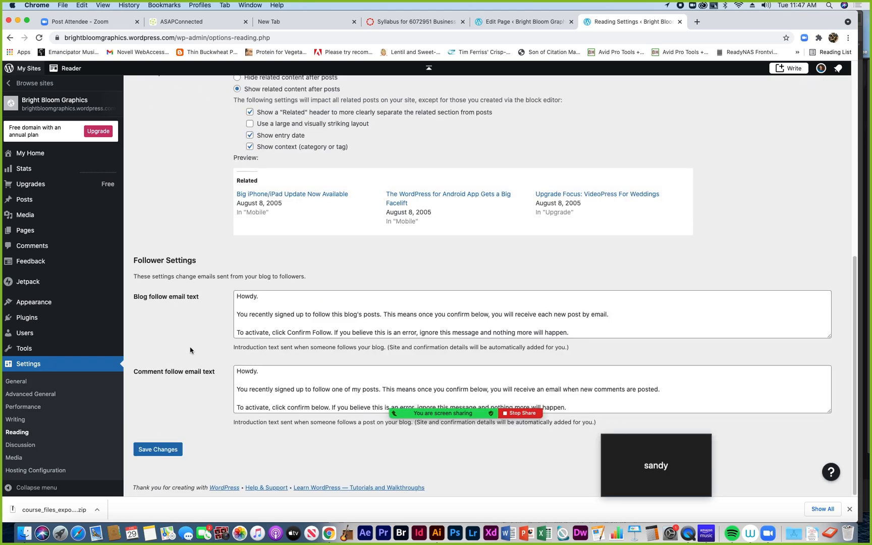
pyautogui.click(147, 450)
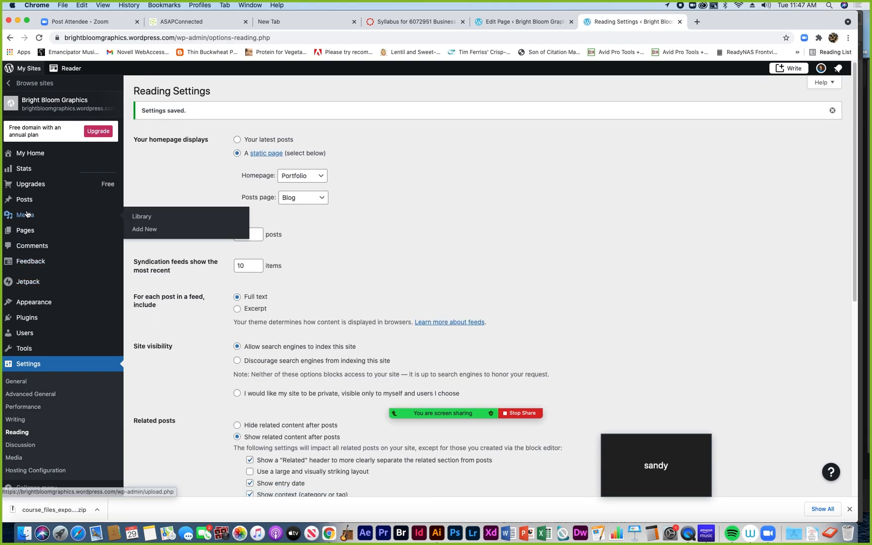
# Step: View the site's live homepage and return to the Bright Bloom Graphics site's dashboard
pyautogui.moveTo(57, 203)
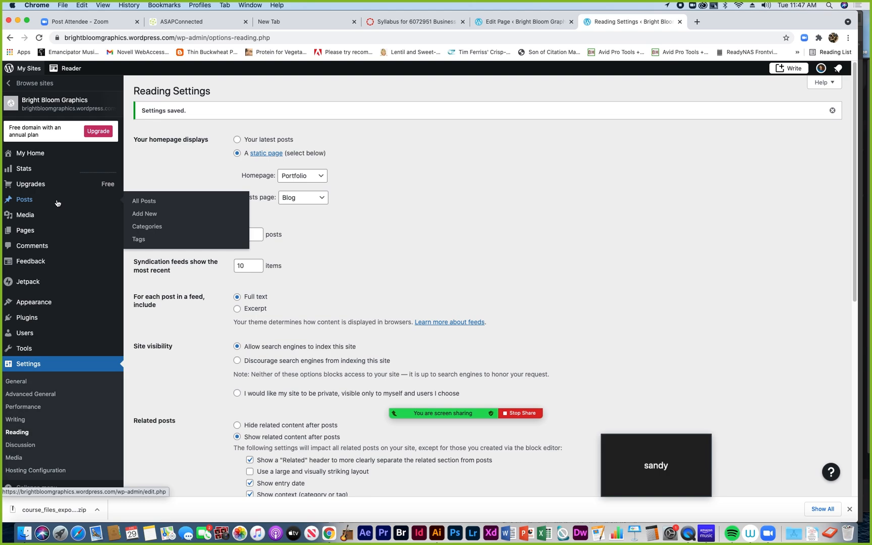
pyautogui.click(25, 103)
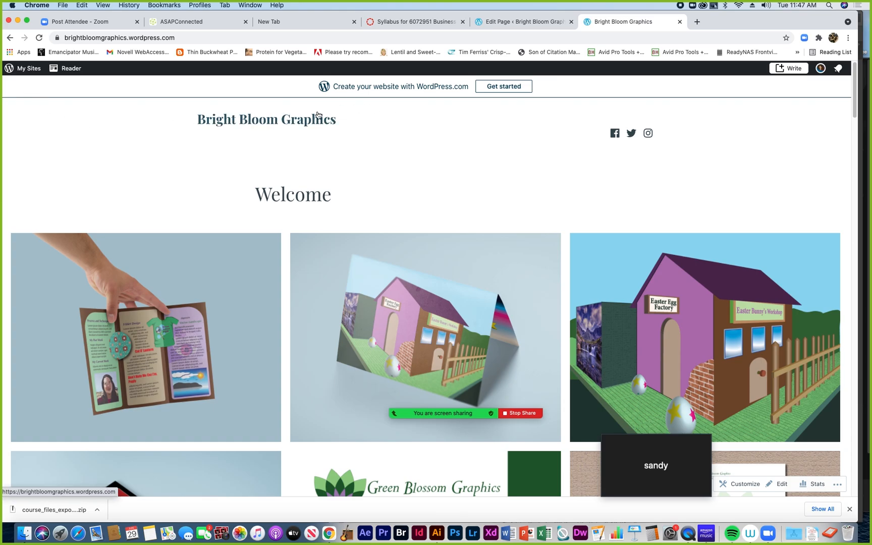
pyautogui.click(24, 70)
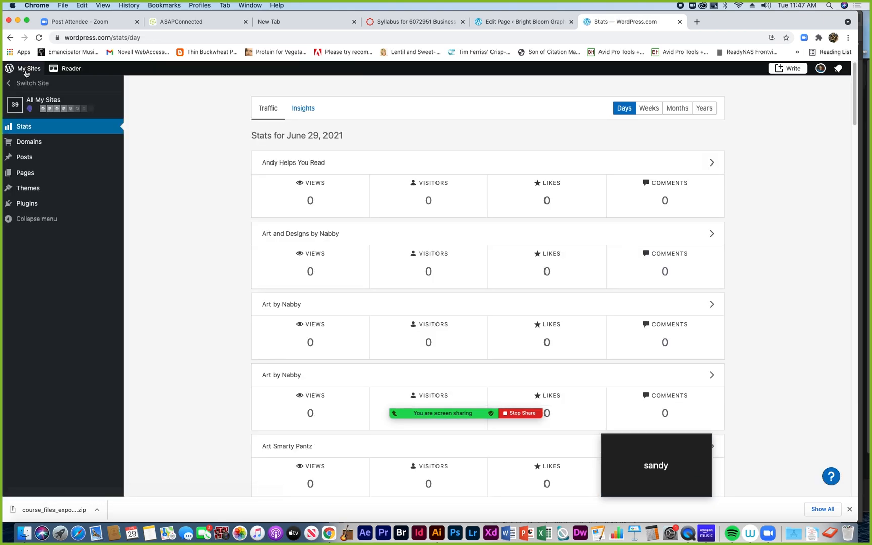
pyautogui.click(15, 86)
pyautogui.write('f')
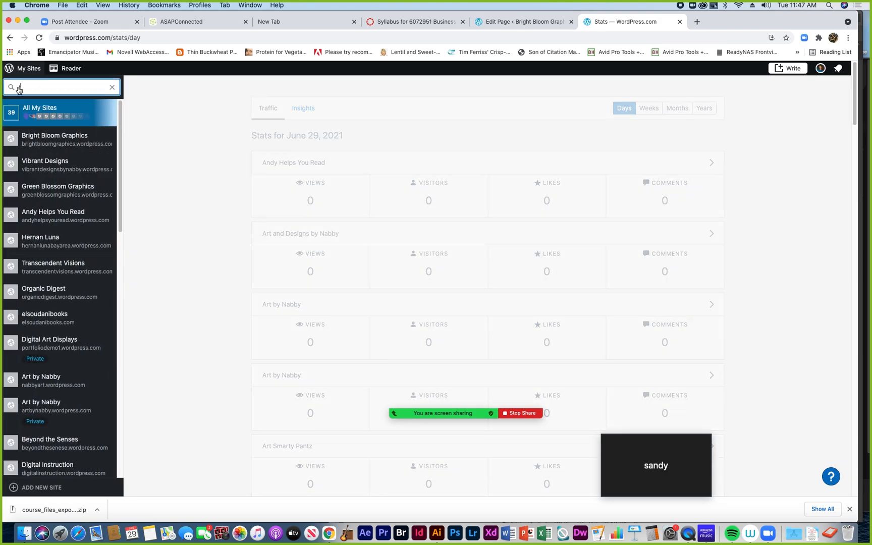
pyautogui.press('BackSpace')
pyautogui.click(54, 140)
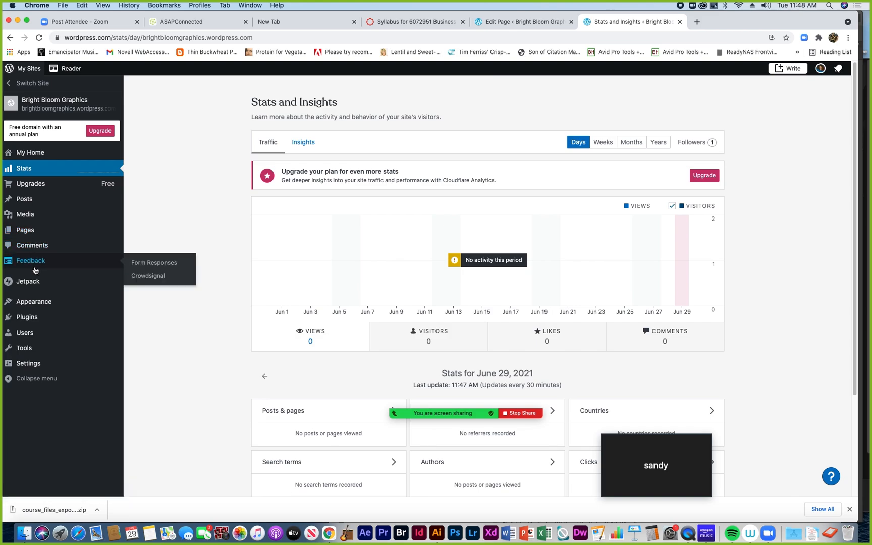
# Step: Open the Themes page for the Bright Bloom Graphics site
pyautogui.moveTo(35, 230)
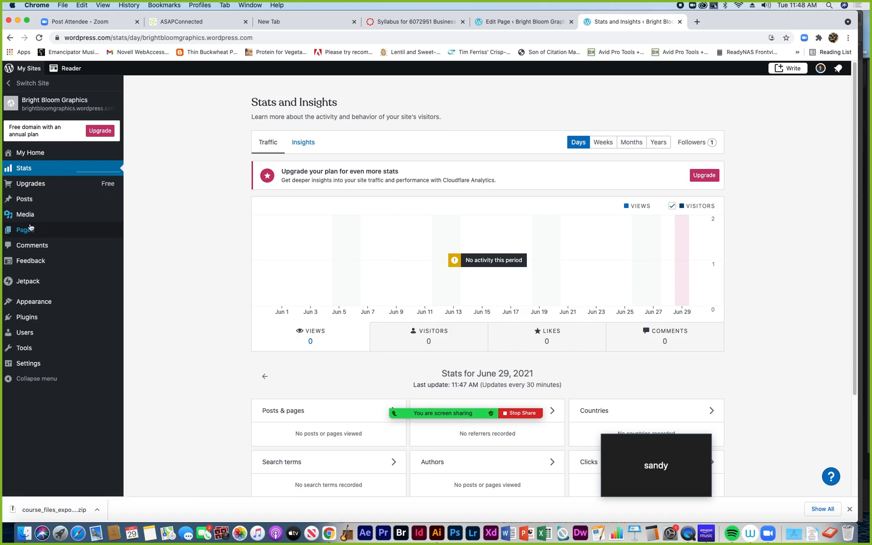
pyautogui.moveTo(28, 178)
pyautogui.moveTo(32, 302)
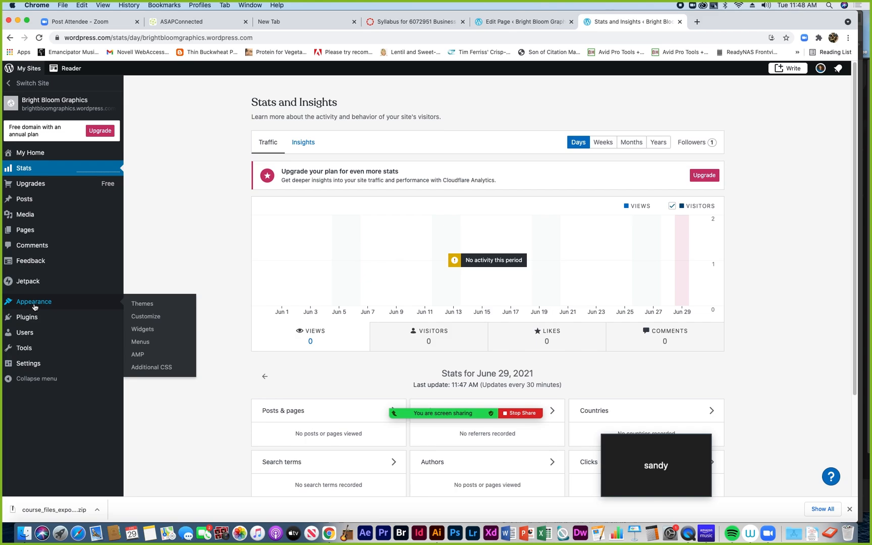
pyautogui.click(143, 305)
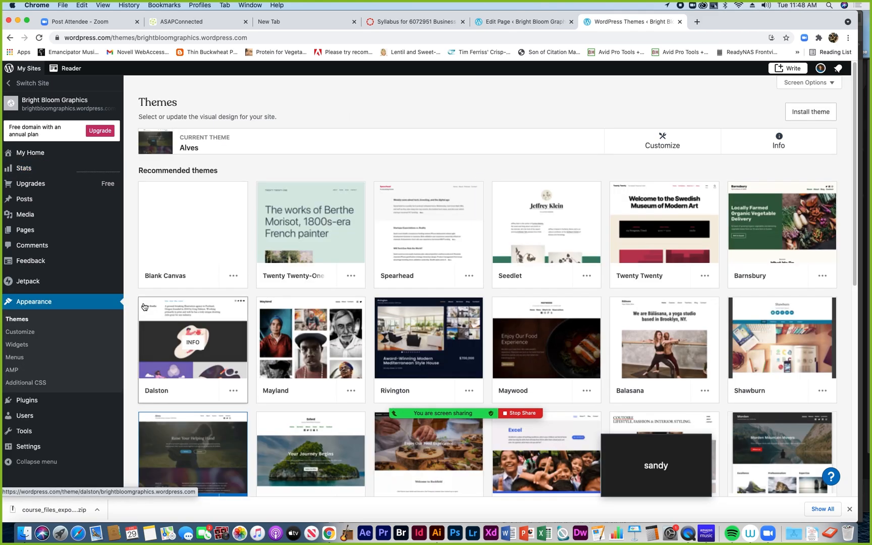
# Step: Look through the recommended themes, from the current theme down to the end of the list
pyautogui.moveTo(143, 306)
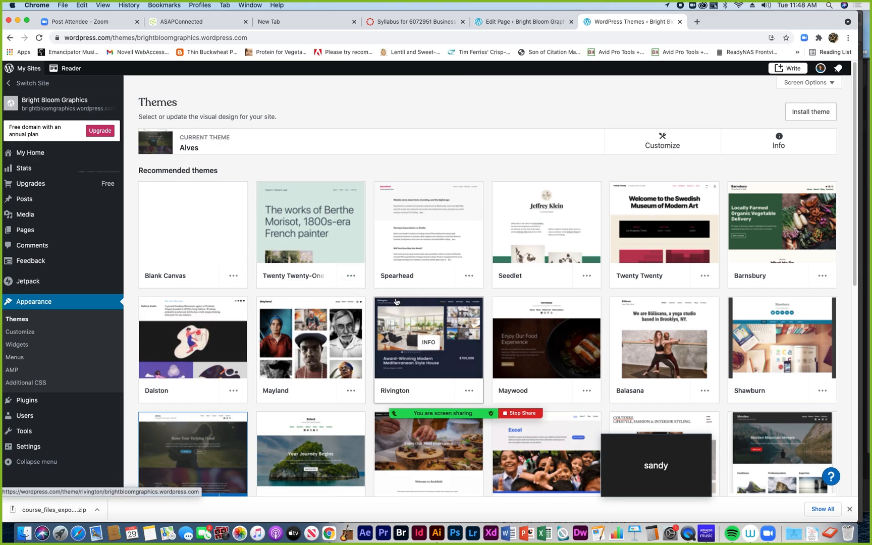
pyautogui.moveTo(396, 302)
pyautogui.scroll(-5, 522, 366)
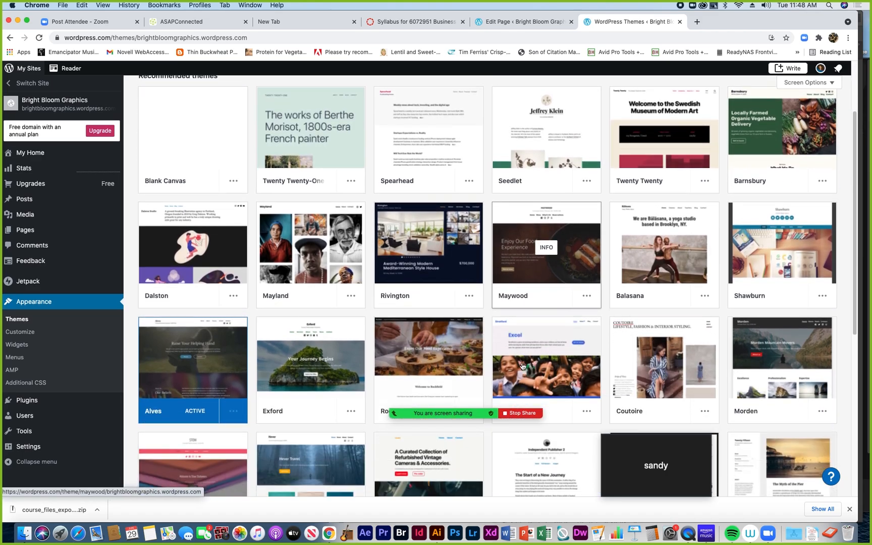
pyautogui.scroll(-4, 523, 366)
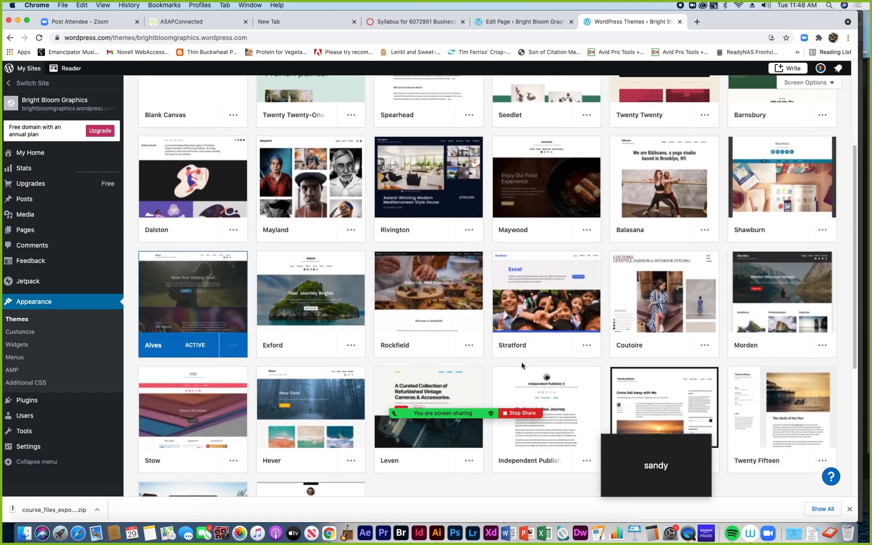
pyautogui.scroll(-5, 522, 366)
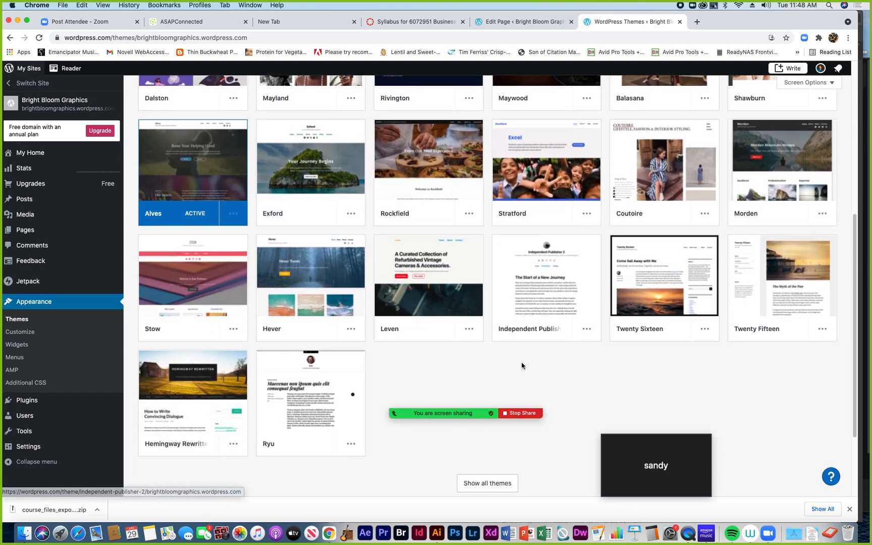
pyautogui.scroll(10, 523, 366)
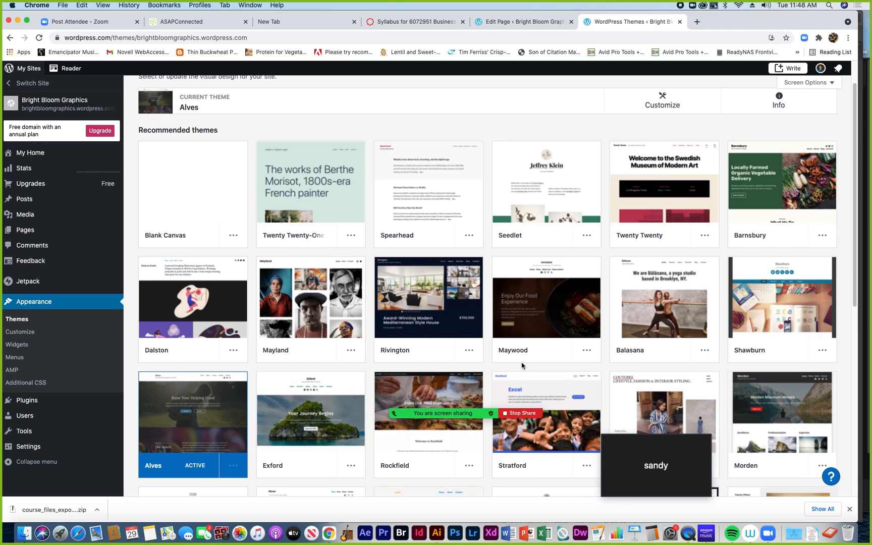
pyautogui.scroll(2, 523, 365)
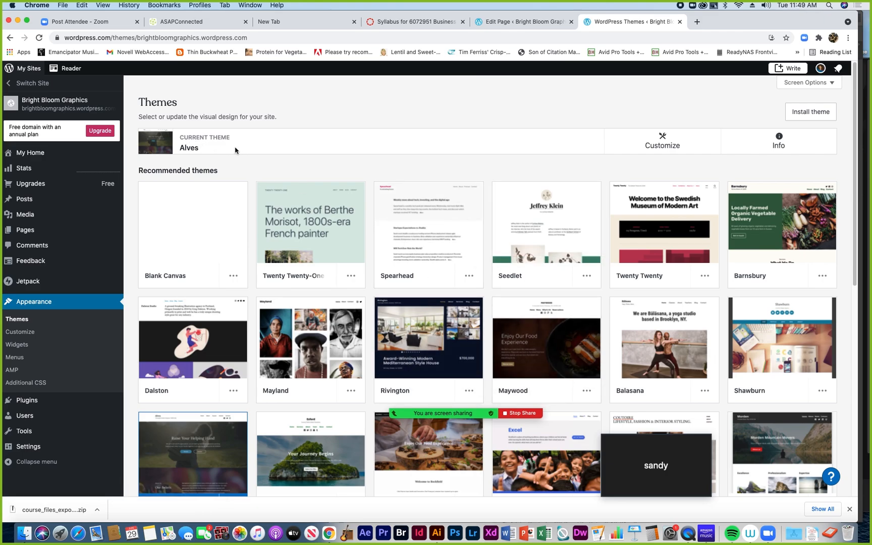
pyautogui.scroll(-3, 710, 364)
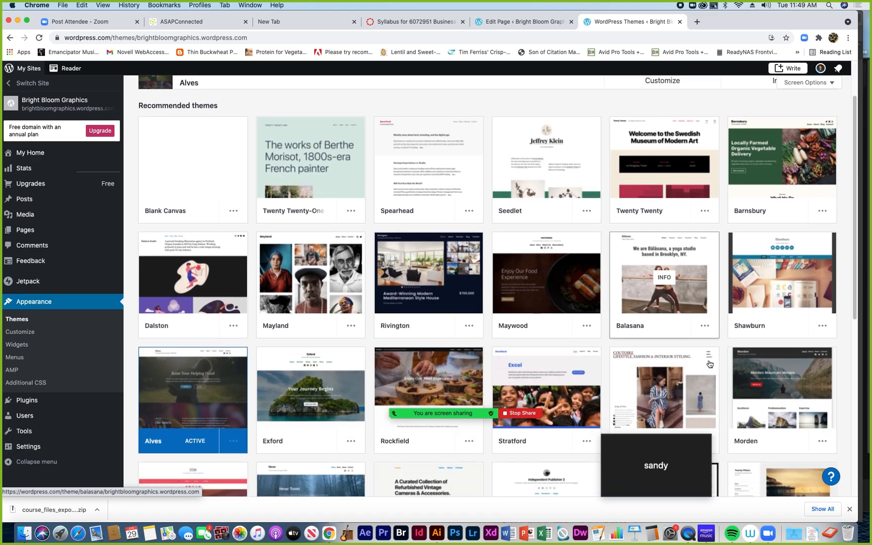
pyautogui.scroll(-5, 709, 364)
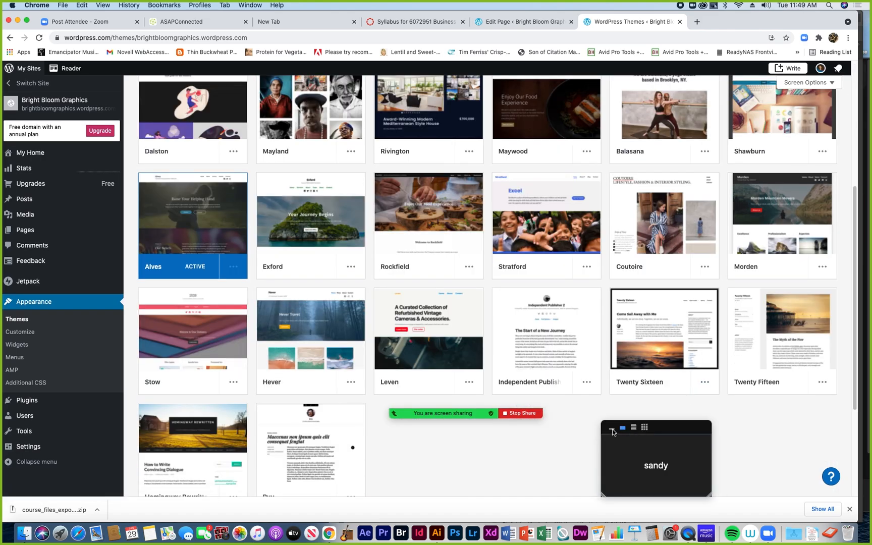
pyautogui.click(613, 429)
pyautogui.scroll(-3, 731, 399)
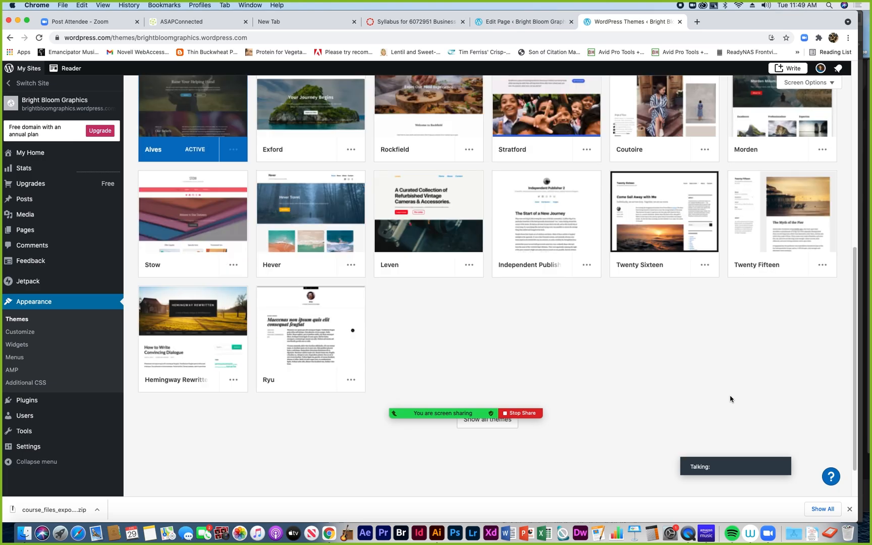
pyautogui.scroll(-2, 730, 399)
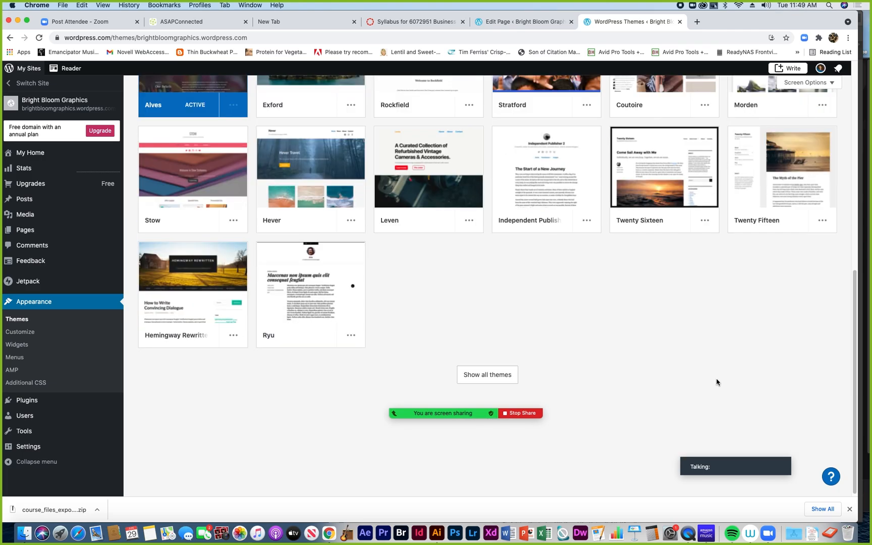
# Step: Show all WordPress.com themes, both free and premium, and browse through the designs and their prices
pyautogui.click(488, 374)
pyautogui.scroll(-8, 557, 361)
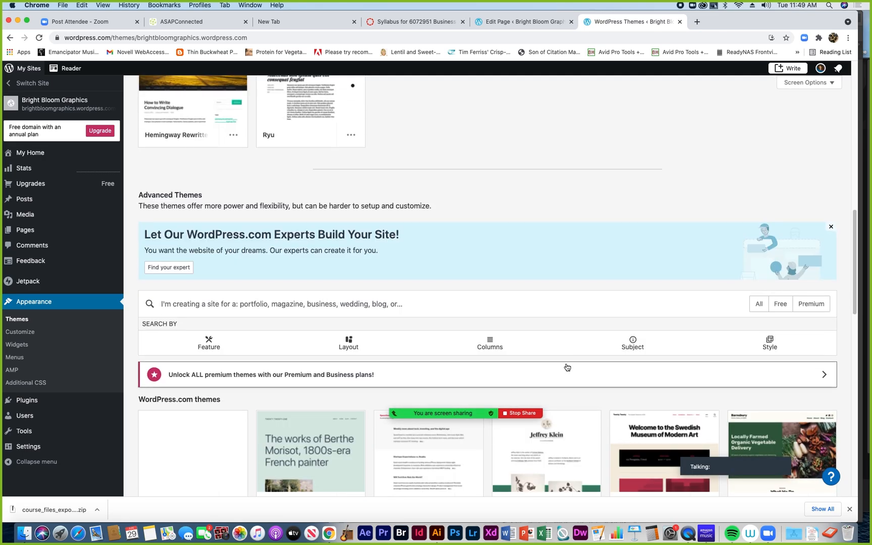
pyautogui.scroll(-4, 566, 366)
pyautogui.scroll(-2, 566, 367)
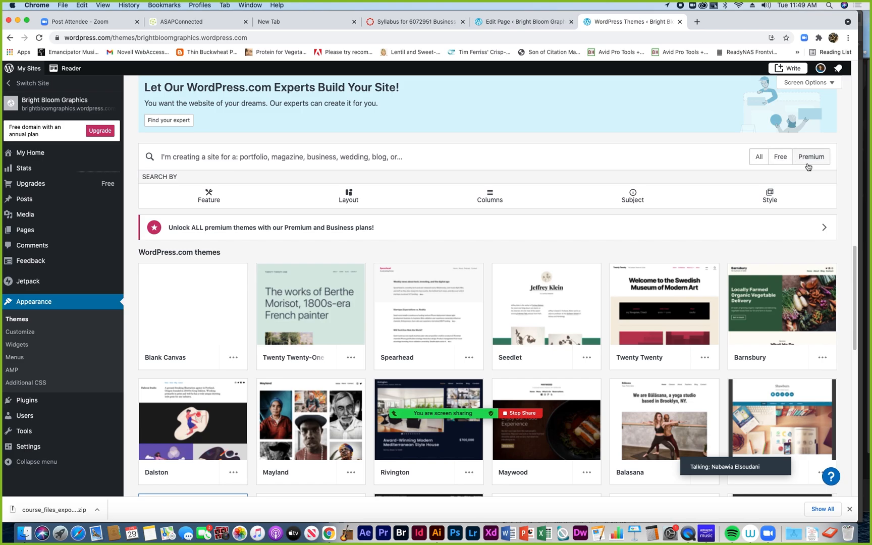
pyautogui.click(759, 157)
pyautogui.scroll(-8, 722, 238)
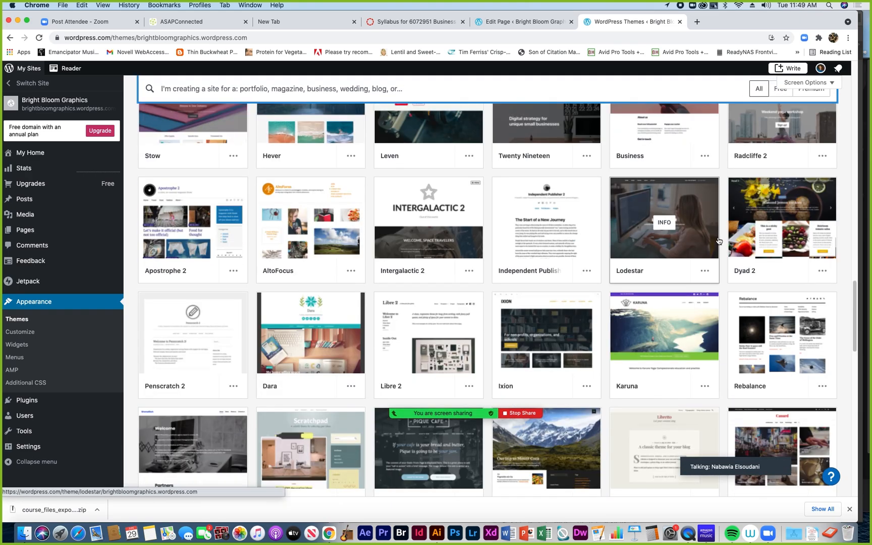
pyautogui.scroll(-5, 719, 241)
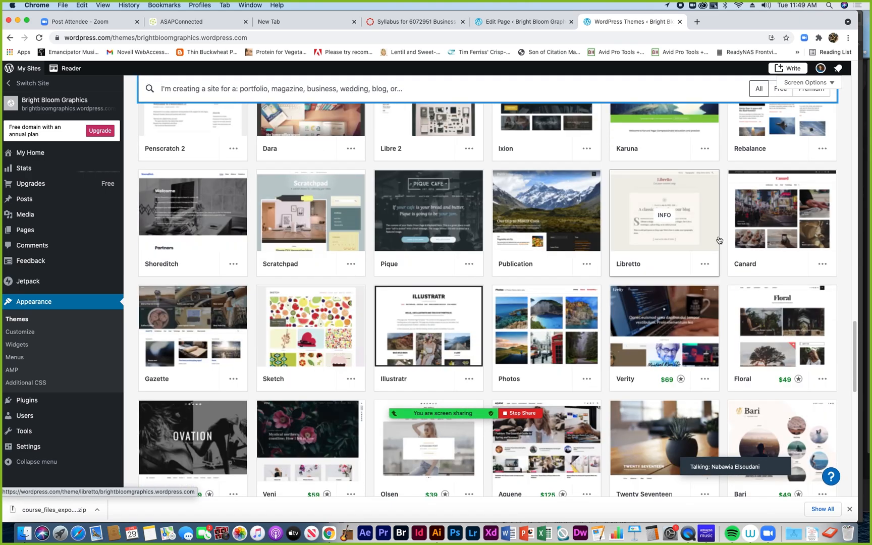
pyautogui.scroll(-4, 719, 241)
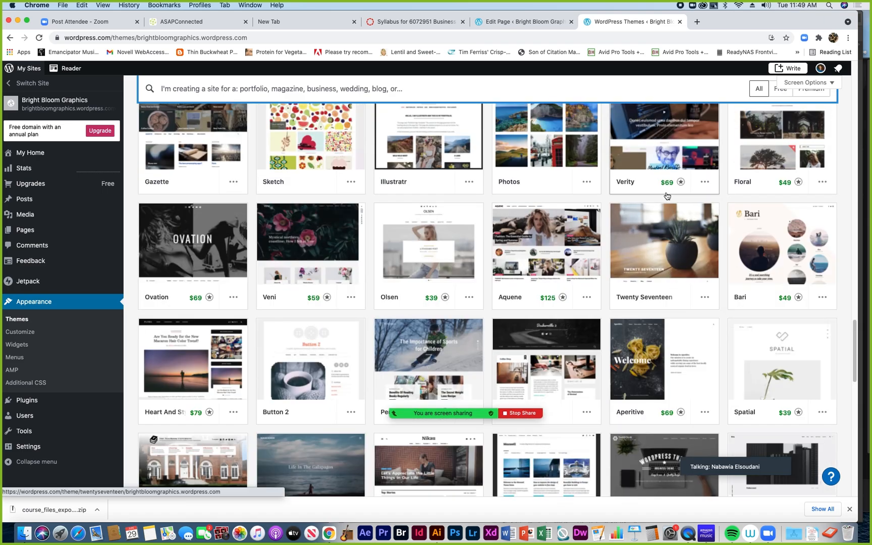
pyautogui.scroll(2, 744, 226)
pyautogui.scroll(15, 744, 226)
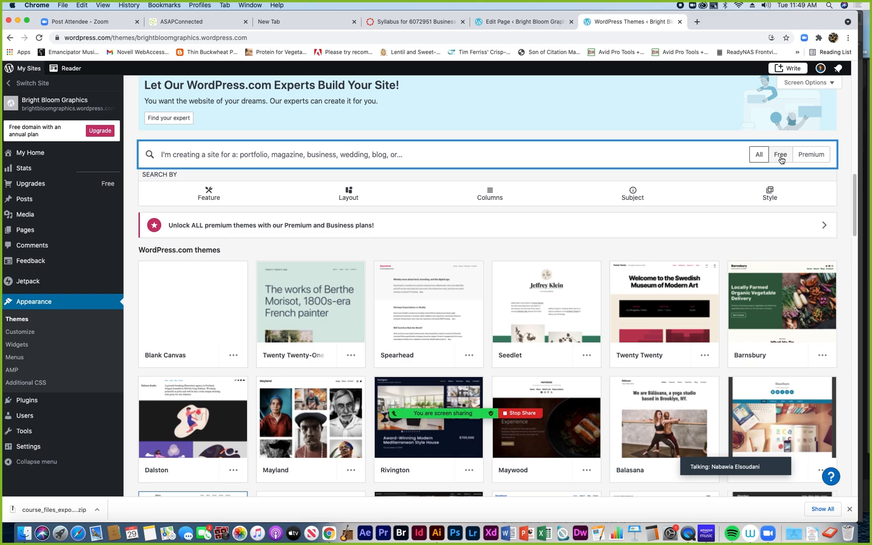
# Step: Limit the theme list to free themes and open the live demo of the Hever theme
pyautogui.click(781, 156)
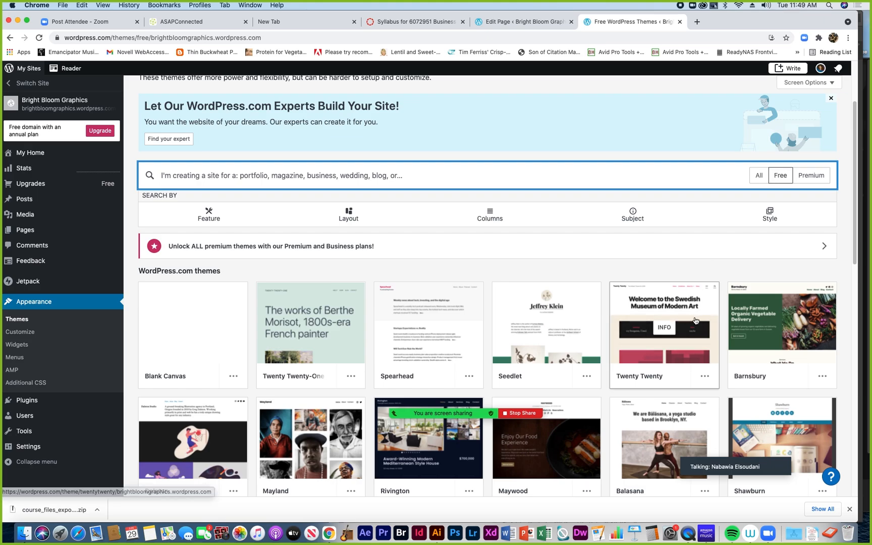
pyautogui.scroll(-4, 720, 327)
pyautogui.scroll(-10, 720, 329)
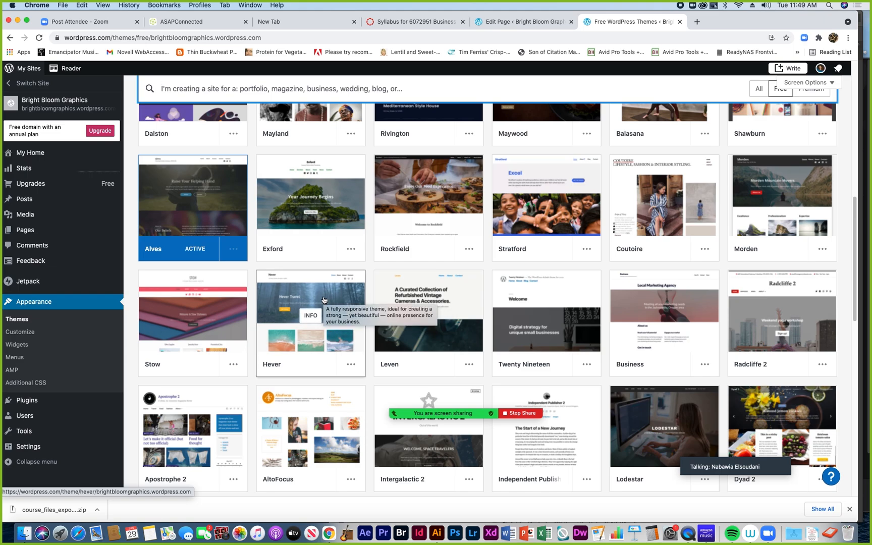
pyautogui.click(352, 366)
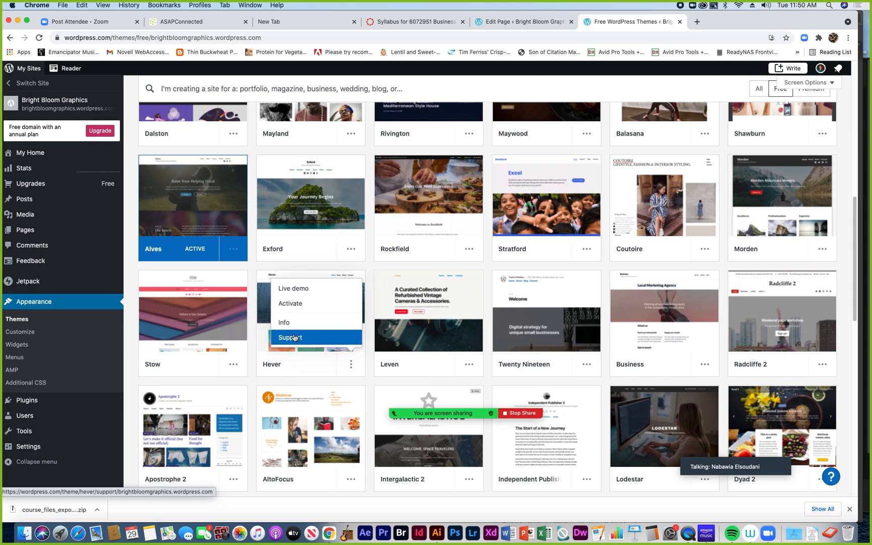
pyautogui.click(297, 289)
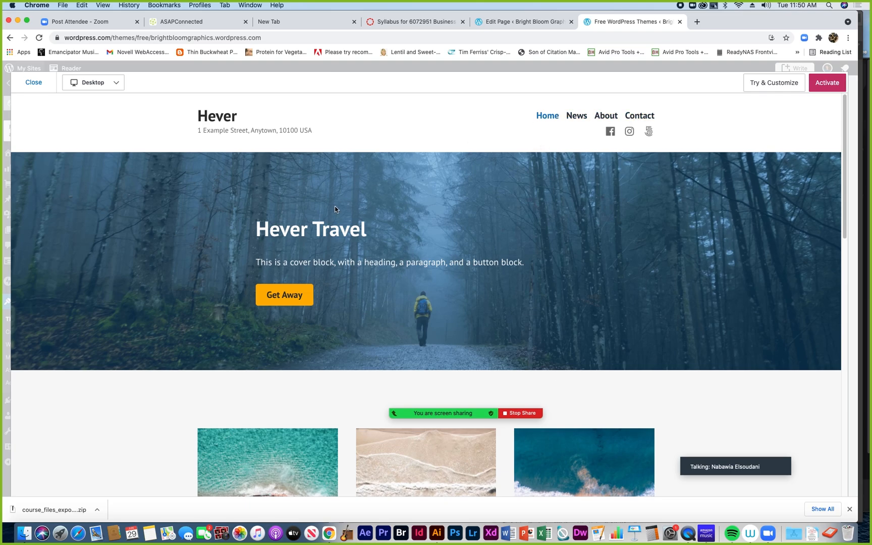
# Step: Preview the Hever theme demo at tablet size and at phone size
pyautogui.click(114, 86)
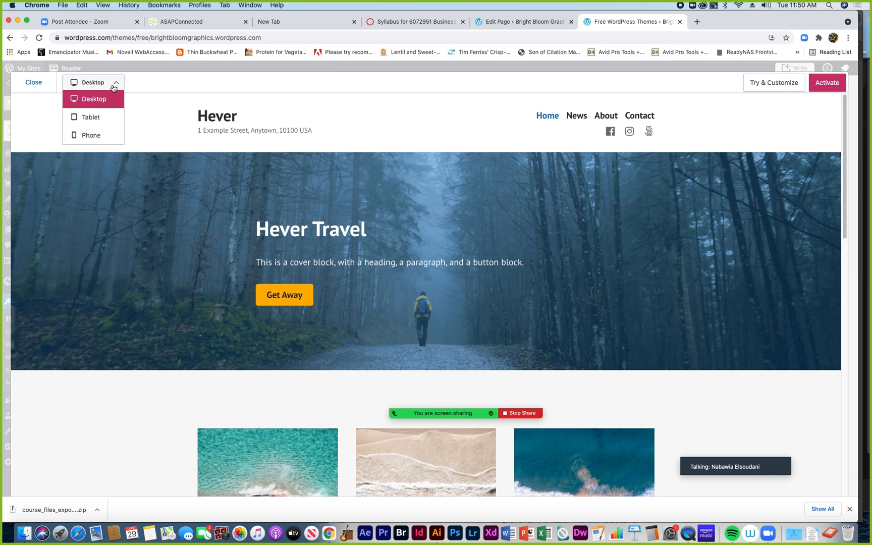
pyautogui.click(101, 117)
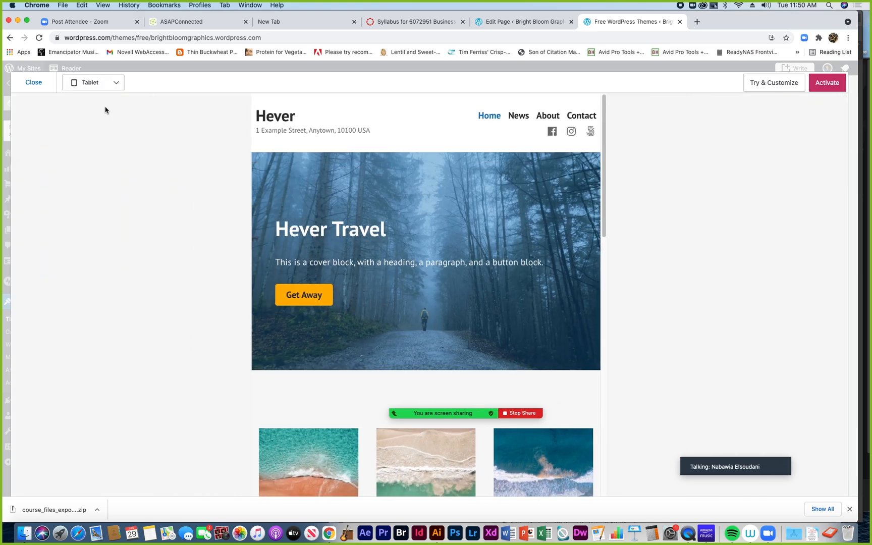
pyautogui.click(119, 84)
pyautogui.click(103, 134)
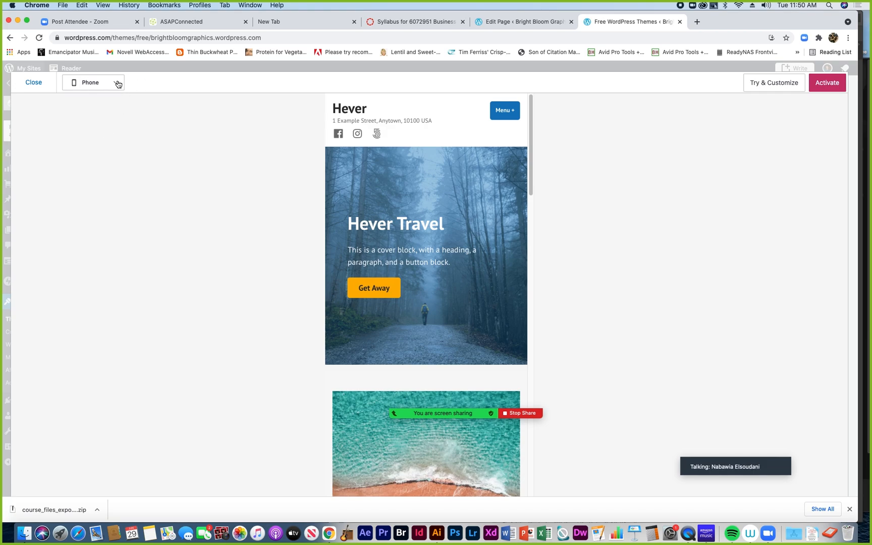
# Step: Open the Hever theme for trial customization and set bbg-logo.png as the site logo, cropped to include the whole flower
pyautogui.click(769, 88)
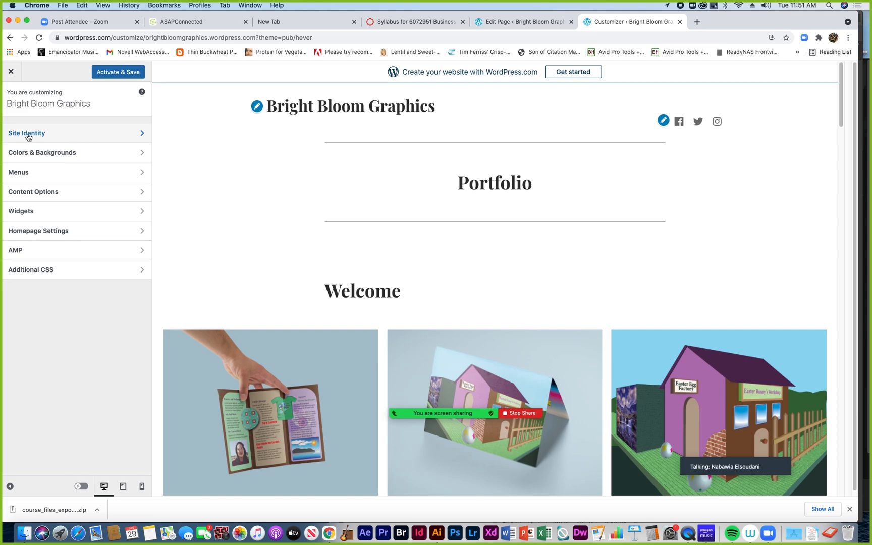
pyautogui.click(49, 135)
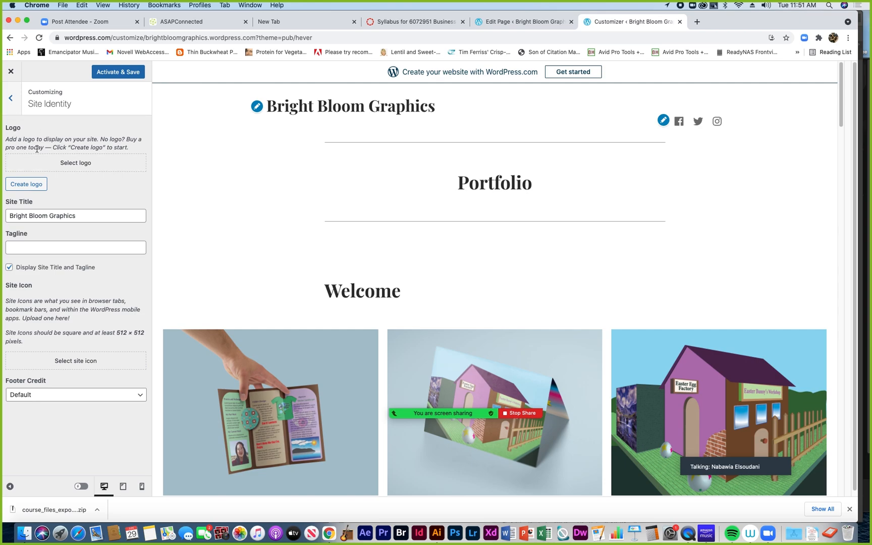
pyautogui.click(75, 165)
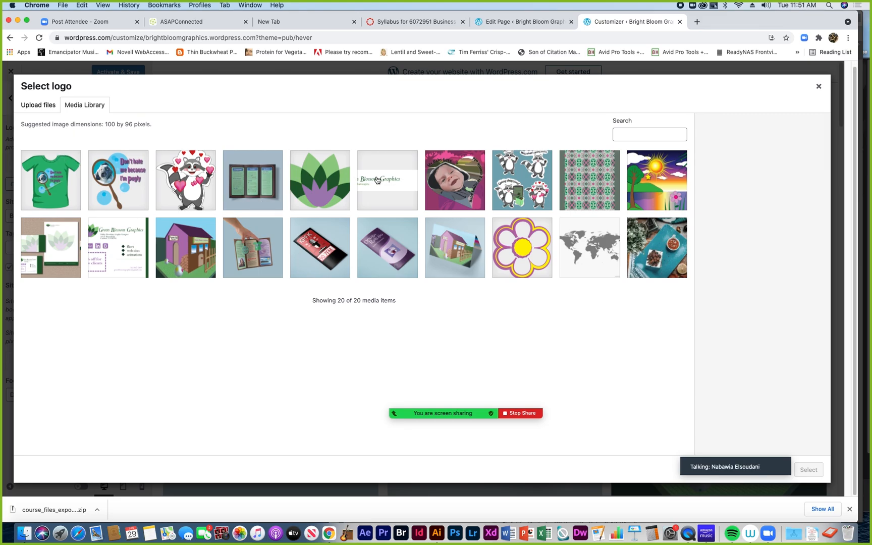
pyautogui.click(525, 248)
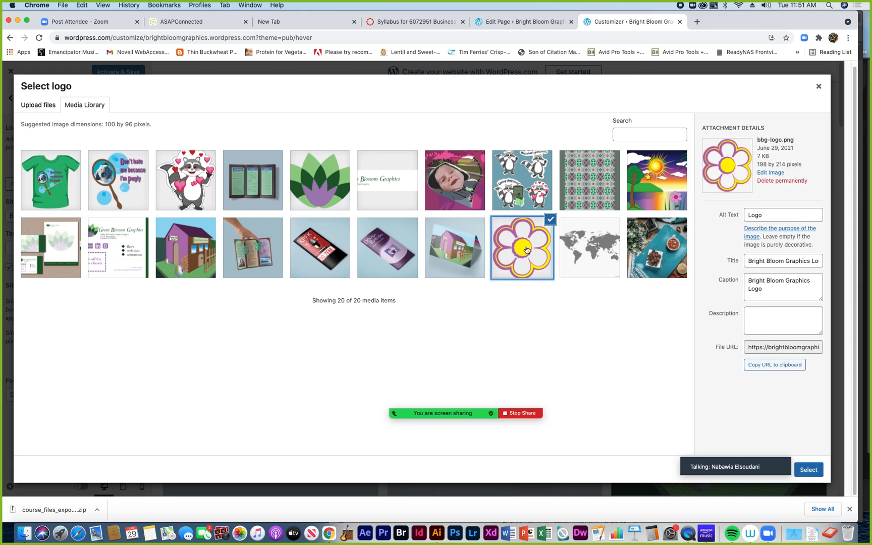
pyautogui.click(810, 470)
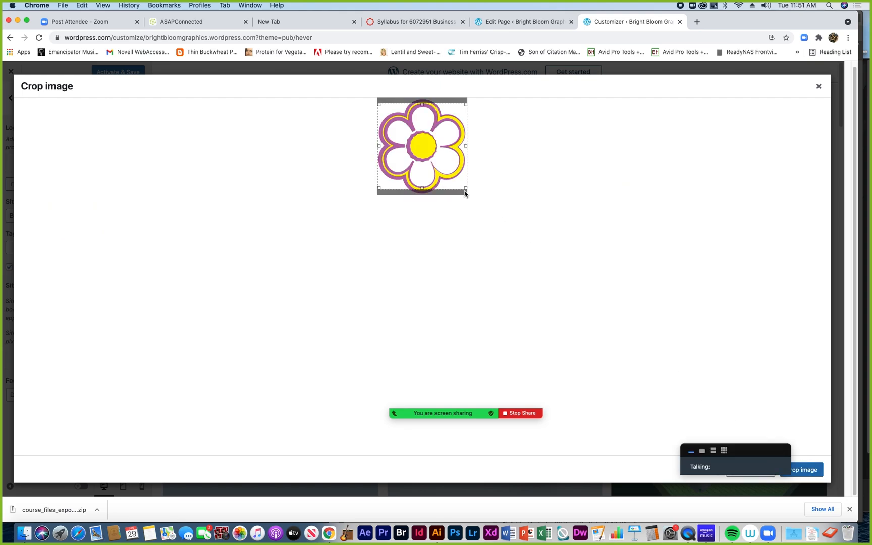
pyautogui.moveTo(421, 146); pyautogui.dragTo(423, 147)
pyautogui.moveTo(422, 188); pyautogui.dragTo(421, 194)
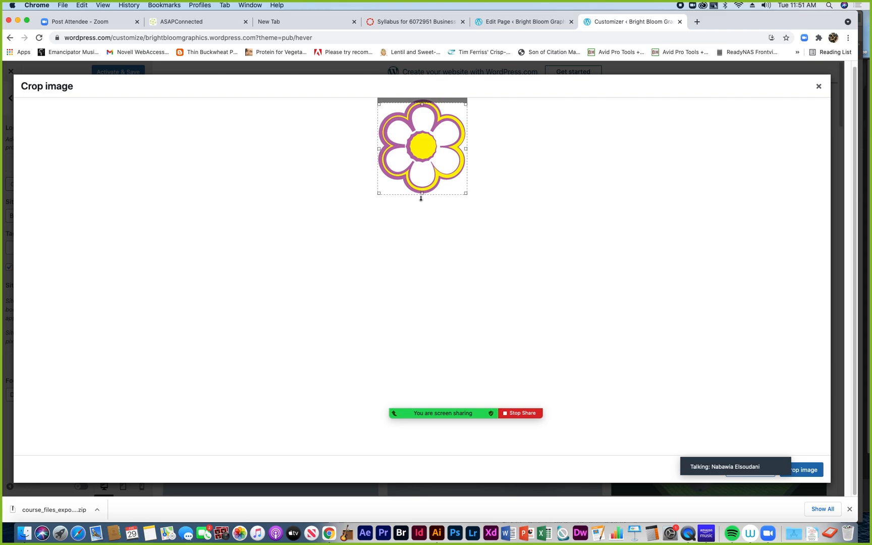
pyautogui.moveTo(422, 103); pyautogui.dragTo(423, 100)
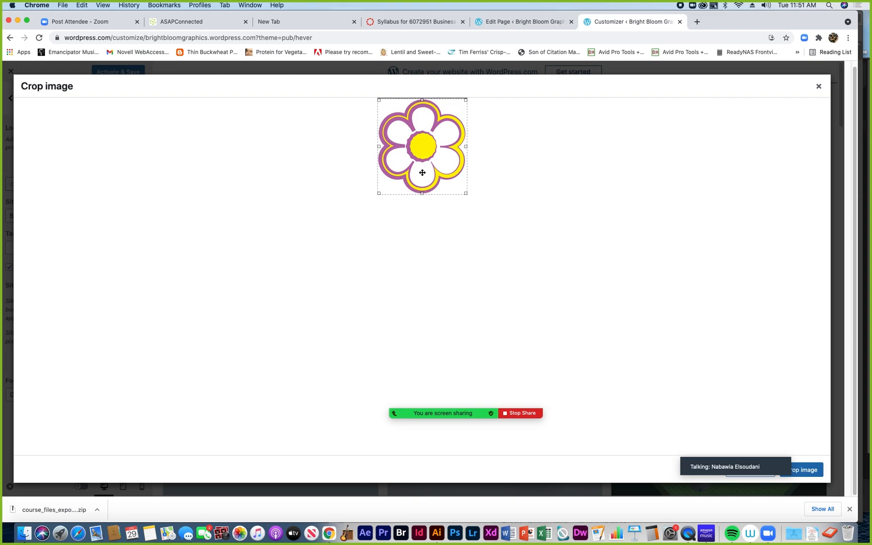
pyautogui.click(804, 470)
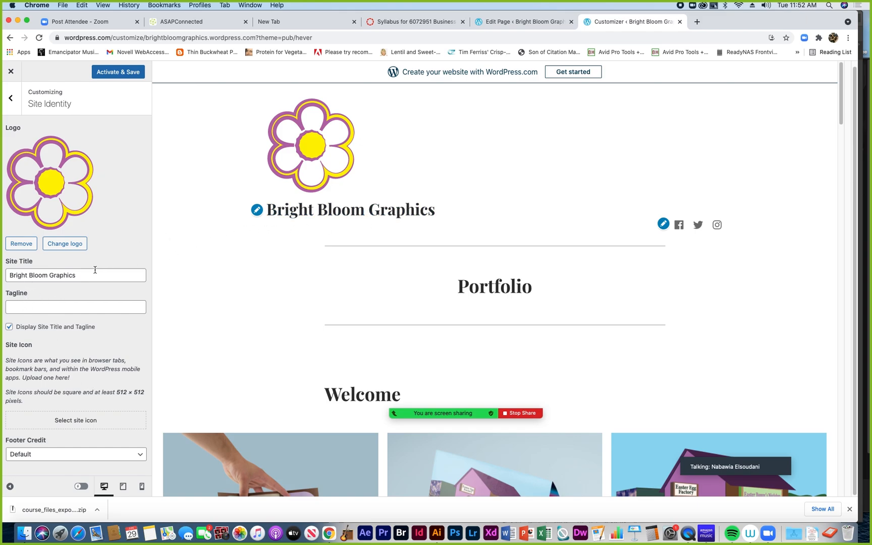
# Step: Set the tagline to "Where vision comes to life." and try hiding the site title and tagline before displaying them again
pyautogui.click(14, 304)
pyautogui.write('Where vision c')
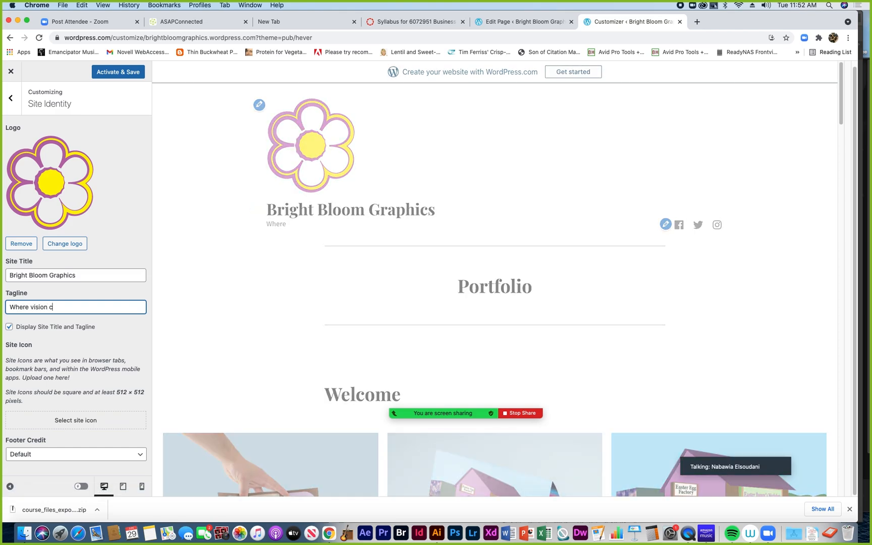
pyautogui.write('omes to life.')
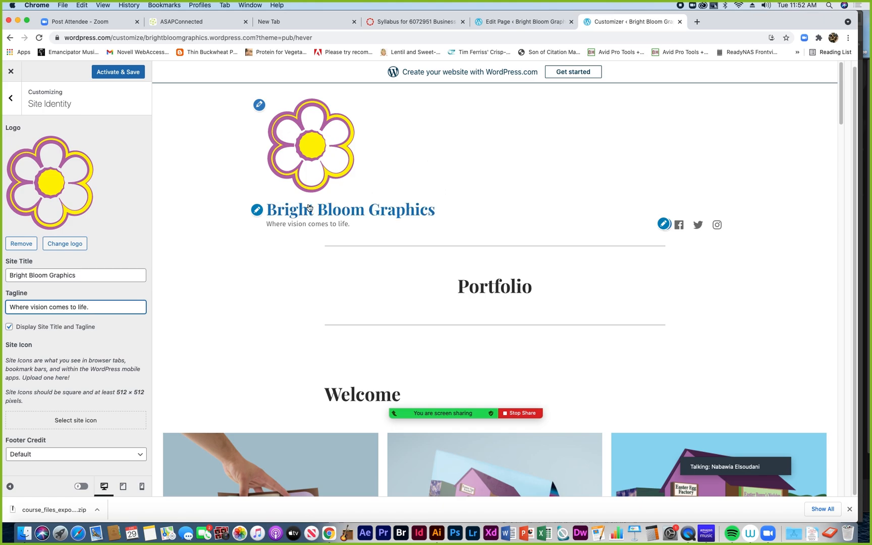
pyautogui.click(9, 328)
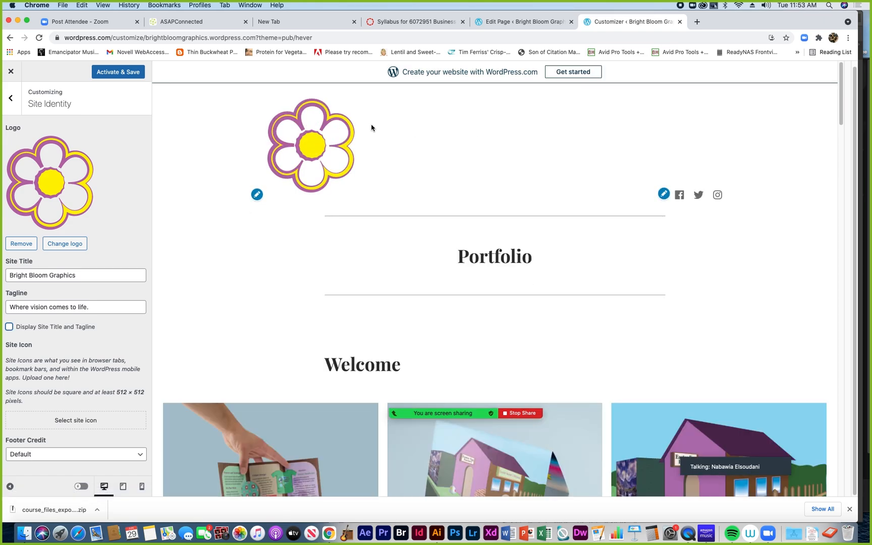
pyautogui.click(9, 327)
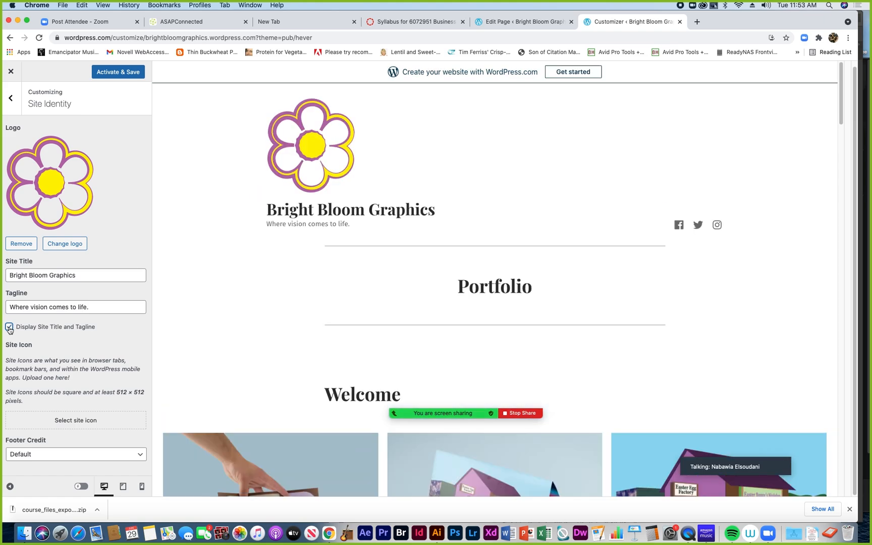
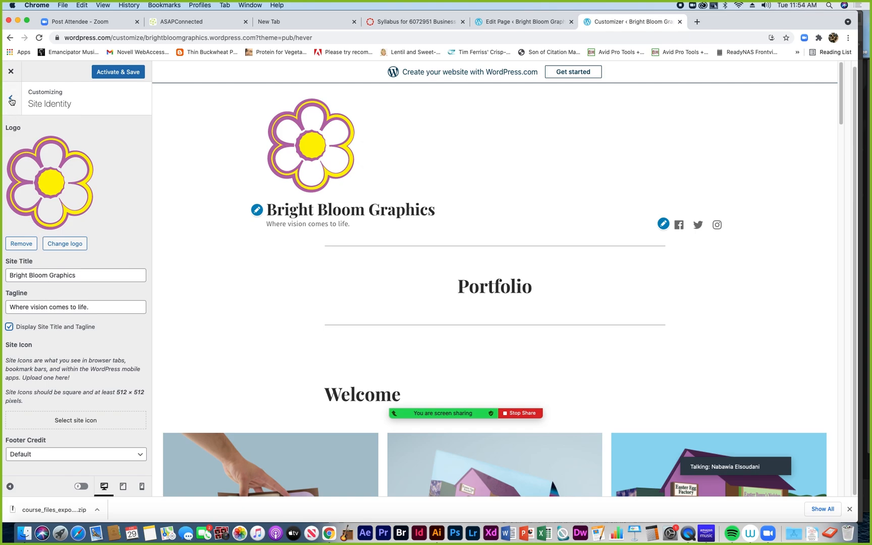
# Step: Change the Hever theme's primary color to the suggested red and close the customizer without activating the theme
pyautogui.click(11, 100)
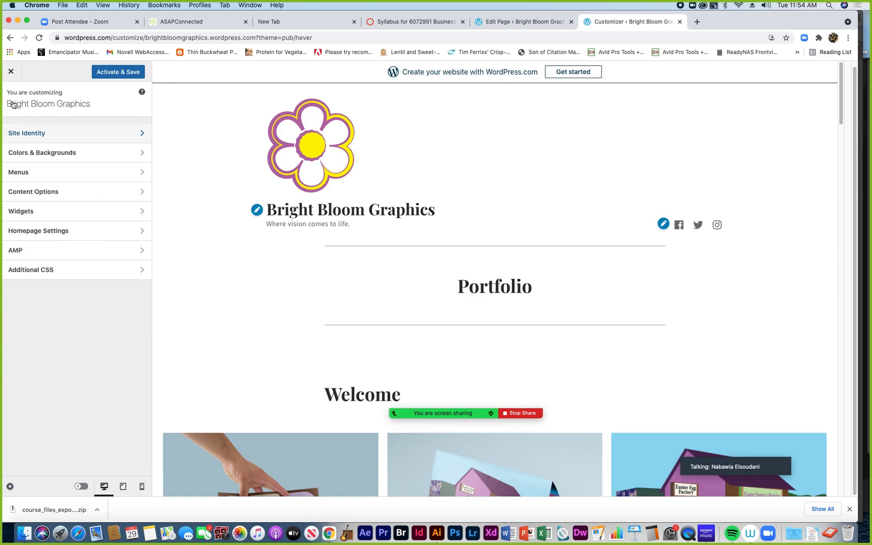
pyautogui.click(35, 153)
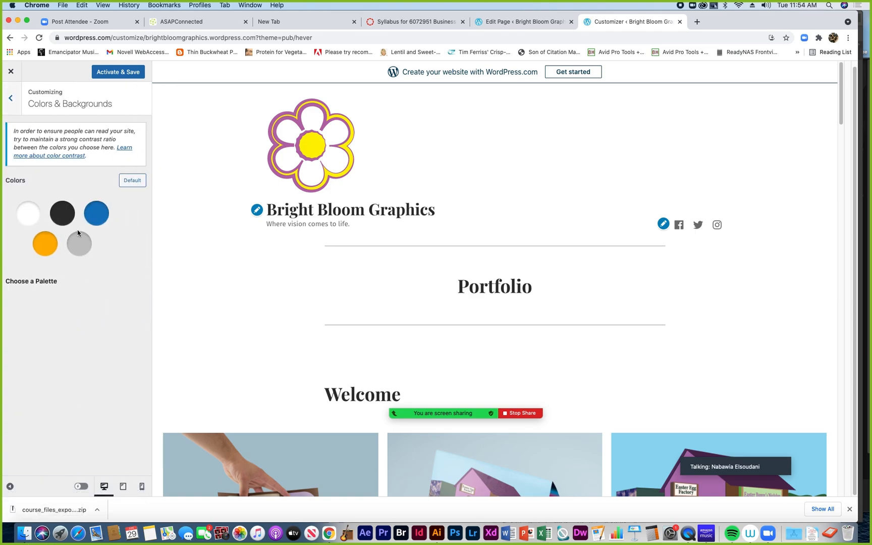
pyautogui.click(95, 221)
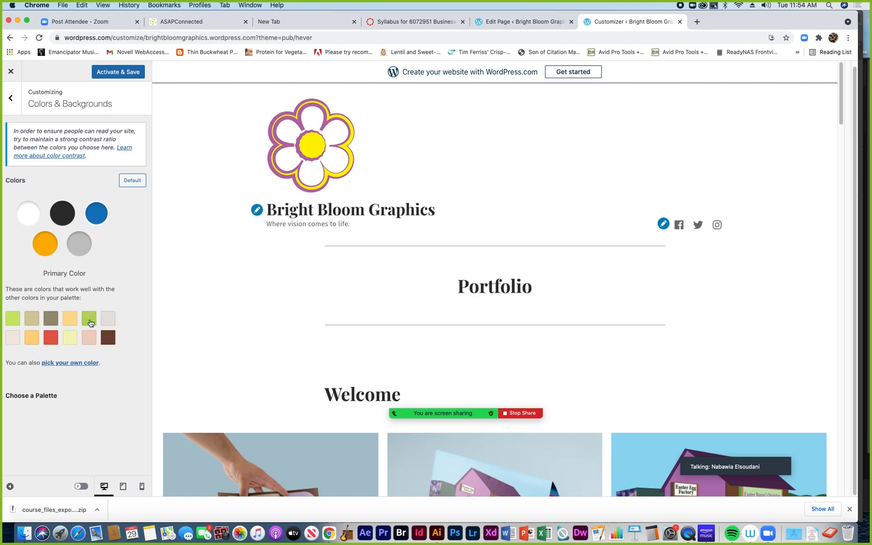
pyautogui.click(51, 342)
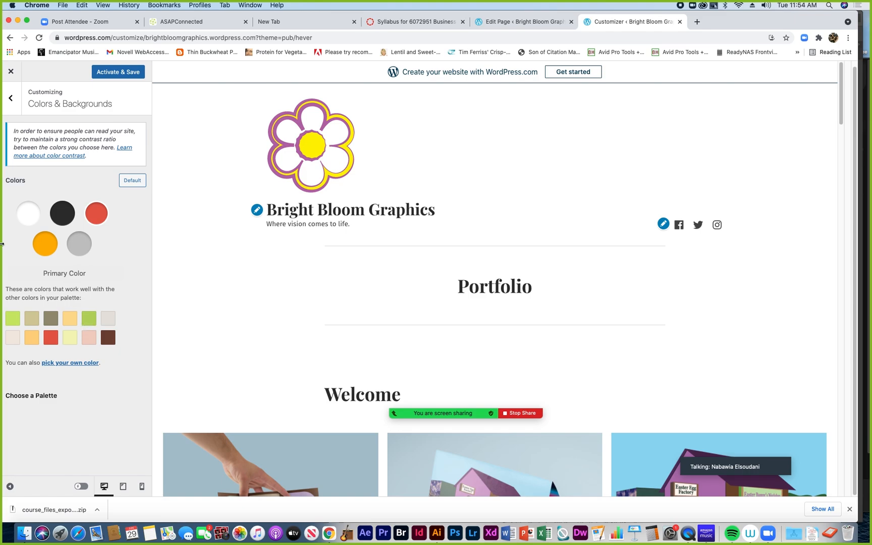
pyautogui.click(12, 108)
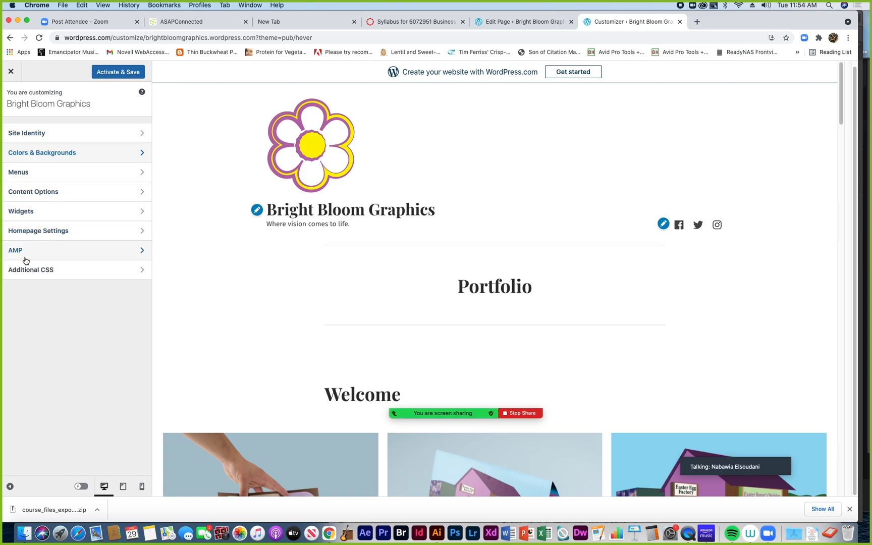
pyautogui.click(12, 73)
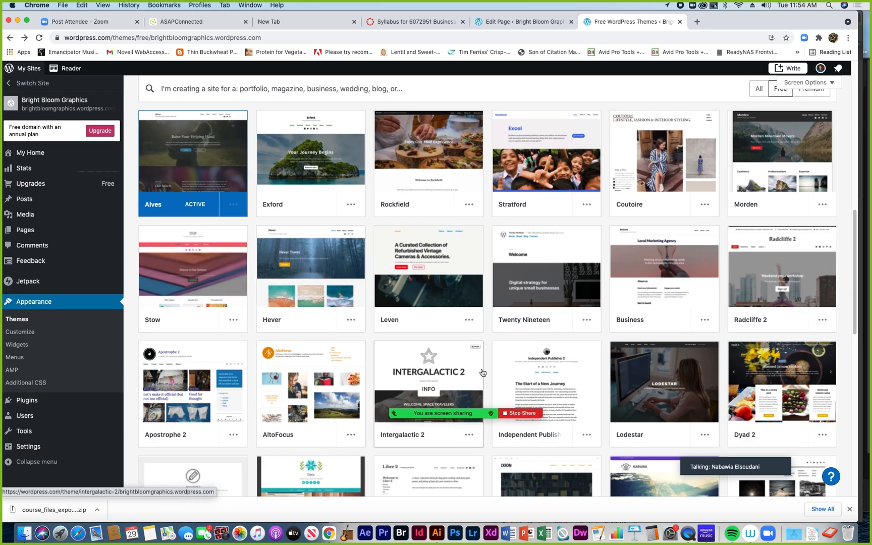
# Step: Browse further down the free themes and open Baskerville 2 for trial customization
pyautogui.scroll(-3, 558, 427)
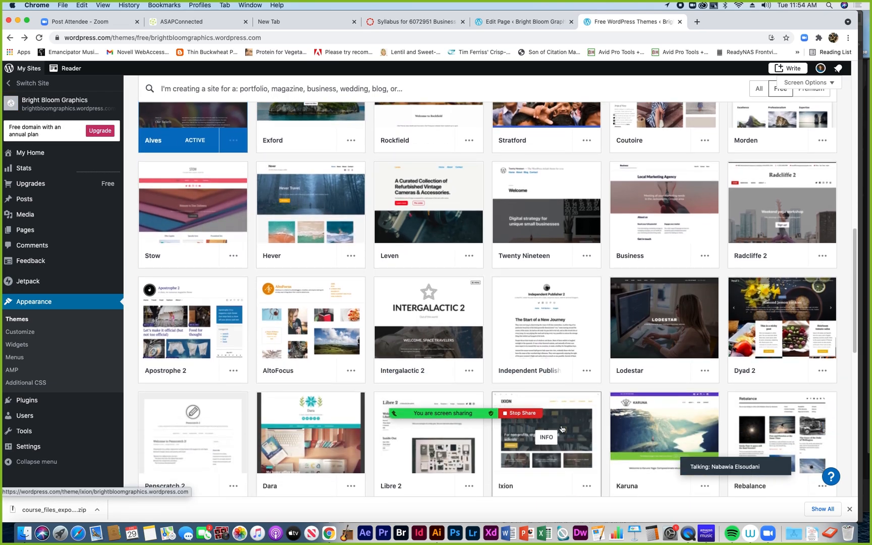
pyautogui.scroll(-10, 562, 429)
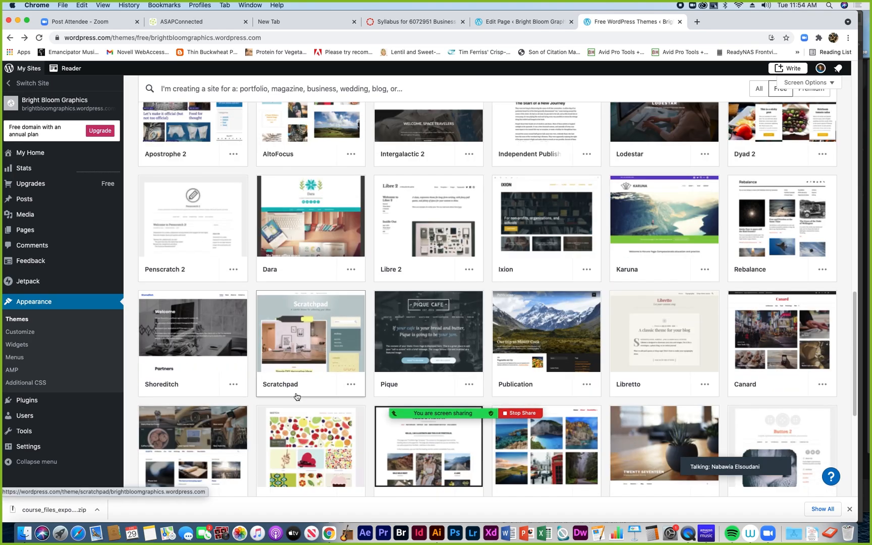
pyautogui.scroll(-7, 296, 396)
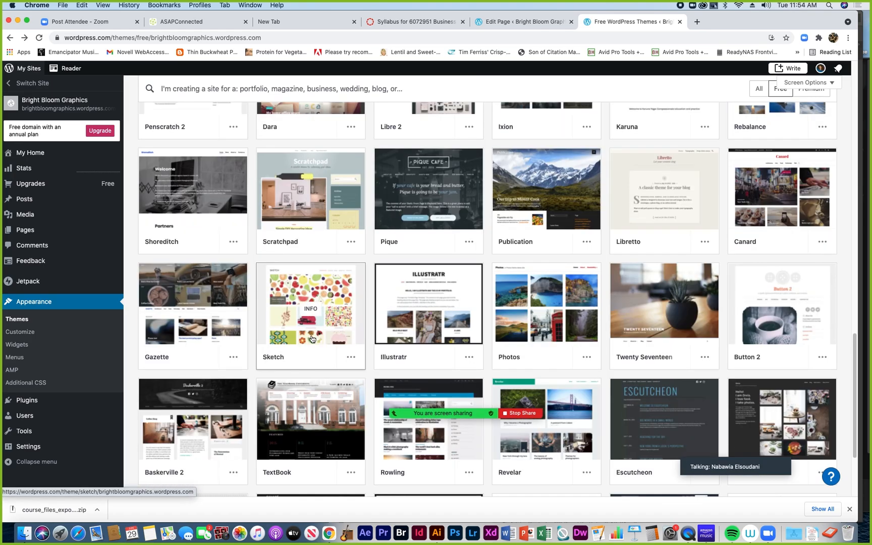
pyautogui.scroll(-3, 312, 339)
pyautogui.scroll(-3, 313, 339)
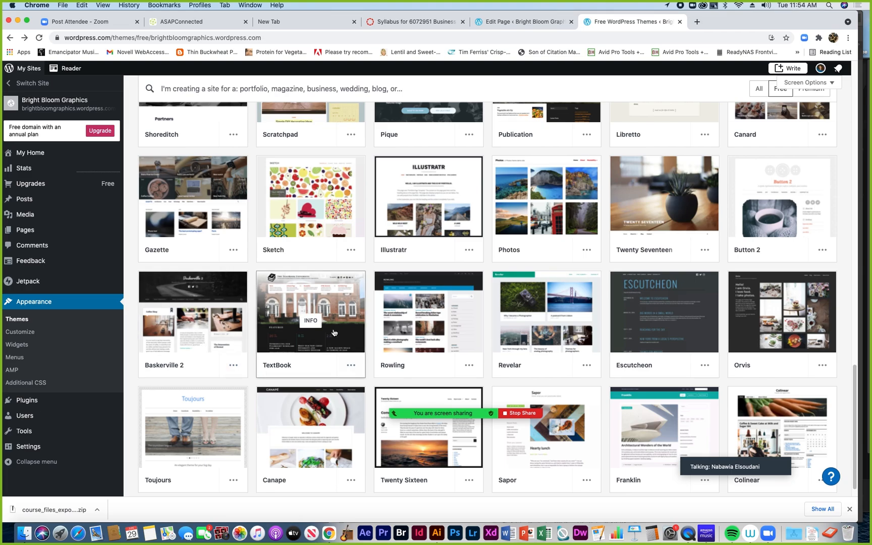
pyautogui.click(233, 366)
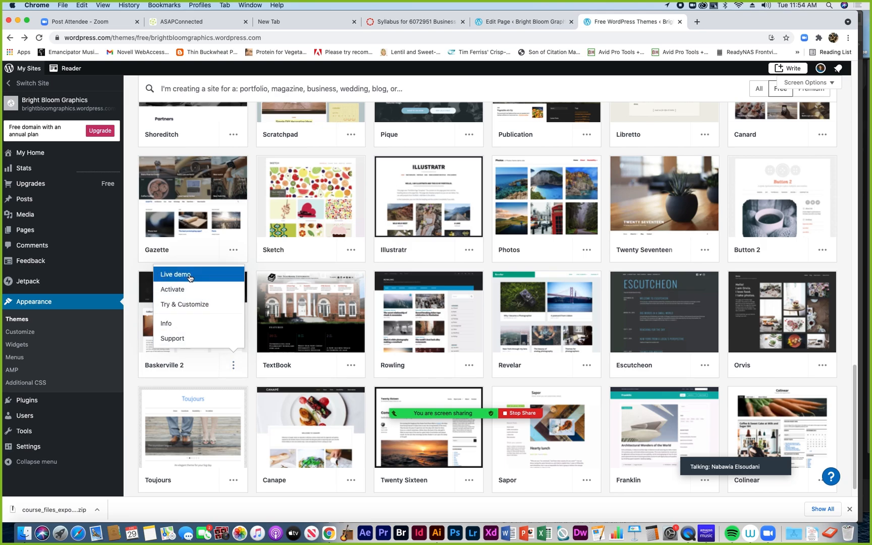
pyautogui.click(185, 308)
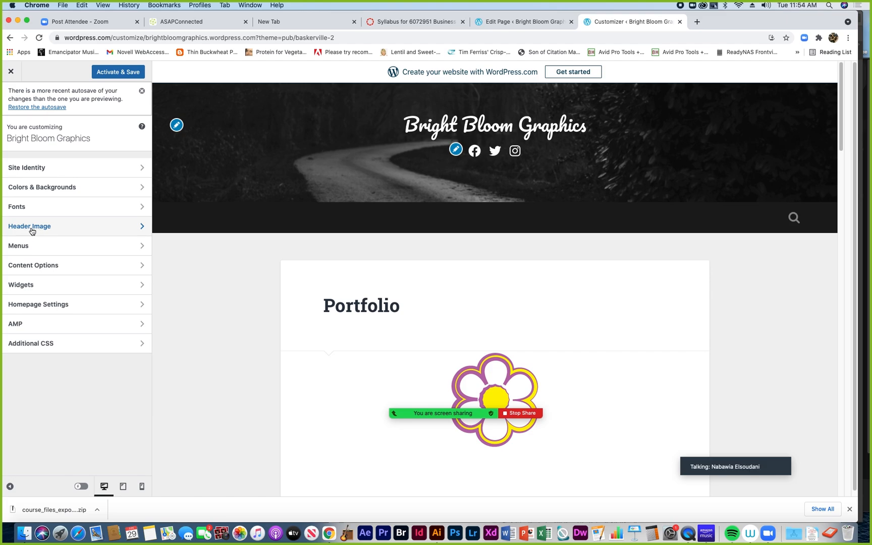
# Step: Set the Baskerville 2 header image to the suggested white flower with the yellow and green center
pyautogui.click(50, 230)
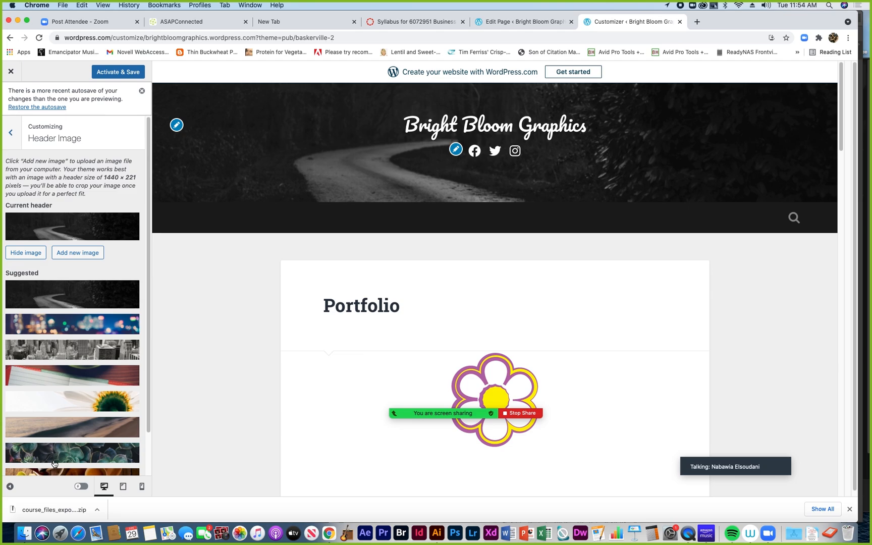
pyautogui.scroll(-2, 54, 460)
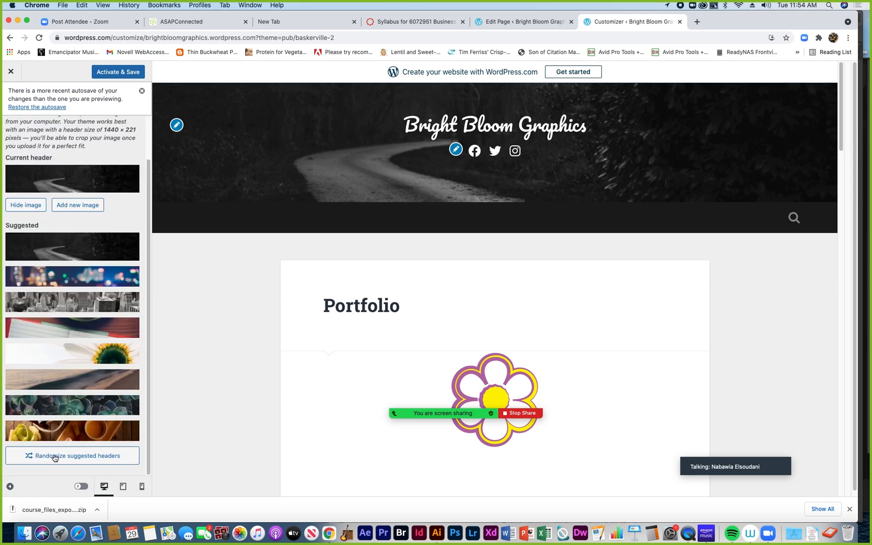
pyautogui.click(82, 359)
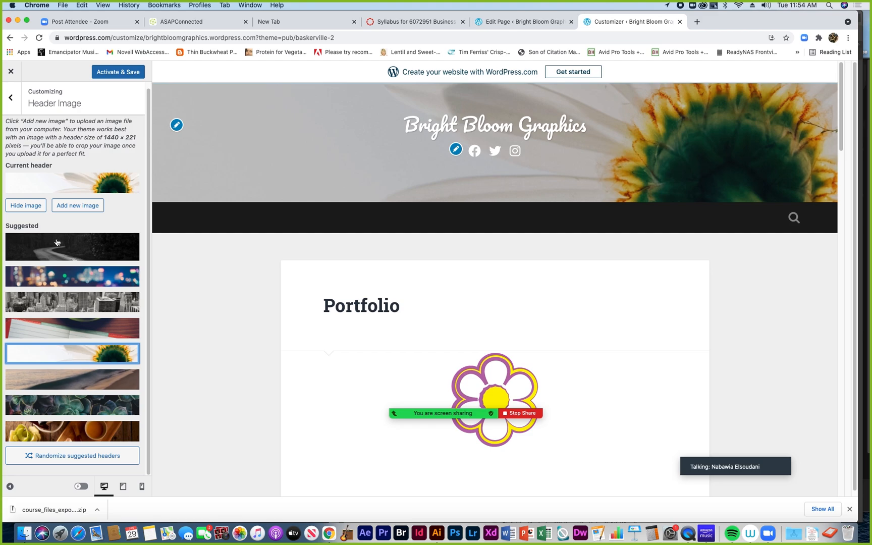
pyautogui.scroll(1, 47, 161)
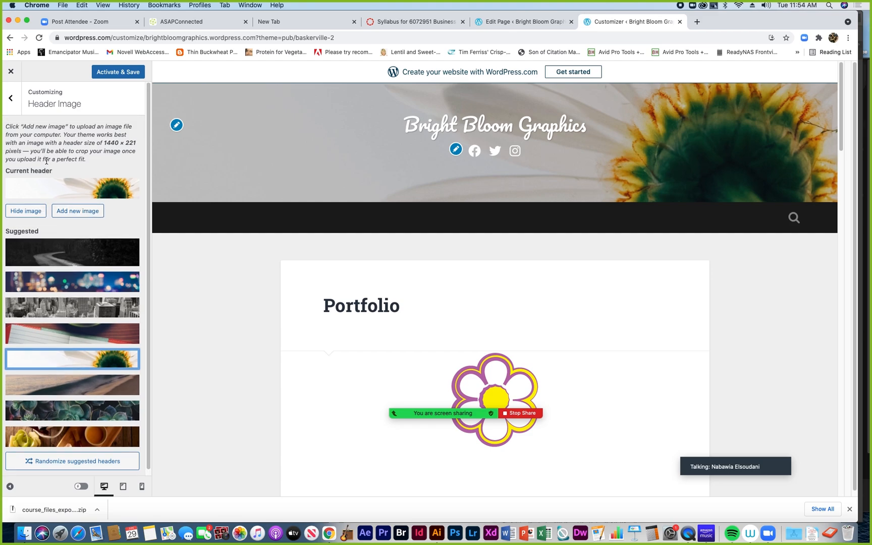
pyautogui.click(9, 100)
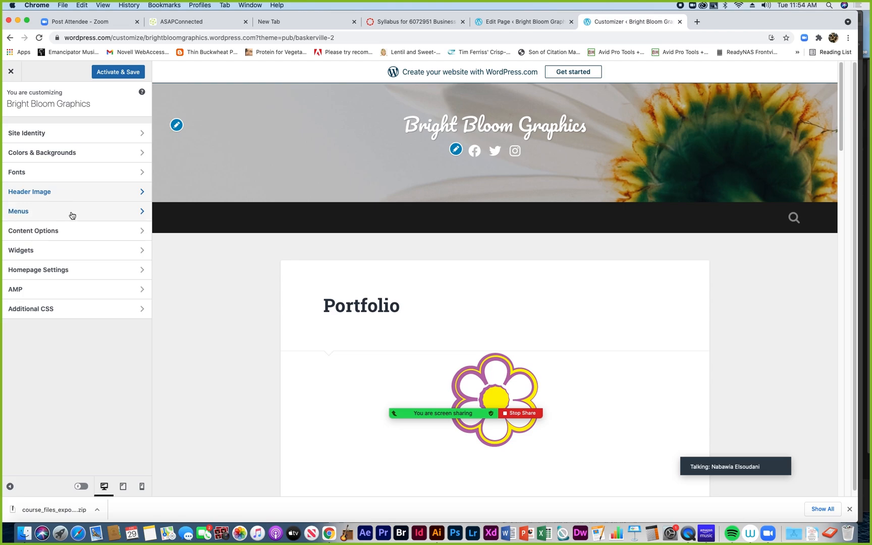
# Step: Set the Baskerville 2 headings font to Cherry Swash and keep the default theme font as the base font
pyautogui.click(35, 173)
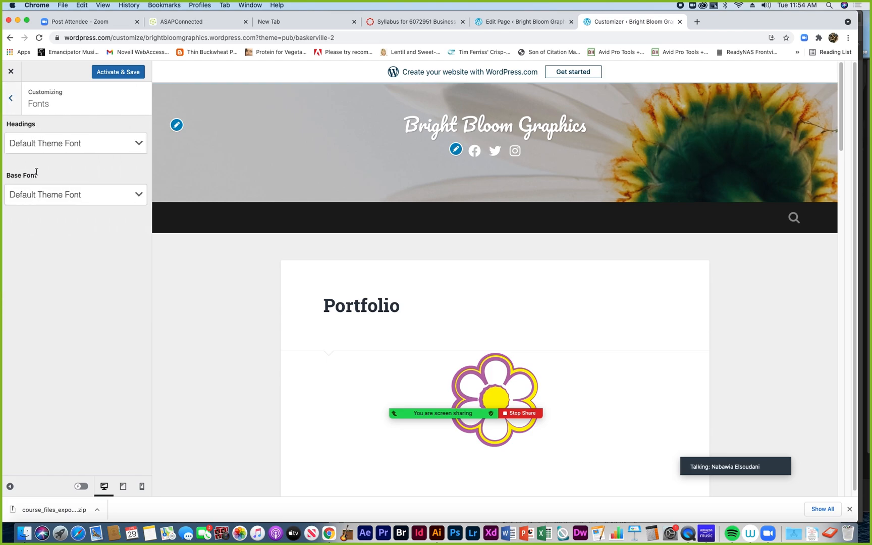
pyautogui.click(136, 145)
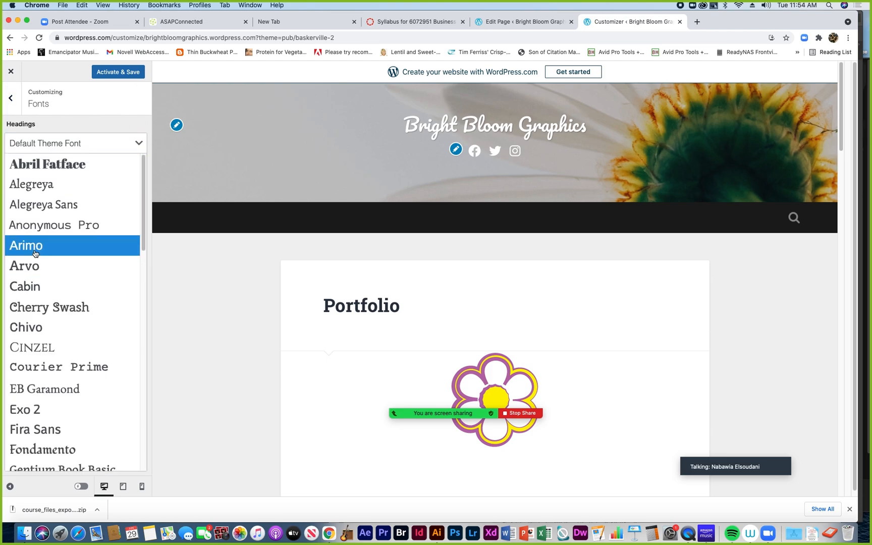
pyautogui.click(35, 308)
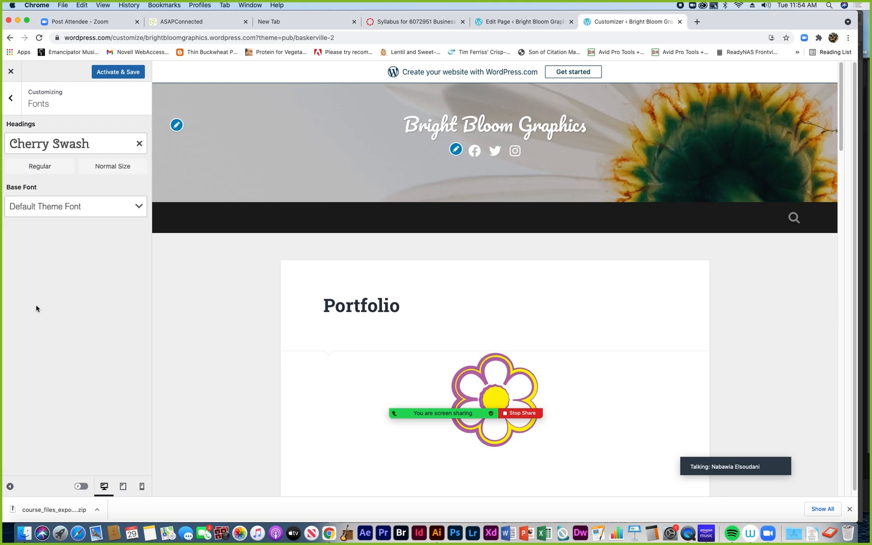
pyautogui.click(141, 210)
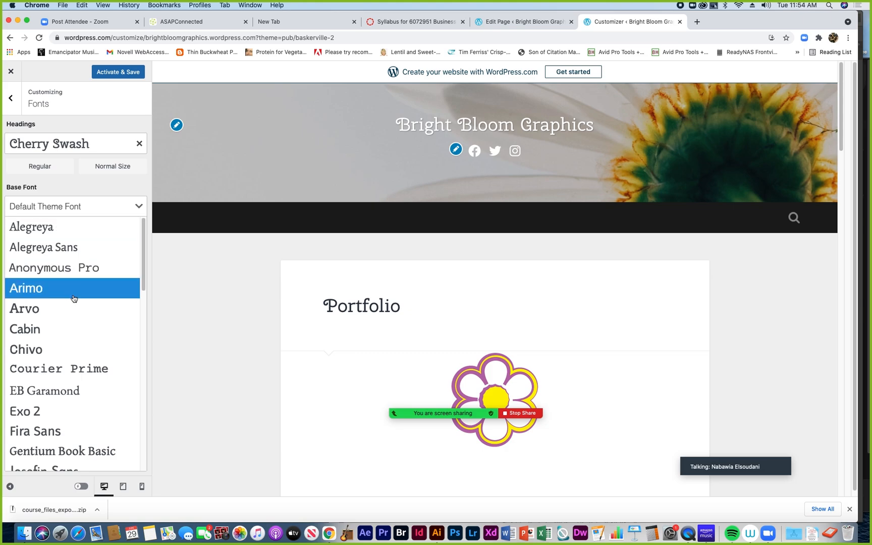
pyautogui.click(118, 190)
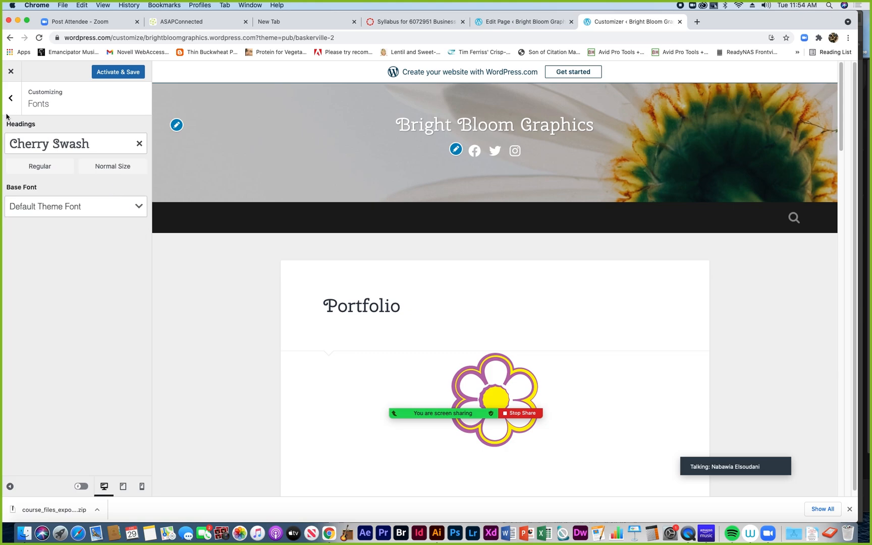
pyautogui.click(10, 99)
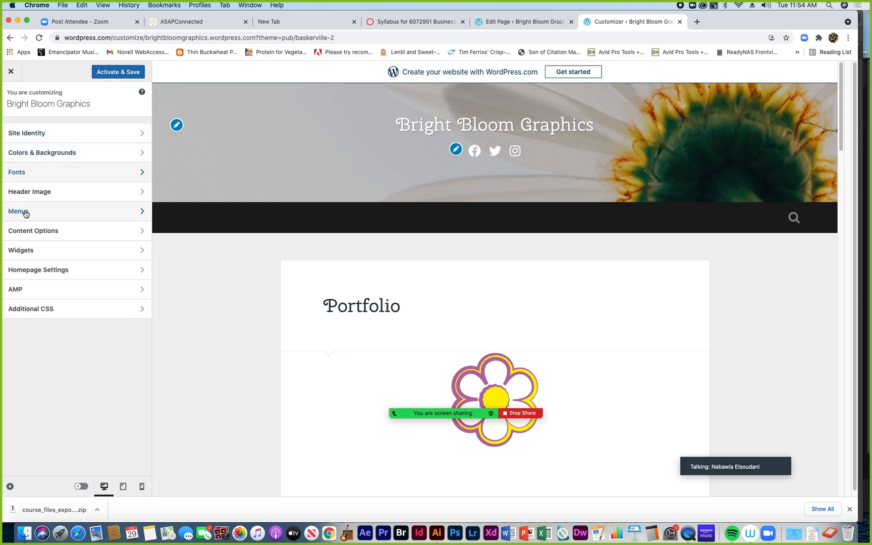
# Step: Check the theme's widget areas, and activate Baskerville 2 with the customizations saved
pyautogui.click(29, 252)
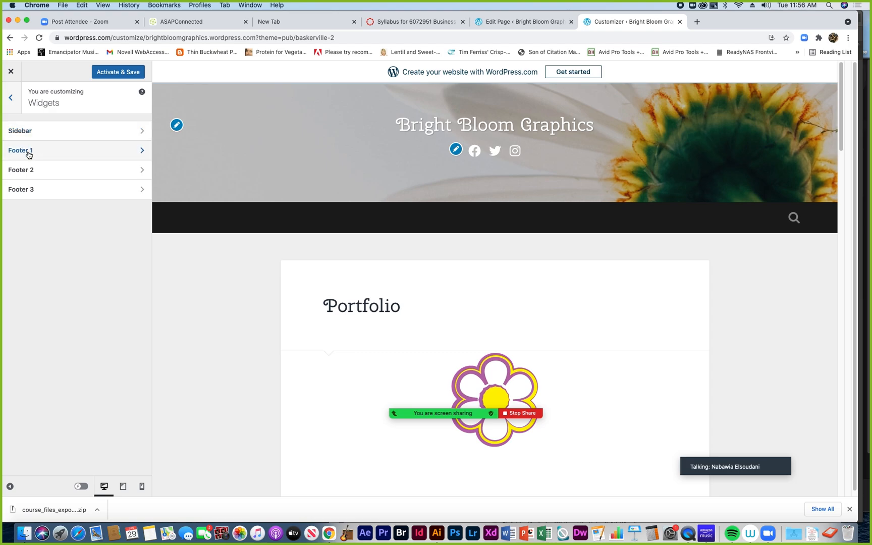
pyautogui.click(13, 100)
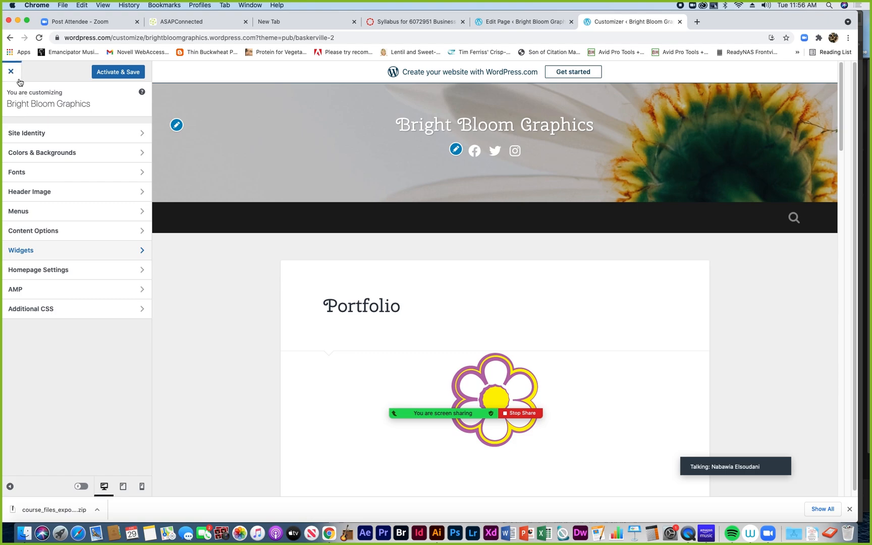
pyautogui.click(114, 73)
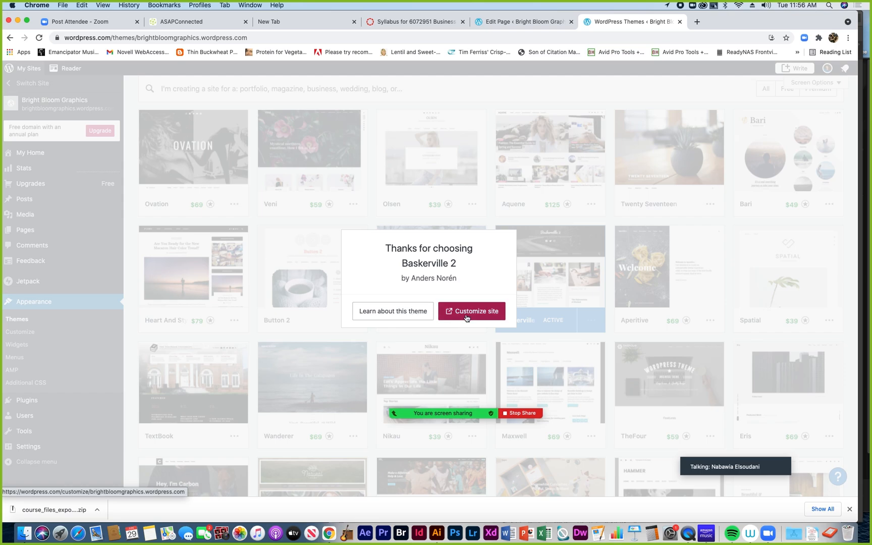
# Step: Open the Baskerville 2 theme information and examine its overview of content options, custom menus, social links and widget areas
pyautogui.click(376, 313)
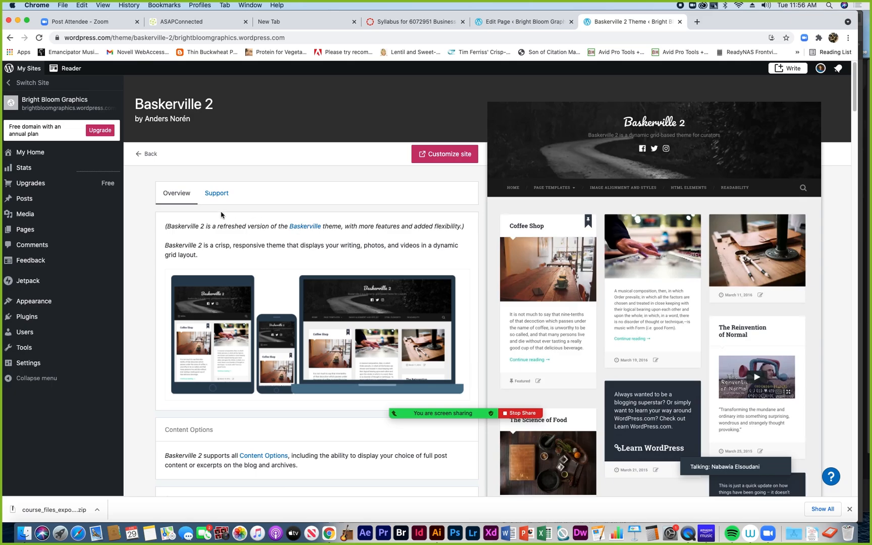
pyautogui.scroll(-1, 268, 270)
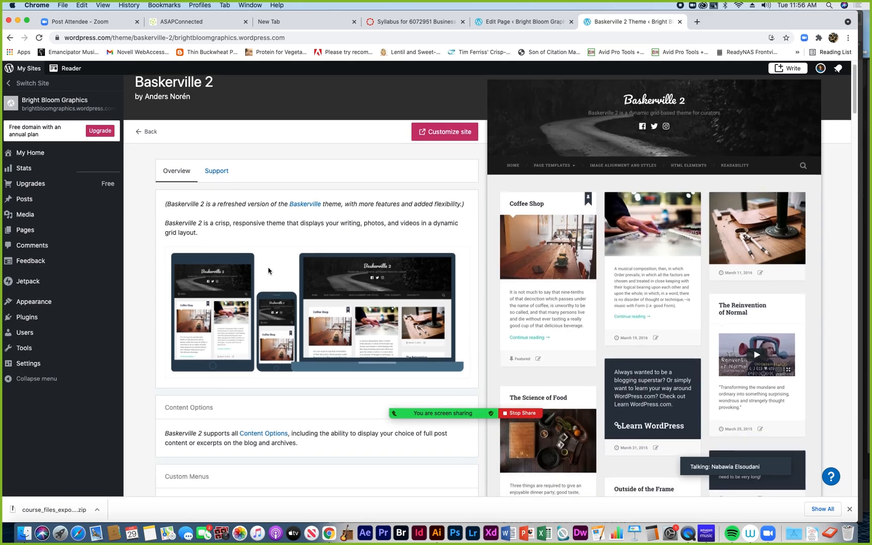
pyautogui.scroll(-8, 277, 330)
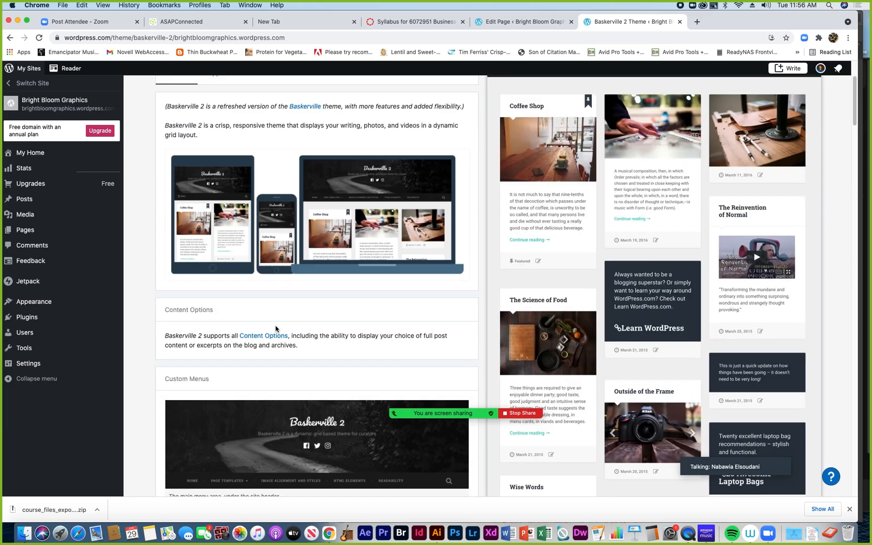
pyautogui.scroll(-7, 277, 327)
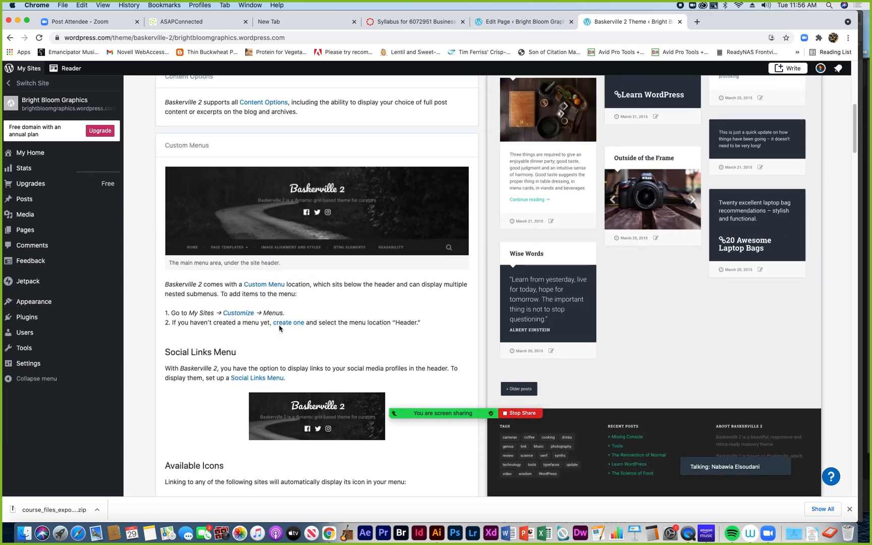
pyautogui.scroll(-8, 280, 329)
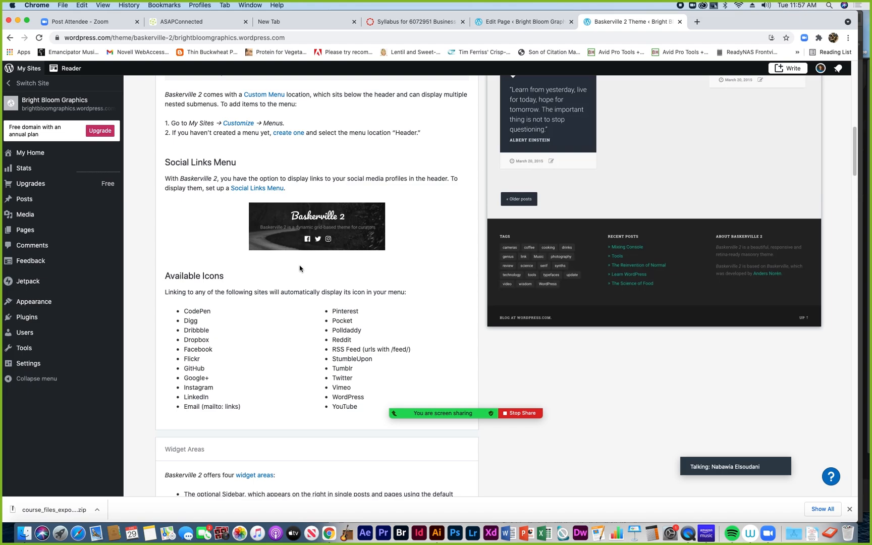
pyautogui.scroll(-5, 299, 268)
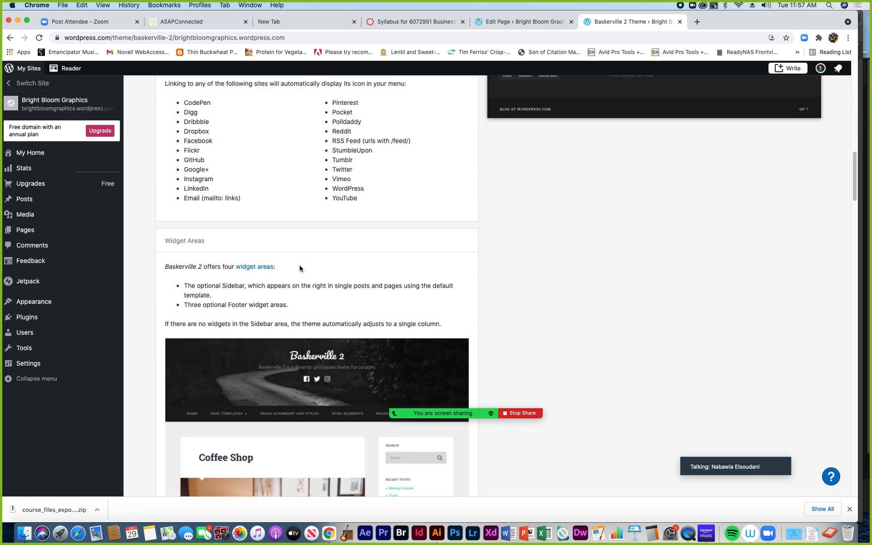
pyautogui.scroll(-4, 300, 268)
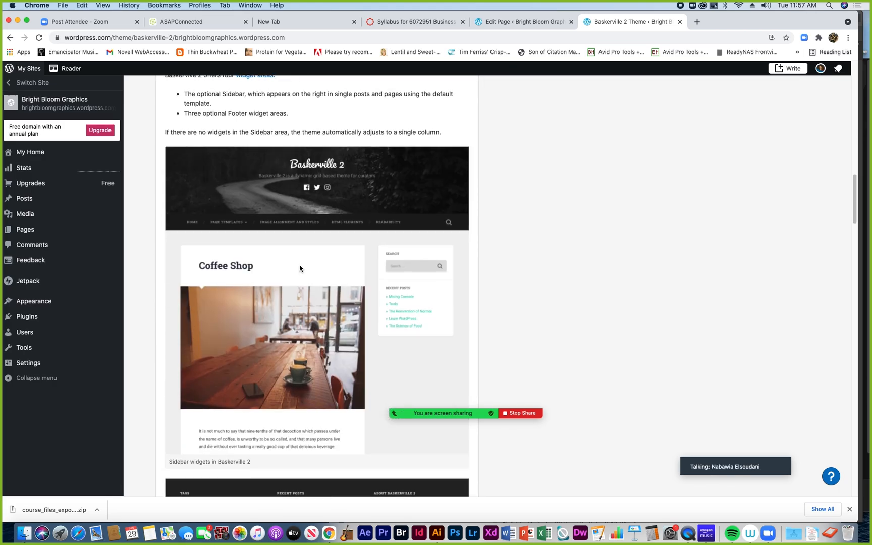
pyautogui.scroll(8, 299, 268)
pyautogui.scroll(3, 300, 268)
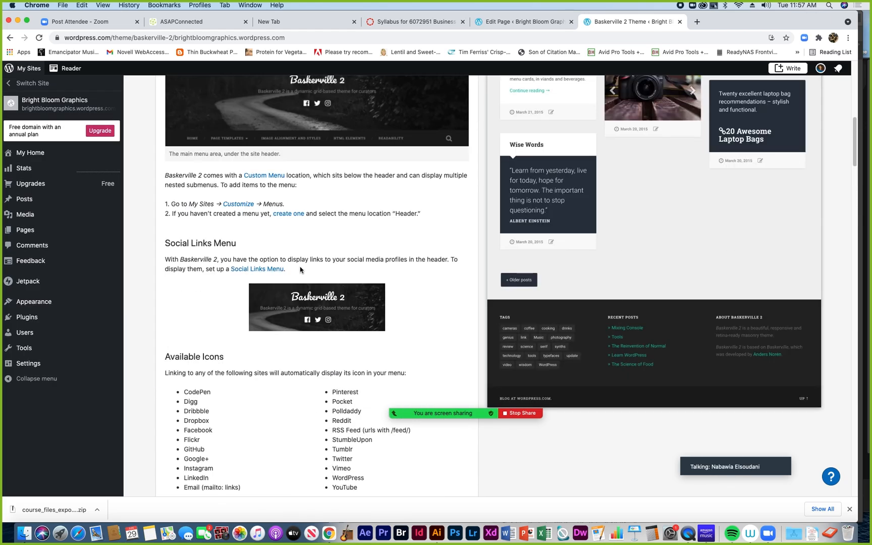
pyautogui.scroll(2, 299, 270)
pyautogui.scroll(1, 300, 267)
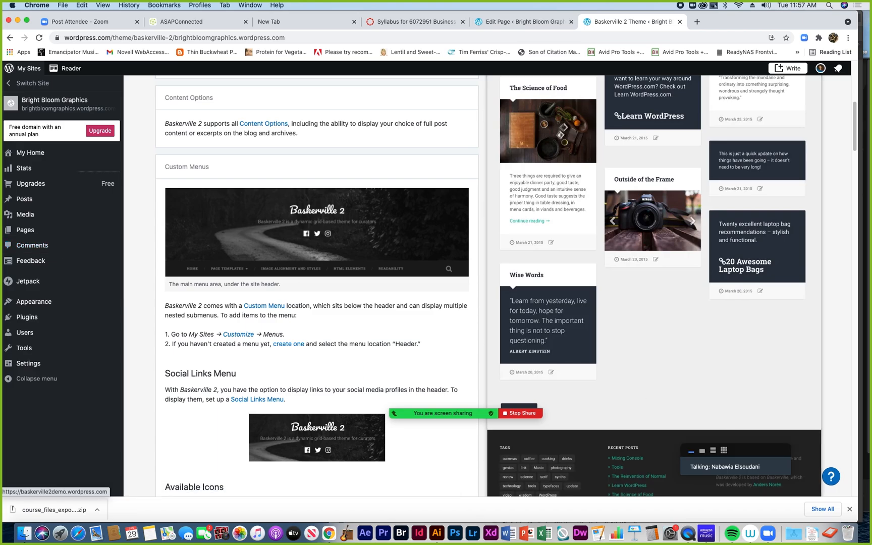
# Step: Open the site's Primary Menu for customization and remove both invalid page items from it
pyautogui.moveTo(28, 262)
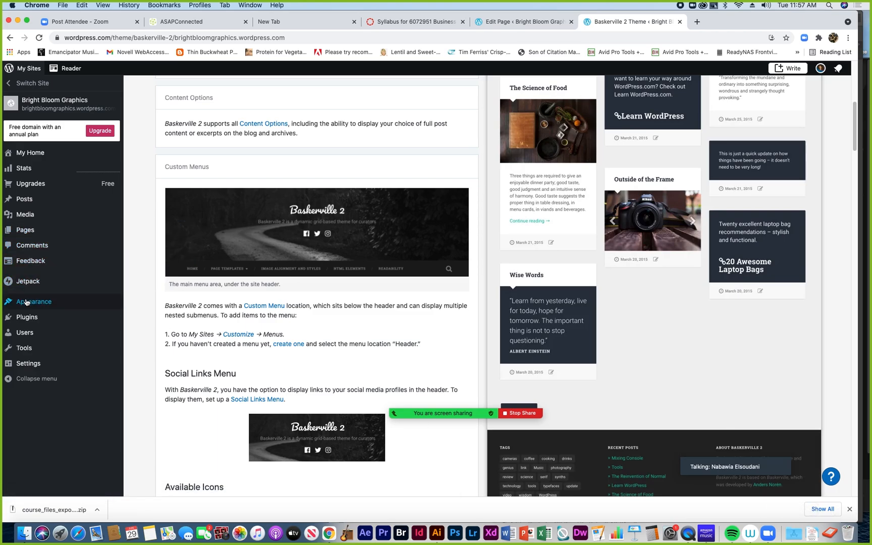
pyautogui.moveTo(22, 304)
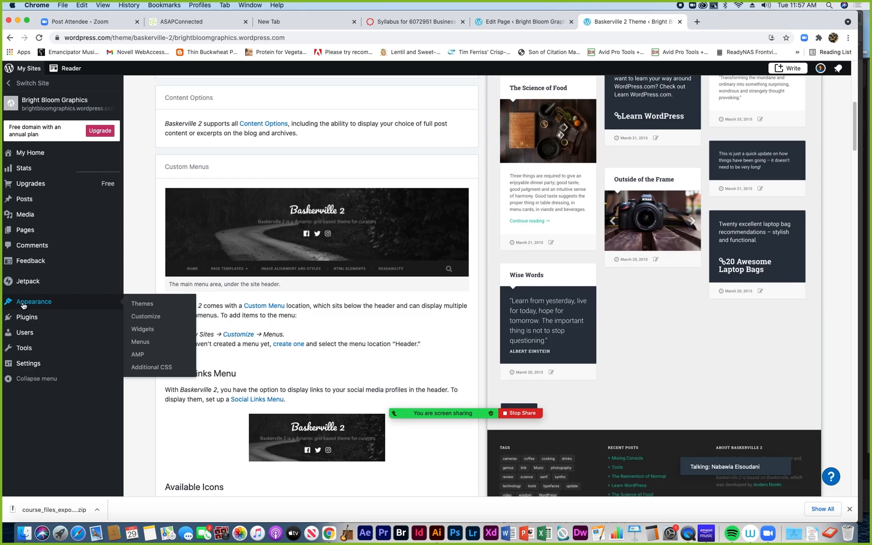
pyautogui.click(142, 319)
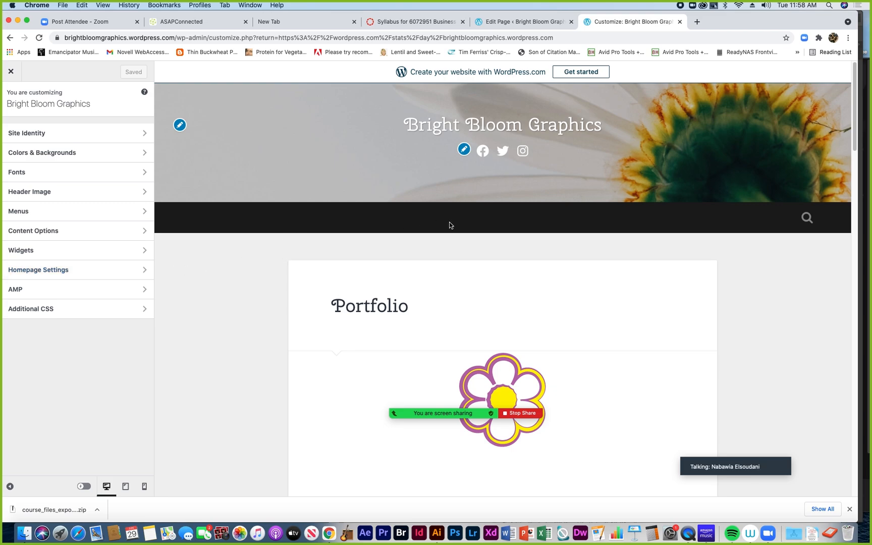
pyautogui.click(20, 213)
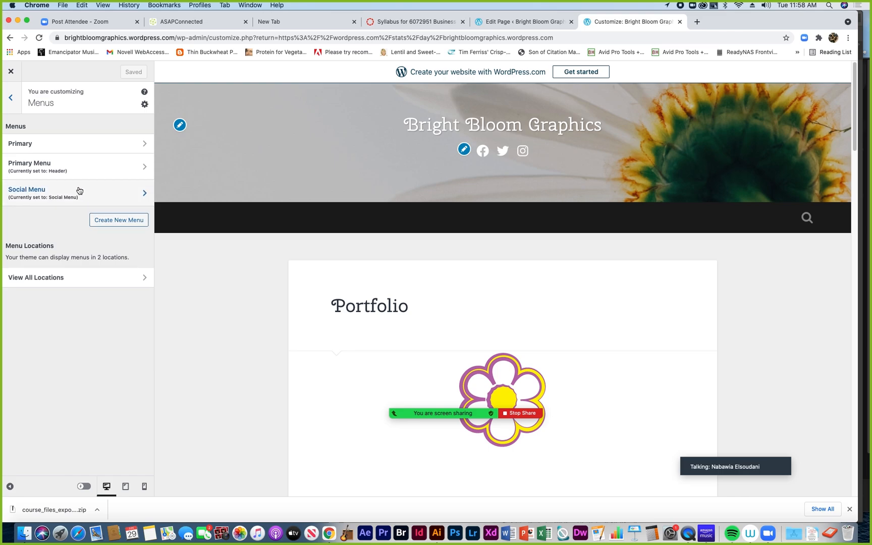
pyautogui.click(25, 166)
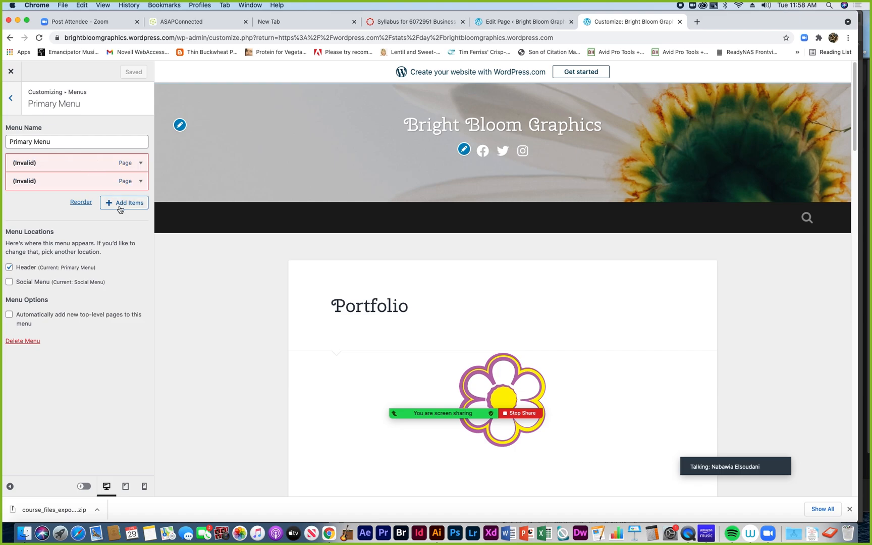
pyautogui.click(112, 207)
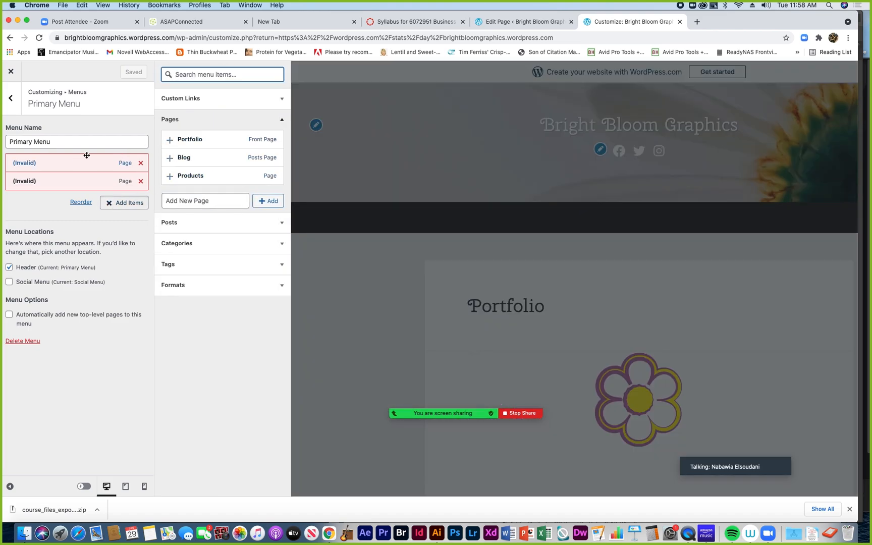
pyautogui.click(142, 164)
pyautogui.click(141, 164)
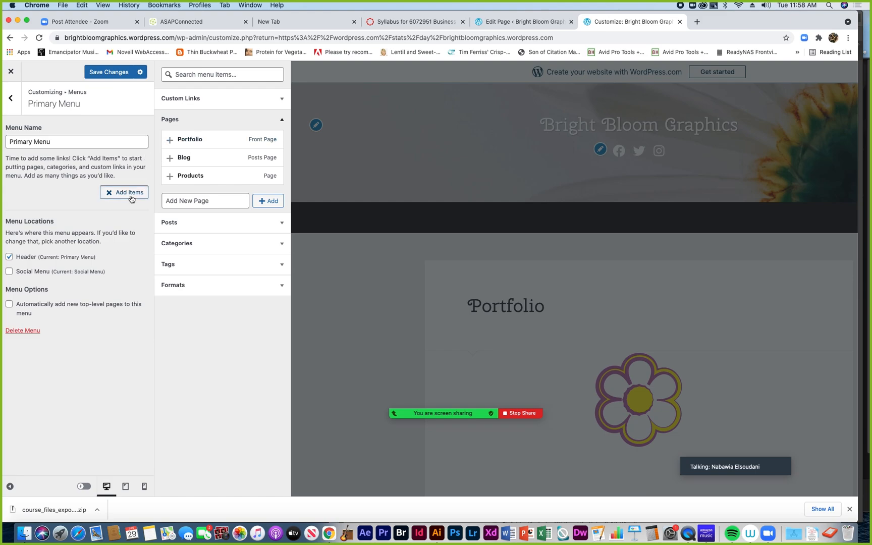
# Step: Add the Portfolio, Blog and Products pages to the Primary Menu and move Products above Blog
pyautogui.click(170, 140)
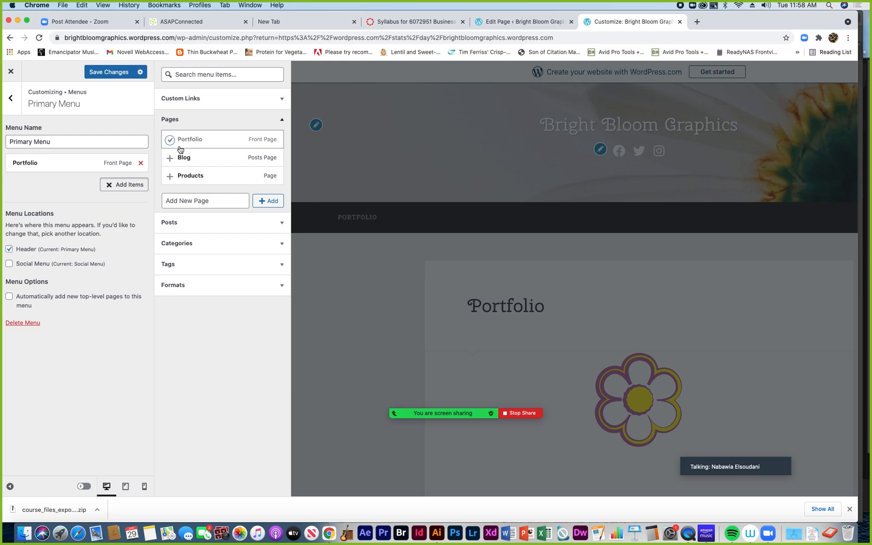
pyautogui.click(170, 160)
pyautogui.click(169, 175)
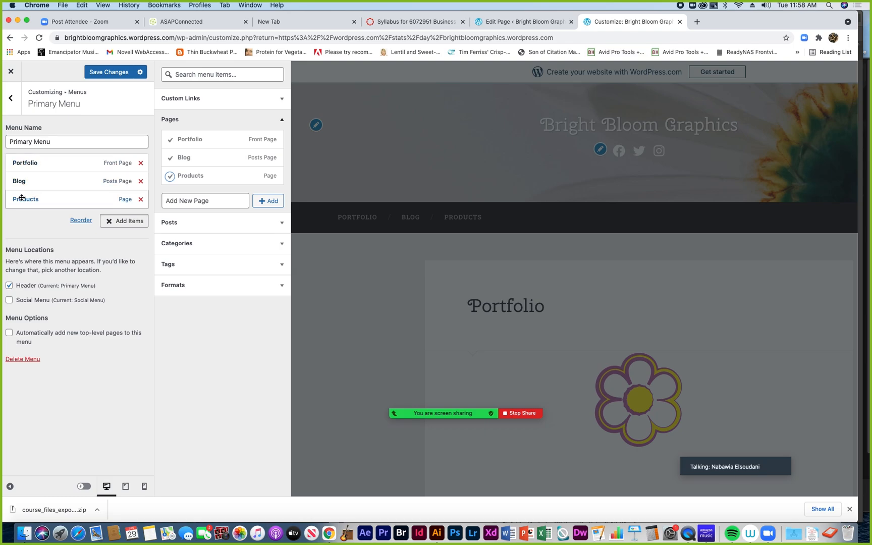
pyautogui.moveTo(24, 200); pyautogui.dragTo(23, 181)
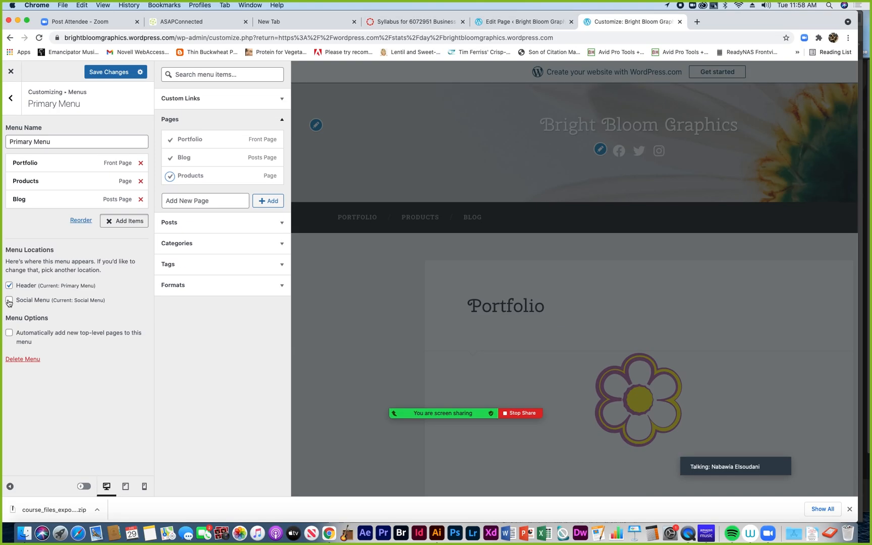
# Step: Try assigning the Primary Menu to the Social Menu location, clear that assignment, and enable automatic adding of new top-level pages
pyautogui.click(9, 301)
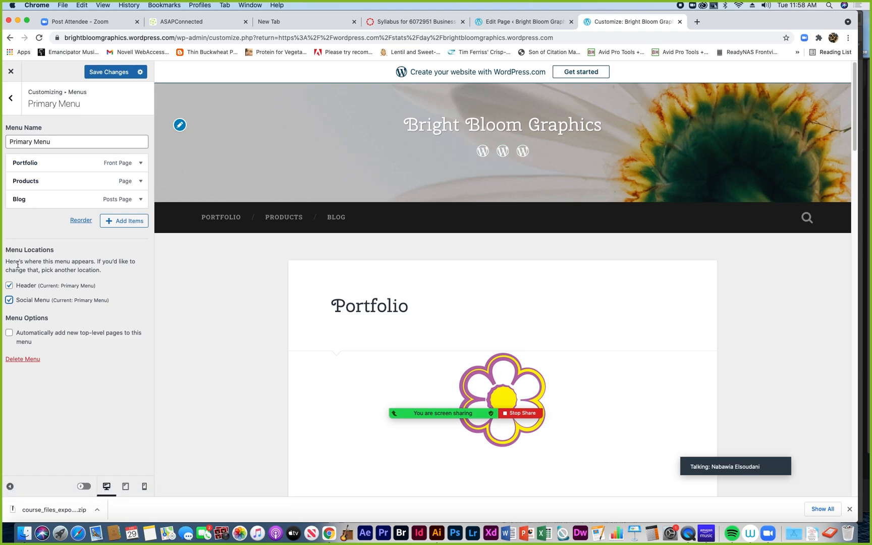
pyautogui.click(9, 301)
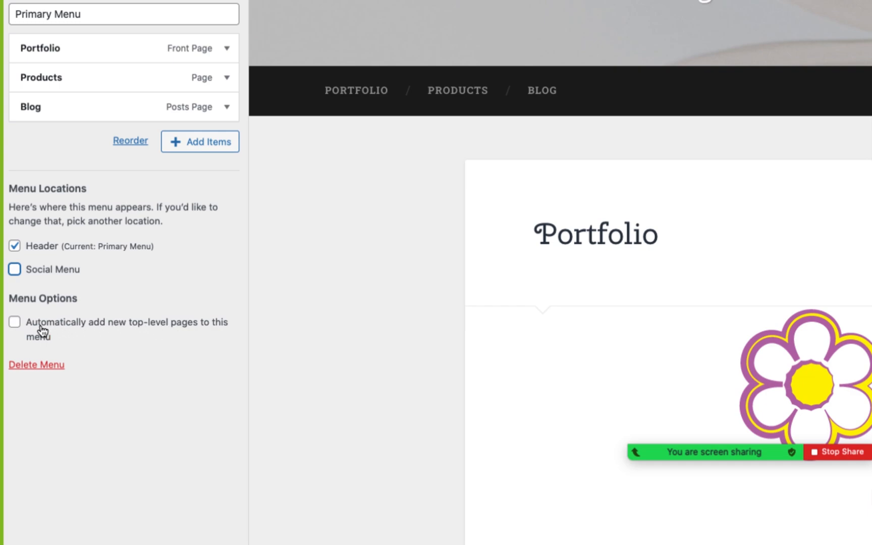
pyautogui.click(15, 324)
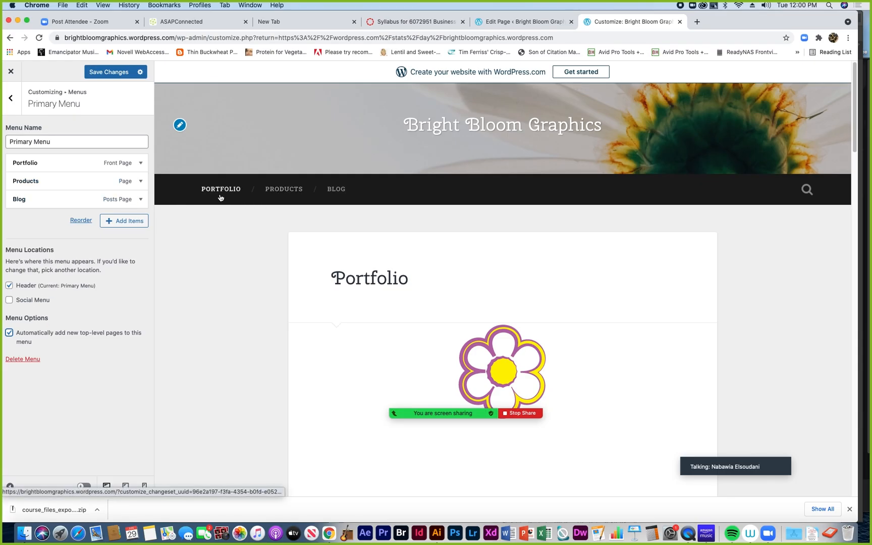
# Step: Try nesting Products under Portfolio, move it back to the top level, and save the Primary Menu changes
pyautogui.moveTo(22, 183); pyautogui.dragTo(34, 183)
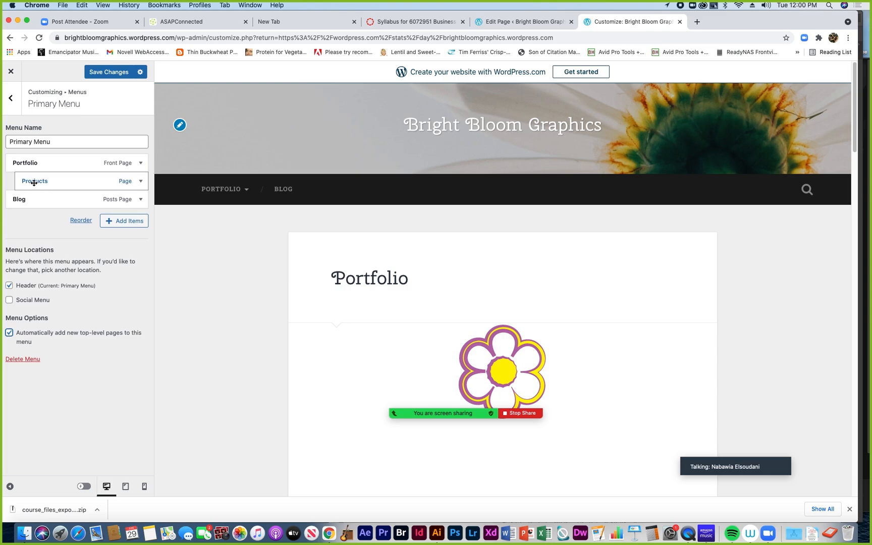
pyautogui.moveTo(240, 192)
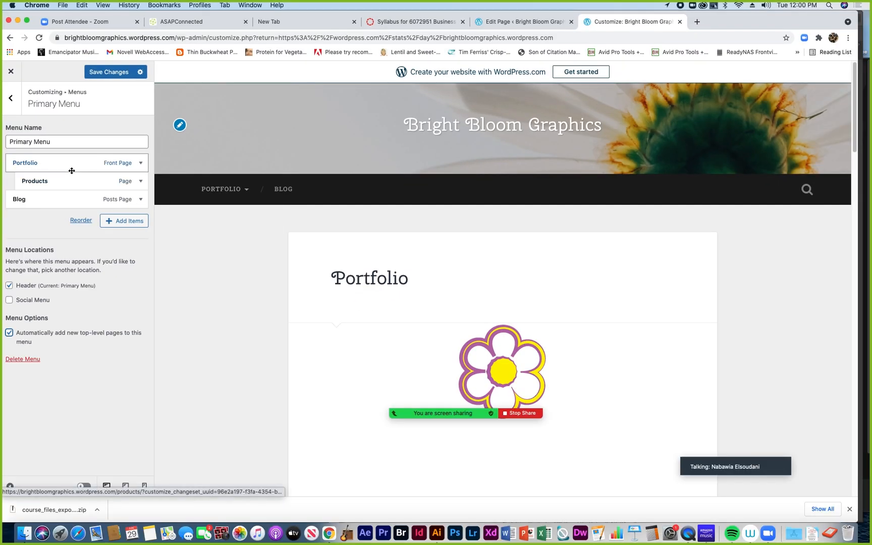
pyautogui.moveTo(40, 181); pyautogui.dragTo(29, 182)
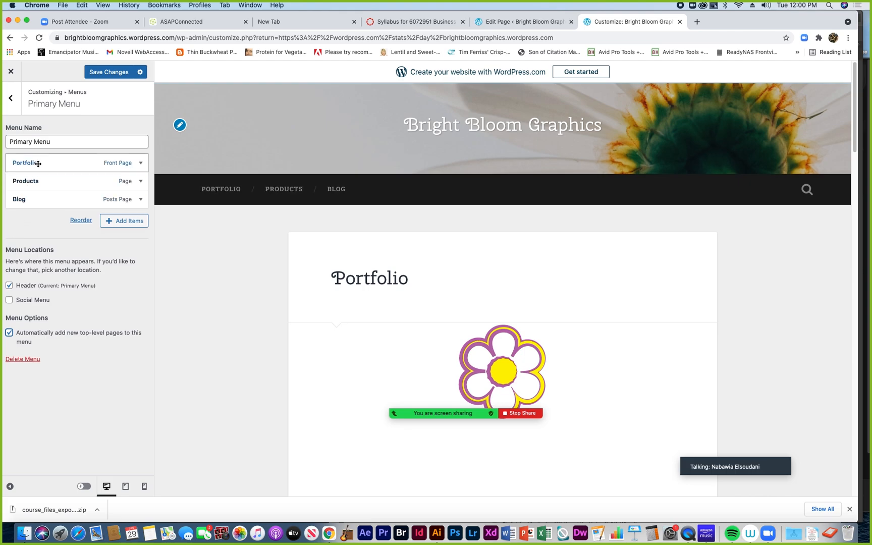
pyautogui.click(115, 73)
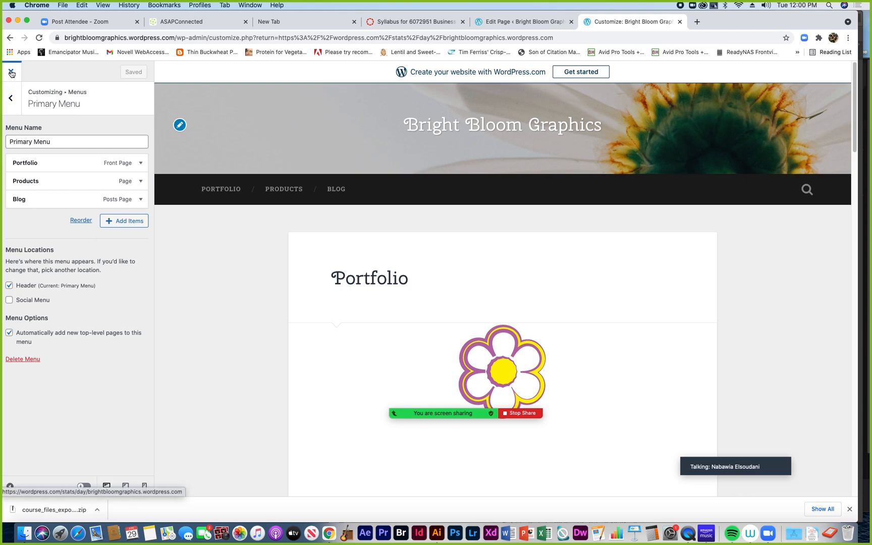
# Step: Leave the Primary Menu settings and open the site's Colors & Backgrounds settings
pyautogui.click(11, 99)
pyautogui.click(10, 101)
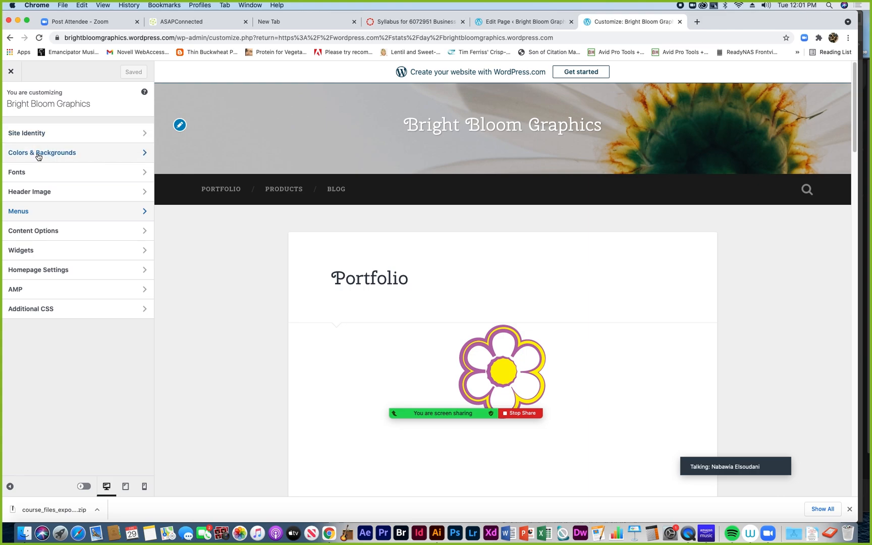
pyautogui.click(49, 156)
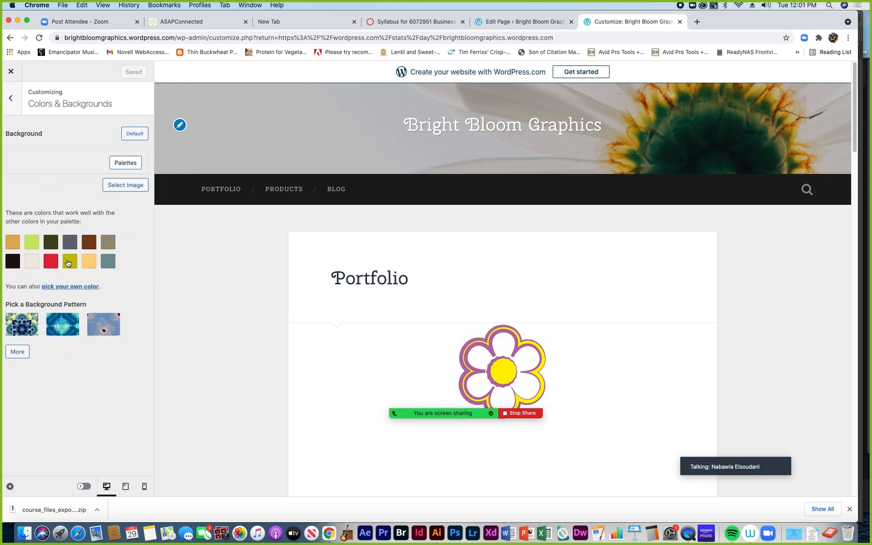
# Step: Try the three suggested background patterns, then several suggested solid background colors, including lime green and gray-teal
pyautogui.click(59, 326)
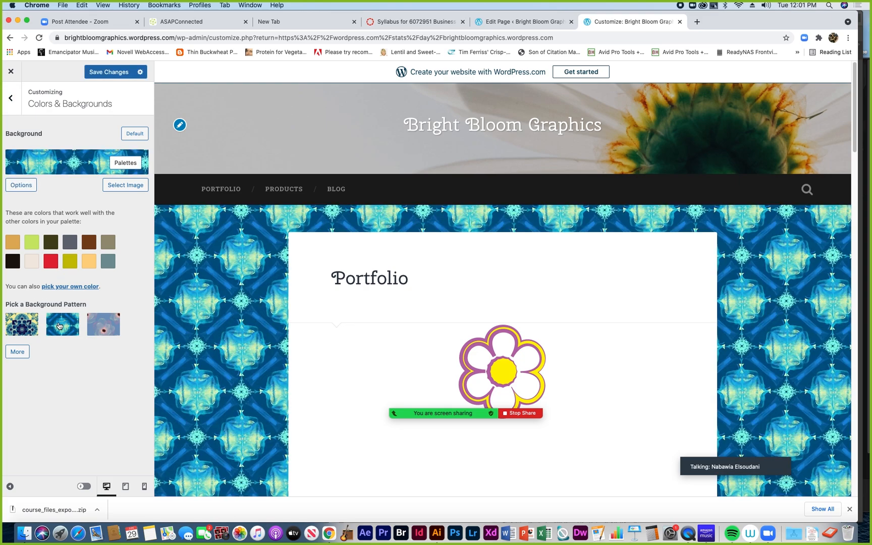
pyautogui.click(25, 326)
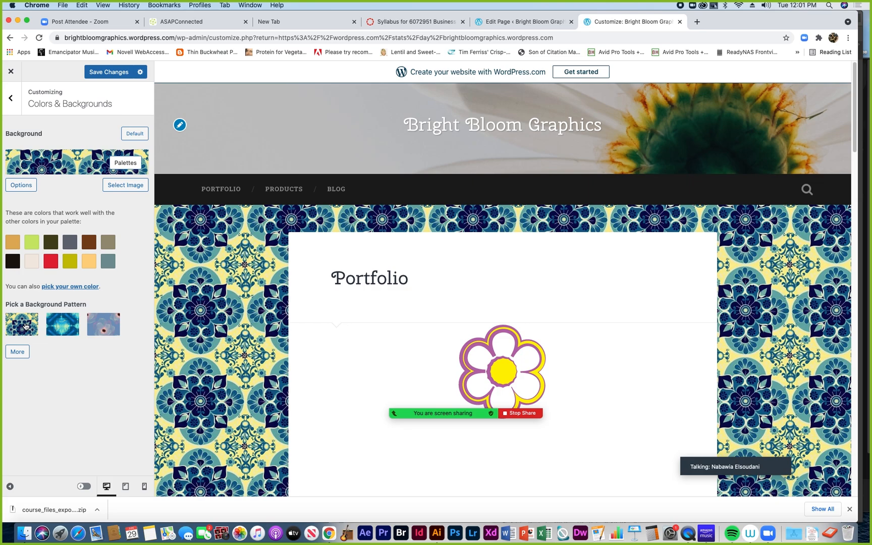
pyautogui.click(99, 327)
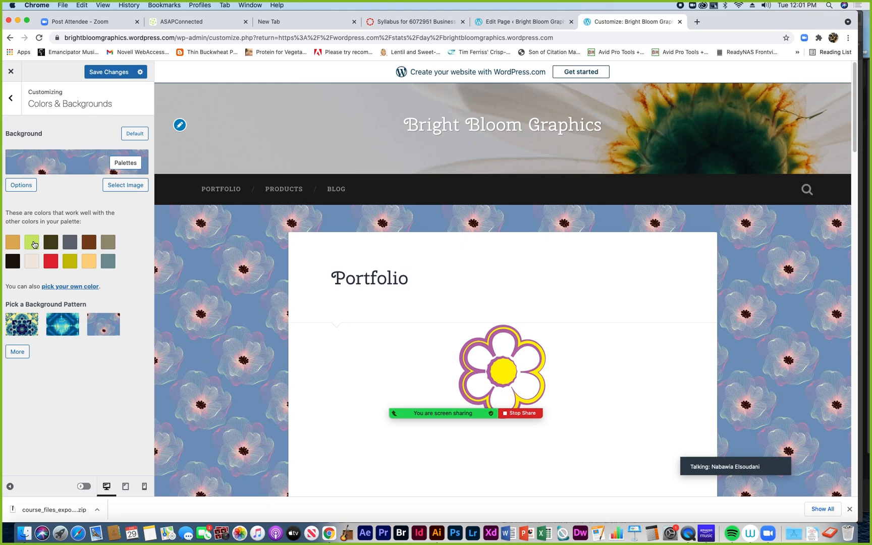
pyautogui.click(33, 244)
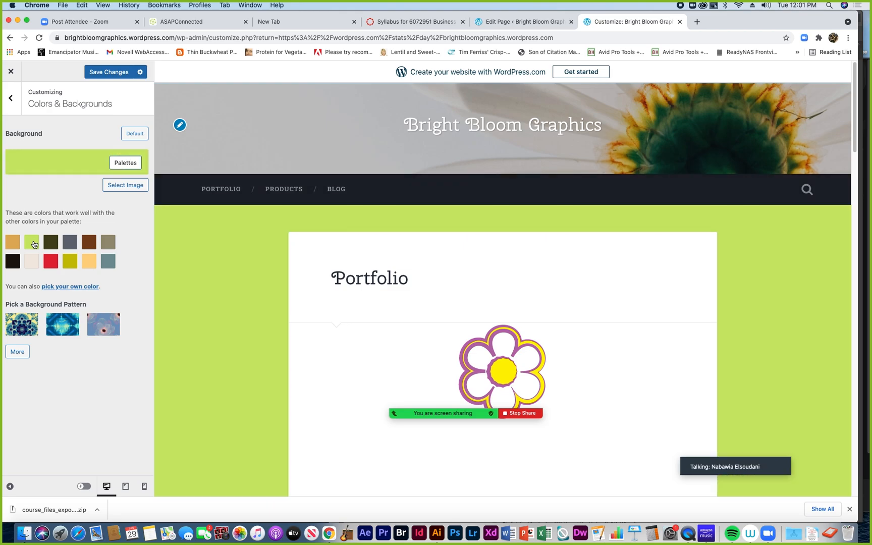
pyautogui.click(69, 263)
pyautogui.click(91, 263)
pyautogui.click(107, 263)
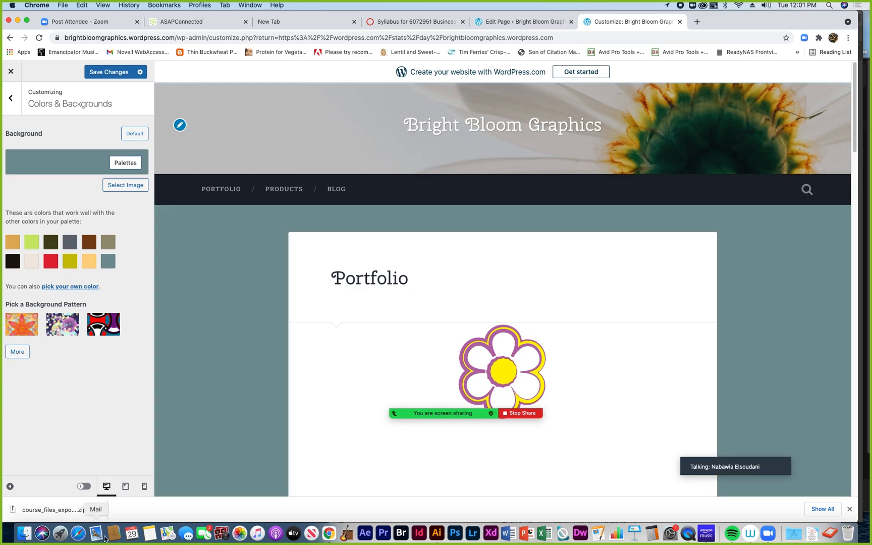
# Step: Try the six featured color palettes on the site, ending with the dark gray and light blue one
pyautogui.click(120, 162)
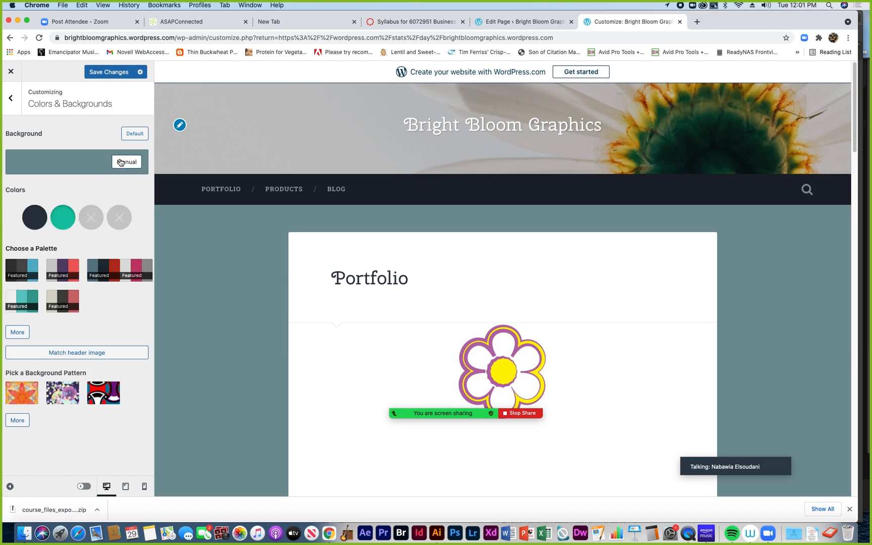
pyautogui.click(64, 271)
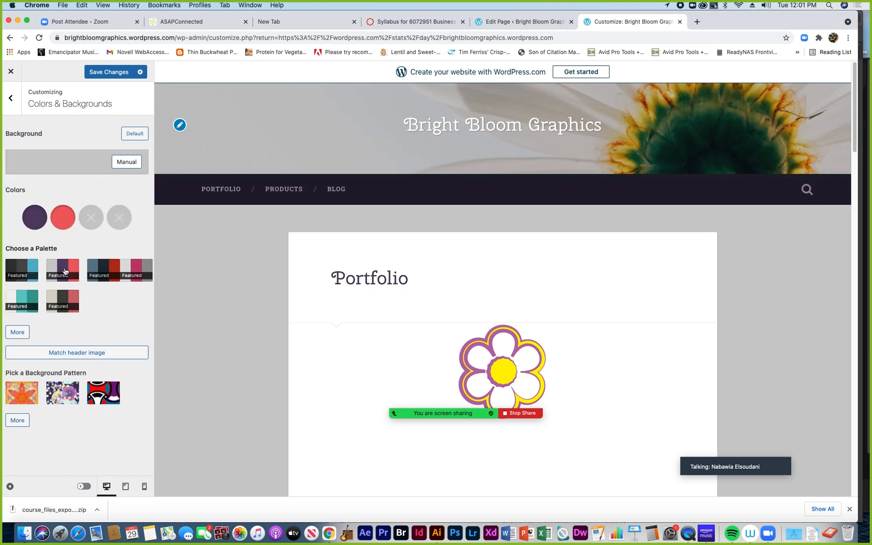
pyautogui.click(105, 269)
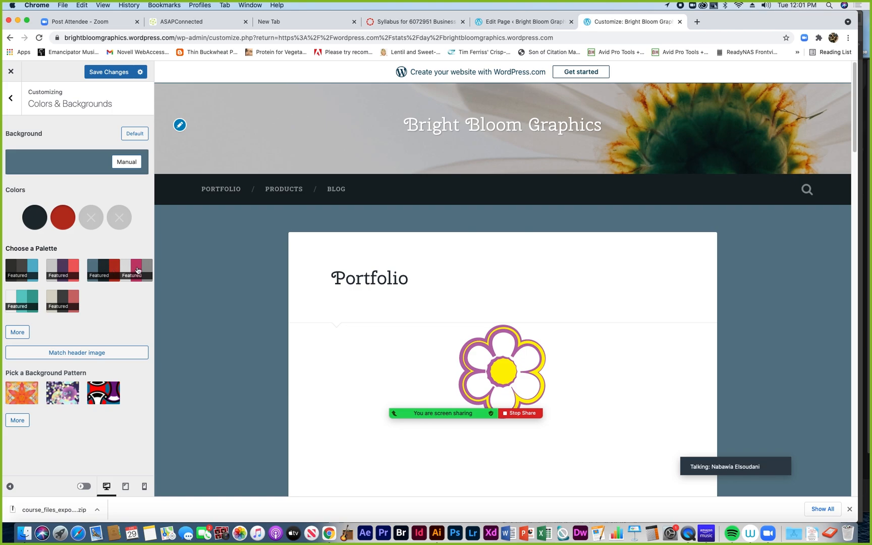
pyautogui.click(136, 272)
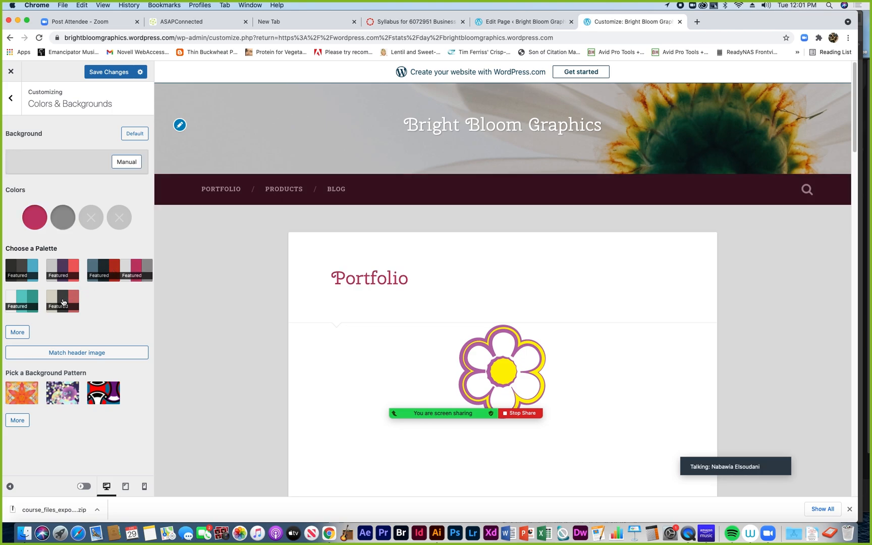
pyautogui.click(63, 302)
pyautogui.click(29, 302)
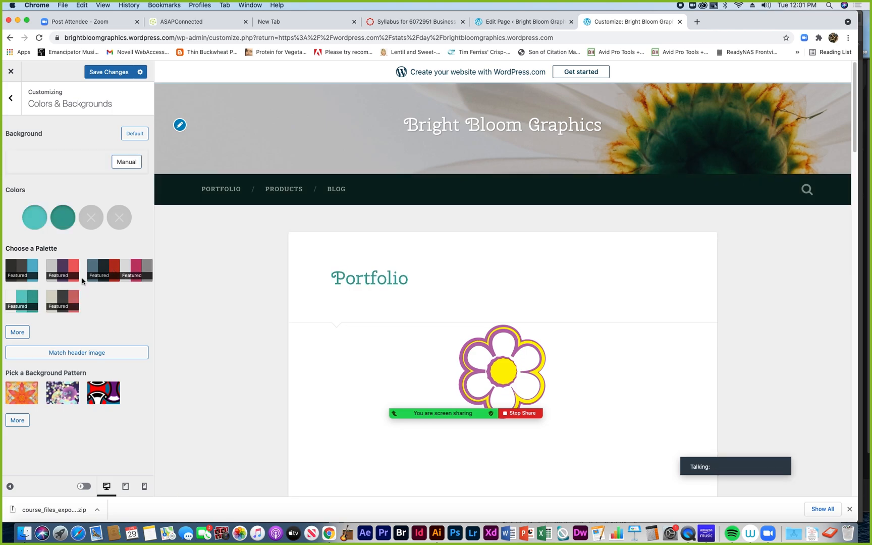
pyautogui.click(22, 271)
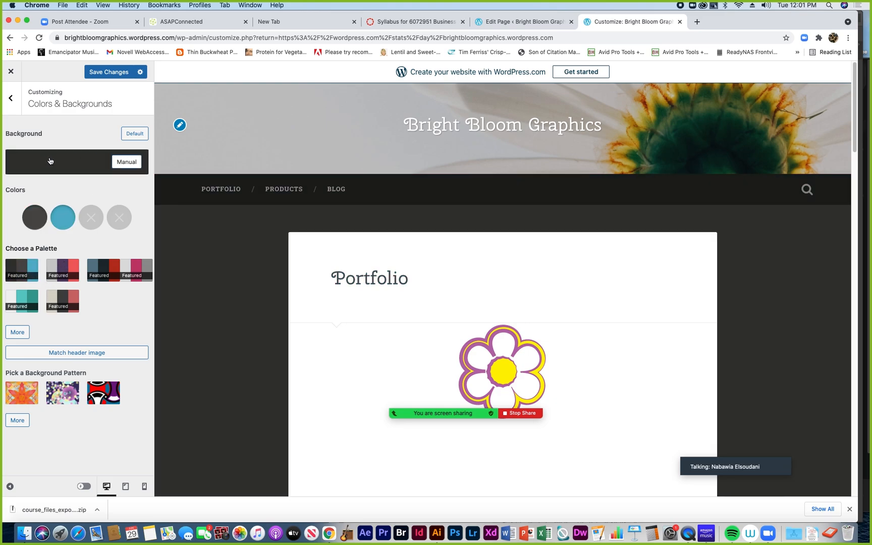
# Step: Set the site background to the suggested teal color
pyautogui.click(126, 162)
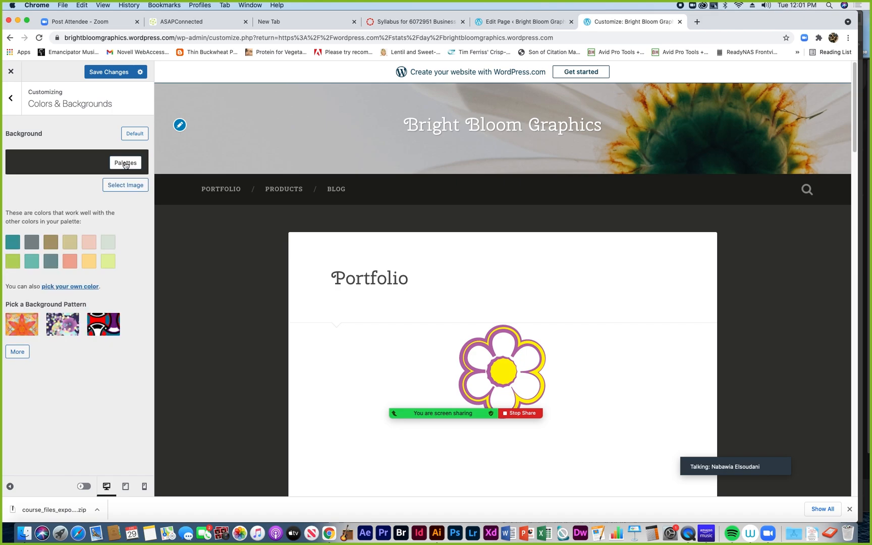
pyautogui.click(32, 262)
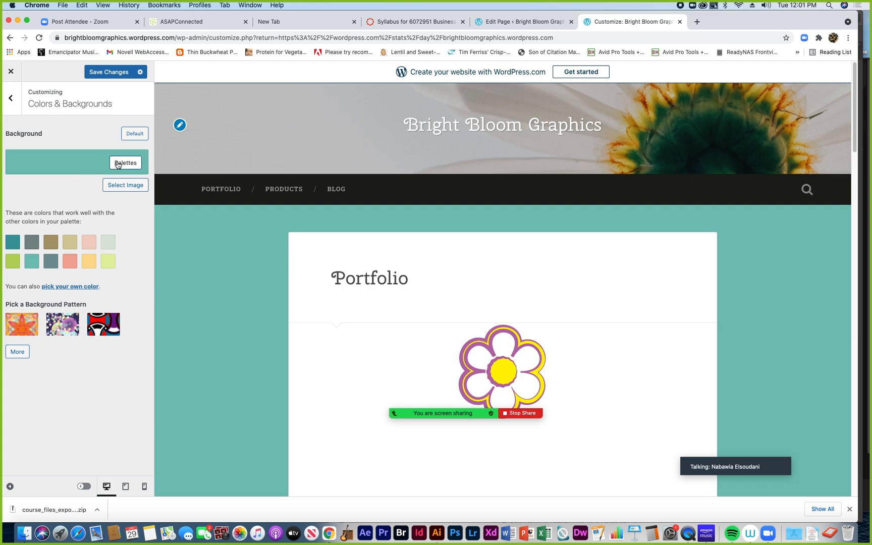
pyautogui.doubleClick(84, 162)
# Step: Load more color palettes, try the first two, and apply the one combining a periwinkle background with green and blue
pyautogui.click(114, 165)
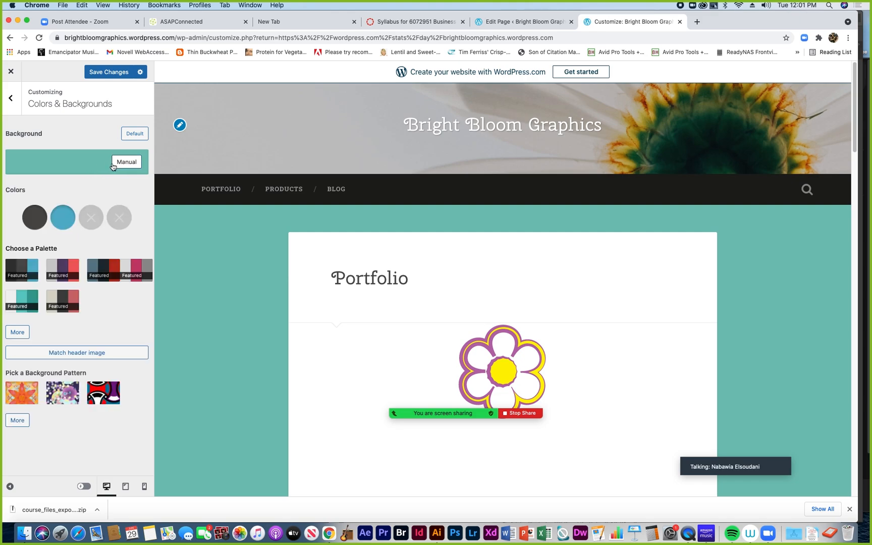
pyautogui.click(18, 333)
pyautogui.click(30, 277)
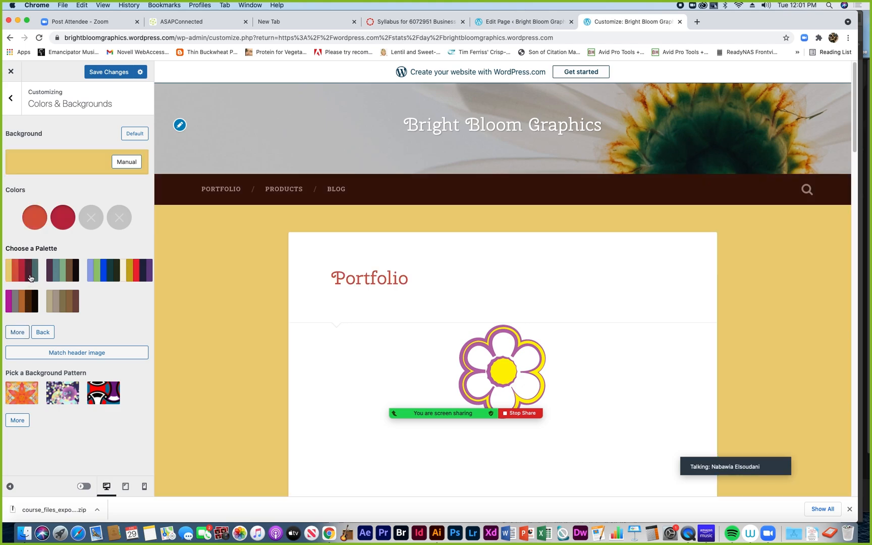
pyautogui.click(62, 277)
pyautogui.click(97, 275)
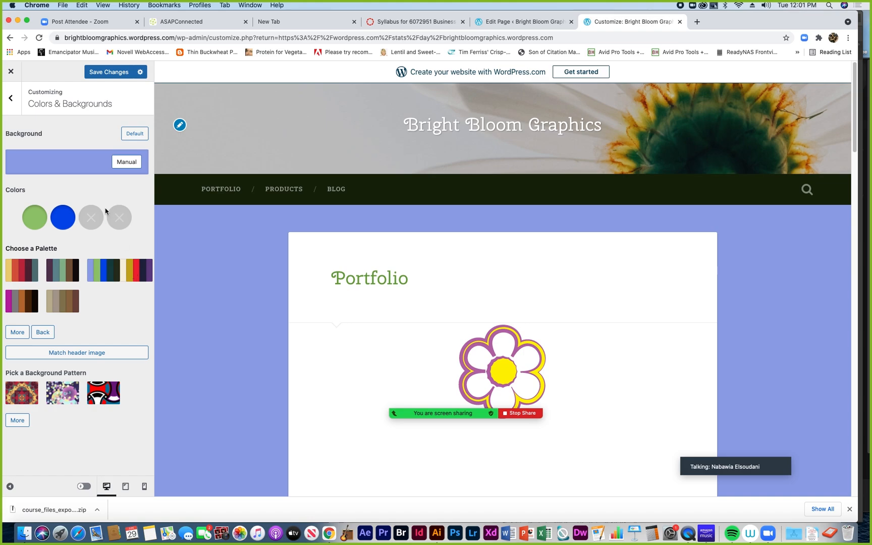
pyautogui.click(124, 163)
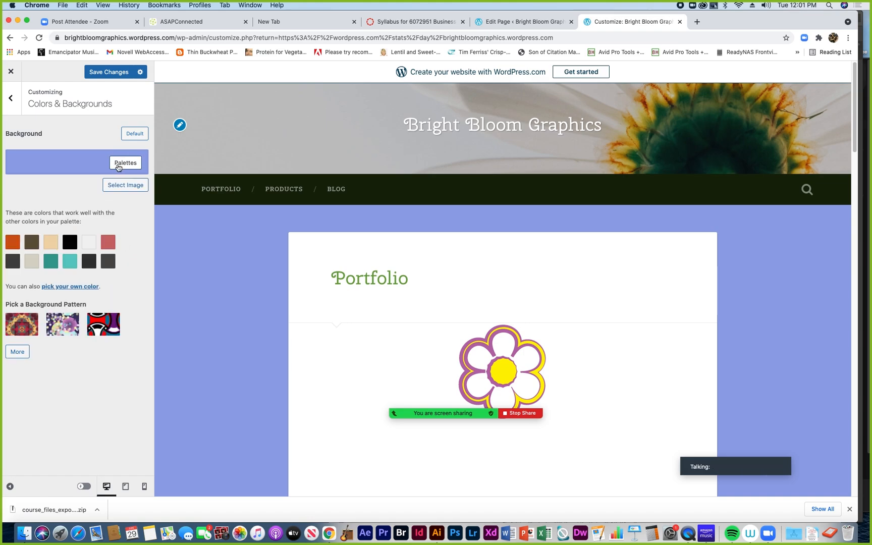
pyautogui.click(118, 167)
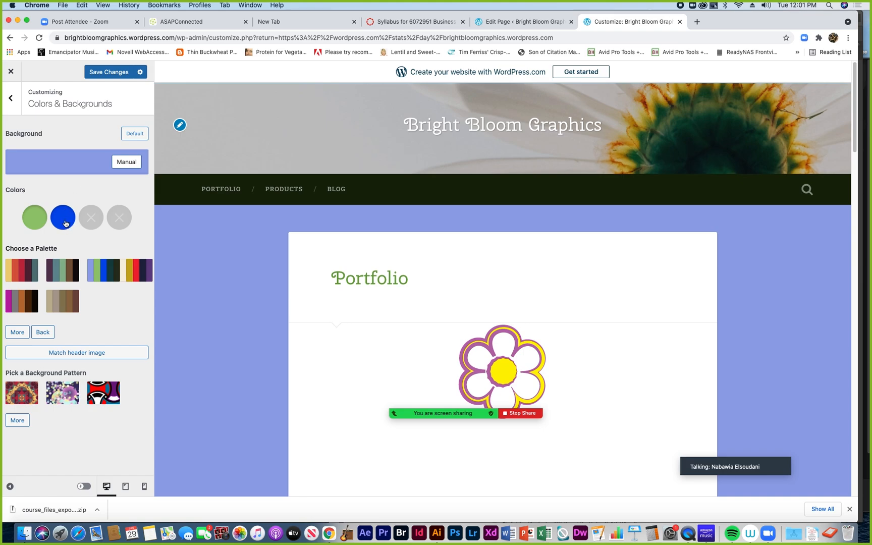
pyautogui.click(65, 172)
pyautogui.click(116, 167)
# Step: Set the Headings color to the custom blue #6f98eb
pyautogui.click(63, 217)
pyautogui.click(33, 223)
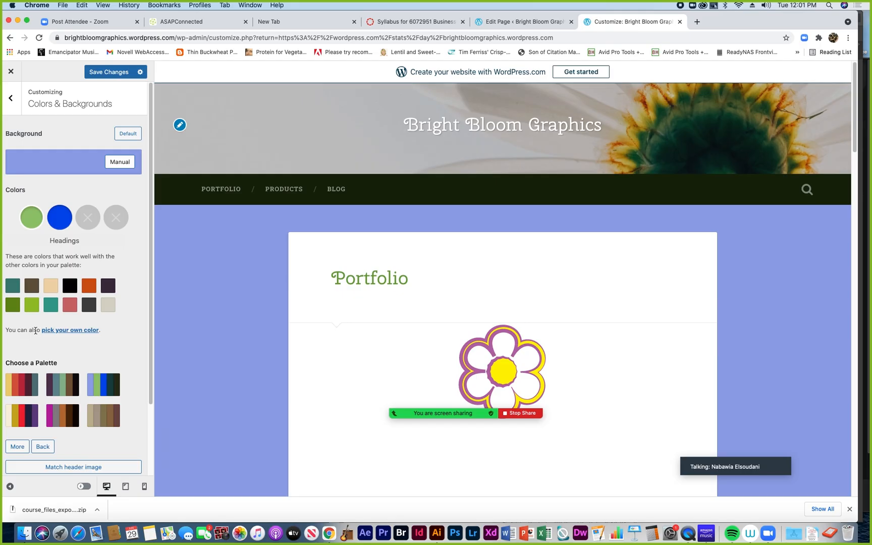
pyautogui.click(109, 330)
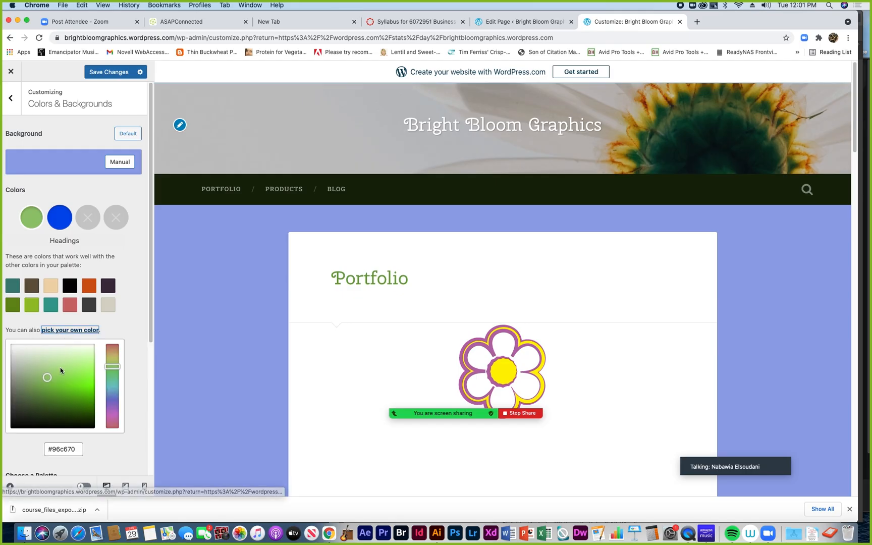
pyautogui.moveTo(110, 368)
pyautogui.mouseDown()
pyautogui.moveTo(110, 413)
pyautogui.moveTo(112, 378)
pyautogui.moveTo(108, 397)
pyautogui.moveTo(110, 387)
pyautogui.mouseUp()
pyautogui.moveTo(50, 378); pyautogui.dragTo(110, 397)
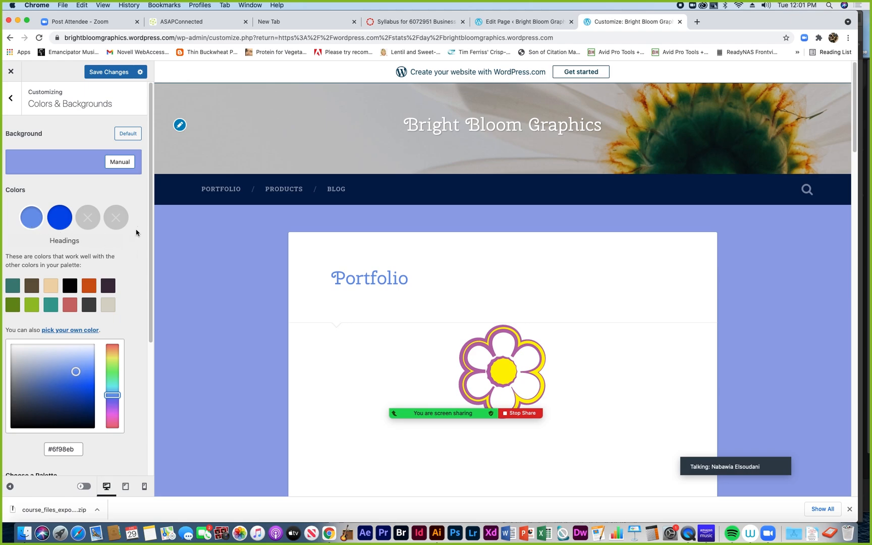
# Step: Browse another set of background patterns without applying any, and save the color changes
pyautogui.moveTo(154, 275); pyautogui.dragTo(154, 449)
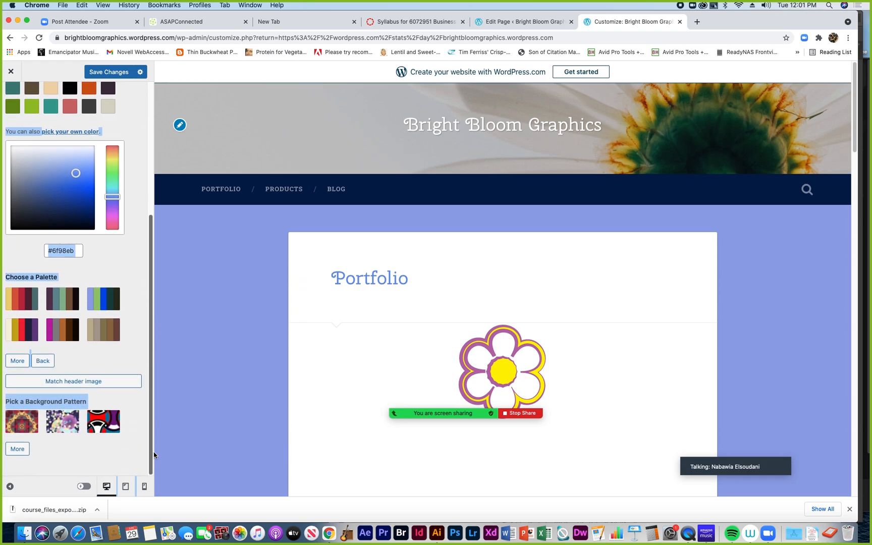
pyautogui.click(23, 450)
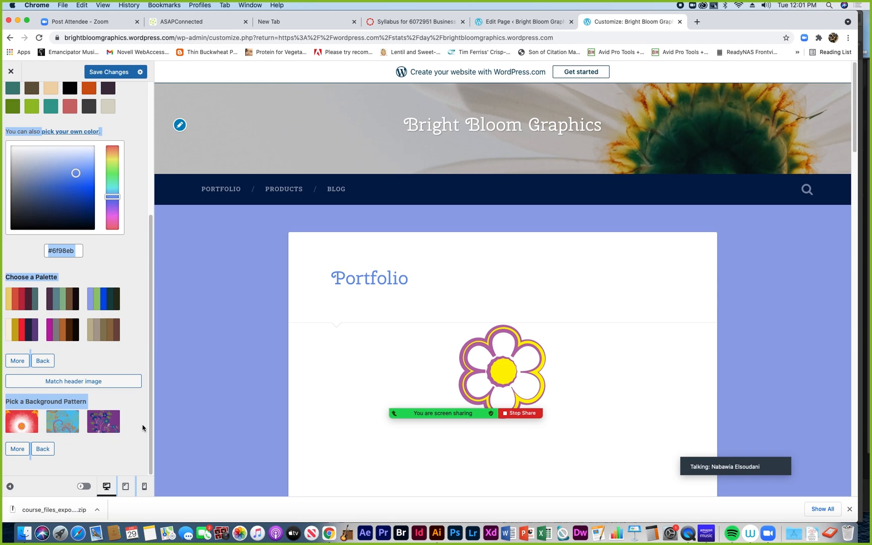
pyautogui.scroll(8, 151, 422)
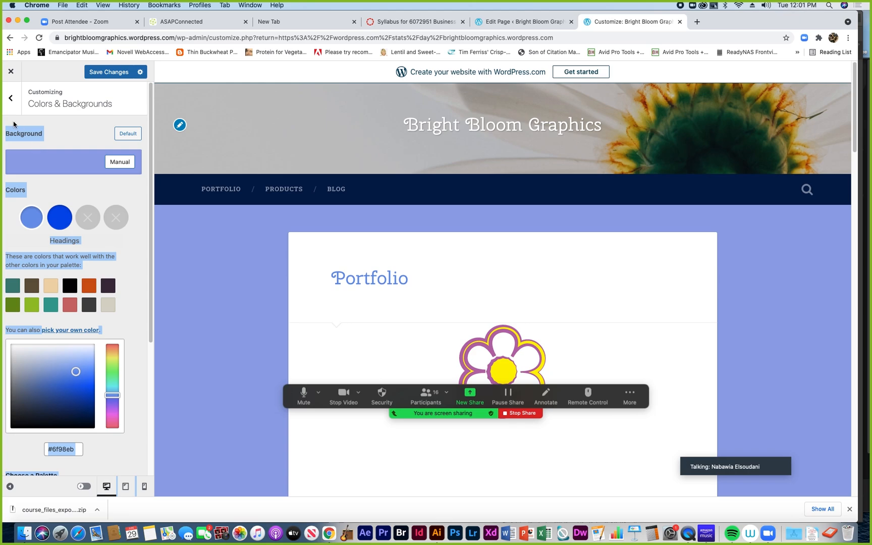
pyautogui.click(105, 76)
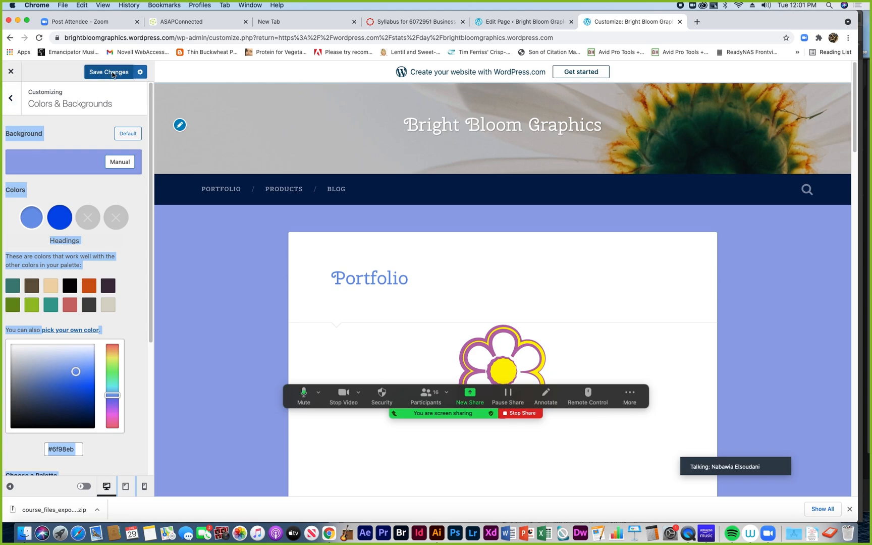
# Step: Open the site's font settings and set the base font to Lora
pyautogui.click(12, 101)
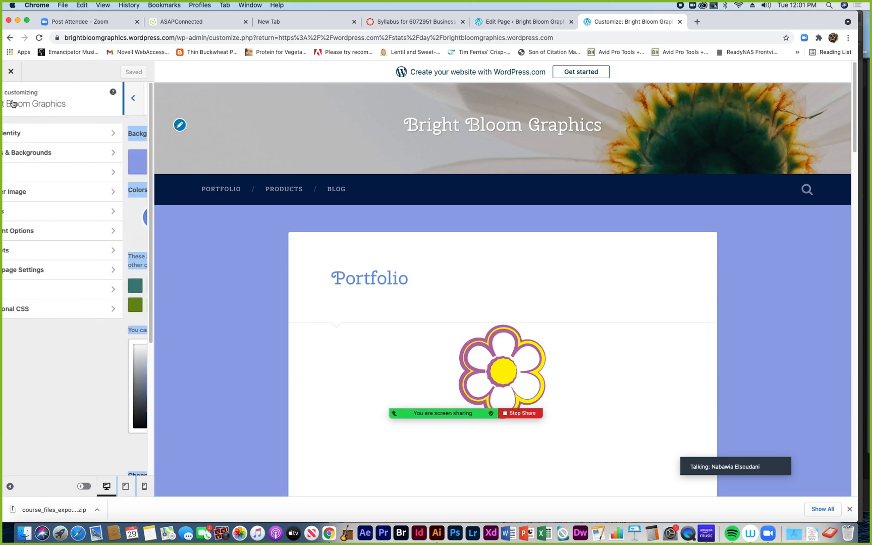
pyautogui.doubleClick(21, 177)
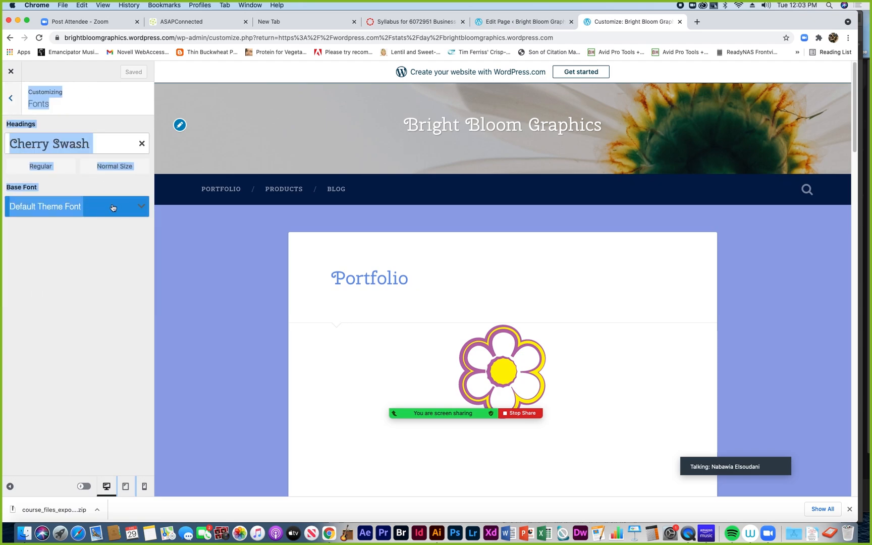
pyautogui.click(140, 211)
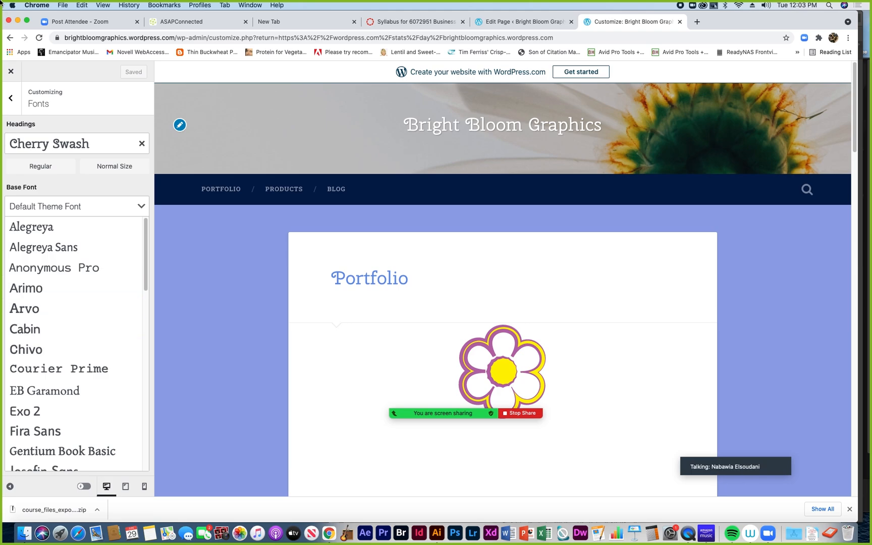
pyautogui.moveTo(145, 282); pyautogui.dragTo(146, 317)
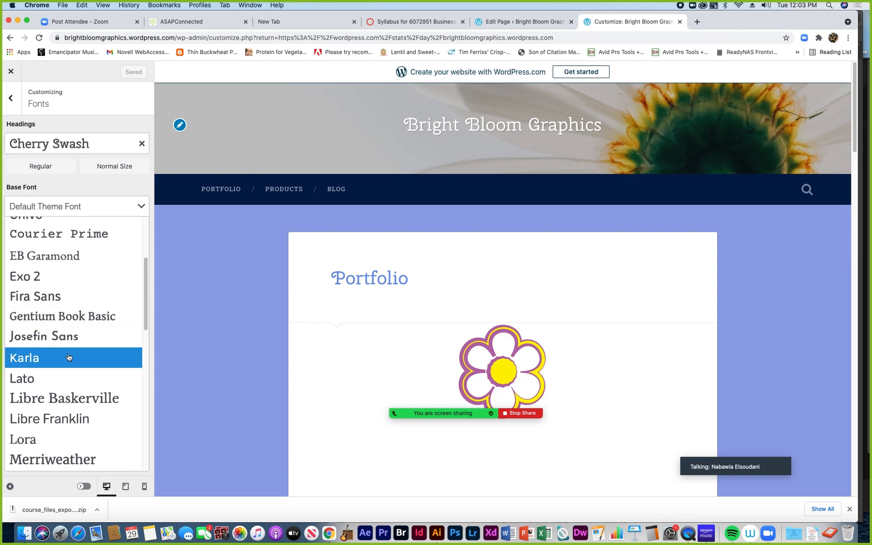
pyautogui.click(26, 442)
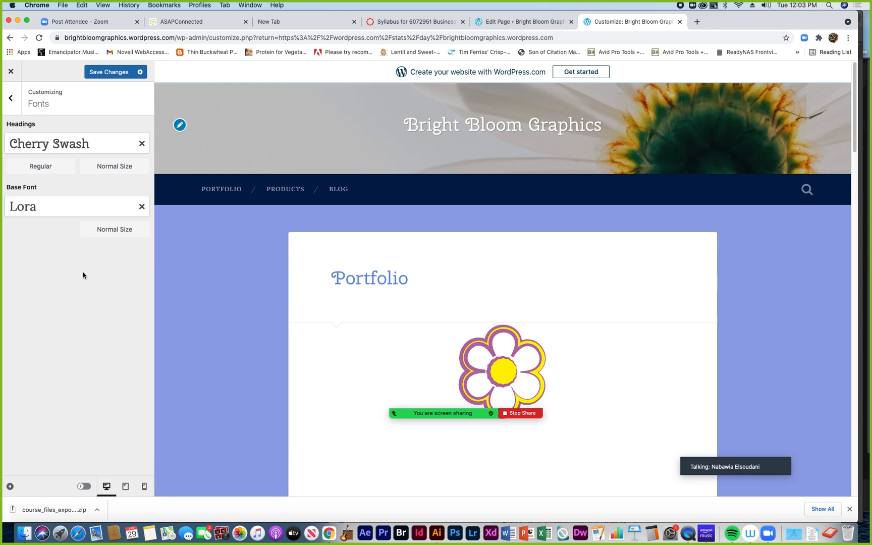
# Step: Review the Content Options for blog display, author bio, post details and featured images, then return to the main customization list
pyautogui.click(11, 98)
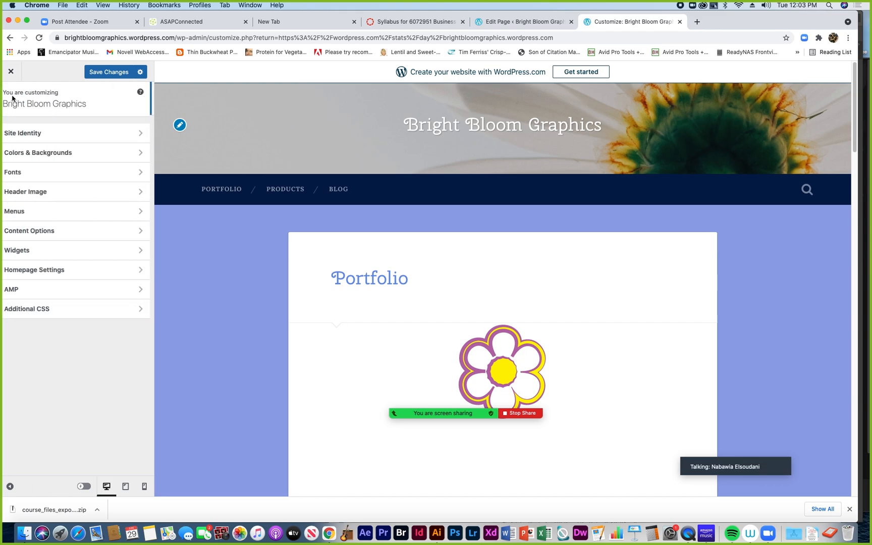
pyautogui.click(41, 231)
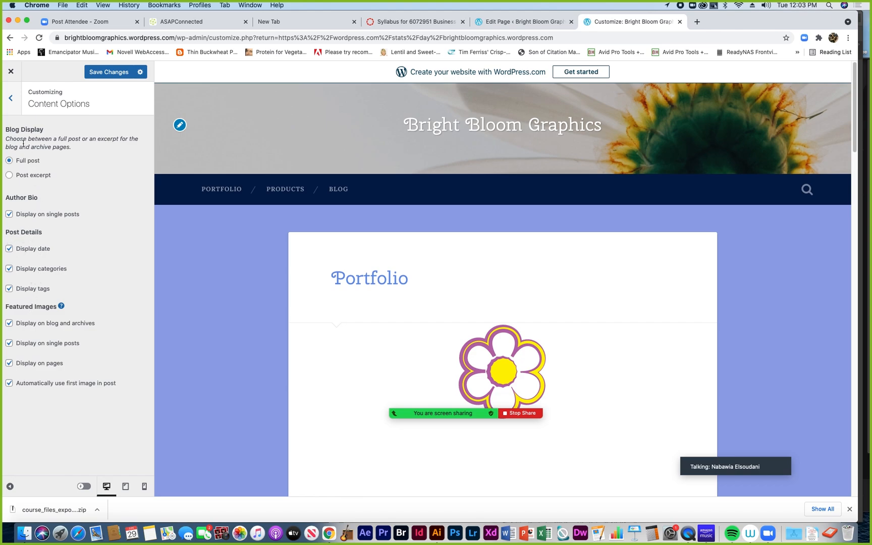
pyautogui.click(10, 98)
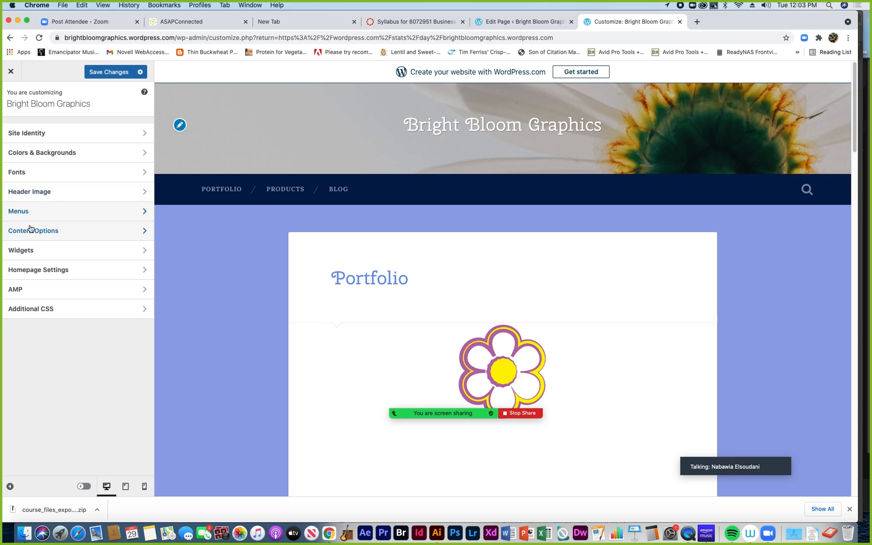
# Step: Browse the widgets available for the site's Sidebar area and add the Search widget to it
pyautogui.click(32, 254)
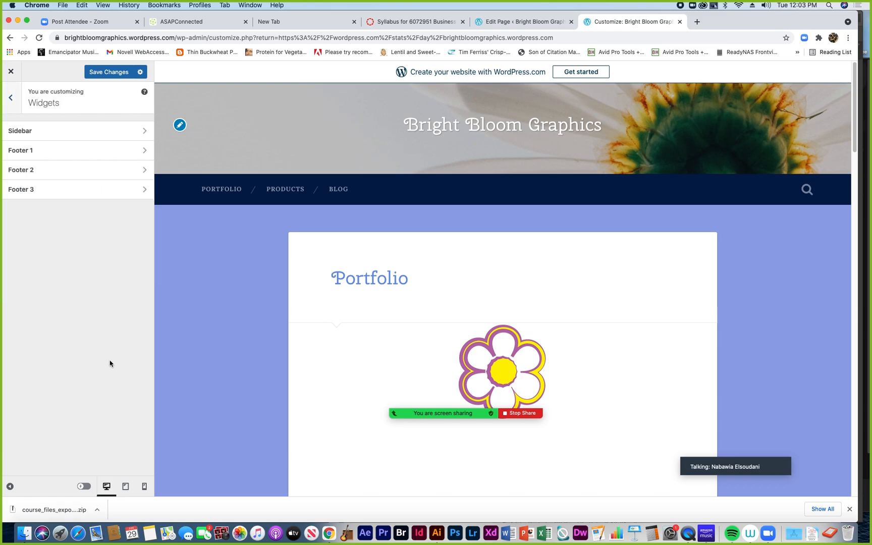
pyautogui.click(10, 98)
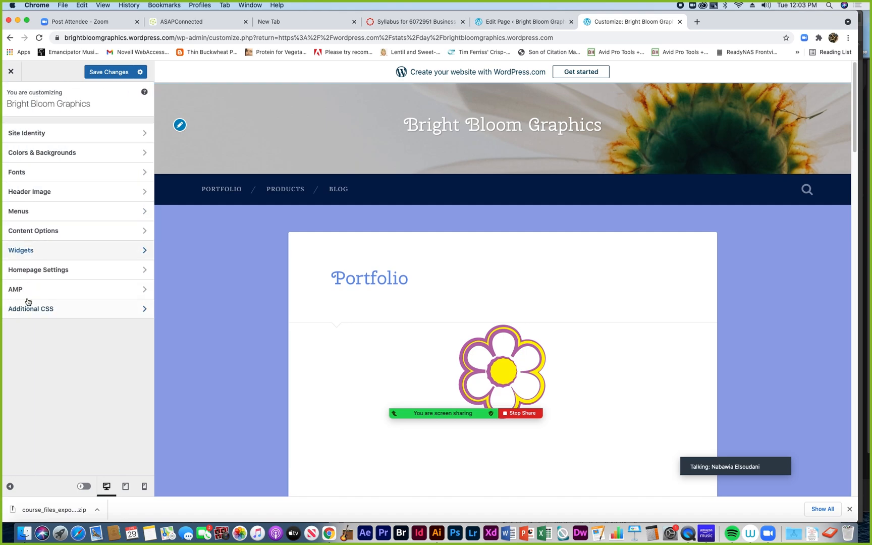
pyautogui.click(20, 251)
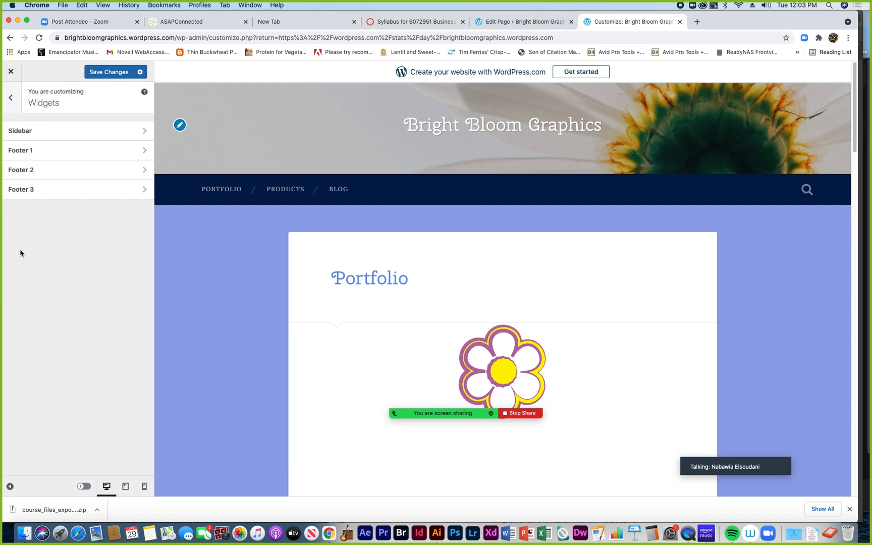
pyautogui.click(22, 133)
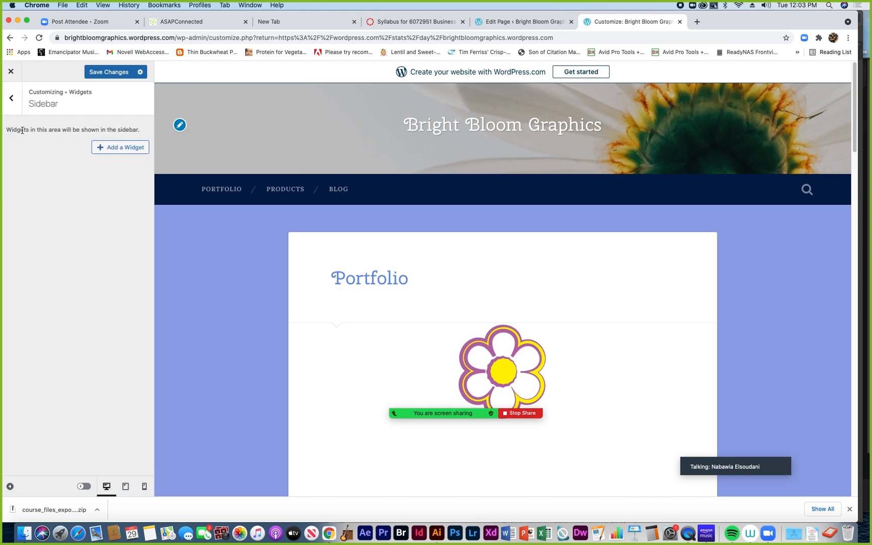
pyautogui.click(101, 148)
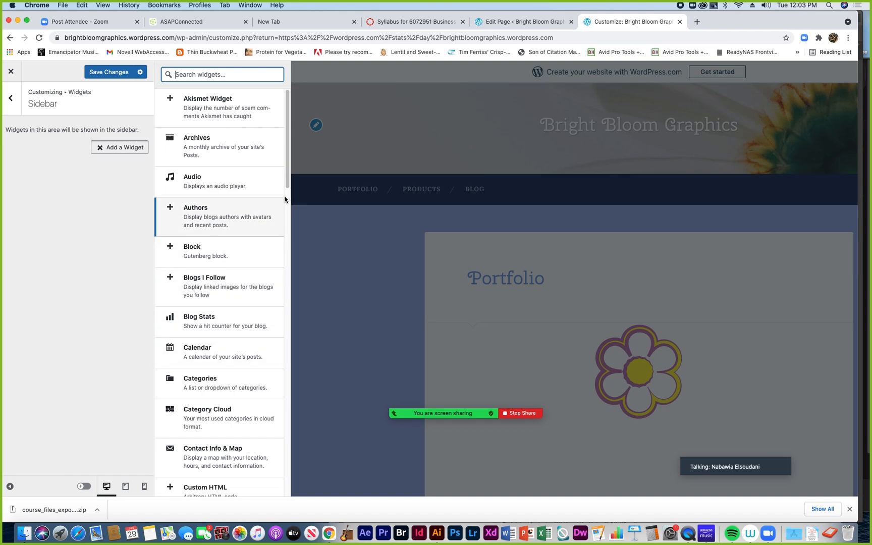
pyautogui.scroll(-1, 285, 196)
pyautogui.moveTo(287, 193); pyautogui.dragTo(284, 240)
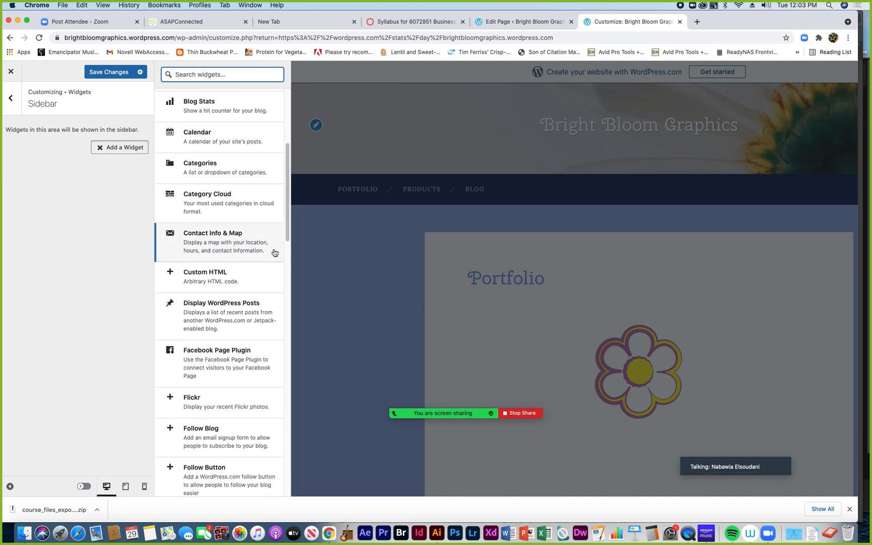
pyautogui.moveTo(285, 237); pyautogui.dragTo(287, 269)
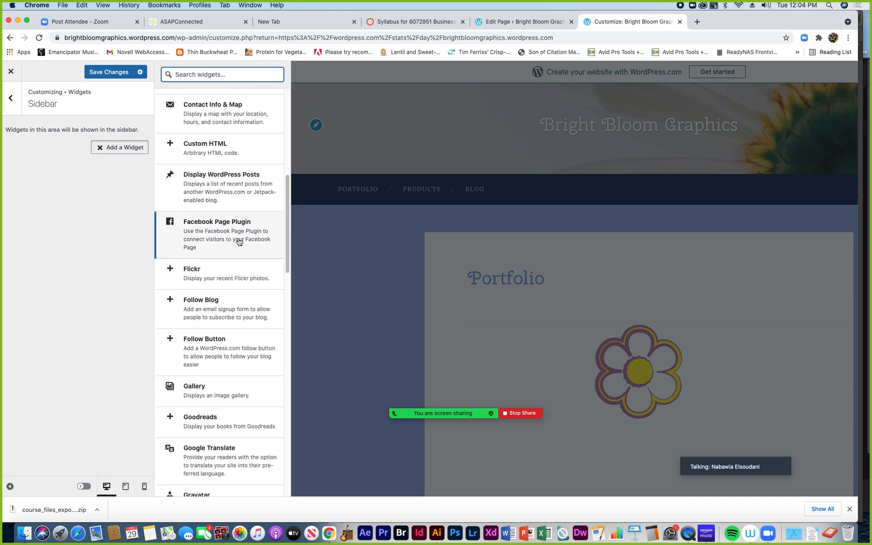
pyautogui.scroll(-2, 286, 253)
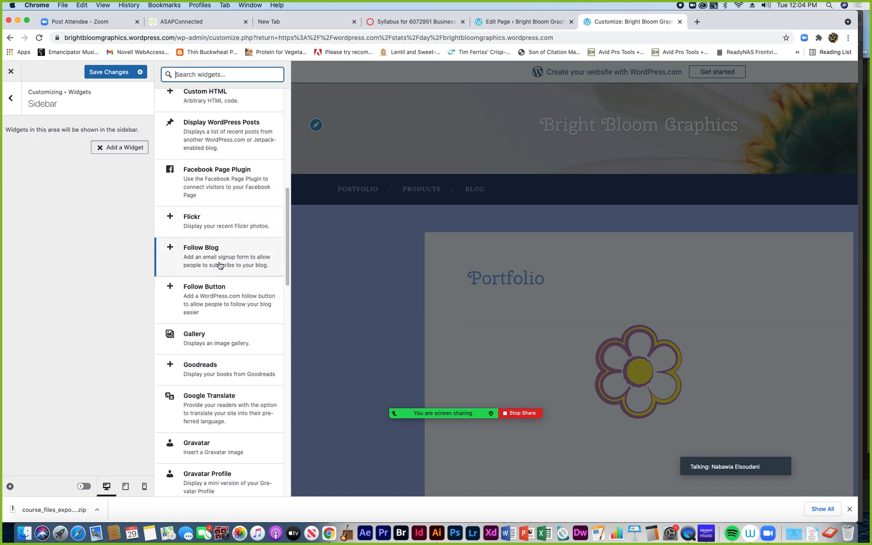
pyautogui.moveTo(287, 265); pyautogui.dragTo(287, 290)
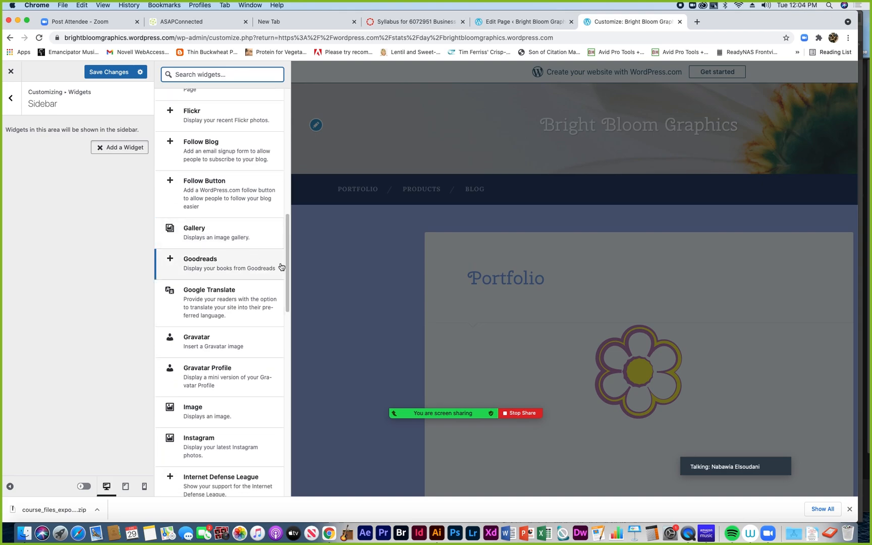
pyautogui.moveTo(289, 269); pyautogui.dragTo(287, 317)
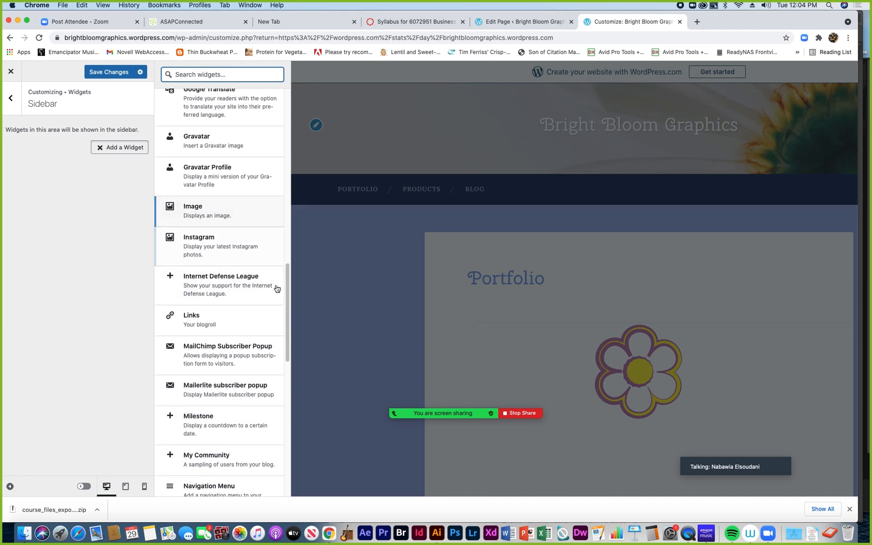
pyautogui.moveTo(290, 322); pyautogui.dragTo(284, 412)
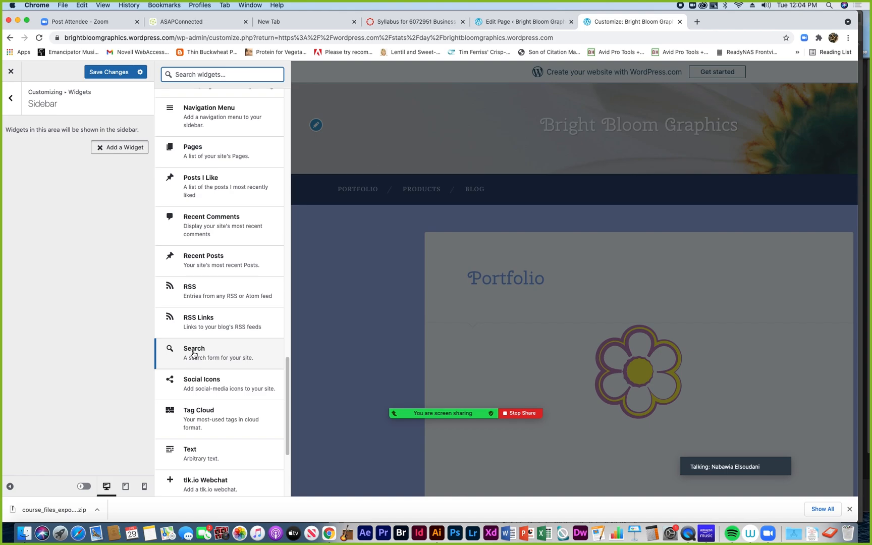
pyautogui.click(193, 353)
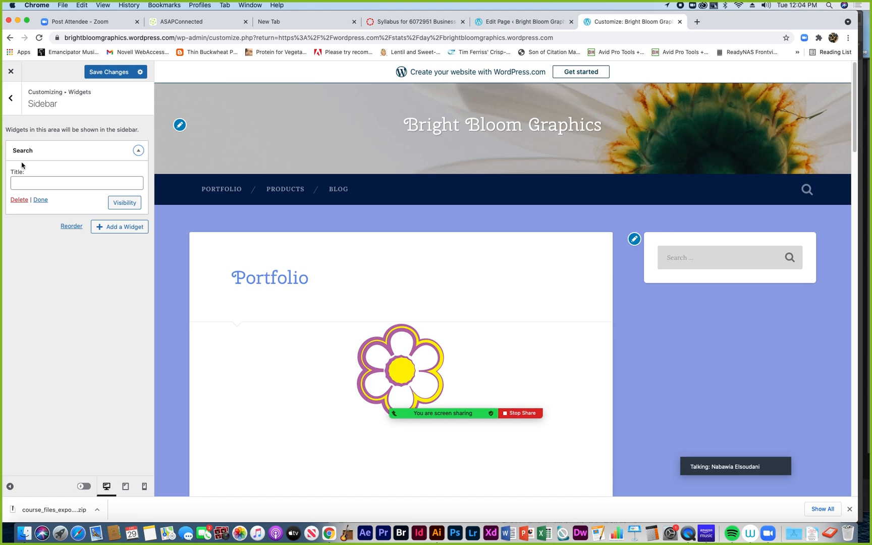
# Step: Title the sidebar's Search widget "What are you looking for?" and return to the main customization list
pyautogui.click(20, 185)
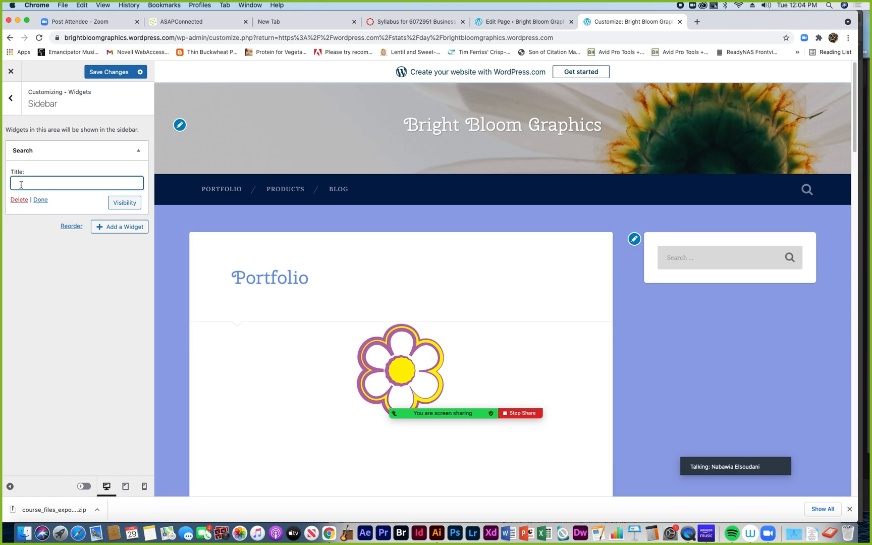
pyautogui.write('What are you looking for')
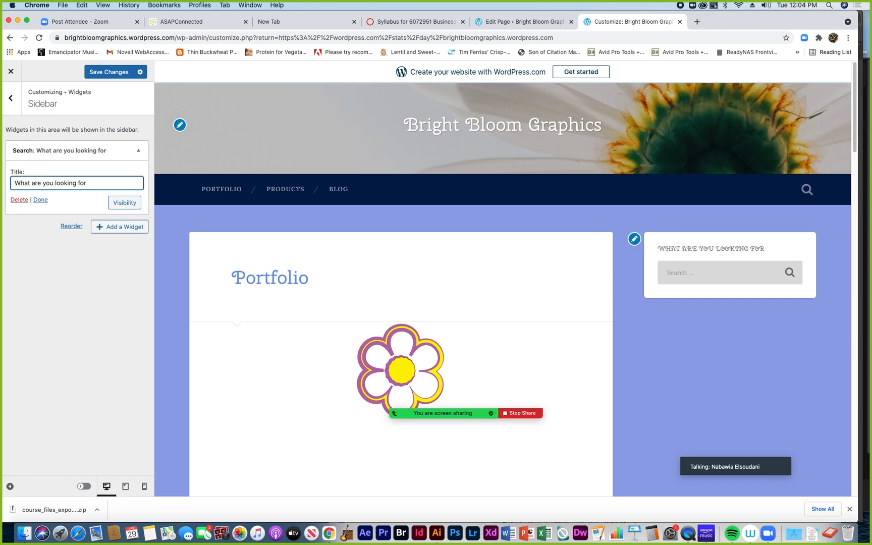
pyautogui.write('?')
pyautogui.click(41, 201)
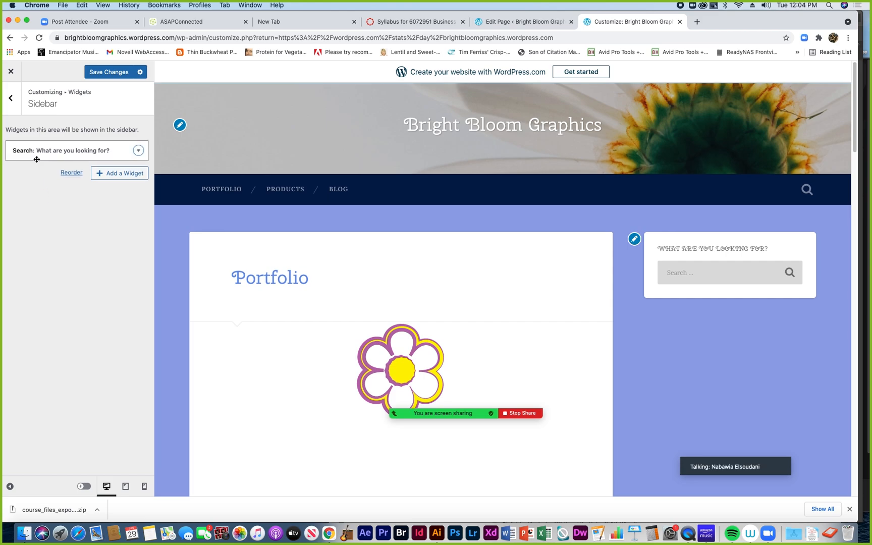
pyautogui.click(10, 98)
pyautogui.click(11, 99)
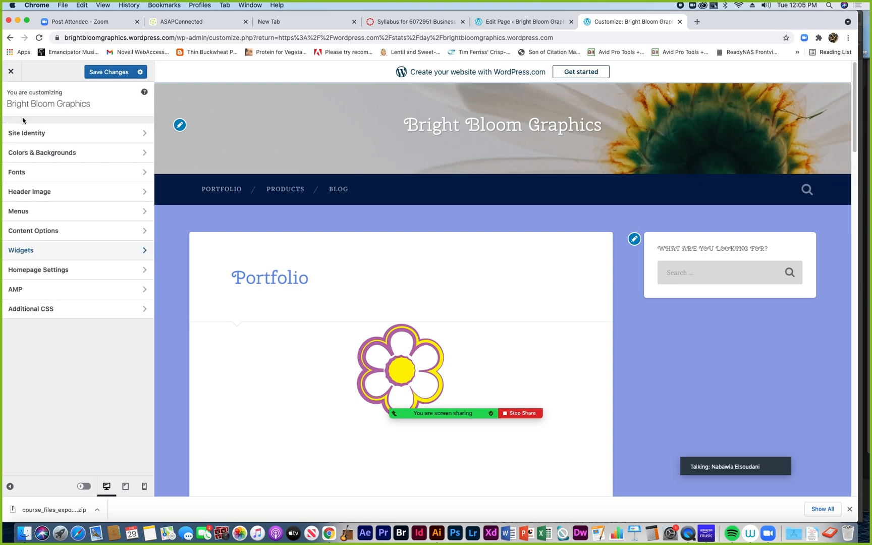
# Step: Change the site's Headings font to Arvo and leave the font settings
pyautogui.click(64, 173)
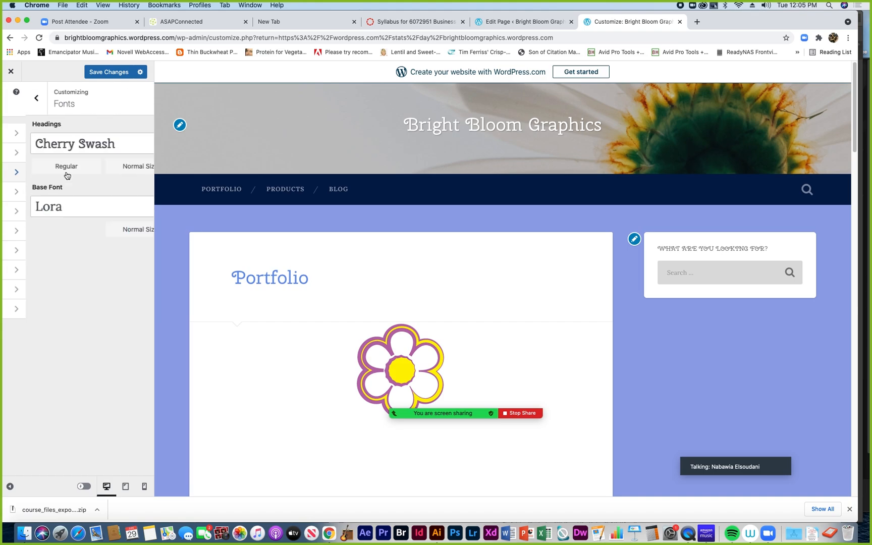
pyautogui.click(98, 147)
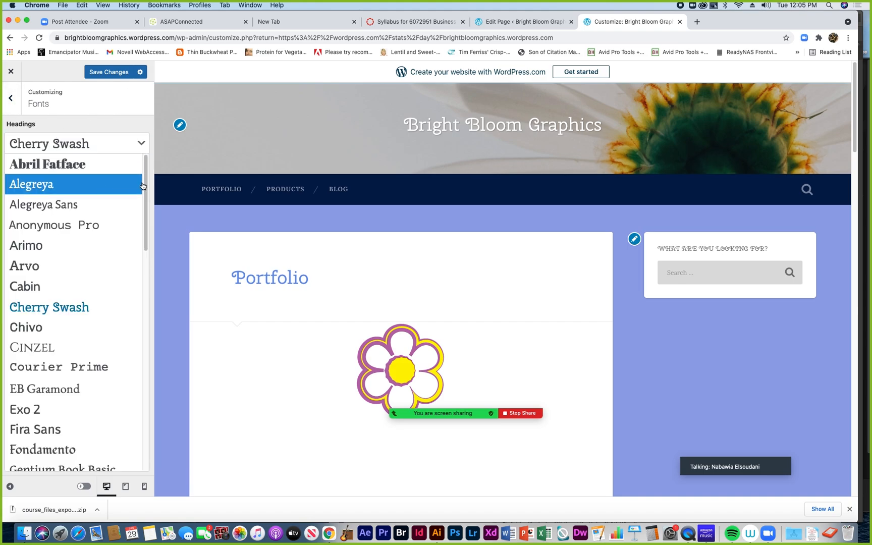
pyautogui.scroll(-1, 147, 188)
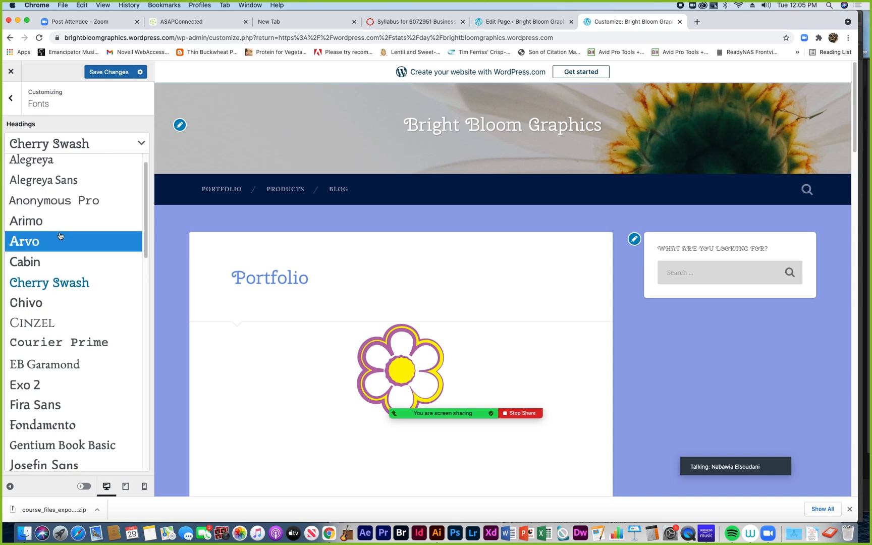
pyautogui.click(49, 246)
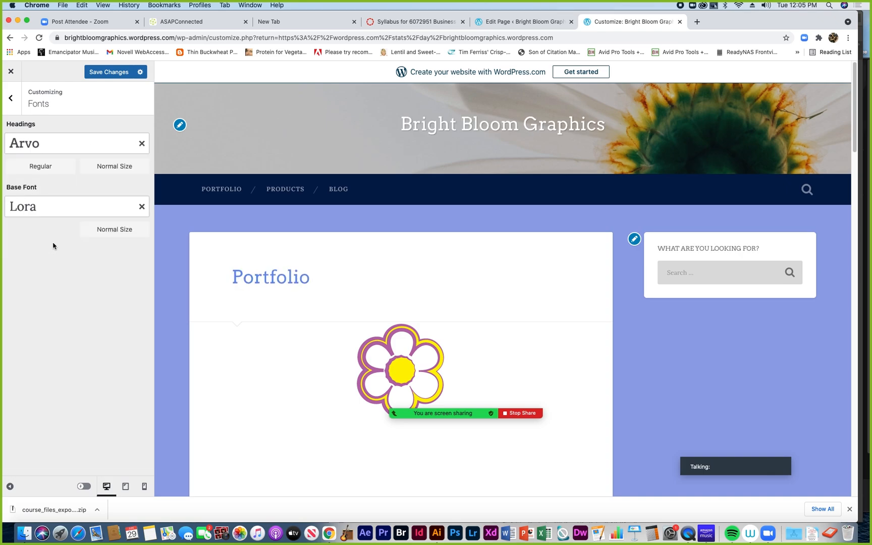
pyautogui.click(11, 98)
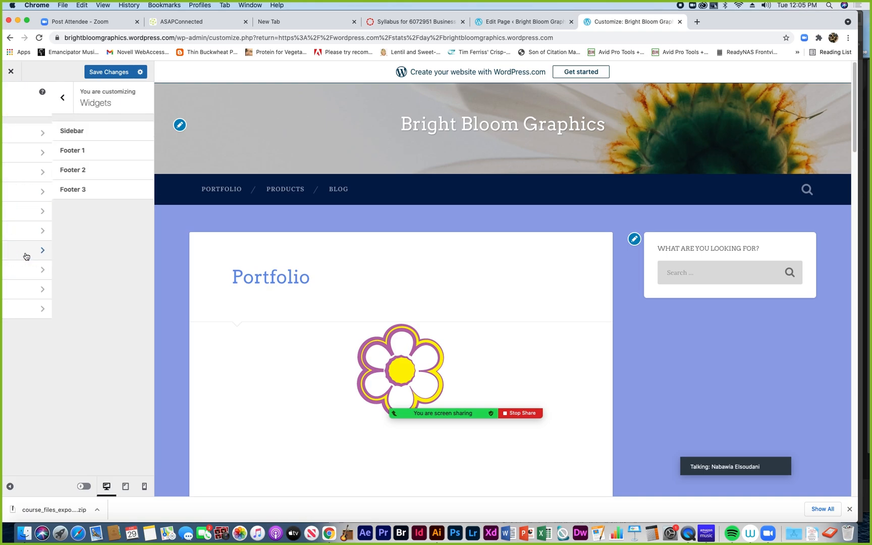
# Step: Add the Contact Info & Map widget to the Sidebar area below the Search widget
pyautogui.click(21, 250)
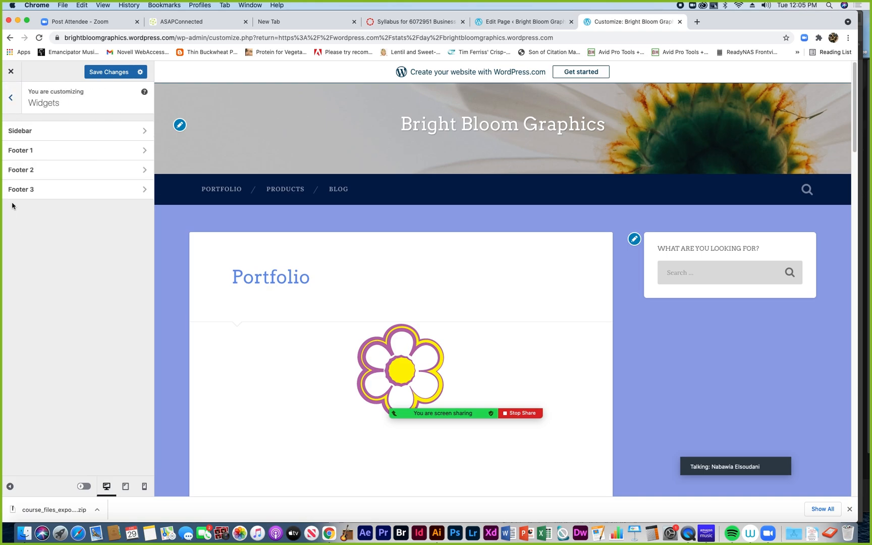
pyautogui.click(17, 132)
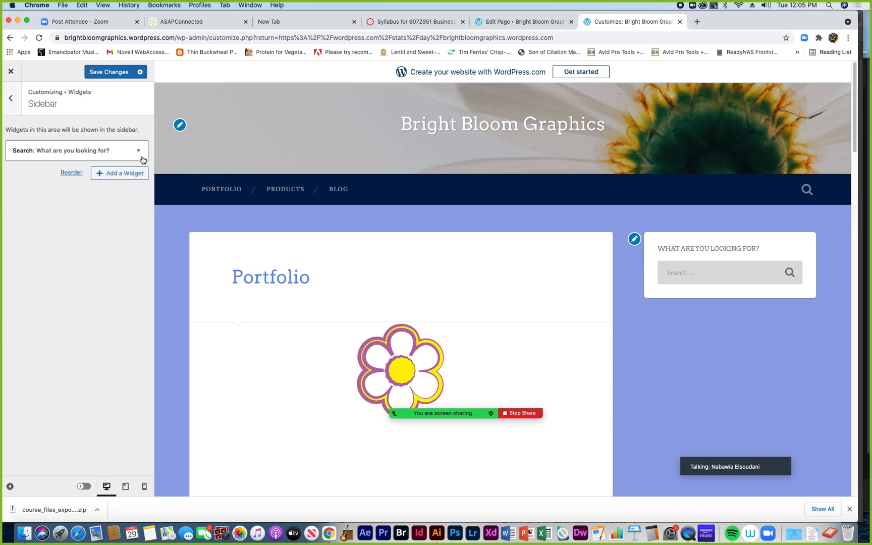
pyautogui.click(120, 174)
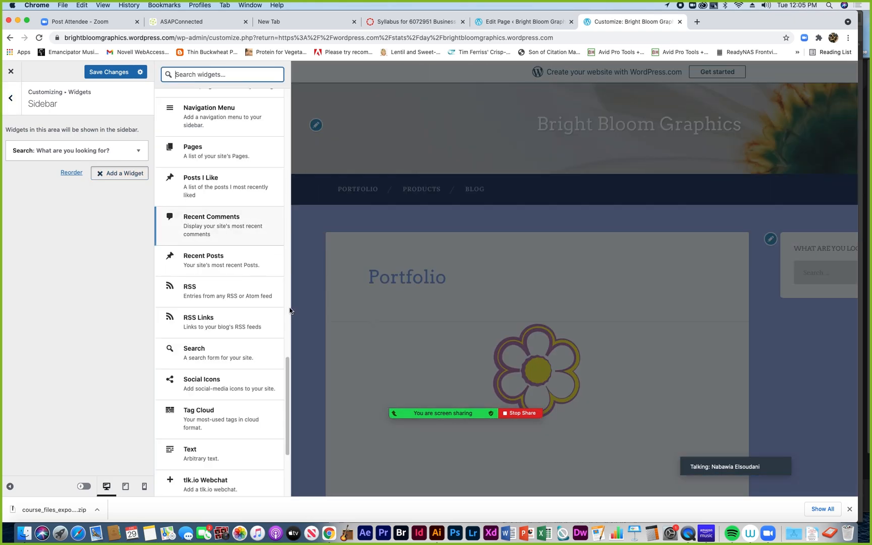
pyautogui.moveTo(286, 374); pyautogui.dragTo(287, 162)
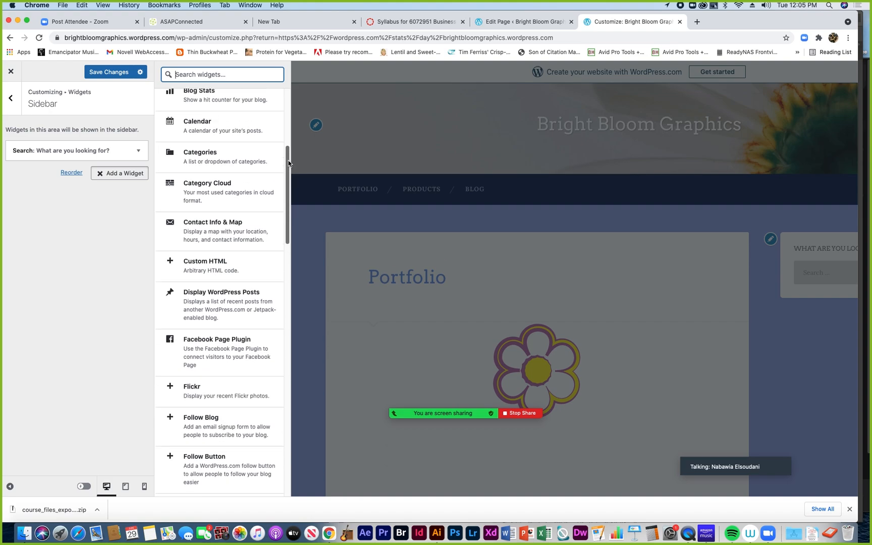
pyautogui.click(215, 231)
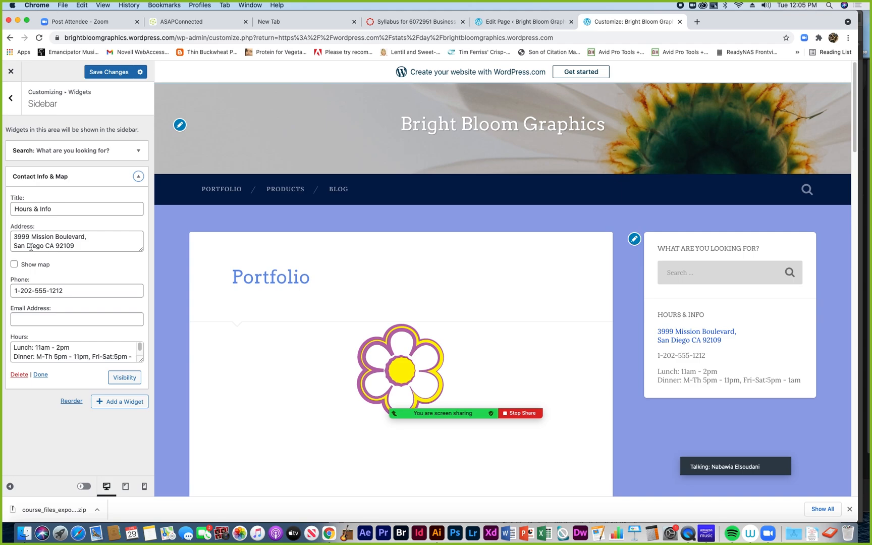
# Step: Open the ABC Adult School website, abcadultschool.edu, in a new browser tab
pyautogui.moveTo(13, 237); pyautogui.dragTo(82, 242)
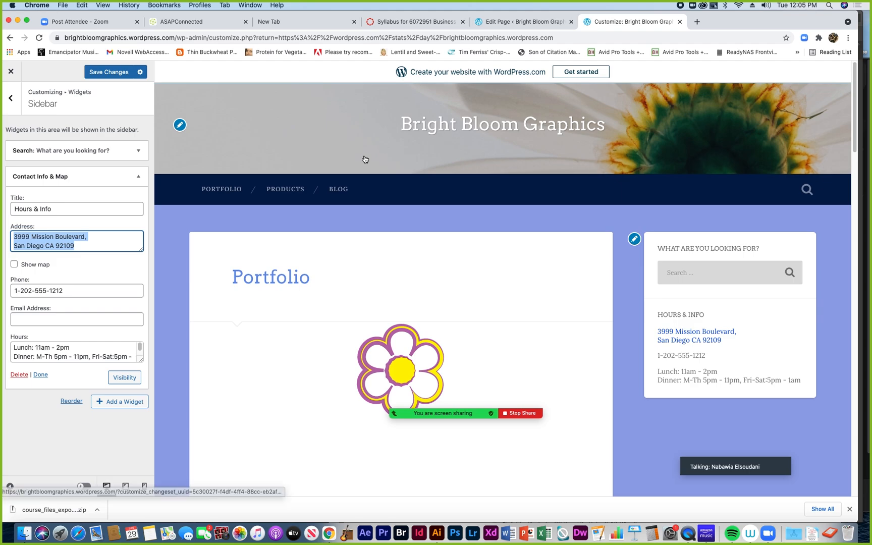
pyautogui.press('super+t')
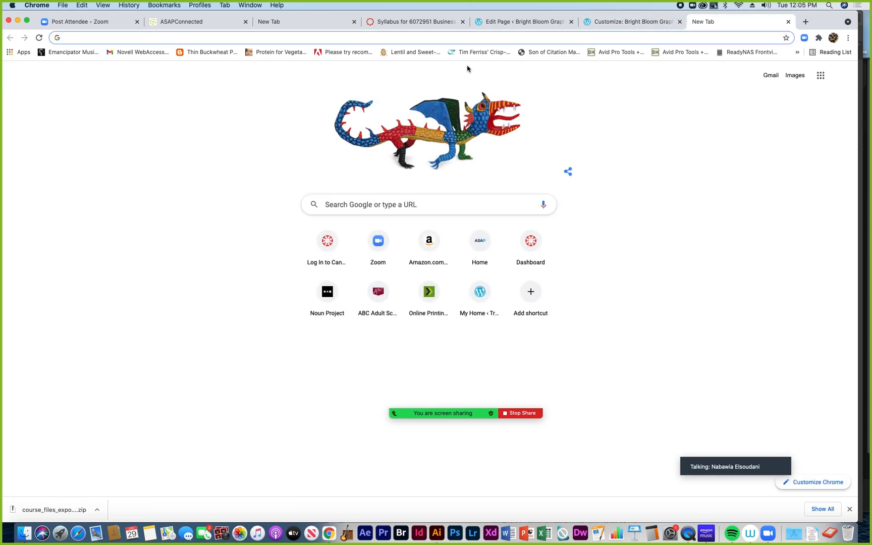
pyautogui.write('abcadultschool.edu')
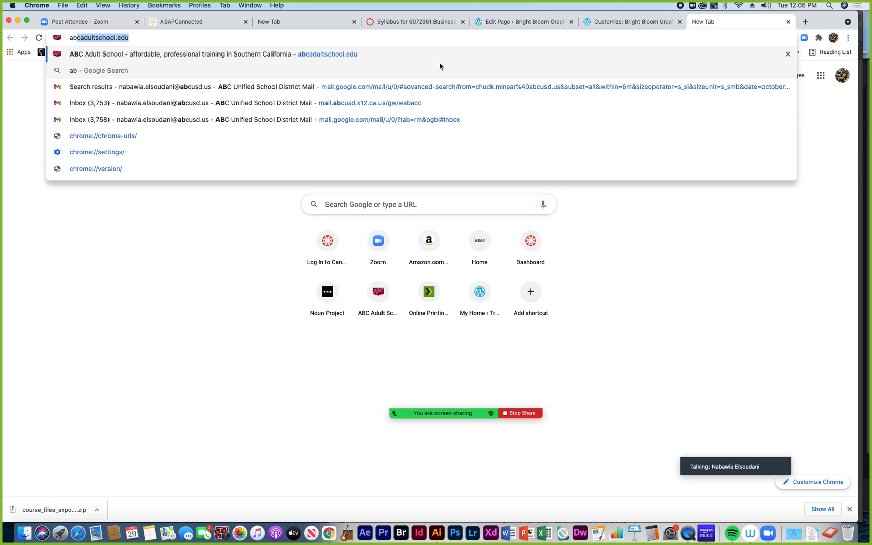
pyautogui.press('Return')
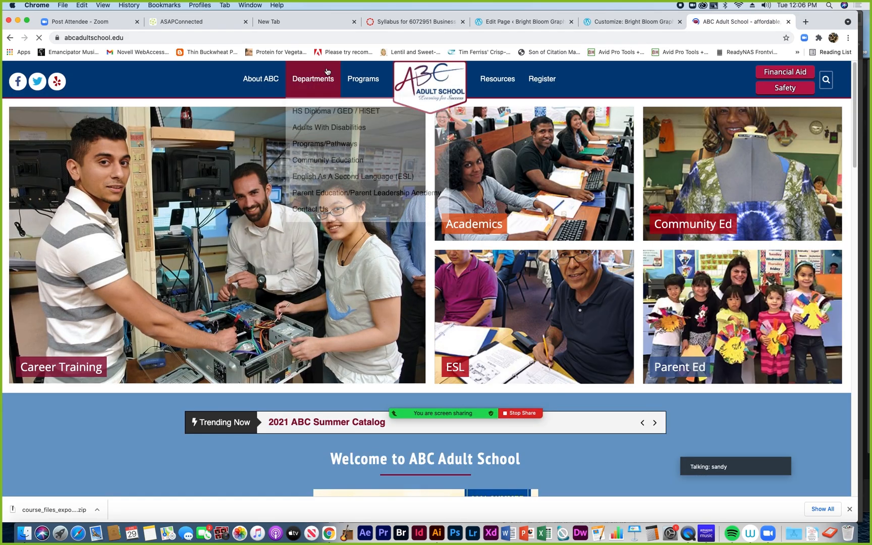
# Step: Look through the ABC Adult School home page, examining where the footer presents campus addresses, contact details and office hours
pyautogui.moveTo(486, 82)
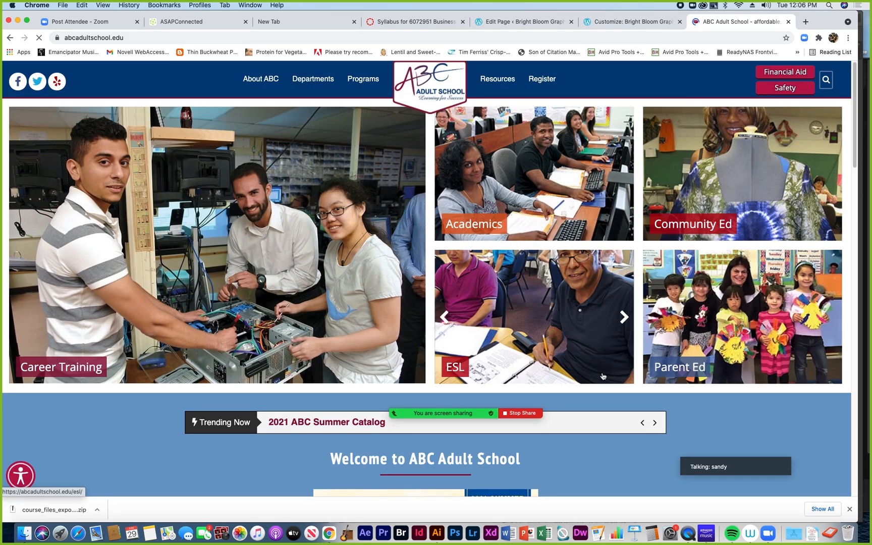
pyautogui.scroll(-8, 602, 375)
pyautogui.scroll(-4, 602, 372)
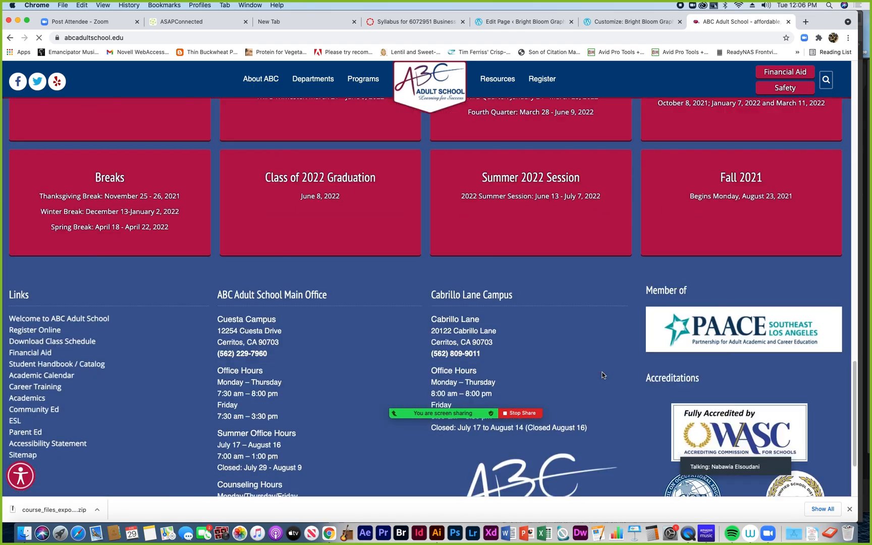
pyautogui.scroll(7, 603, 372)
pyautogui.scroll(8, 602, 375)
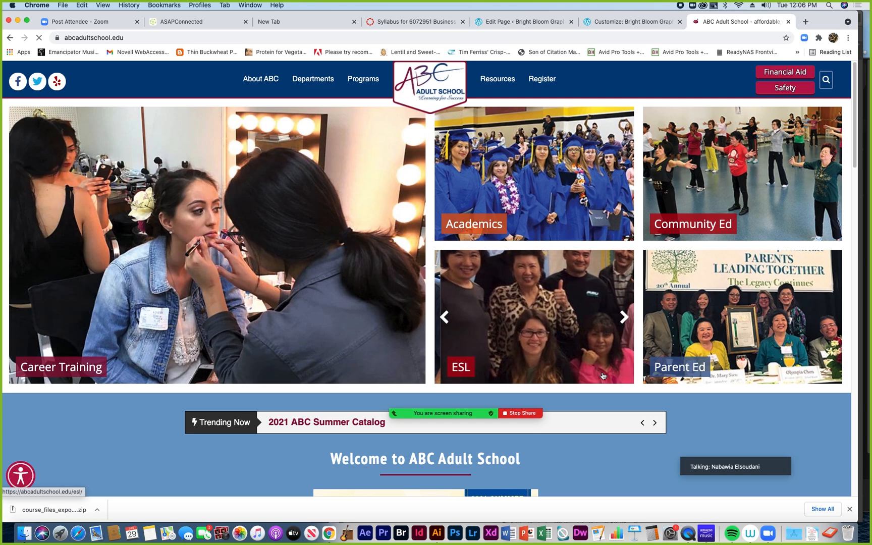
pyautogui.scroll(-10, 602, 375)
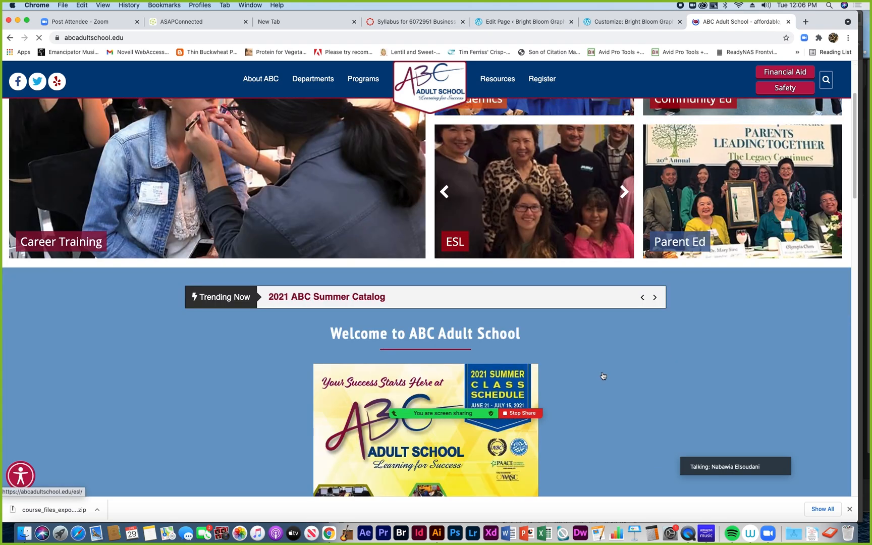
pyautogui.scroll(-3, 602, 375)
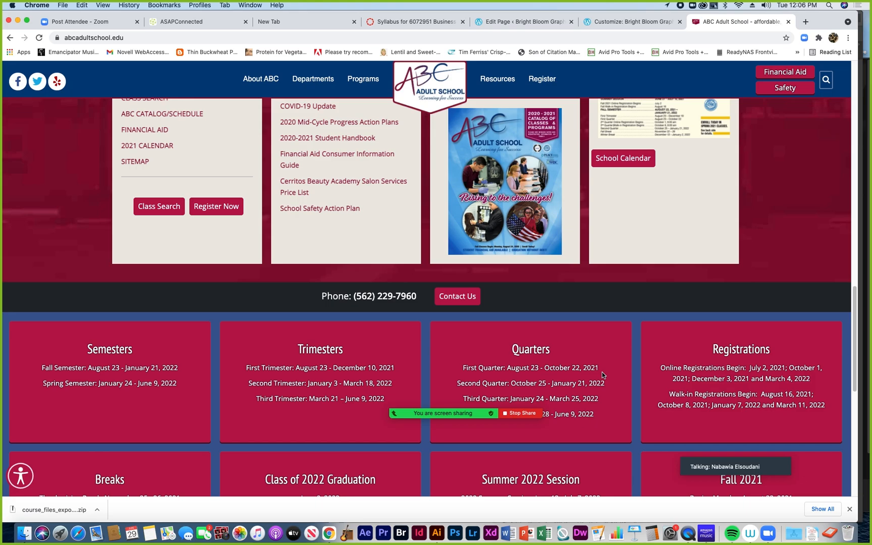
pyautogui.scroll(-5, 602, 375)
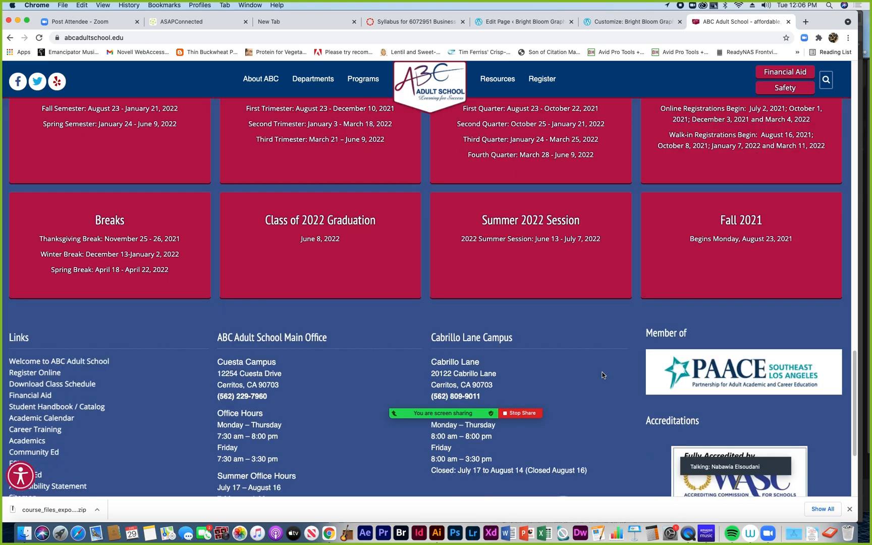
pyautogui.scroll(-1, 602, 375)
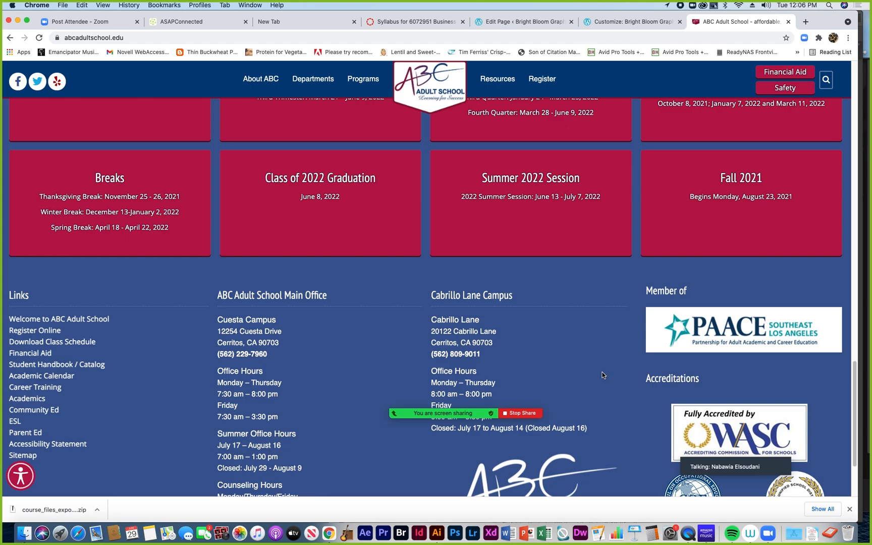
pyautogui.scroll(-1, 602, 374)
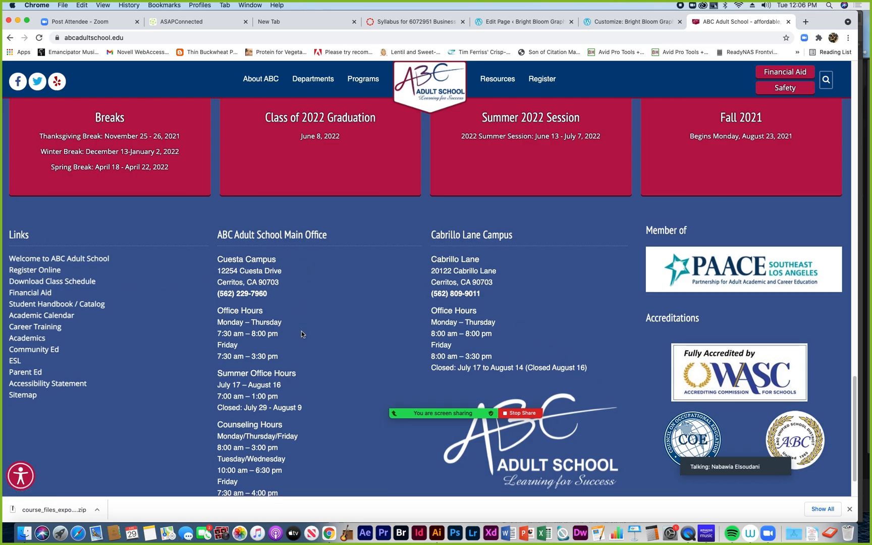
pyautogui.scroll(-1, 302, 334)
pyautogui.scroll(-1, 301, 331)
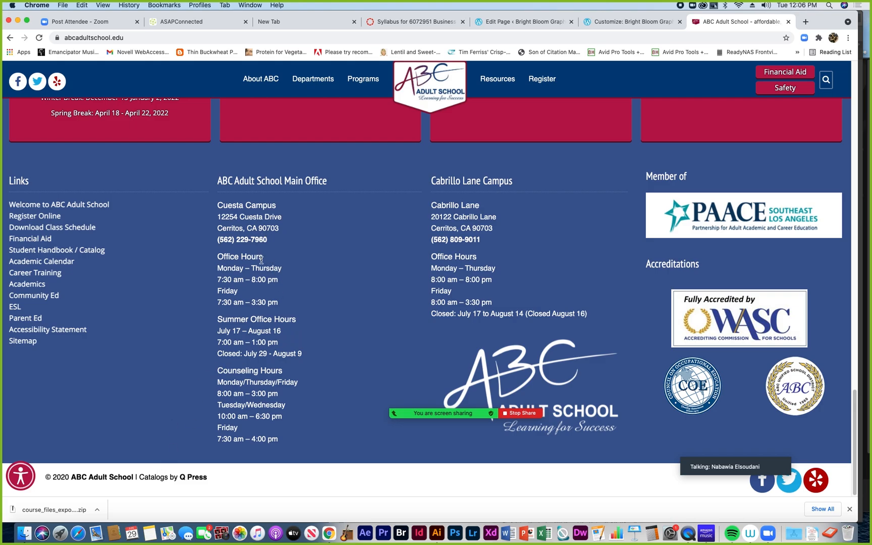
pyautogui.scroll(10, 262, 258)
pyautogui.scroll(12, 262, 260)
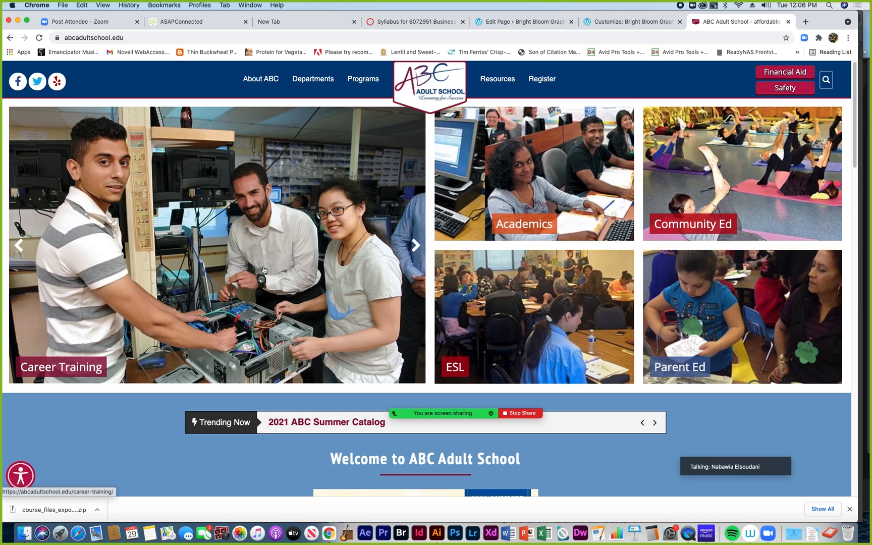
pyautogui.scroll(-5, 264, 270)
pyautogui.scroll(-12, 264, 270)
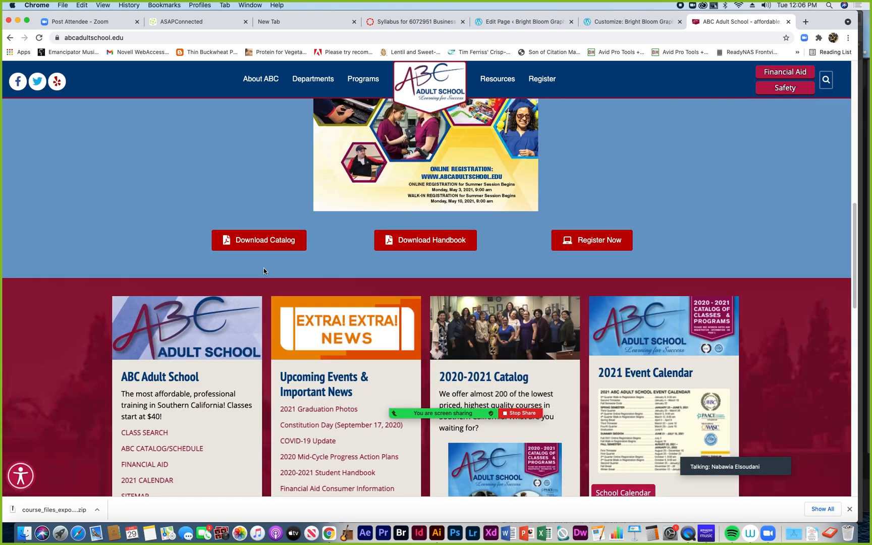
pyautogui.scroll(-3, 264, 271)
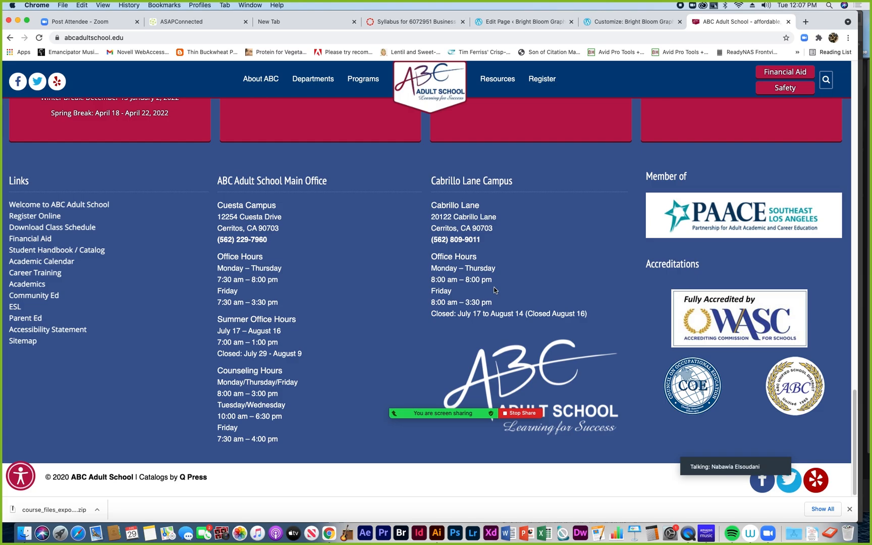
pyautogui.scroll(15, 494, 290)
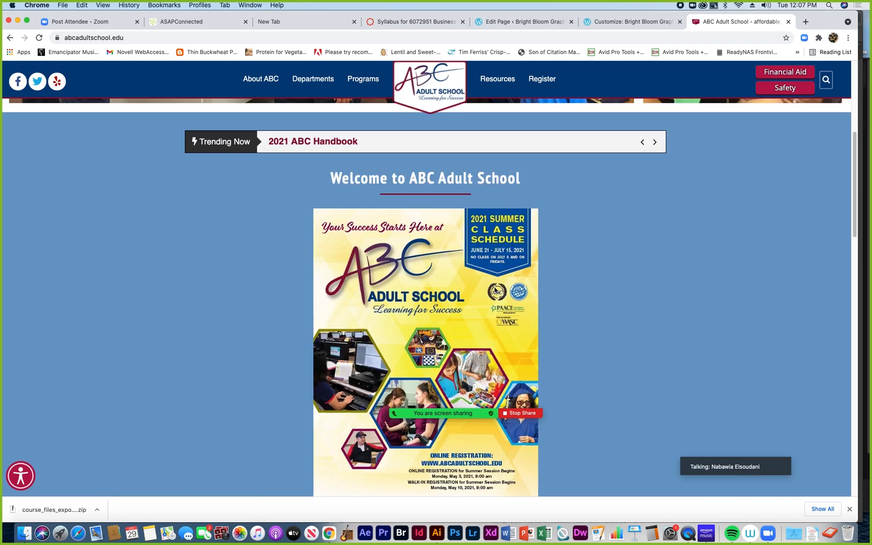
pyautogui.scroll(5, 495, 290)
pyautogui.scroll(-2, 495, 290)
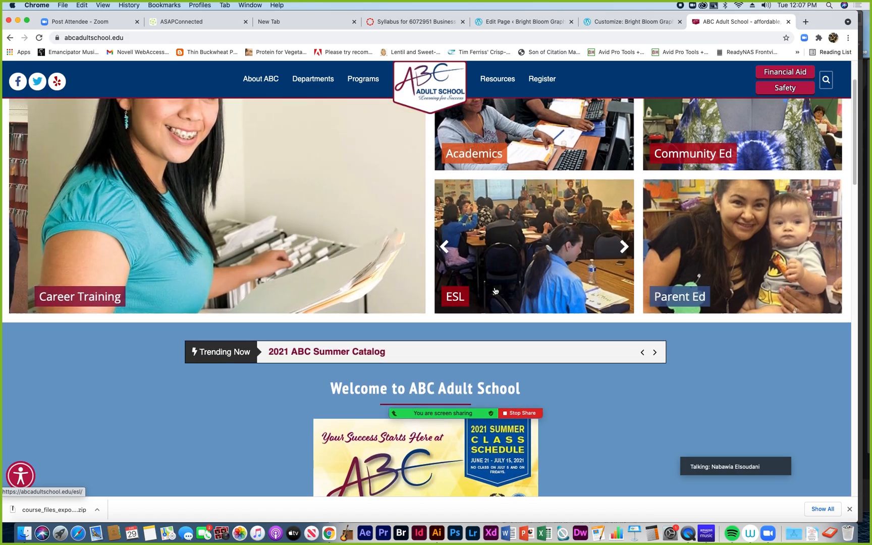
pyautogui.scroll(-20, 496, 291)
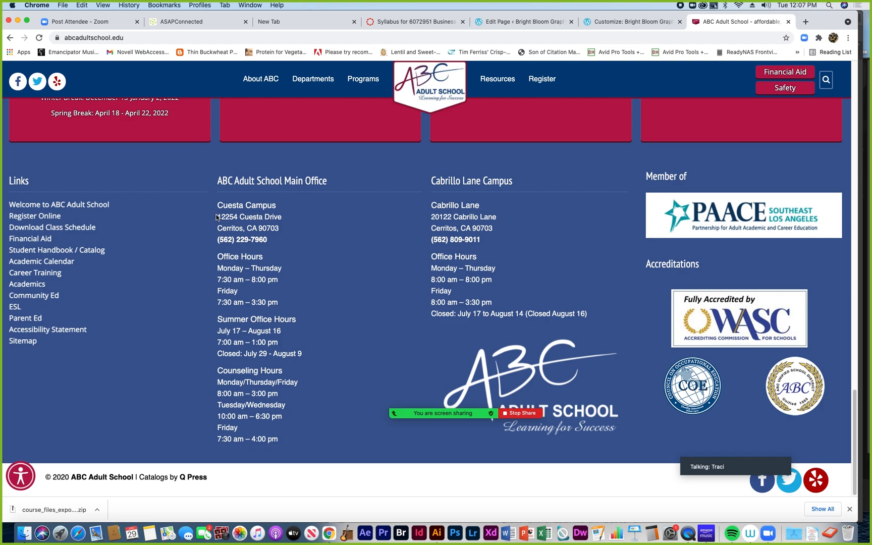
# Step: Replace the Contact Info & Map widget's address with the Cuesta Campus address copied from the school's footer, and enable Show map
pyautogui.moveTo(218, 216); pyautogui.dragTo(280, 230)
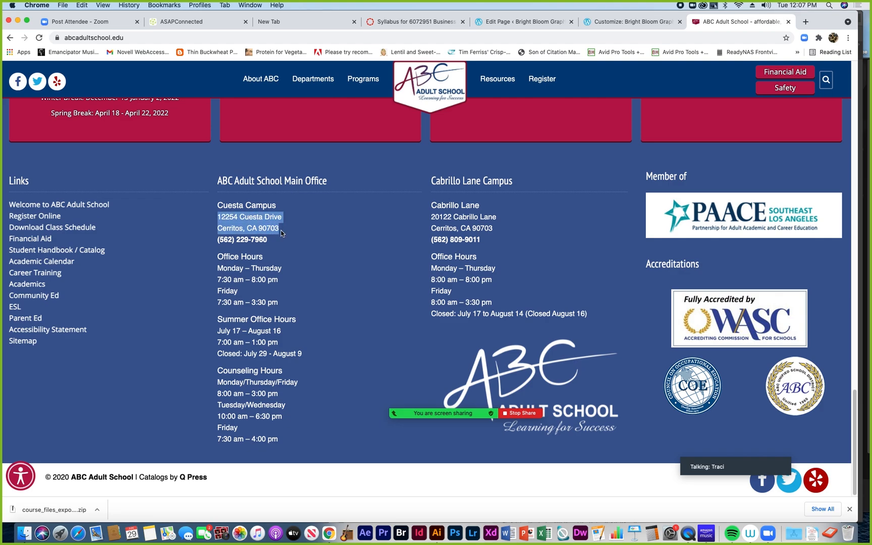
pyautogui.press('super+c')
pyautogui.click(624, 23)
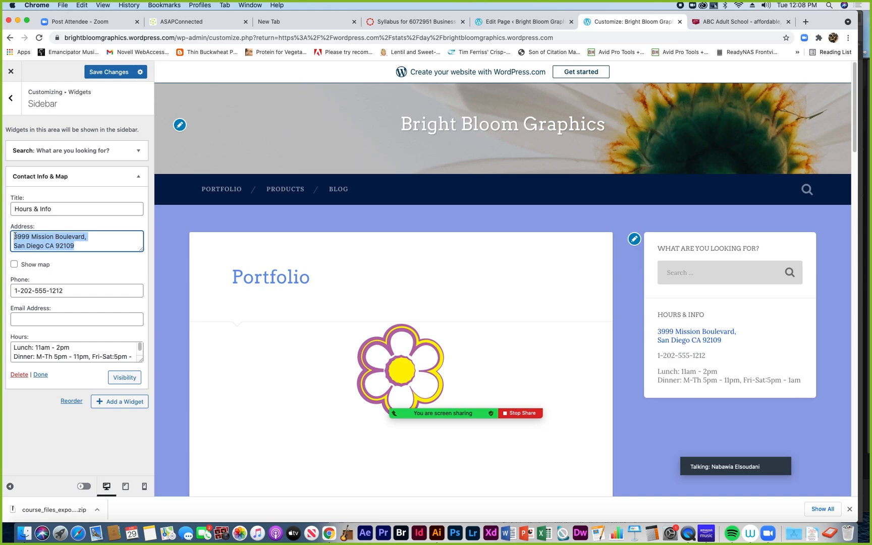
pyautogui.press('super+v')
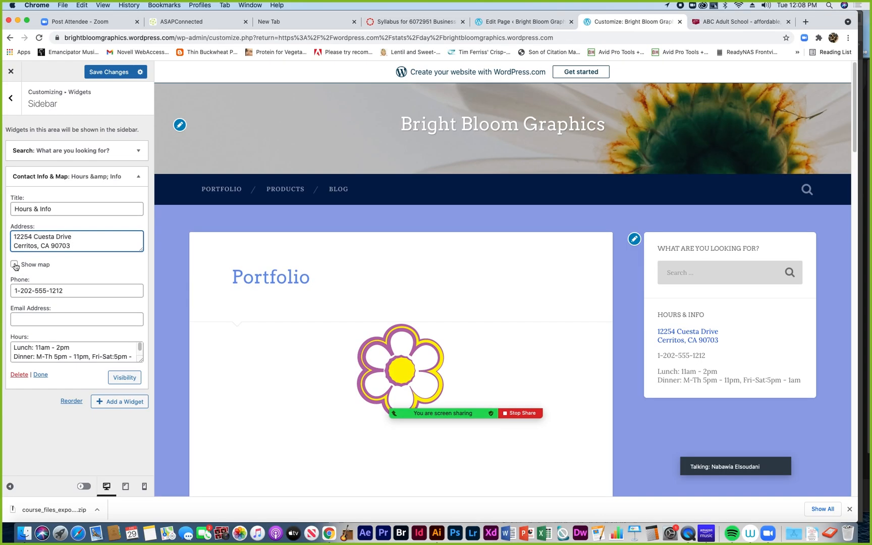
pyautogui.click(14, 265)
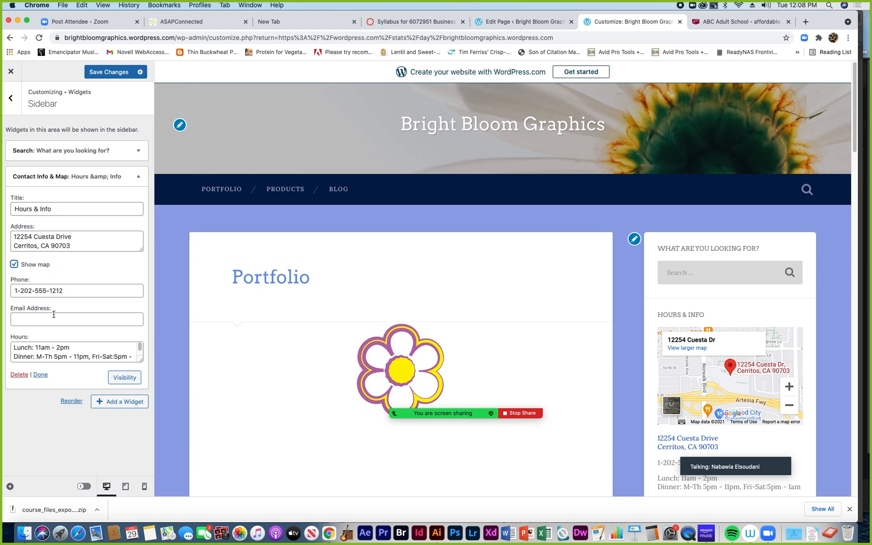
# Step: Clear the sample lunch and dinner times from the Contact Info & Map widget's Hours
pyautogui.moveTo(139, 348); pyautogui.dragTo(137, 349)
pyautogui.scroll(-1, 37, 355)
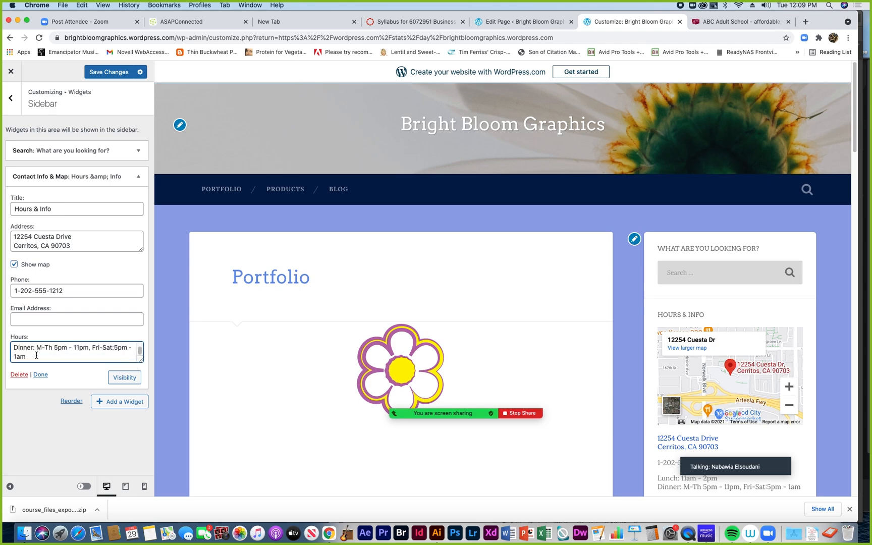
pyautogui.scroll(1, 37, 355)
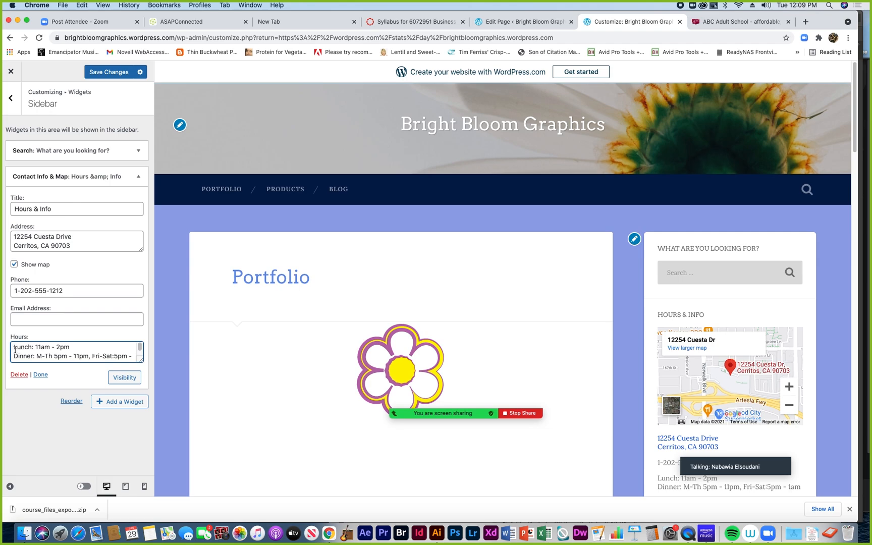
pyautogui.scroll(-1, 14, 350)
pyautogui.scroll(1, 15, 349)
pyautogui.moveTo(13, 347); pyautogui.dragTo(78, 359)
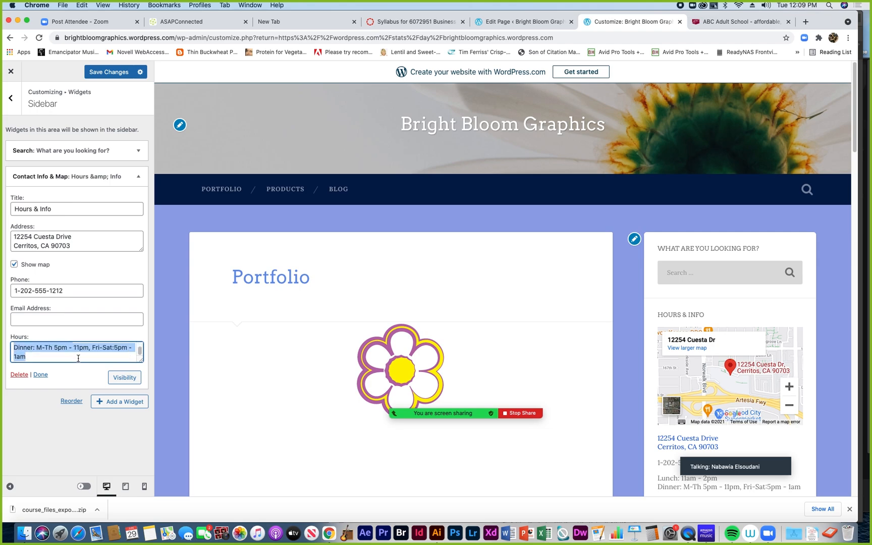
pyautogui.press('BackSpace')
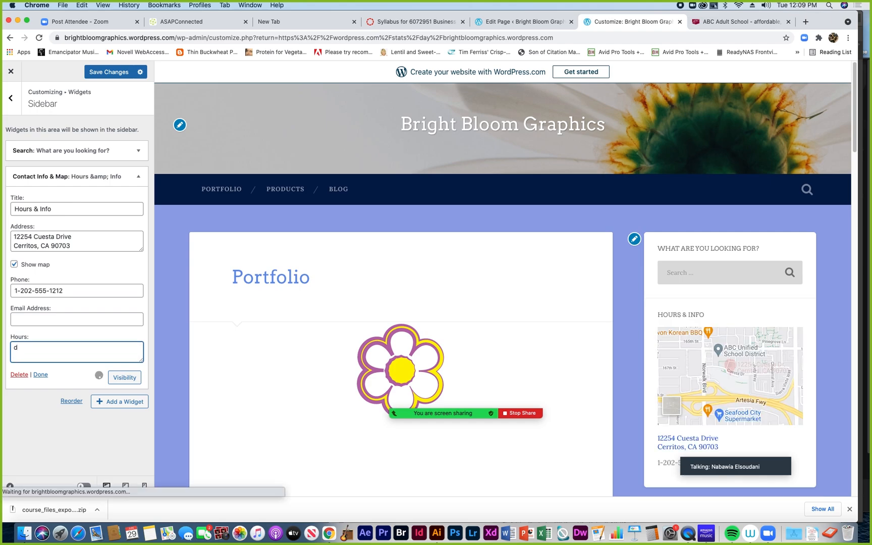
# Step: Enter the widget's hours on two lines as "Open 9-5" and "Mon-Fri", and check them in the sidebar preview
pyautogui.write('Open')
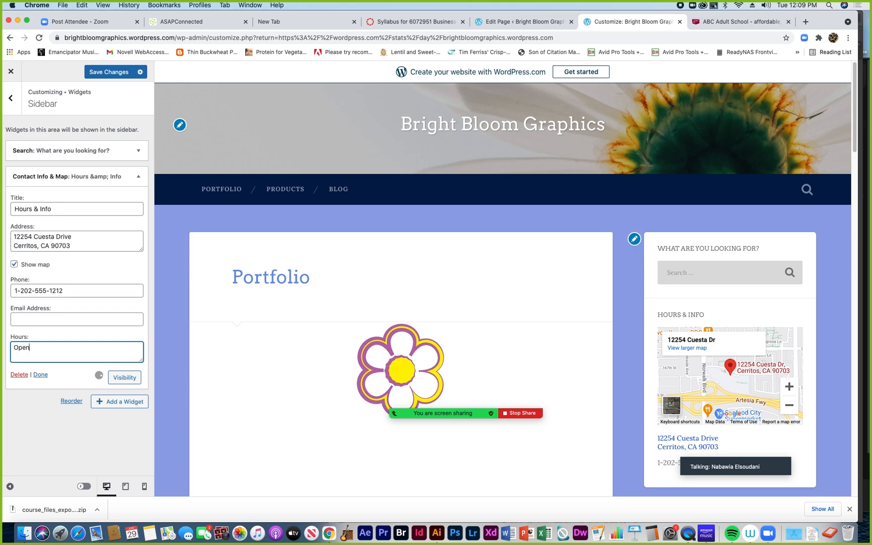
pyautogui.write(' 9')
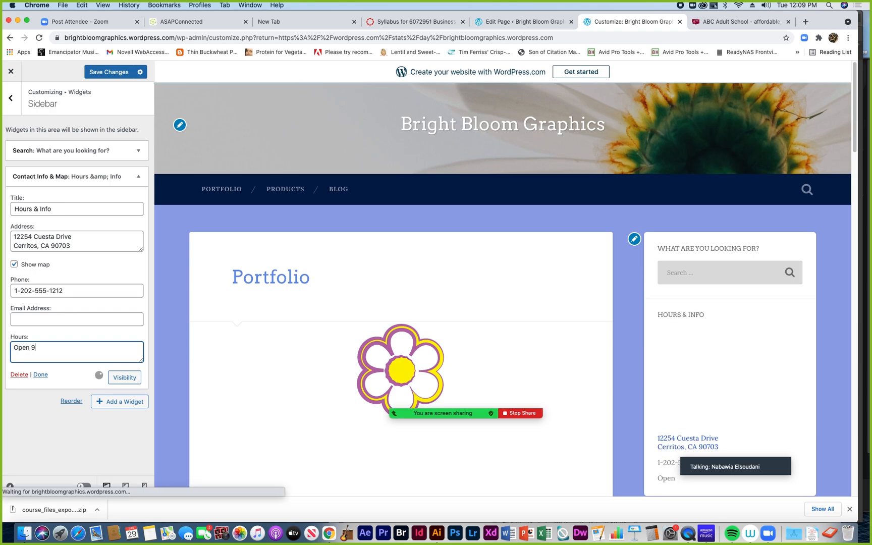
pyautogui.write('-5')
pyautogui.press('Return')
pyautogui.write('Mon')
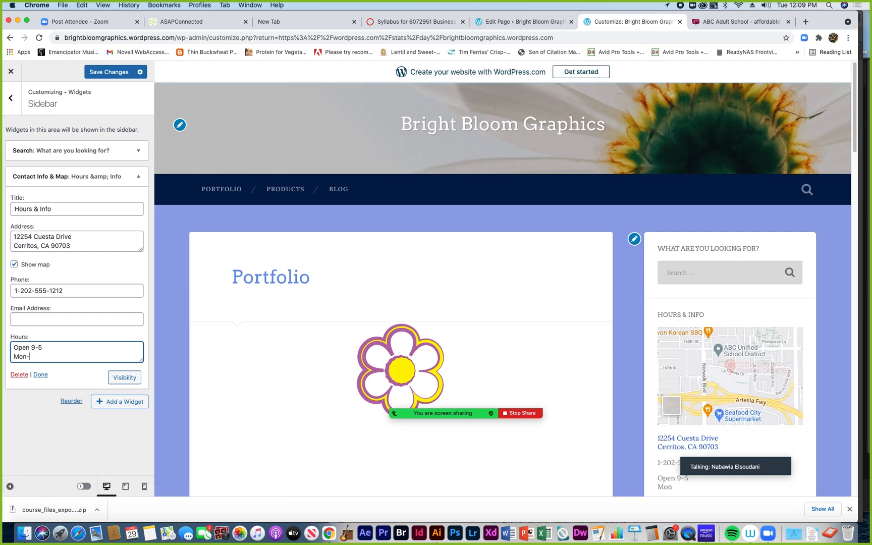
pyautogui.write('-Fri')
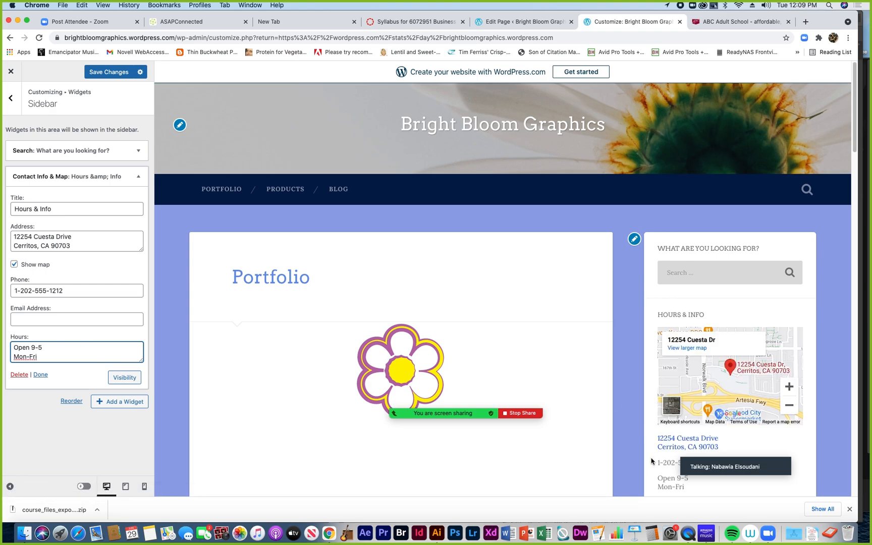
pyautogui.scroll(-2, 651, 458)
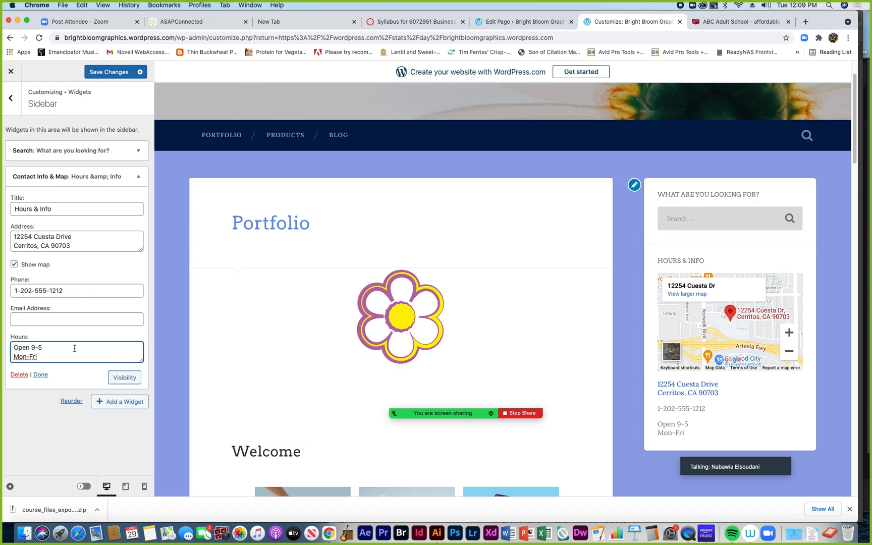
# Step: Expand the Contact Info & Map widget's hours to "Open 9 am - 5 pm" and "Monday - Friday", and save the theme changes
pyautogui.write('am -5pm')
pyautogui.click(54, 348)
pyautogui.click(51, 347)
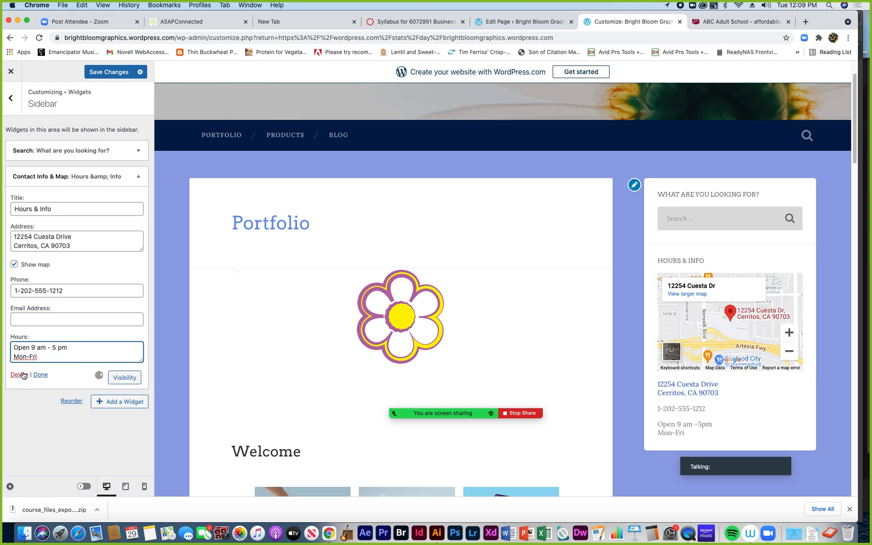
pyautogui.click(25, 356)
pyautogui.write('day')
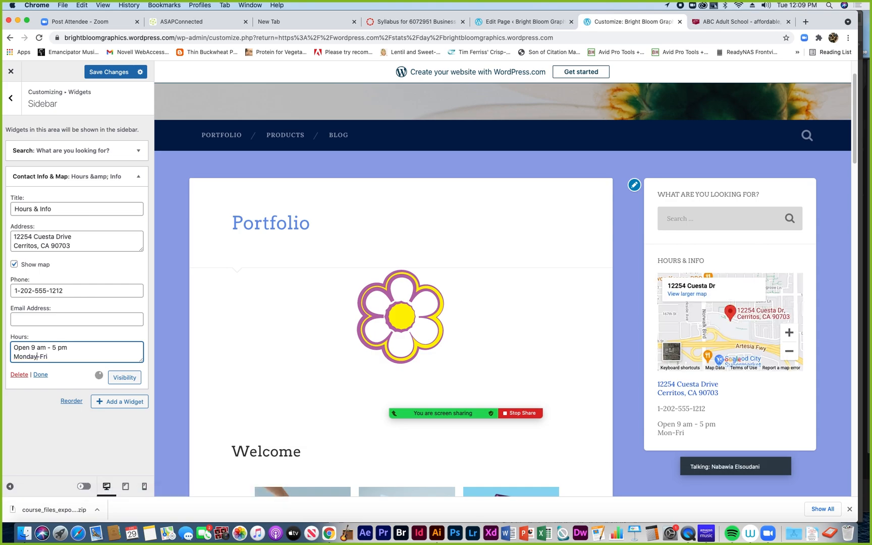
pyautogui.click(43, 356)
pyautogui.write('Fri')
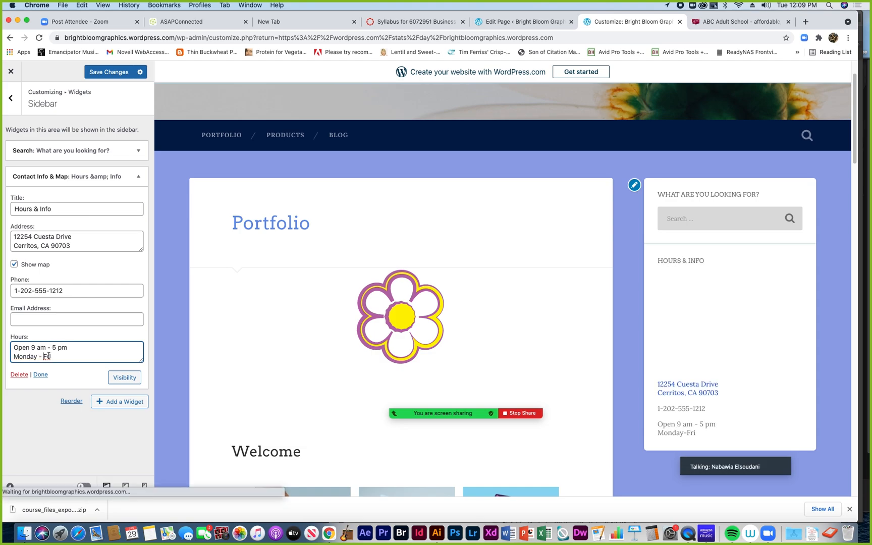
pyautogui.write('day')
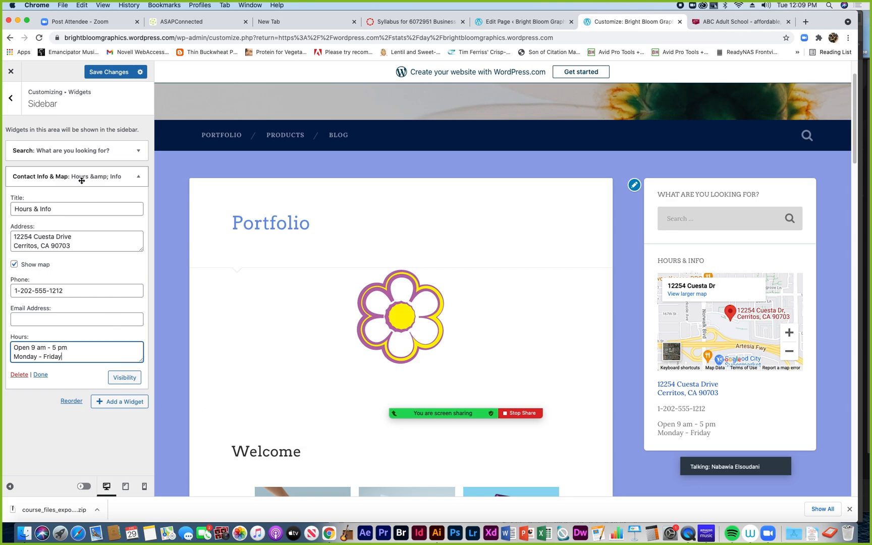
pyautogui.click(104, 75)
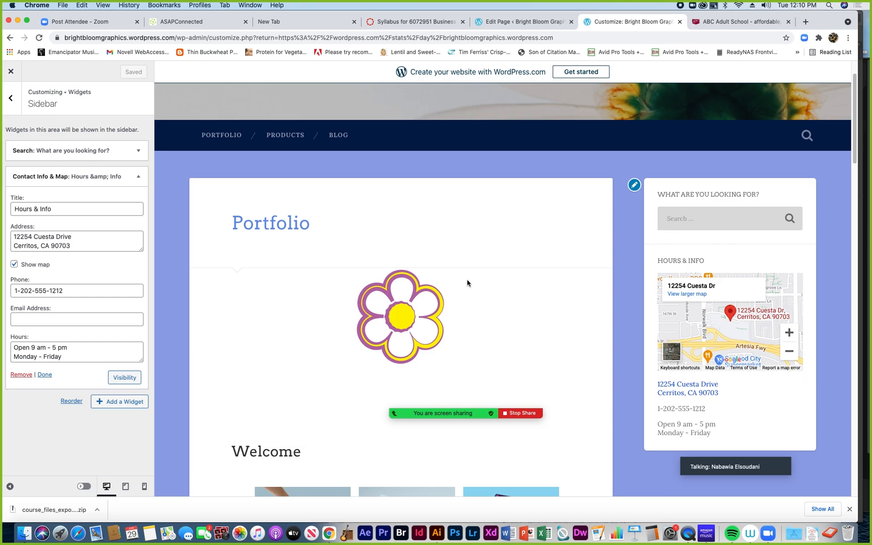
# Step: Leave the Customizer, visit the live Bright Bloom Graphics site, and look over its header, portfolio gallery and sidebar contact info
pyautogui.click(11, 71)
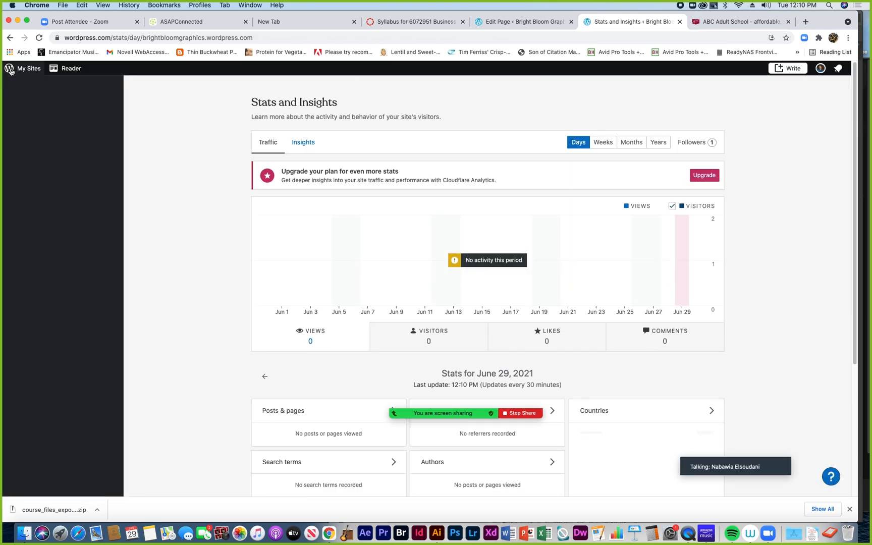
pyautogui.click(19, 104)
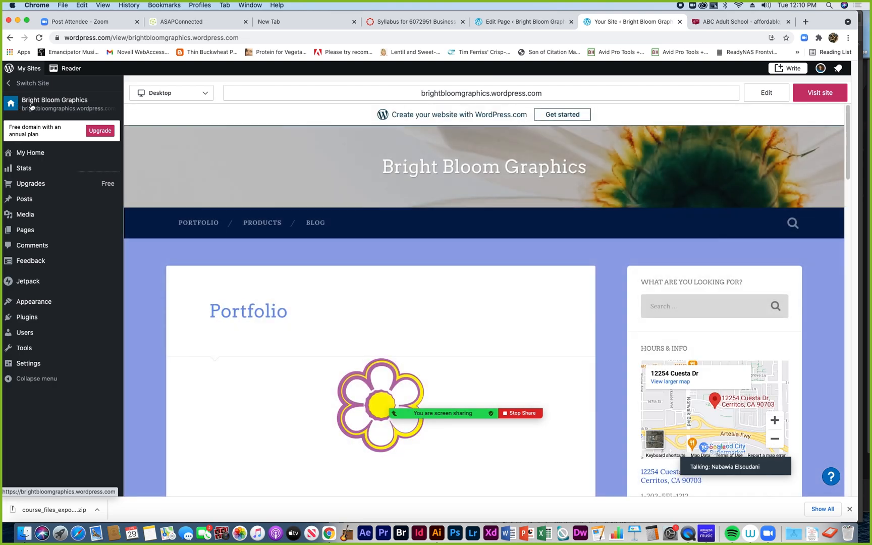
pyautogui.click(812, 95)
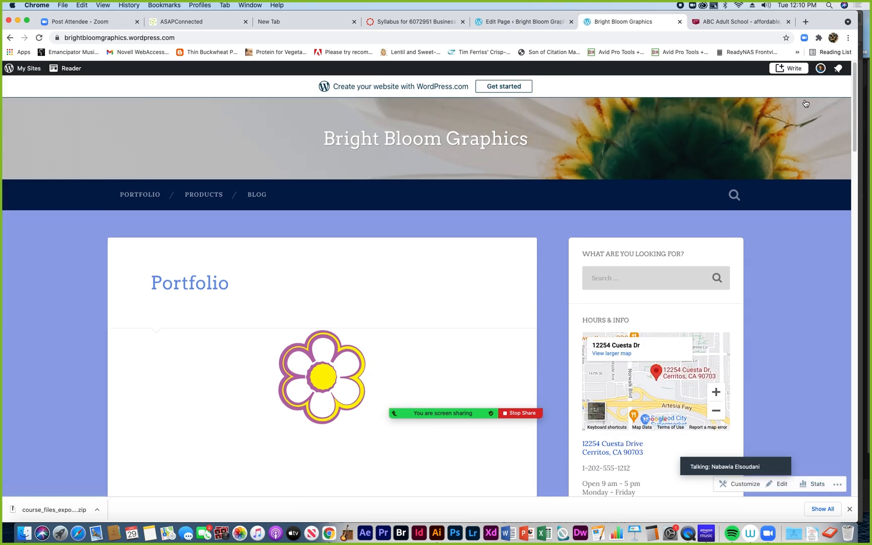
pyautogui.scroll(-3, 796, 259)
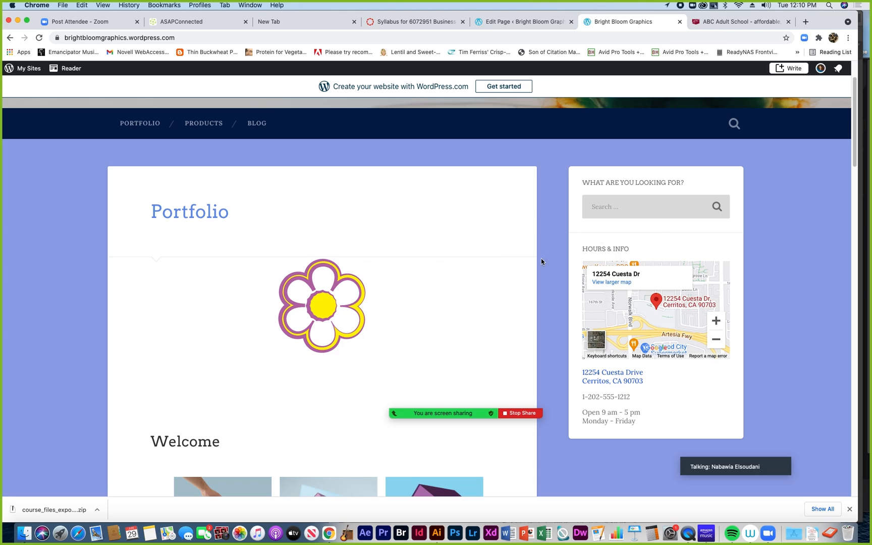
pyautogui.scroll(-5, 542, 261)
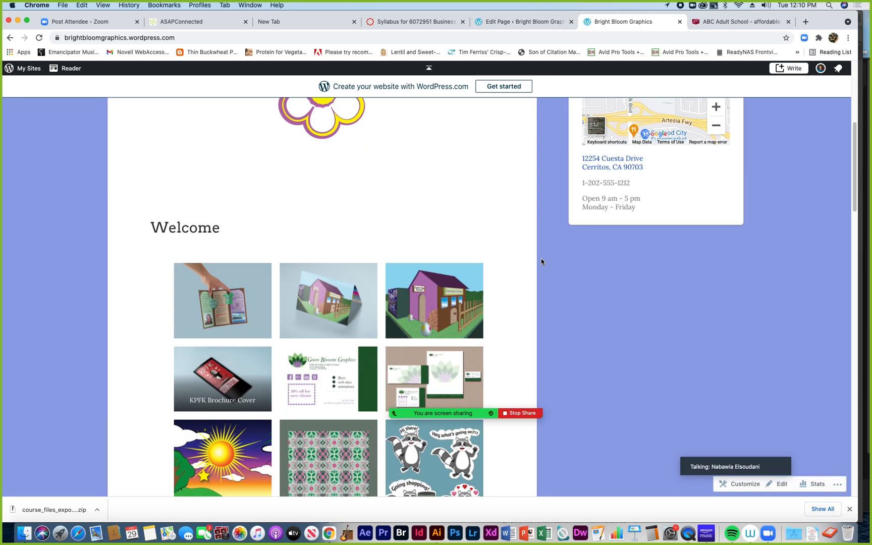
pyautogui.scroll(7, 541, 262)
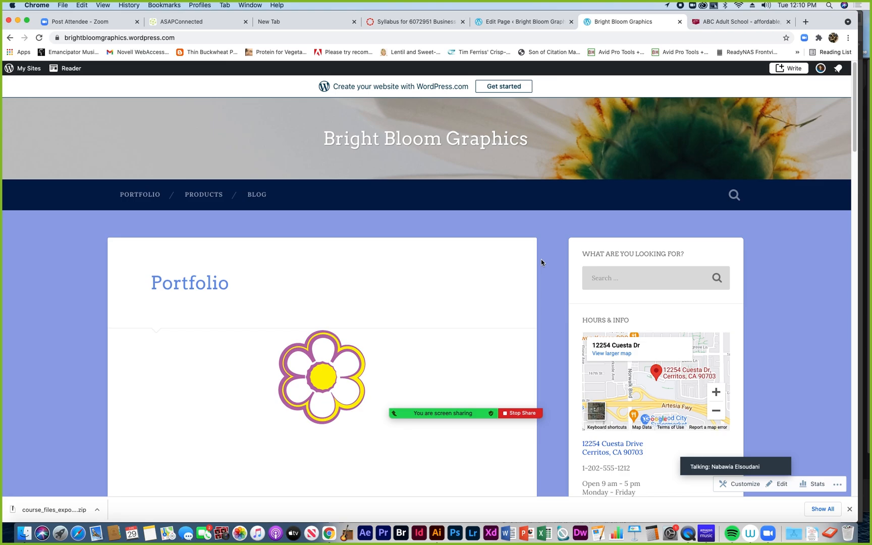
pyautogui.scroll(-8, 540, 265)
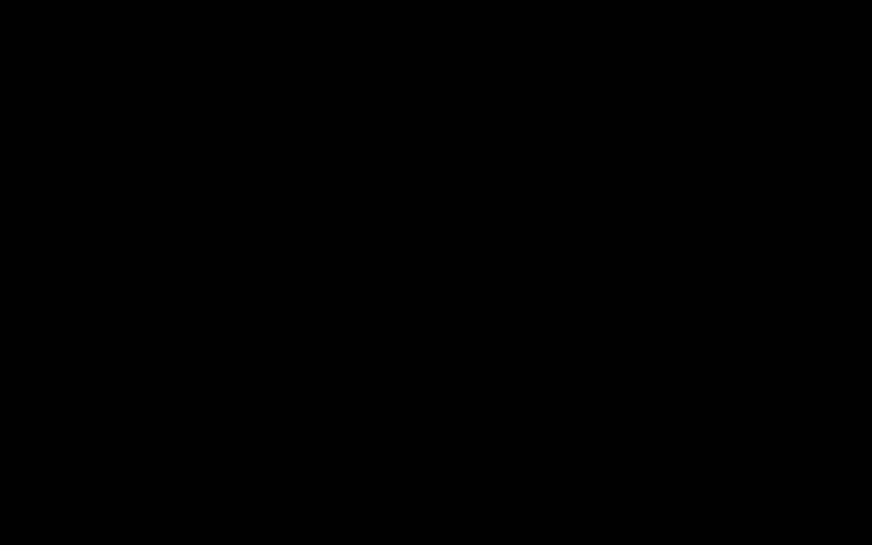